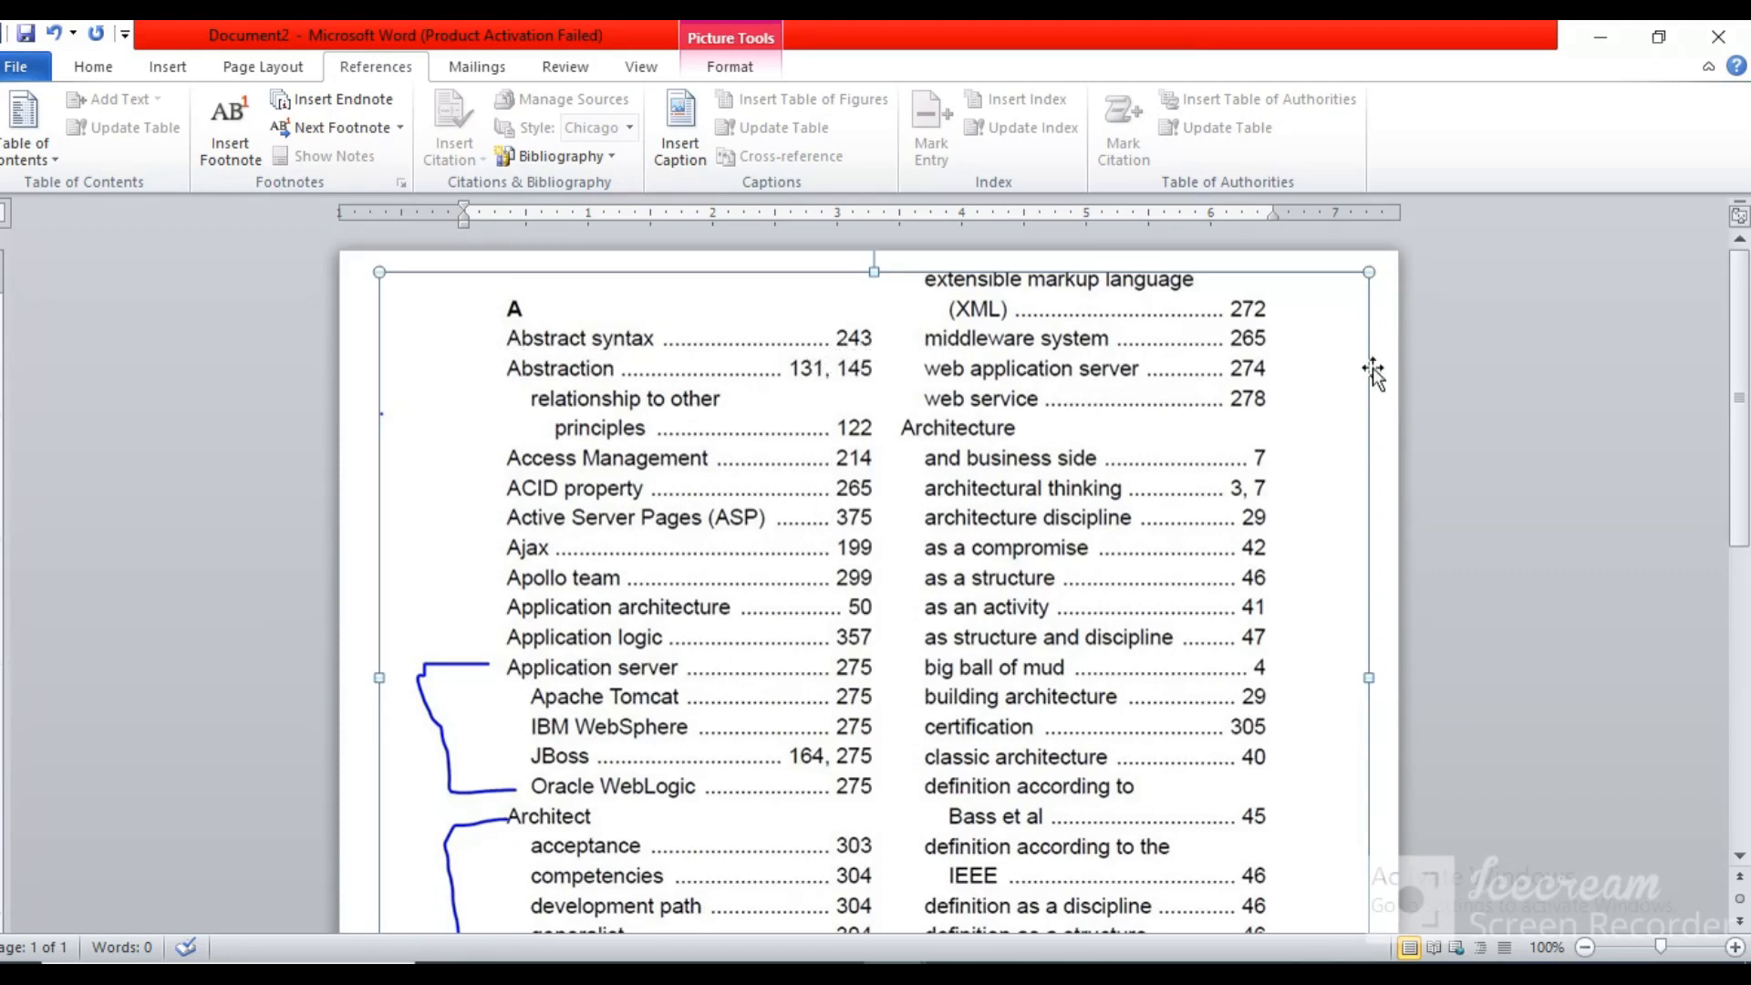
Look over the sample index page and switch to the Mastering Computer Fundamentals document
{"action": "scroll", "coordinate": [1747, 359], "scroll_direction": "down", "scroll_amount": 3}
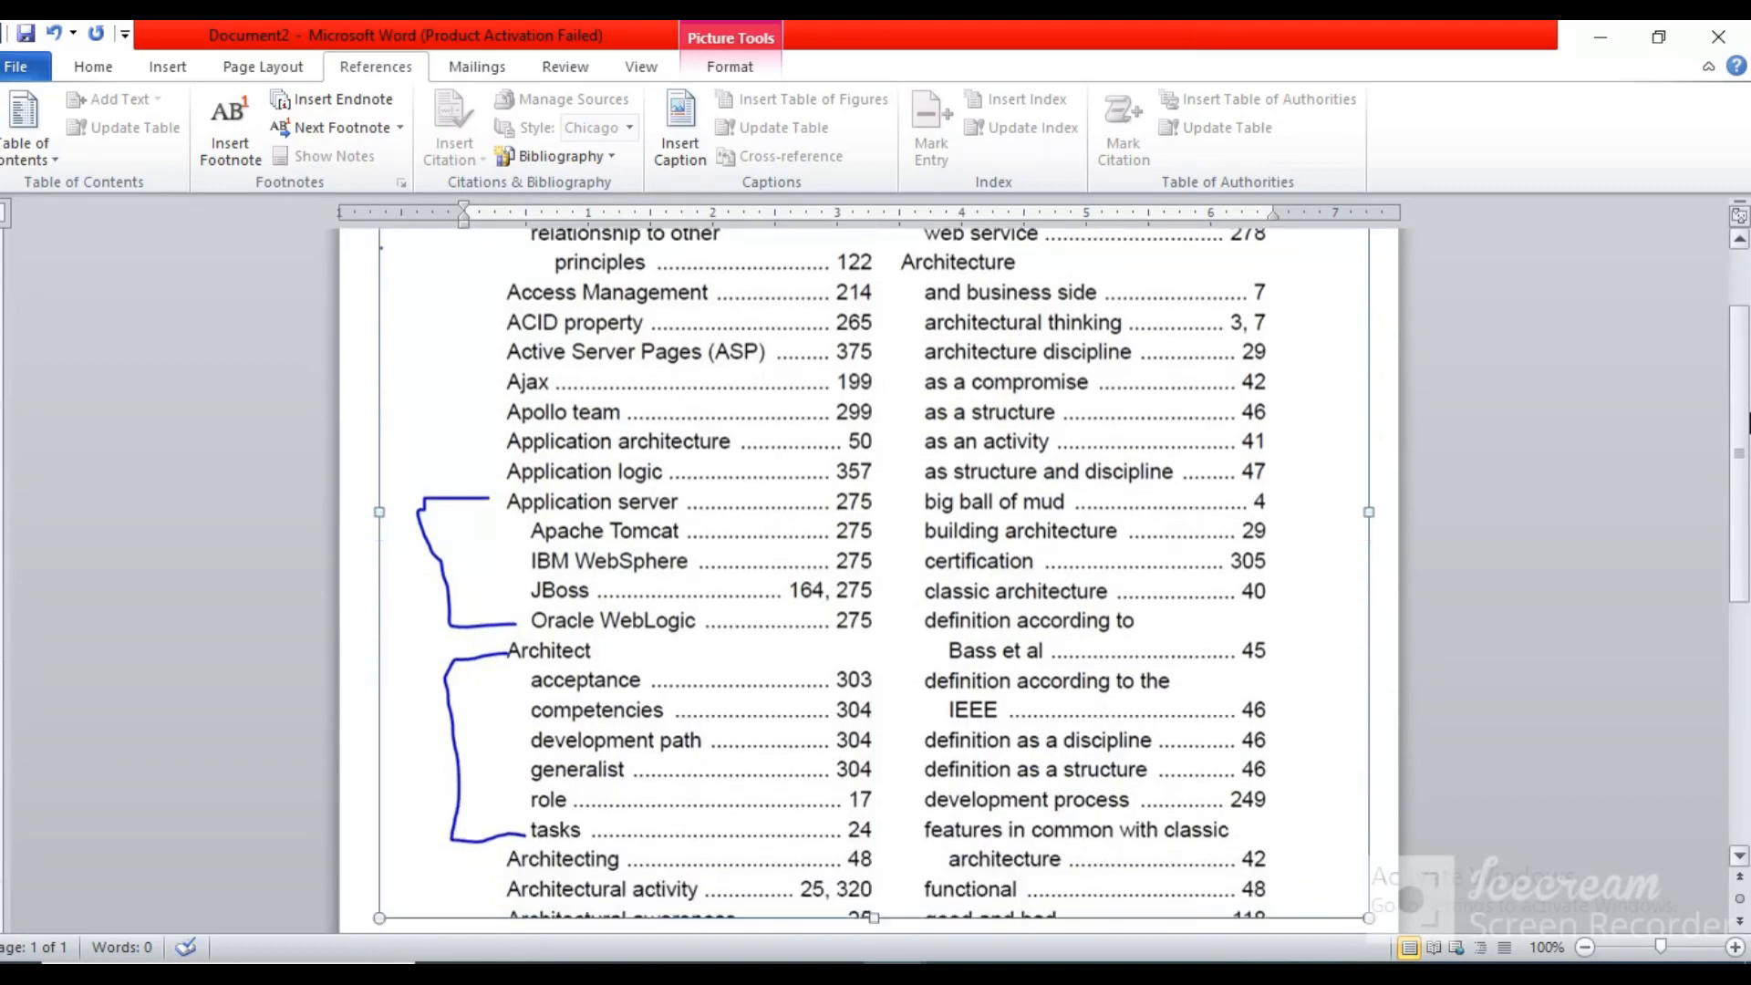
{"action": "scroll", "coordinate": [1747, 381], "scroll_direction": "up", "scroll_amount": 3}
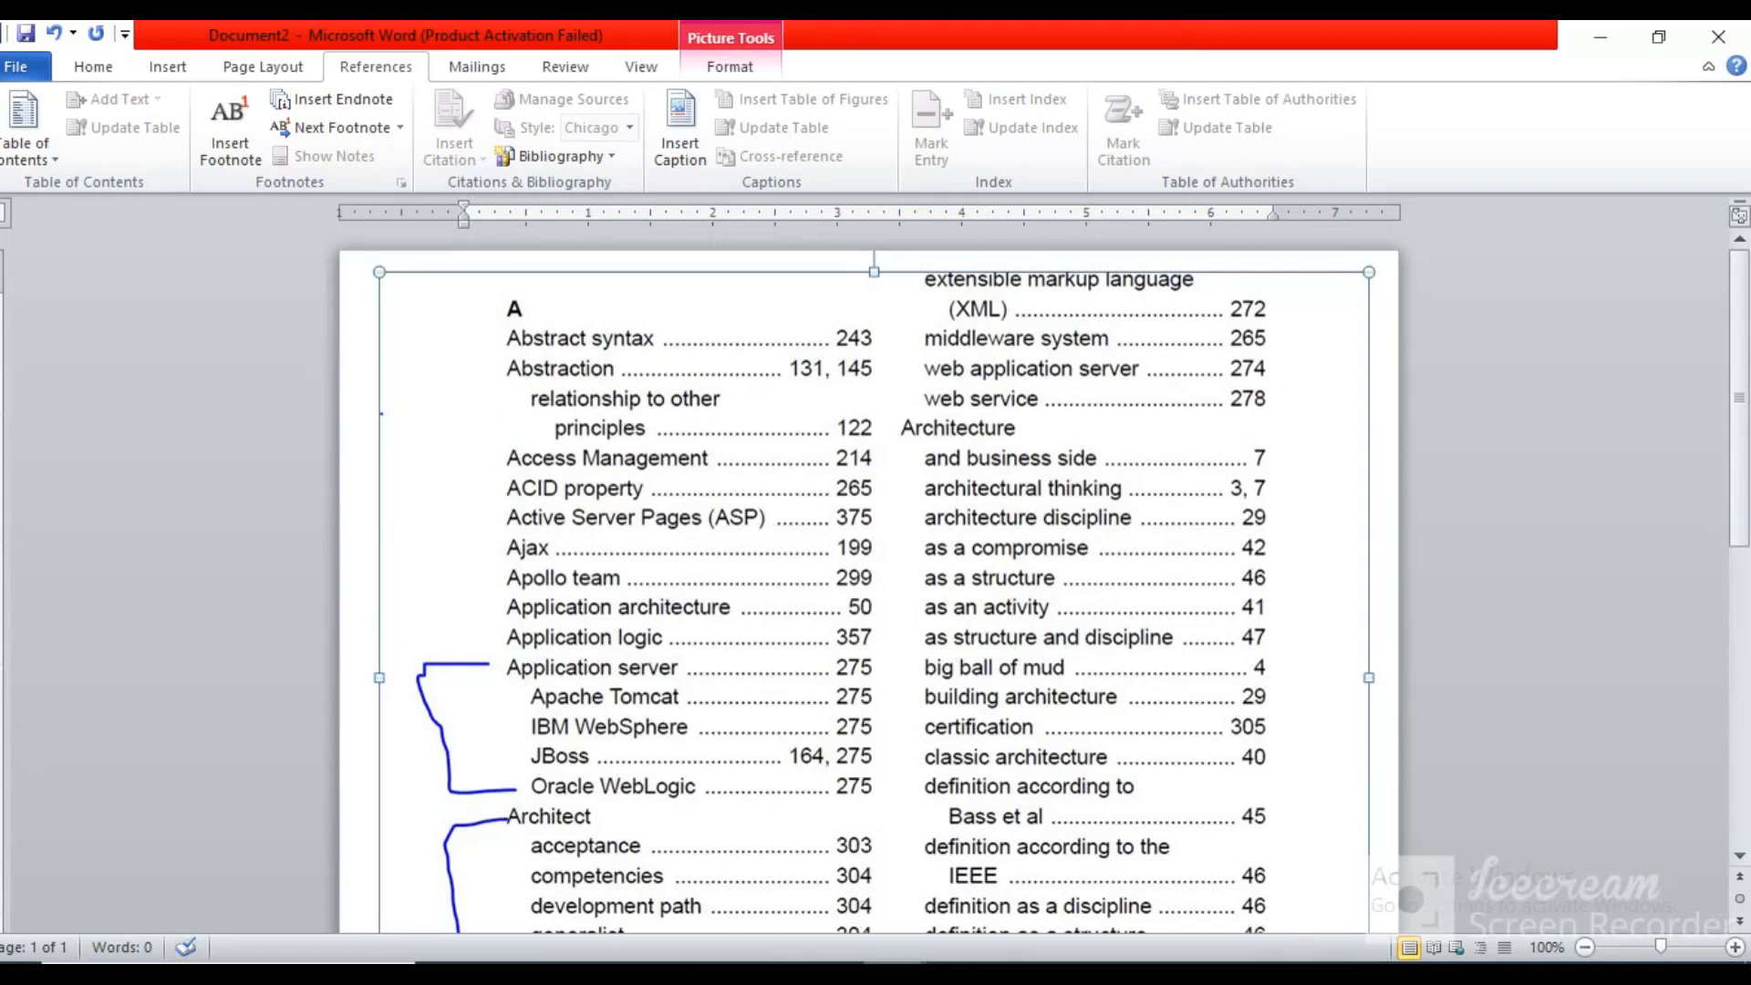
{"action": "left_click", "coordinate": [803, 878]}
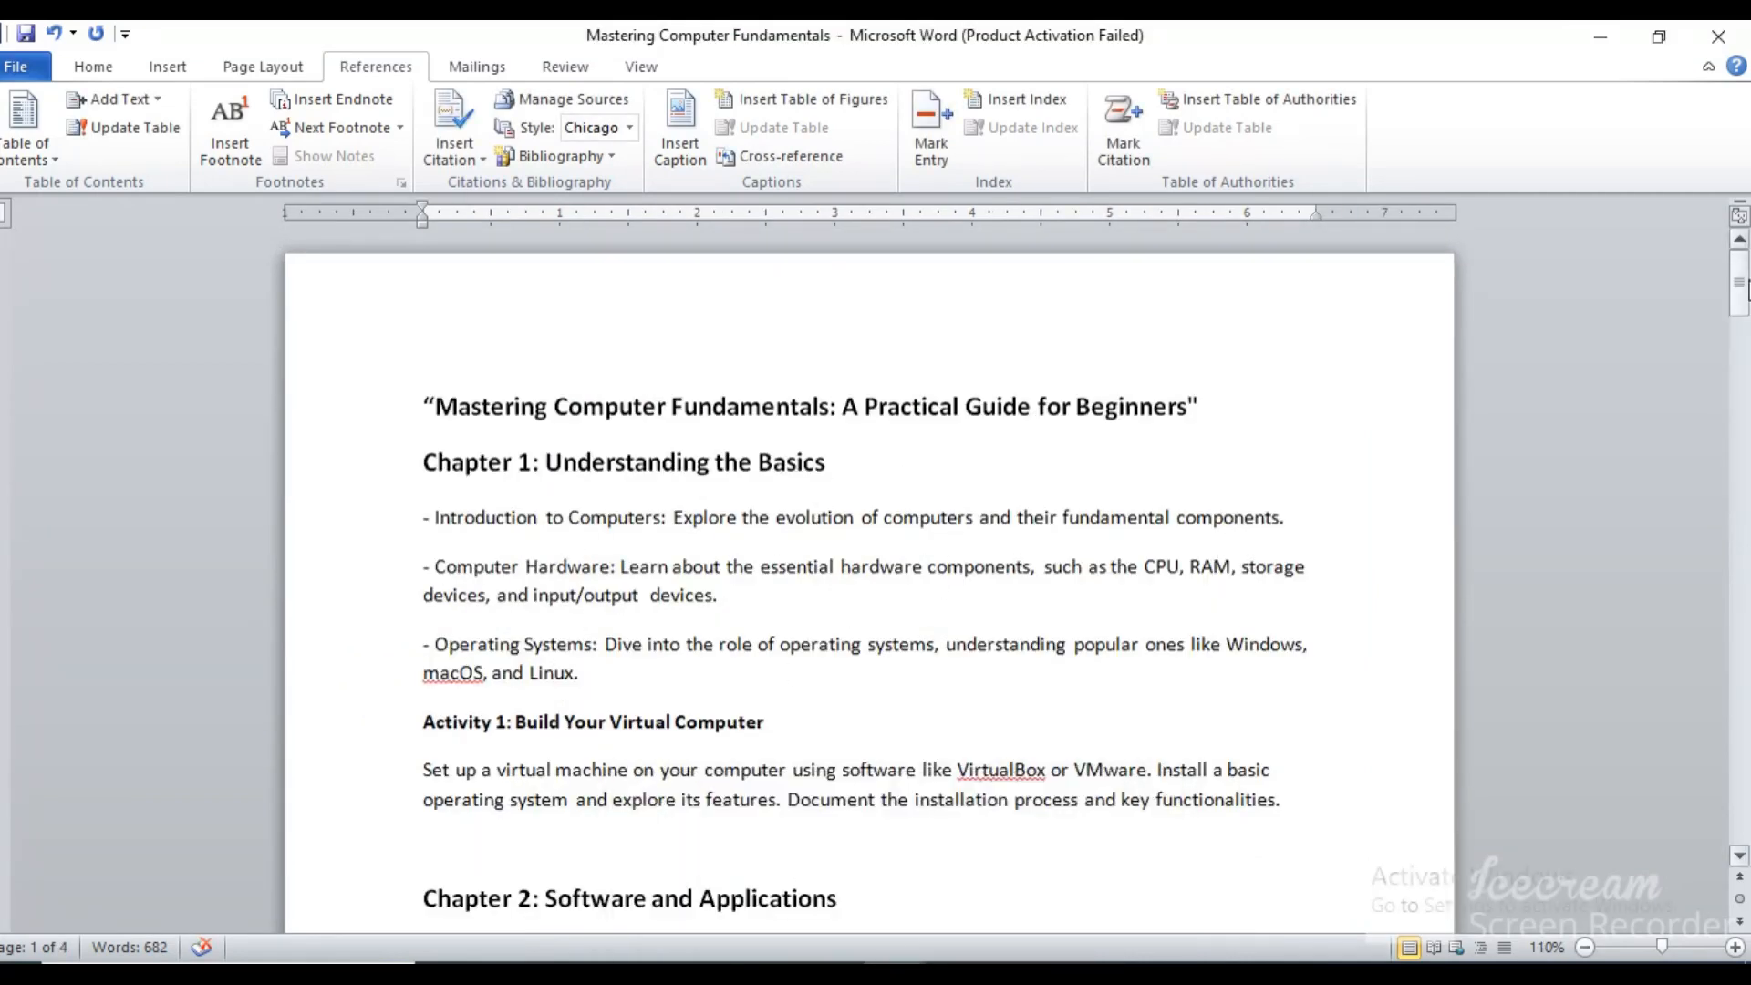
Mark "- Introduction to Computers:" under Chapter 1 as a main index entry for the current page
{"action": "mouse_move", "coordinate": [1746, 290]}
{"action": "left_mouse_down"}
{"action": "mouse_move", "coordinate": [1747, 702]}
{"action": "mouse_move", "coordinate": [1747, 283]}
{"action": "left_mouse_up"}
{"action": "left_click_drag", "start_coordinate": [435, 517], "coordinate": [674, 527]}
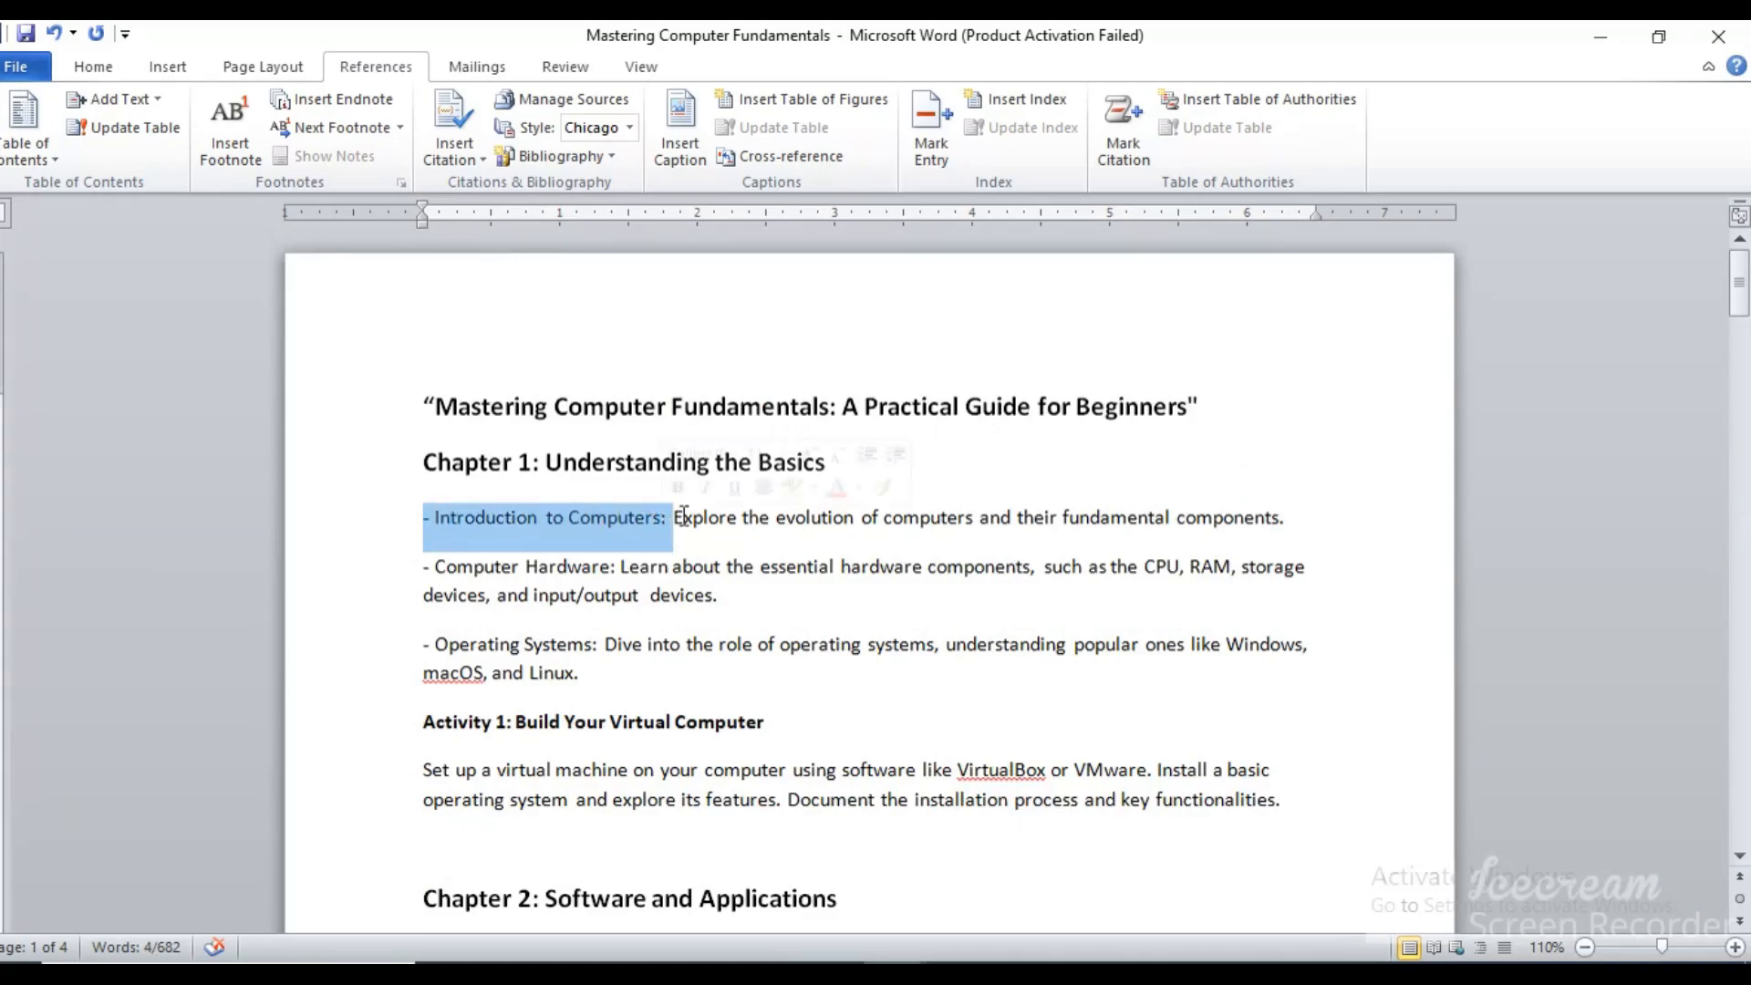
{"action": "left_click", "coordinate": [932, 118]}
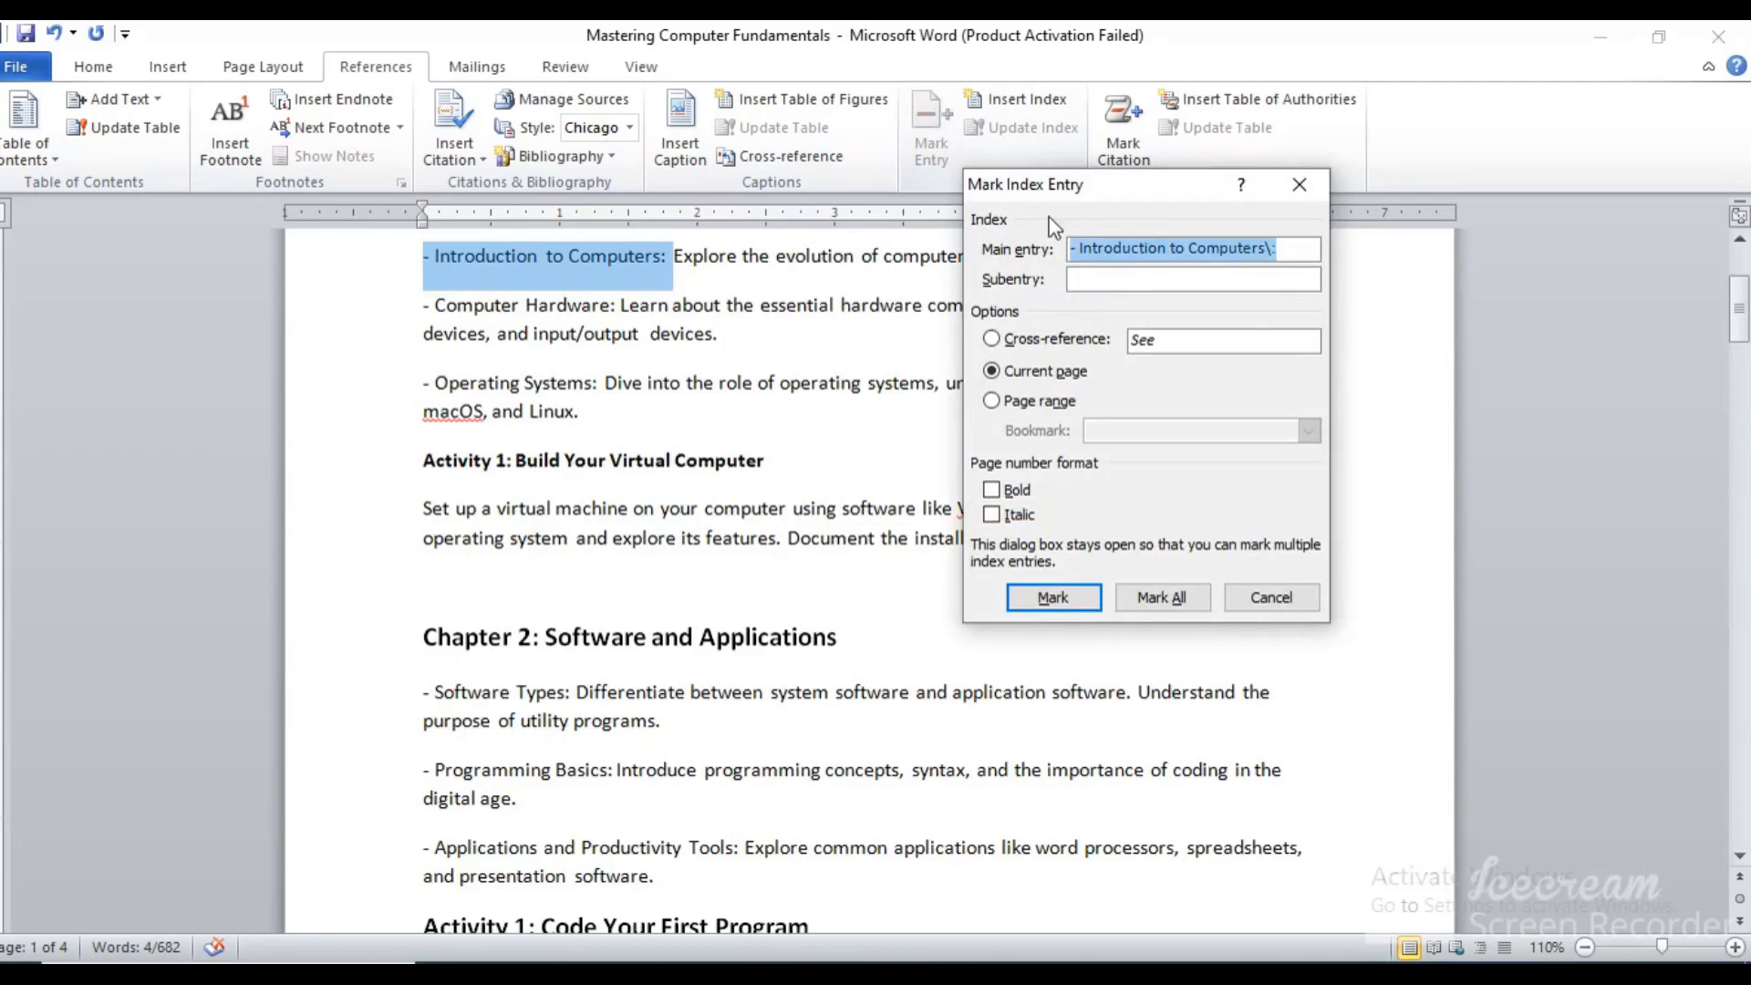
{"action": "left_click", "coordinate": [1062, 597]}
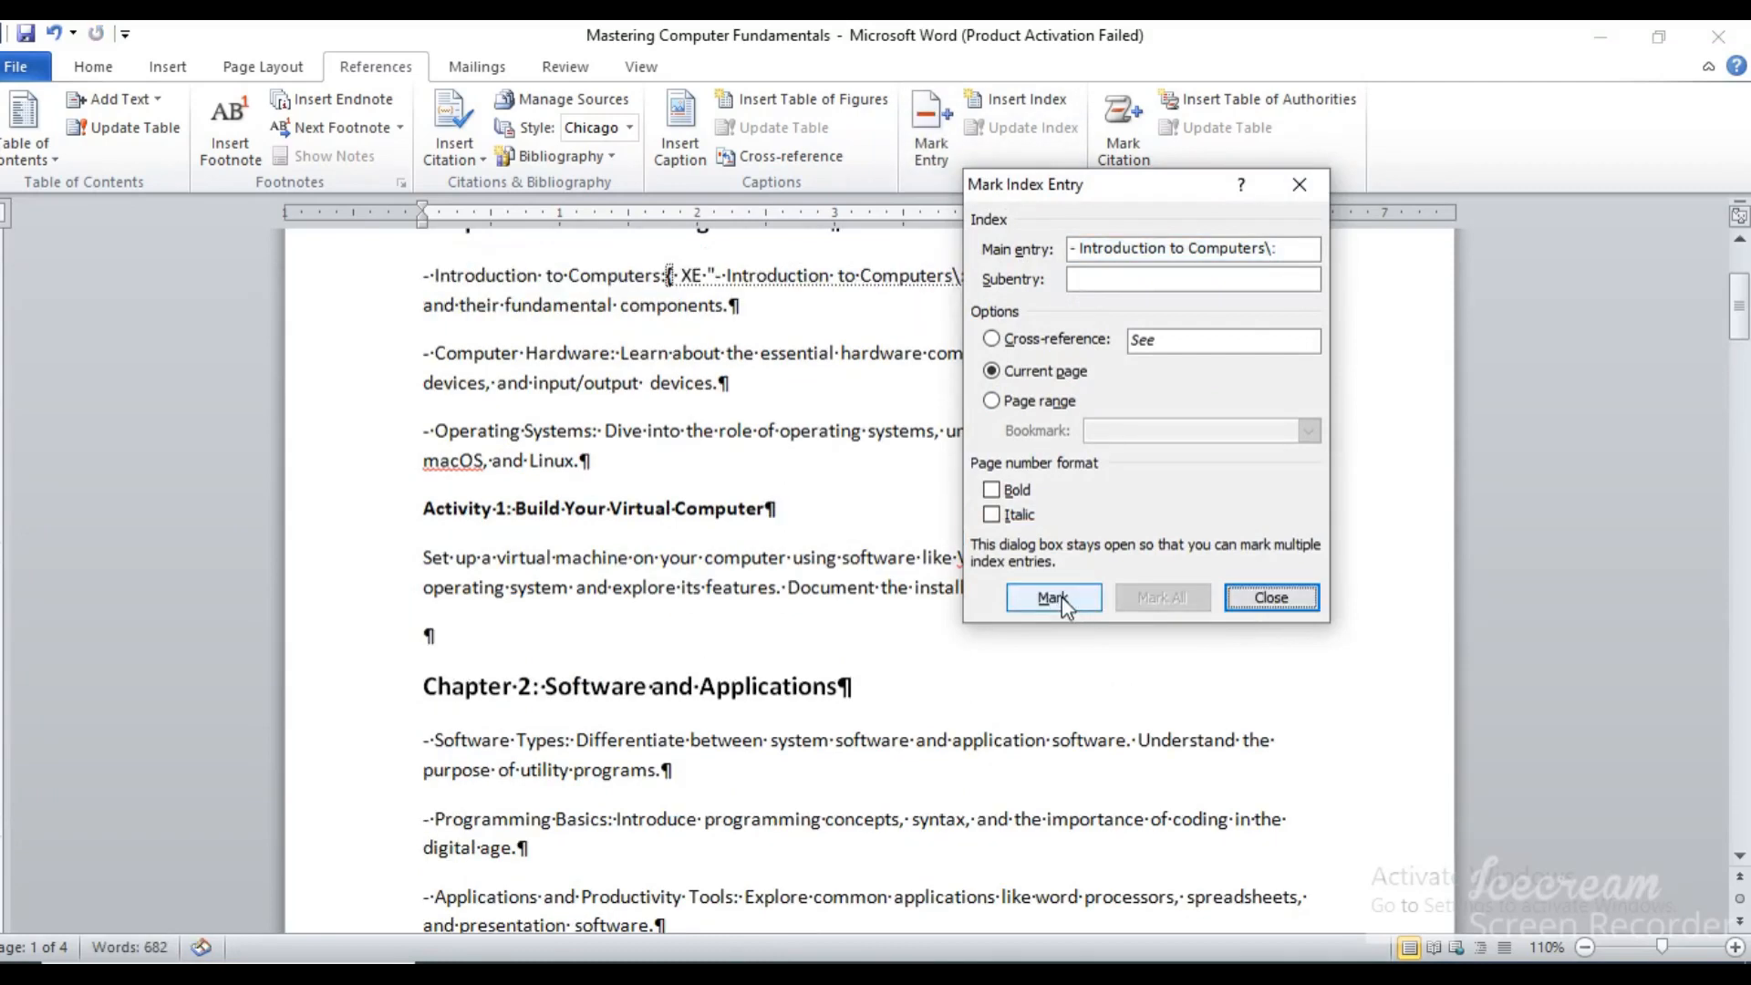
Examine the XE field code beside "Introduction to Computers" and the formatting marks setting, keeping the Mark Index Entry dialog clear of the text
{"action": "left_click_drag", "start_coordinate": [1172, 194], "coordinate": [1300, 351]}
{"action": "left_click_drag", "start_coordinate": [1739, 306], "coordinate": [1740, 283]}
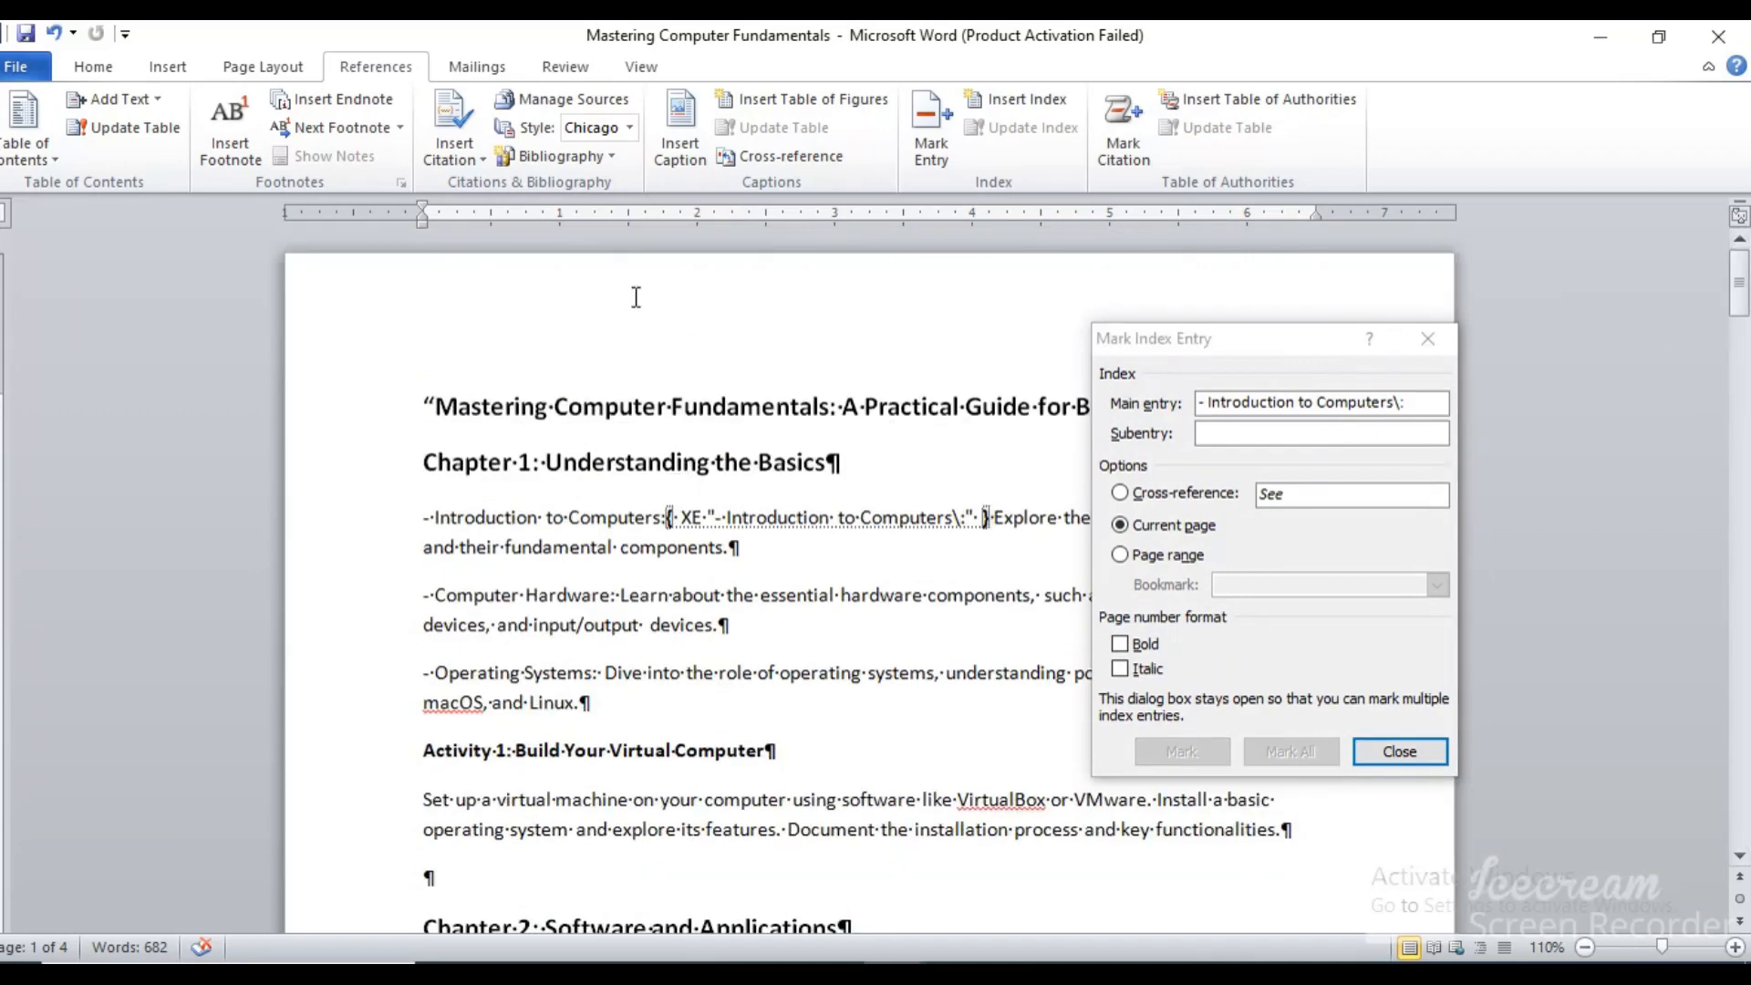
{"action": "left_click", "coordinate": [92, 68]}
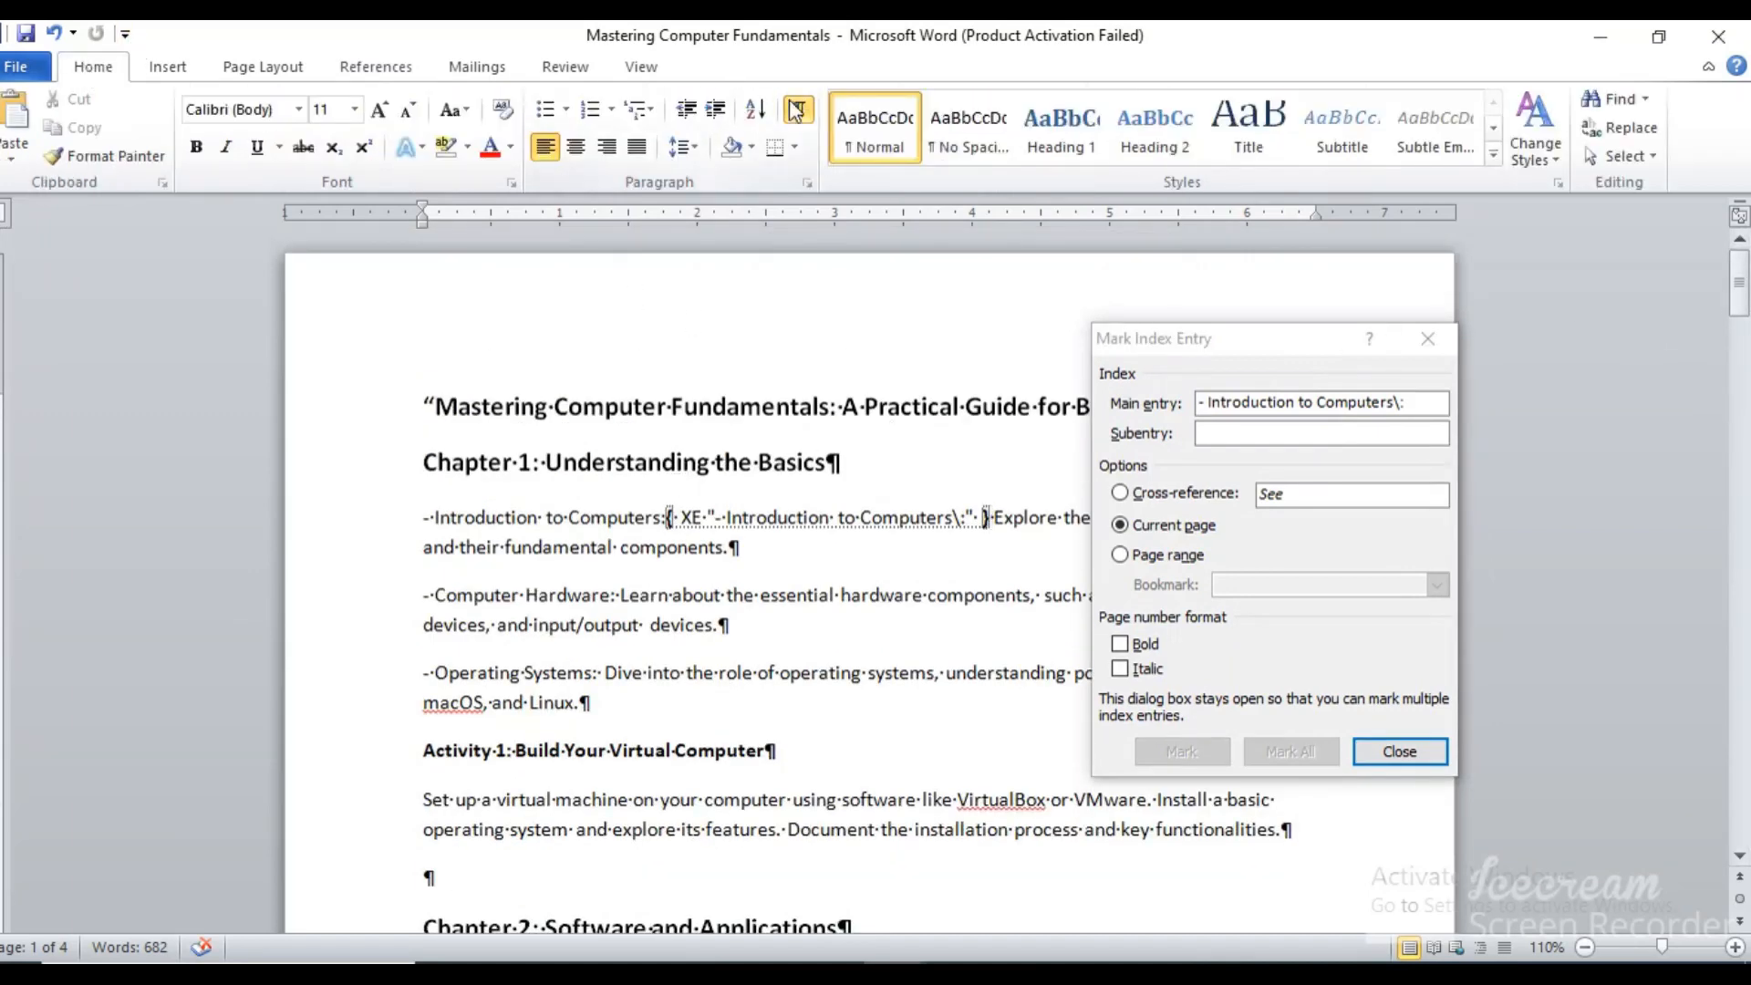
{"action": "left_click", "coordinate": [394, 73]}
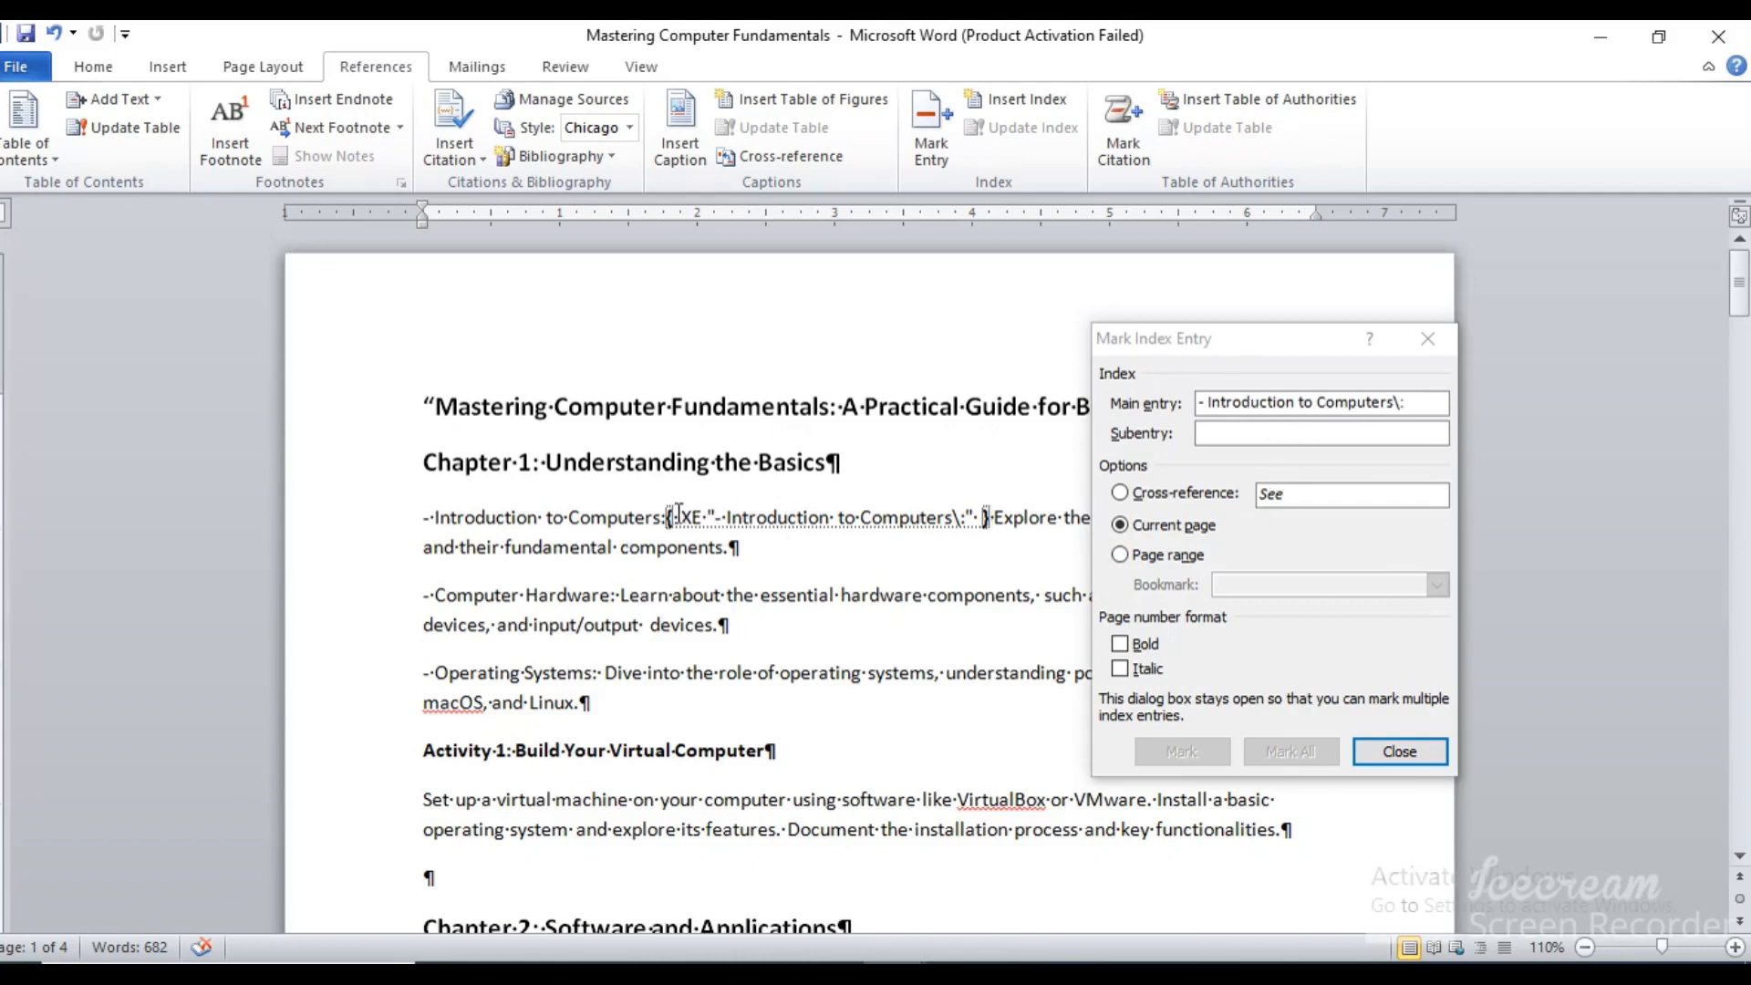
{"action": "left_click_drag", "start_coordinate": [681, 516], "coordinate": [707, 516]}
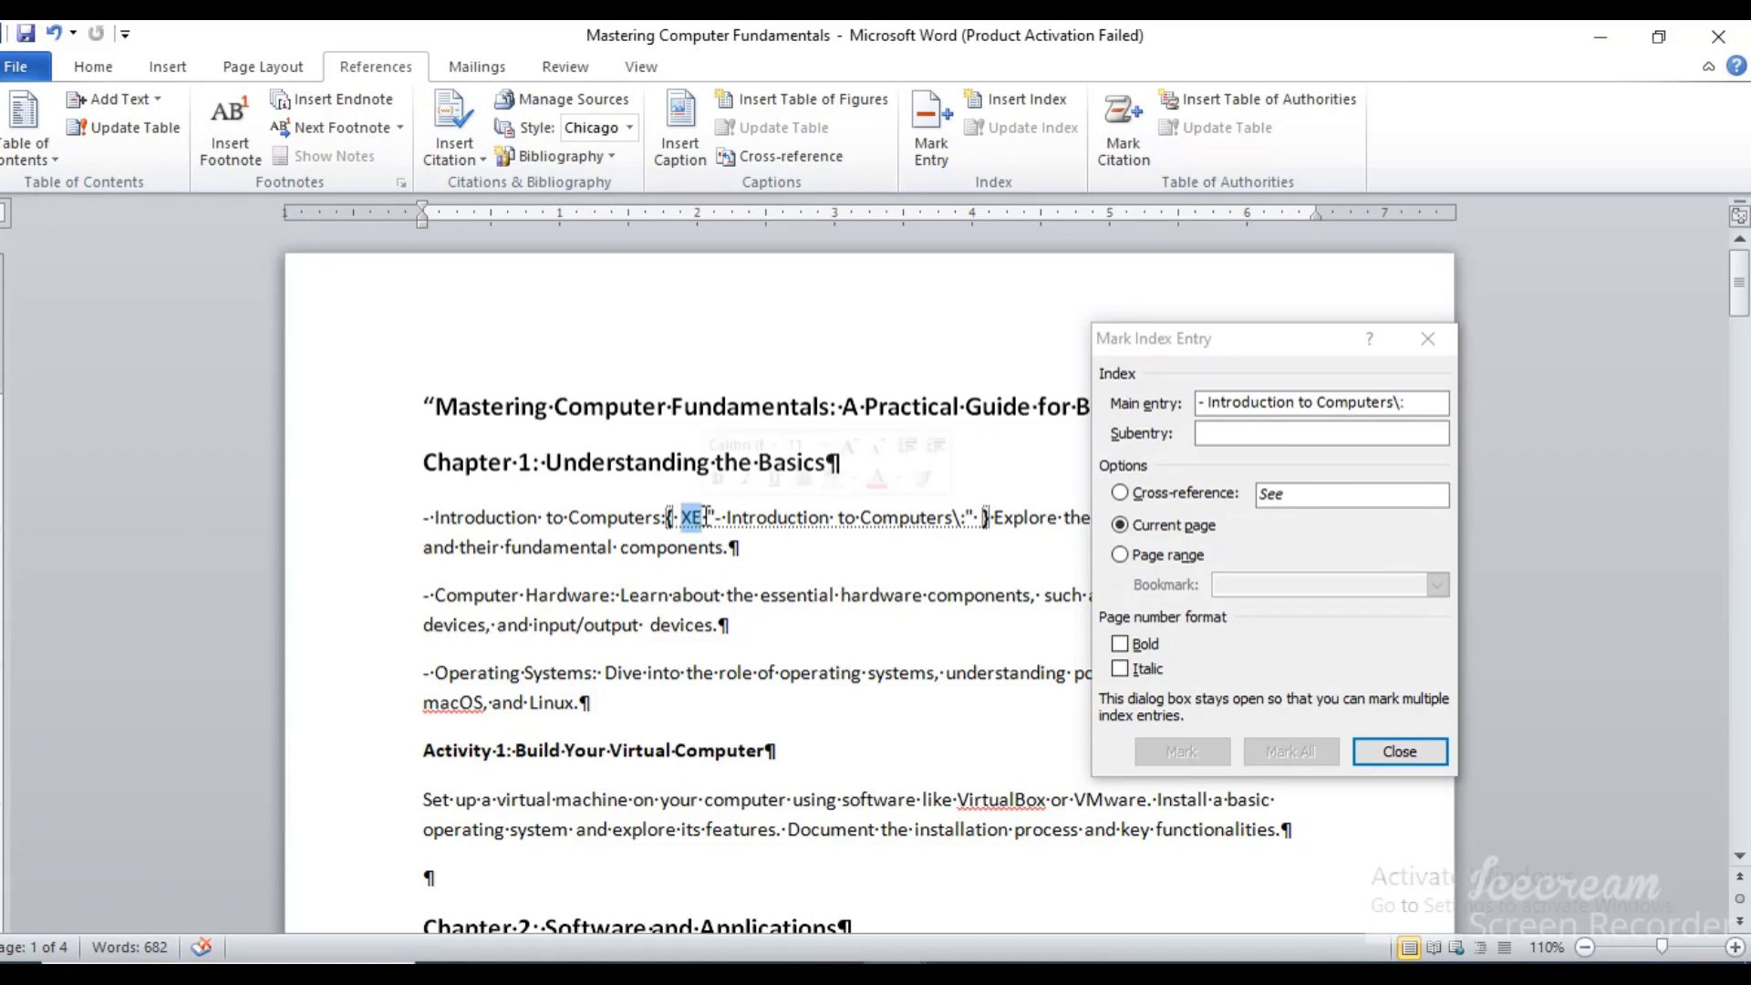
{"action": "left_click", "coordinate": [864, 570]}
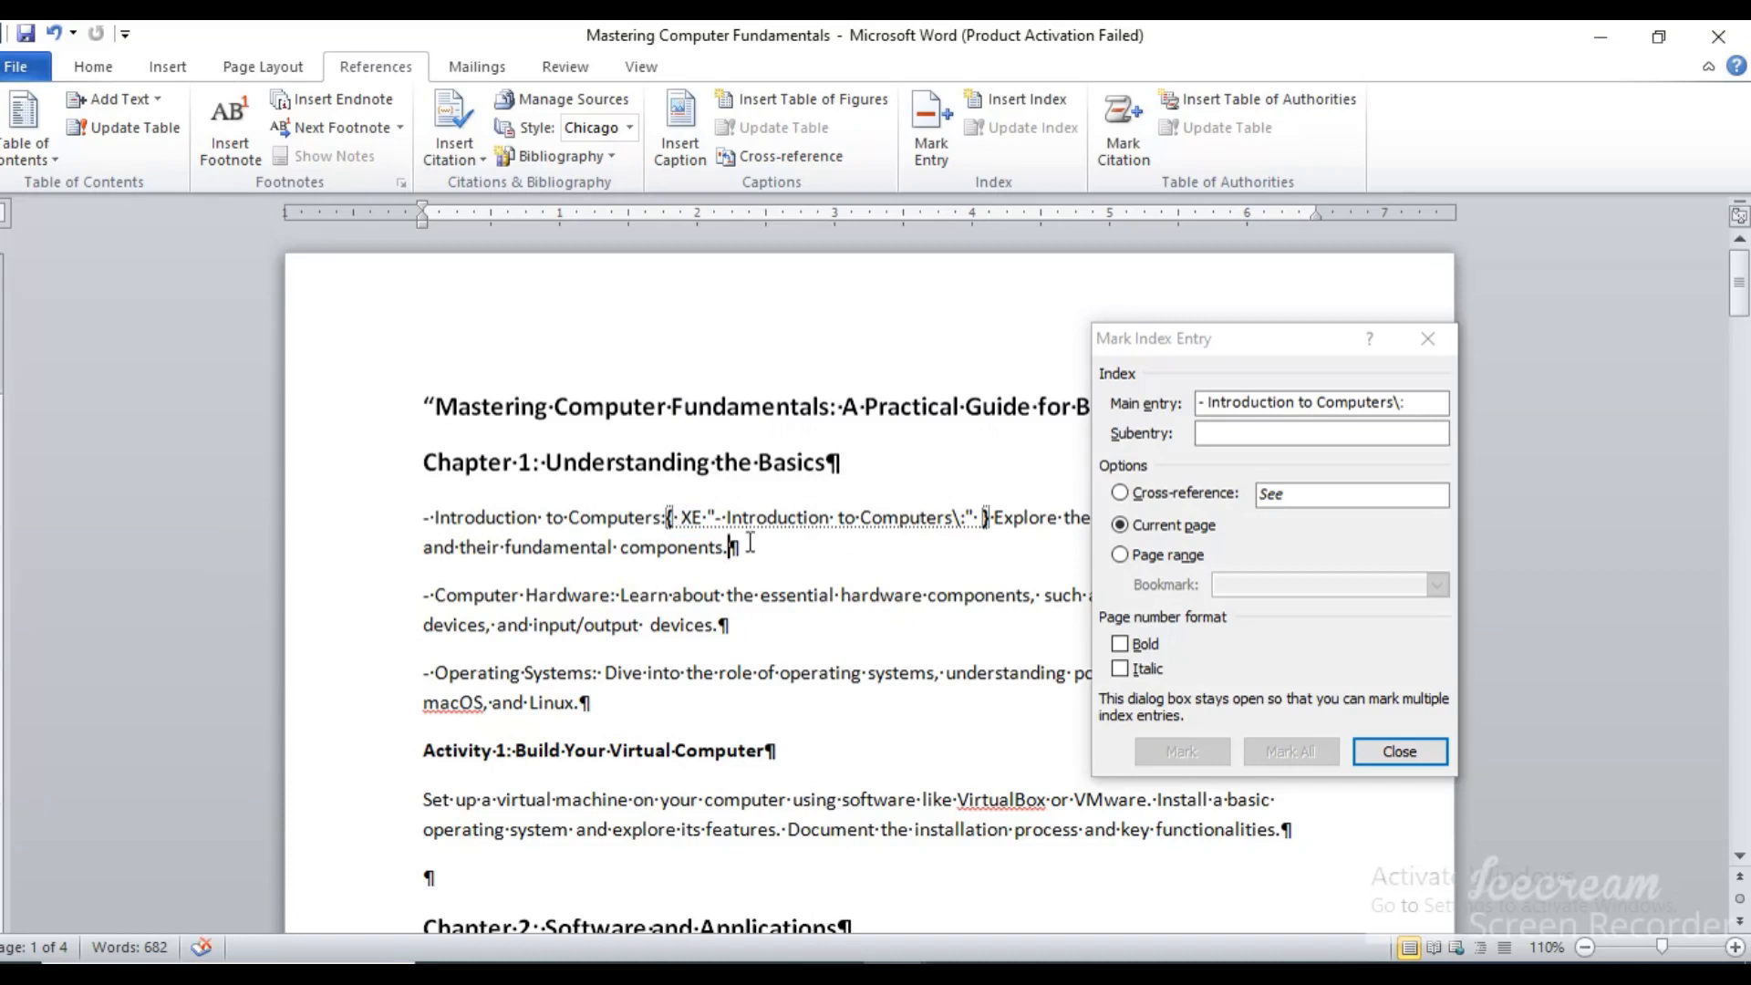
Mark "Computer Hardware" under Chapter 1 as a main index entry for the current page
{"action": "left_click", "coordinate": [1268, 339]}
{"action": "left_click_drag", "start_coordinate": [1268, 340], "coordinate": [1318, 152]}
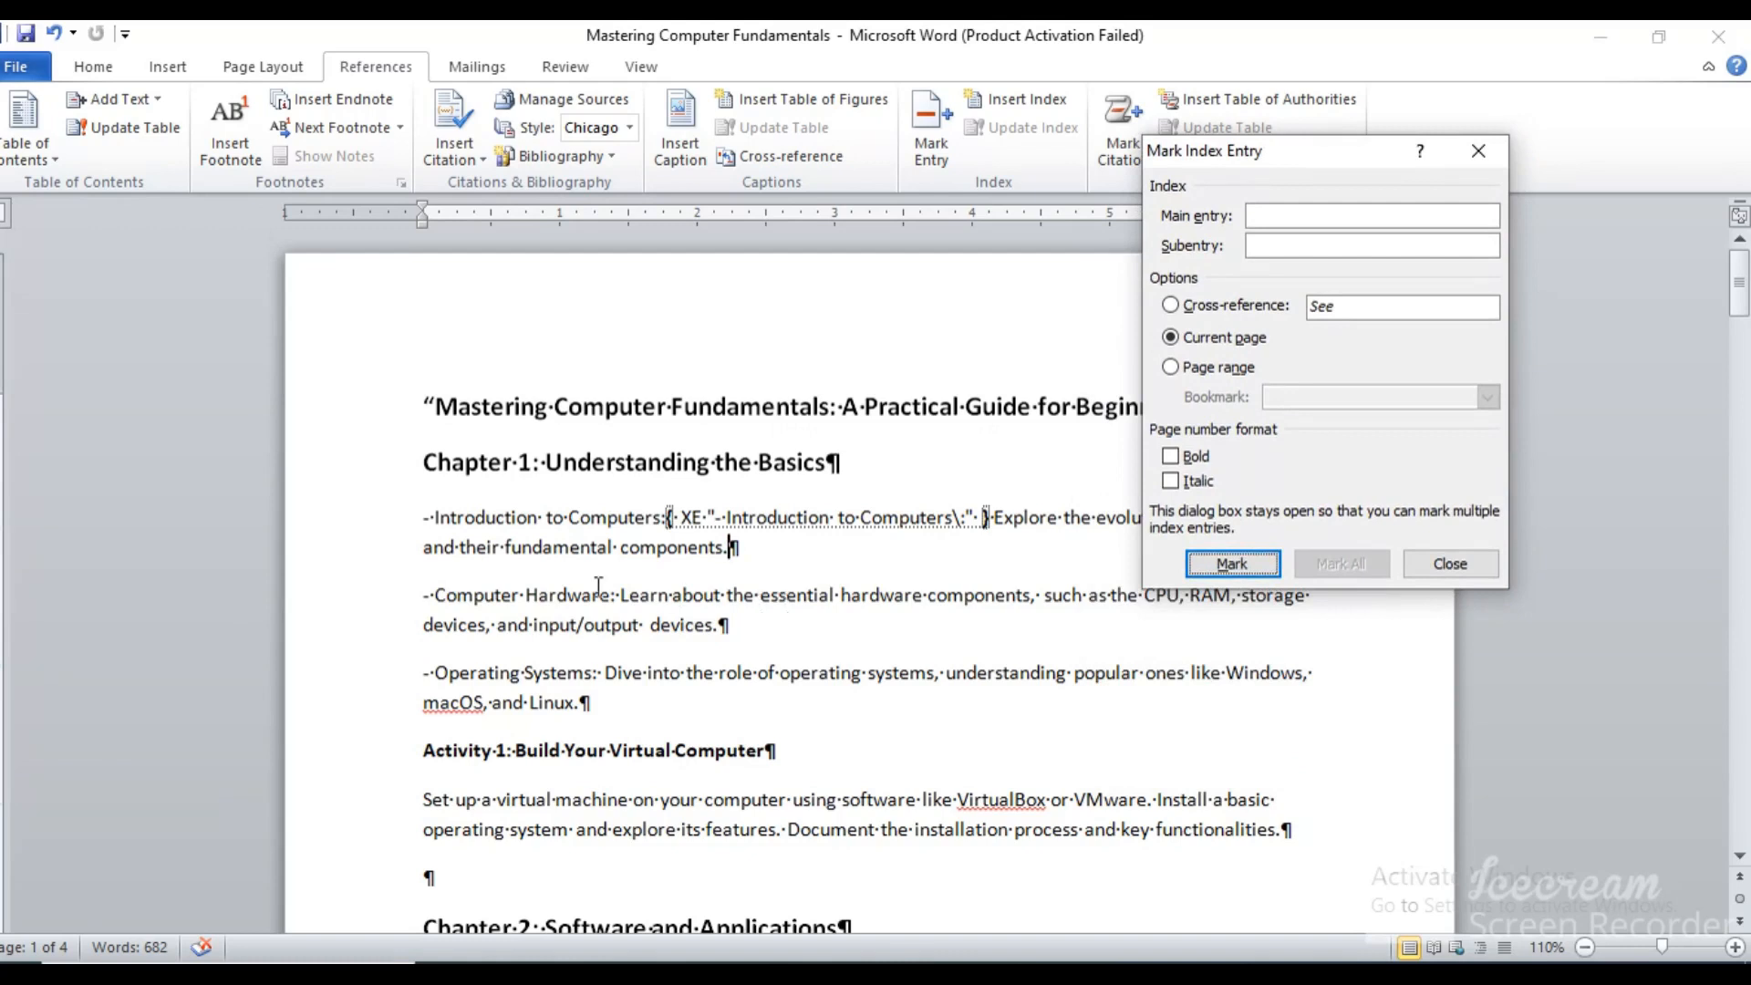
{"action": "left_click", "coordinate": [433, 595]}
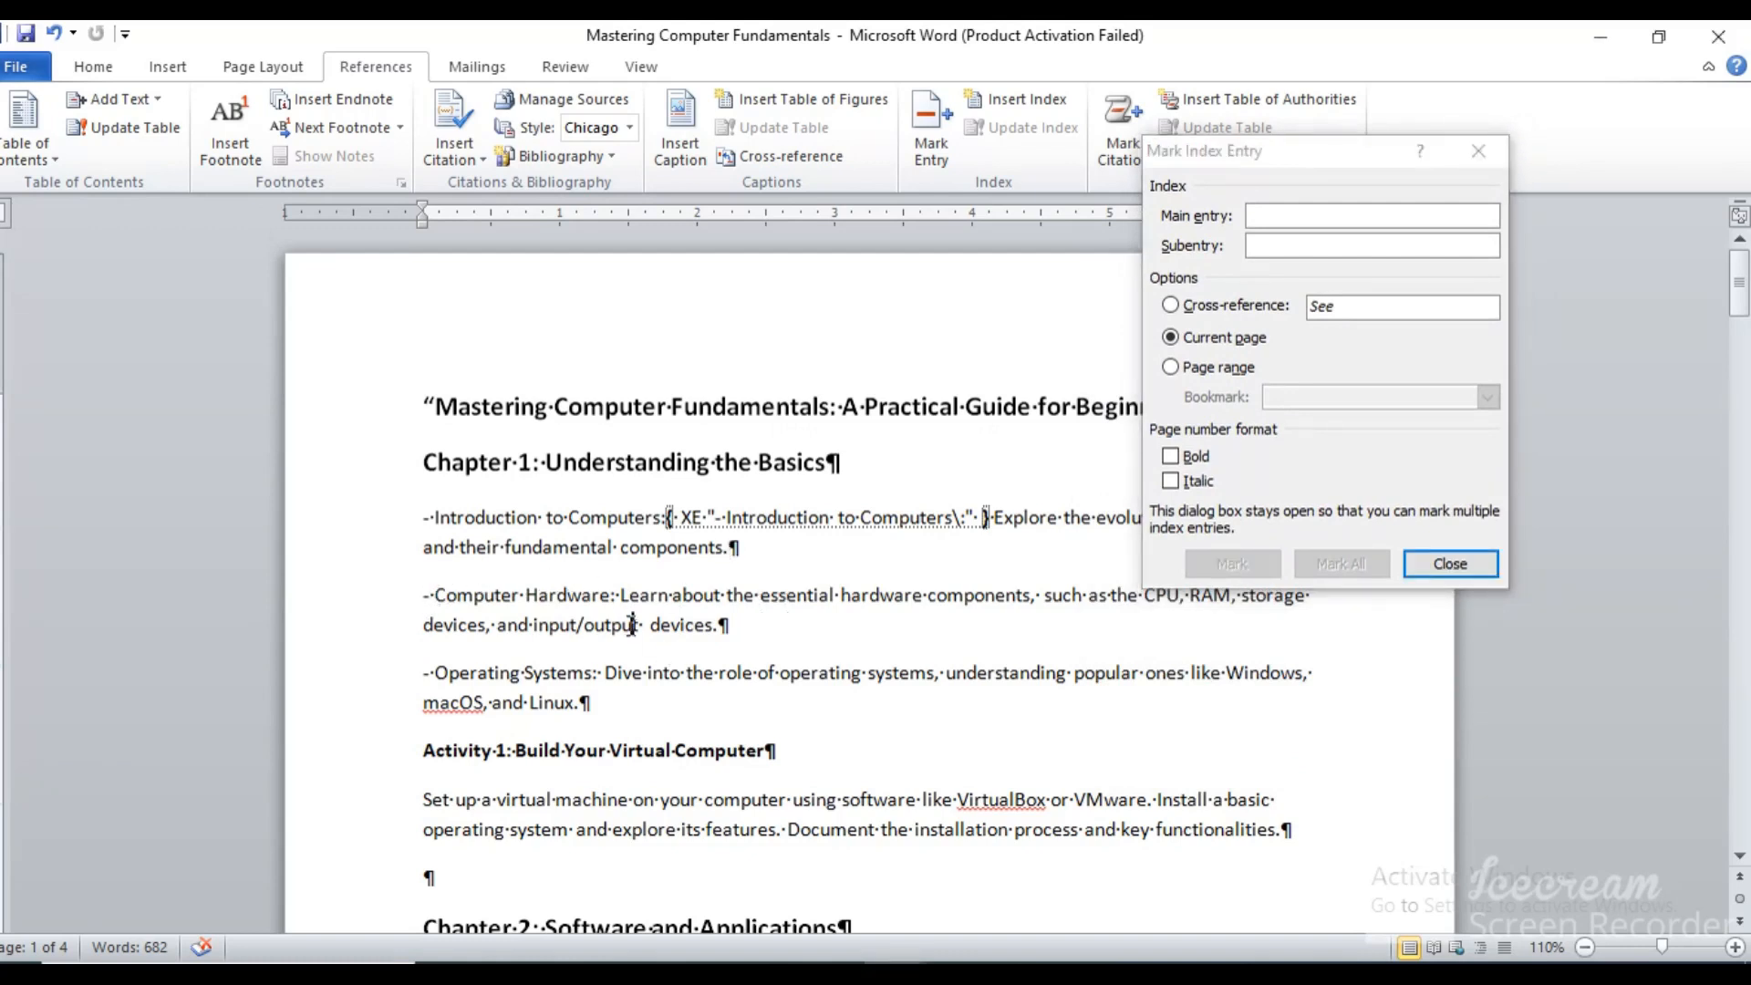
{"action": "left_click_drag", "start_coordinate": [609, 595], "coordinate": [465, 582]}
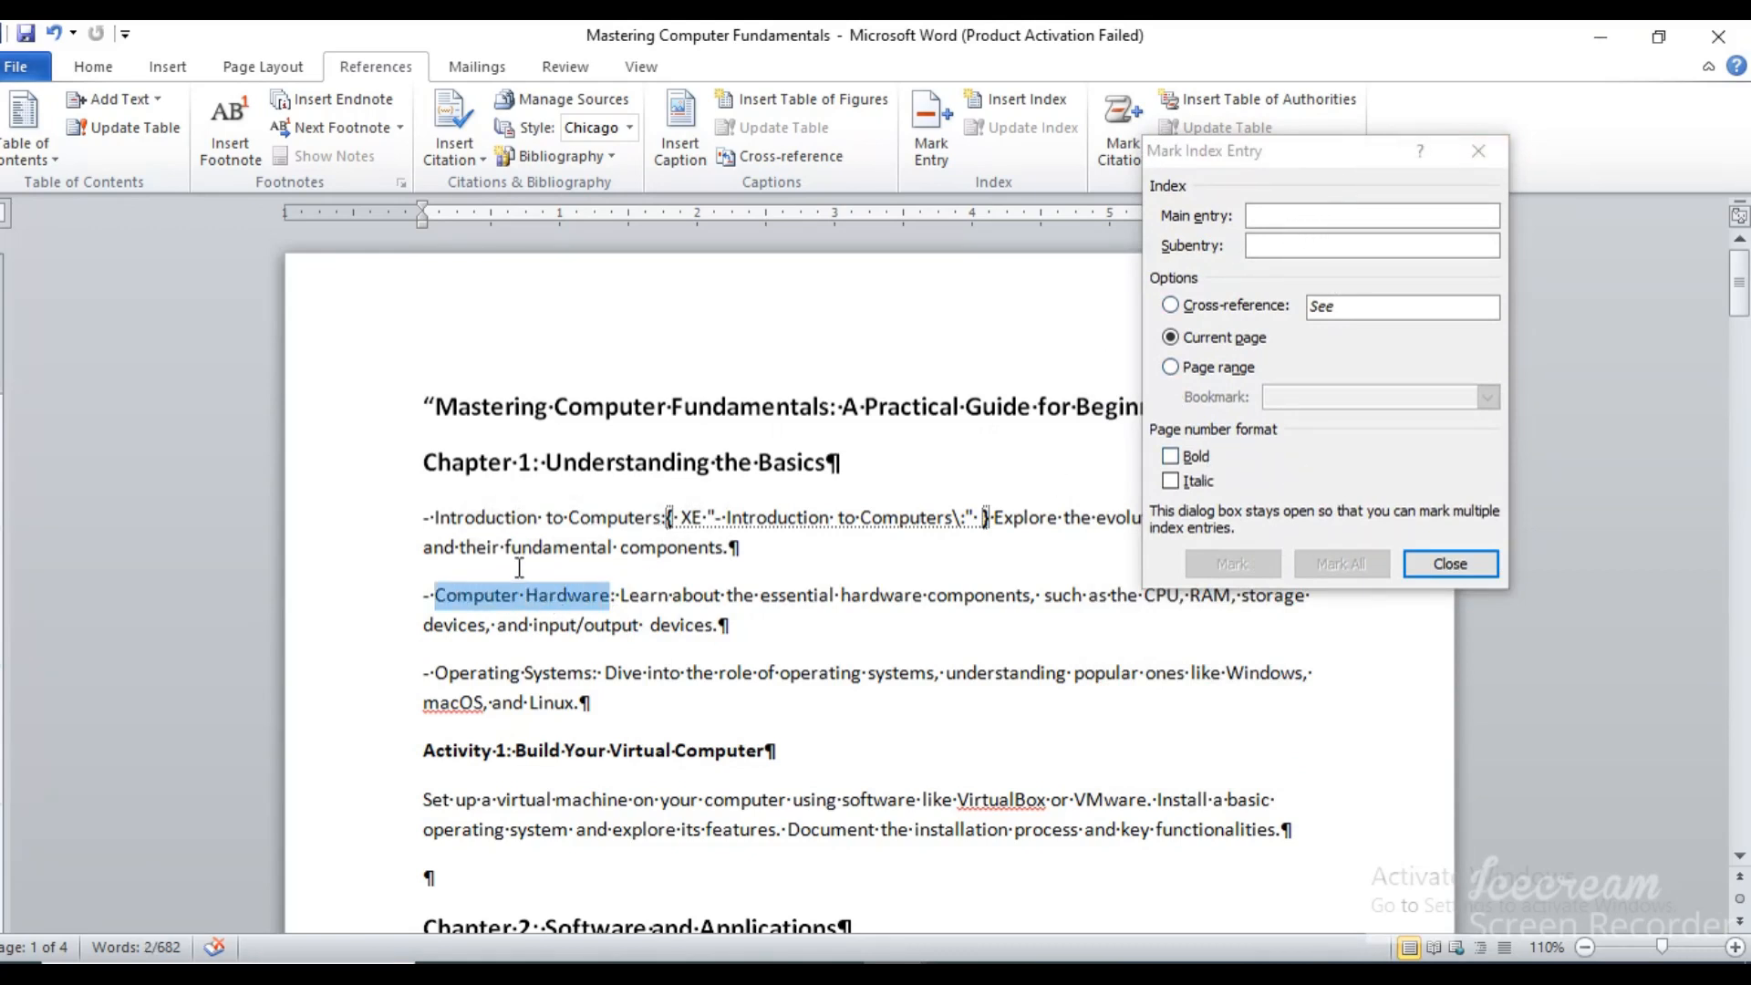
{"action": "left_click", "coordinate": [1284, 213]}
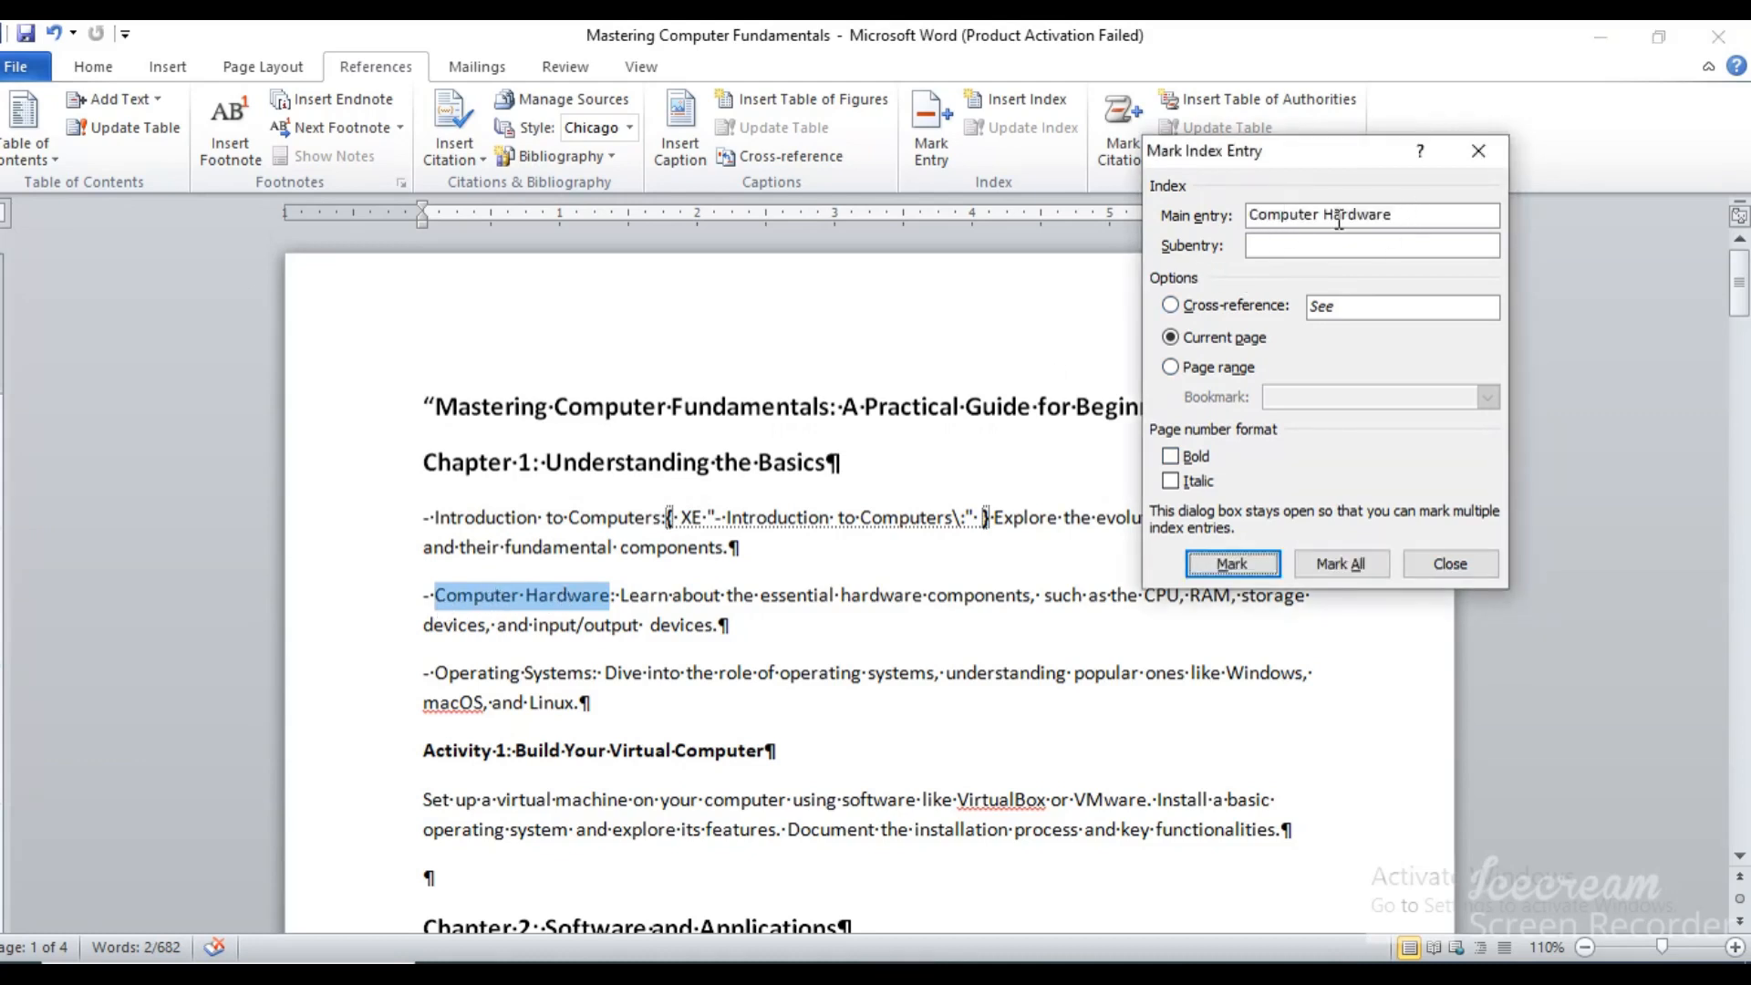
{"action": "left_click", "coordinate": [1232, 554]}
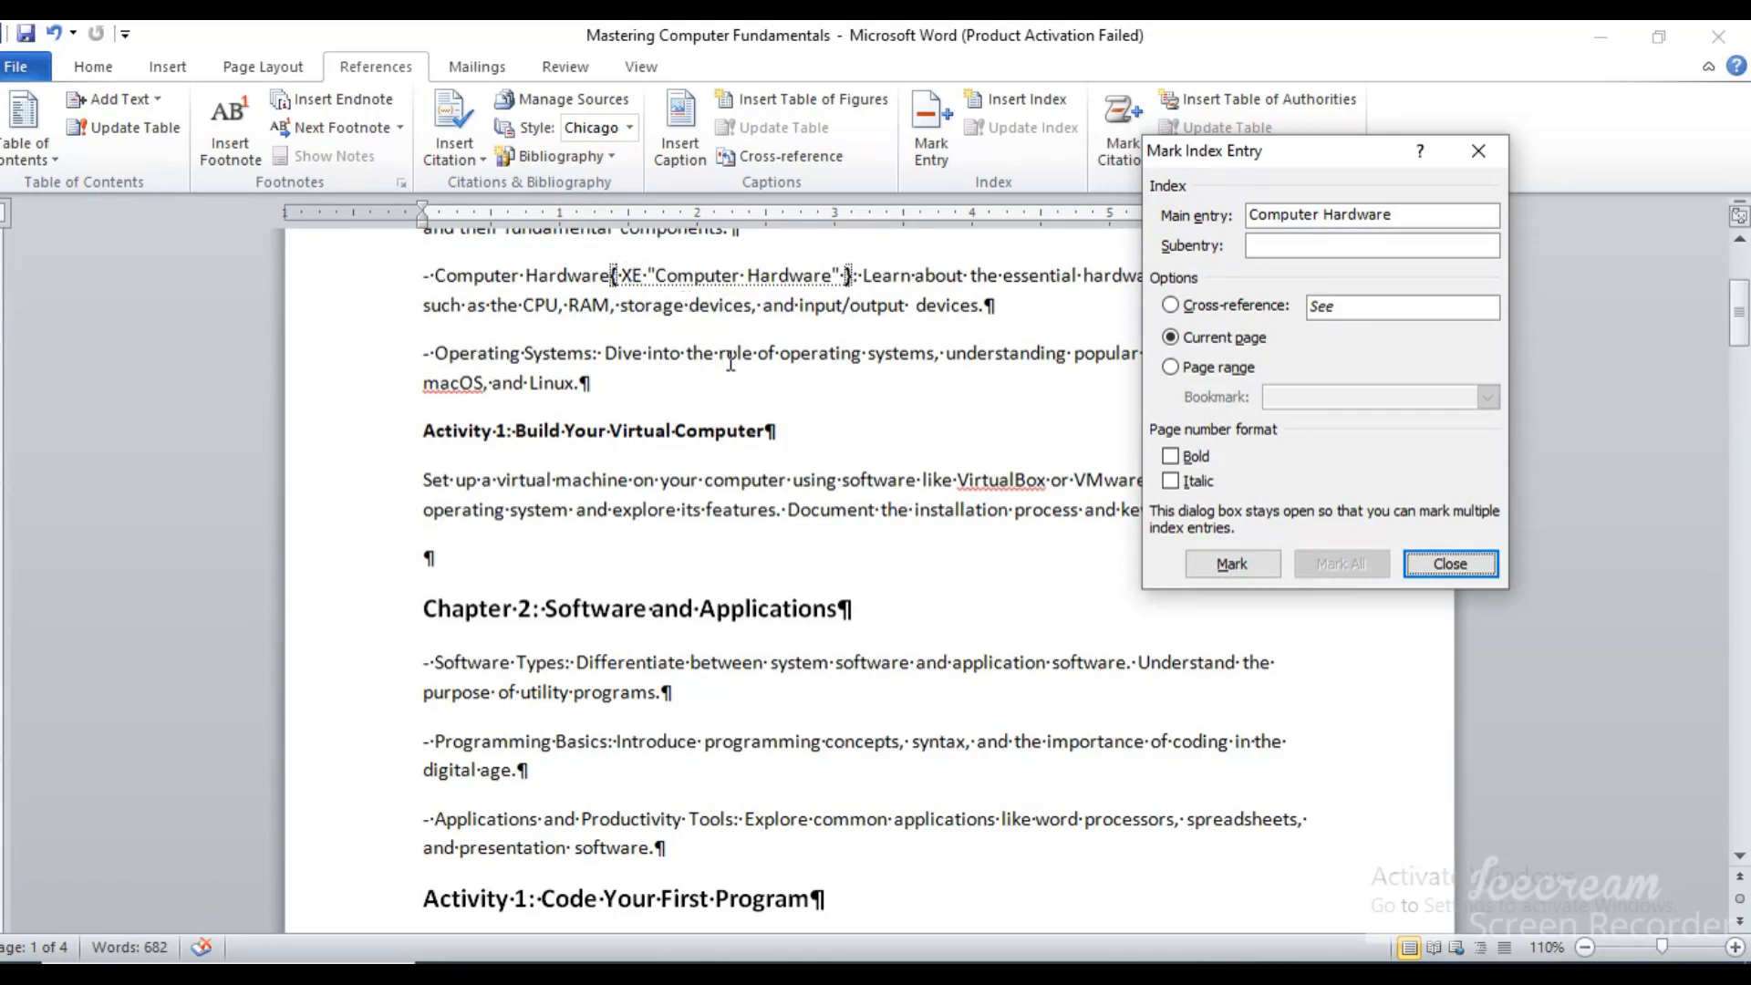
Mark "Set up a virtual" under the Build Your Virtual Computer activity as a main index entry
{"action": "left_click", "coordinate": [422, 479]}
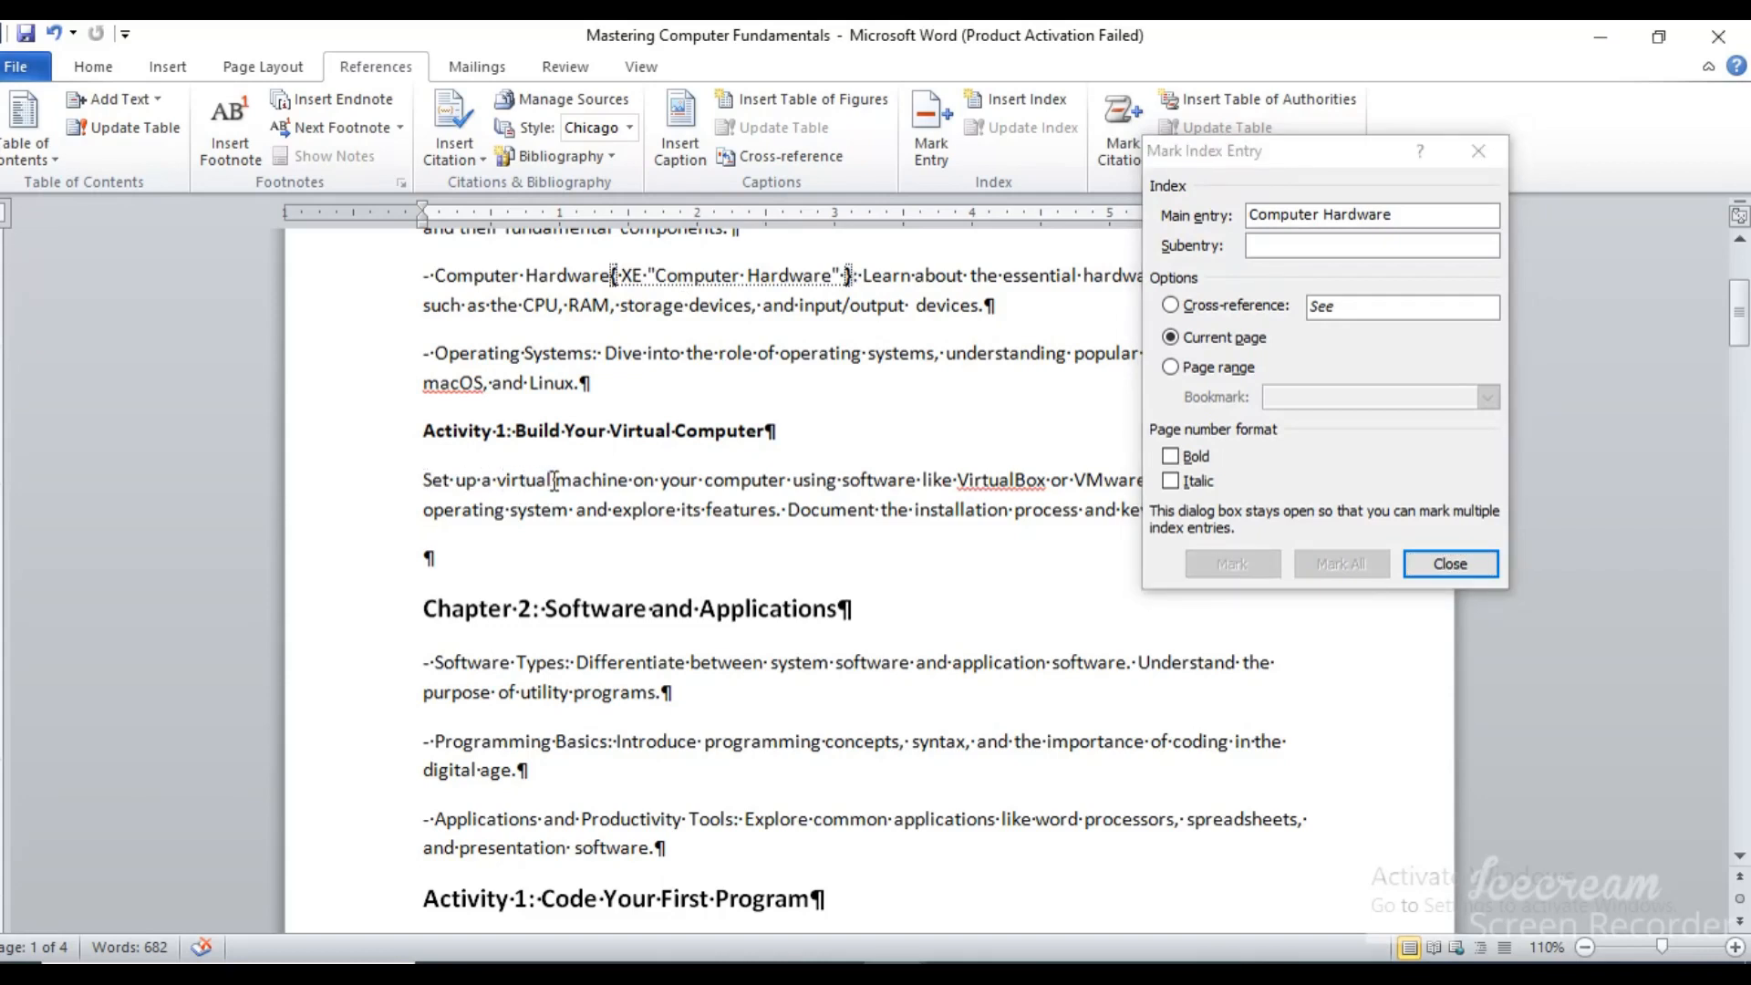
{"action": "left_click_drag", "start_coordinate": [554, 481], "coordinate": [422, 480]}
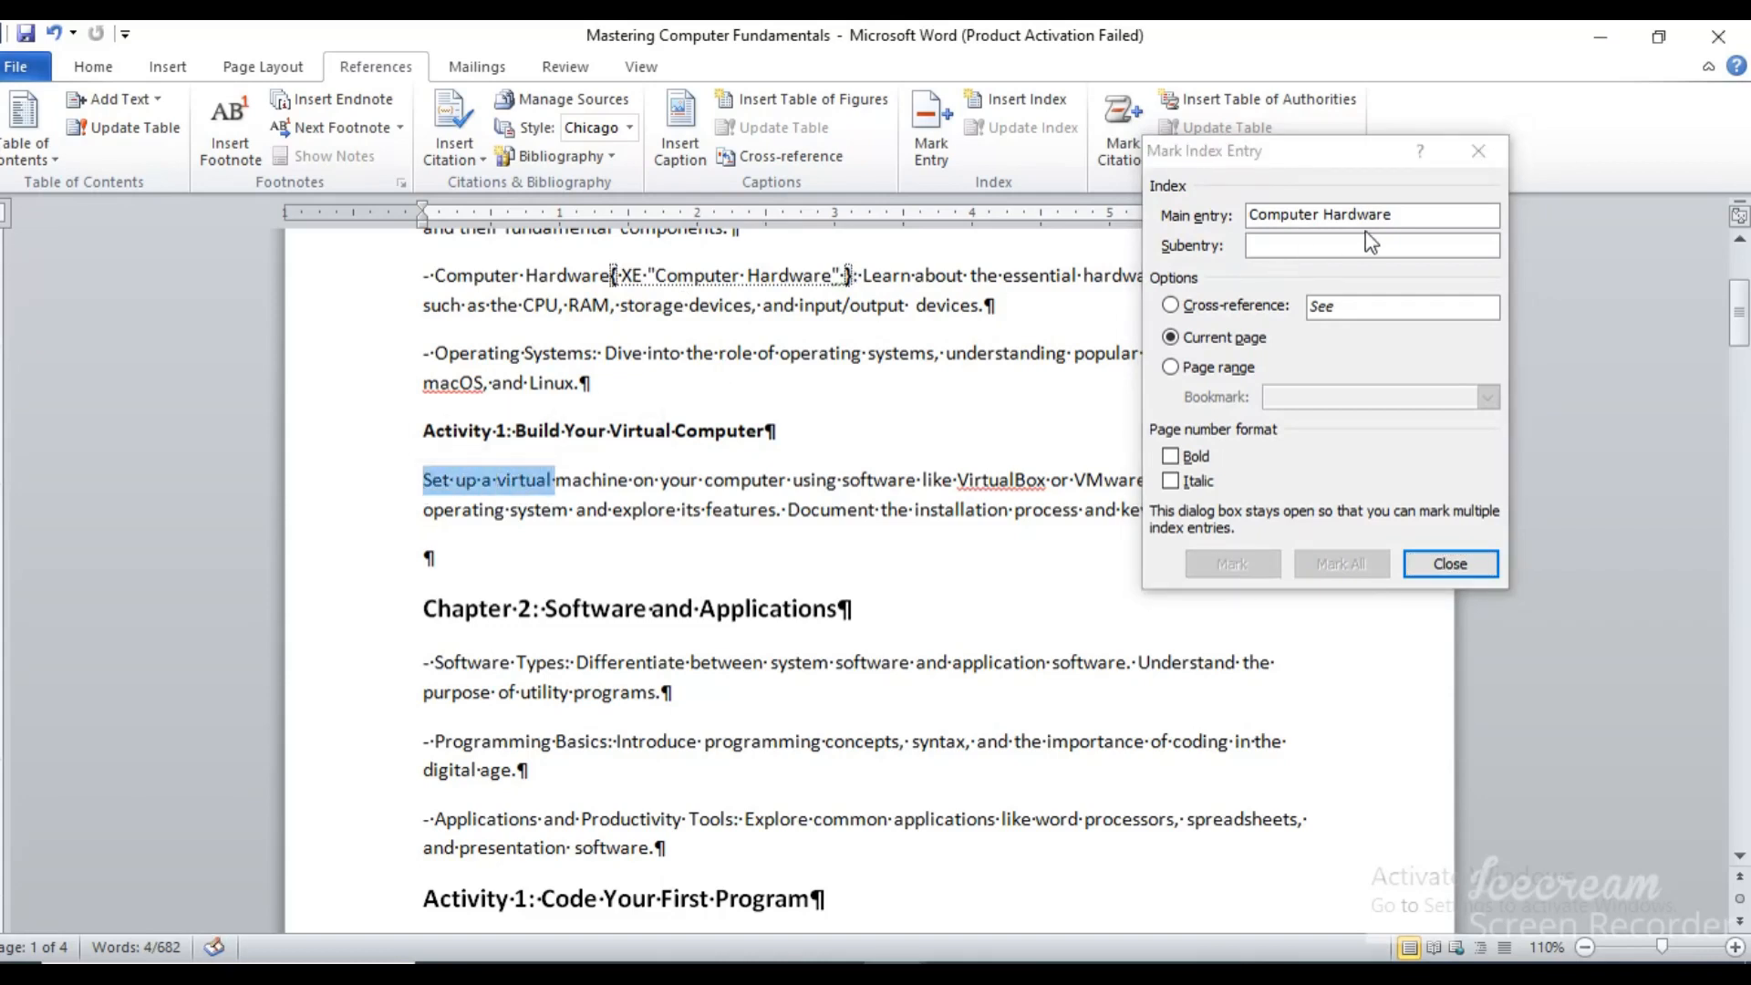
{"action": "left_click", "coordinate": [1412, 211]}
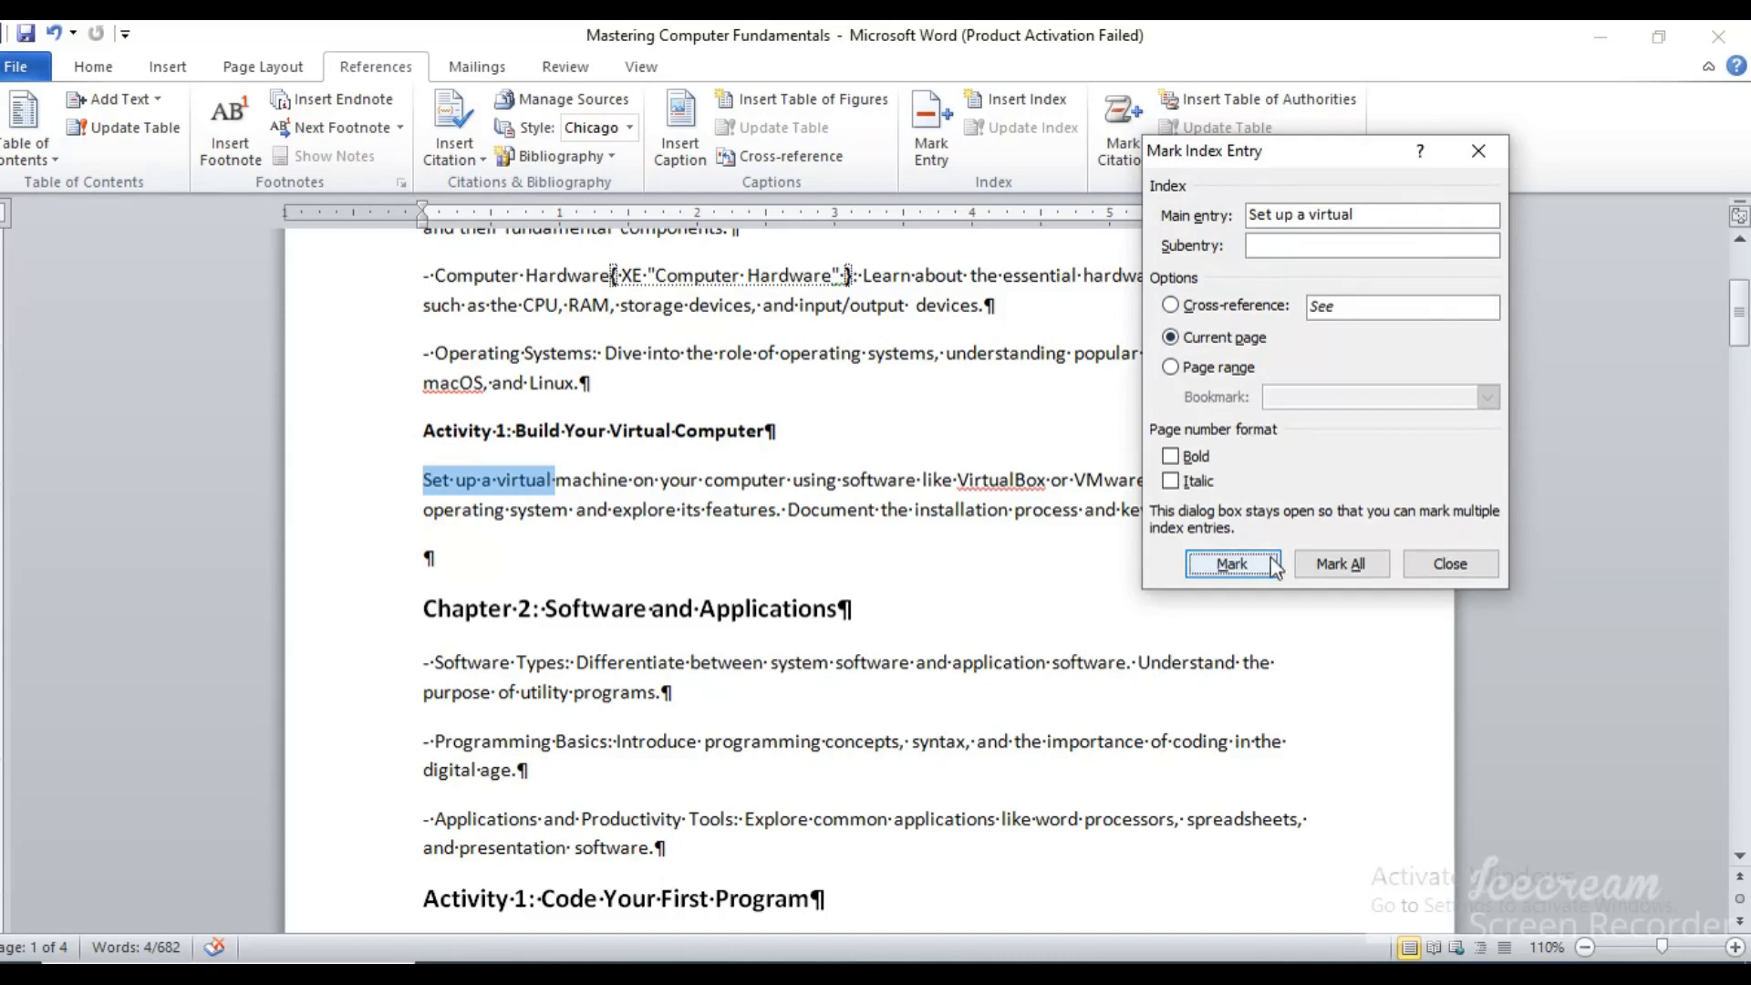
{"action": "left_click", "coordinate": [1244, 567]}
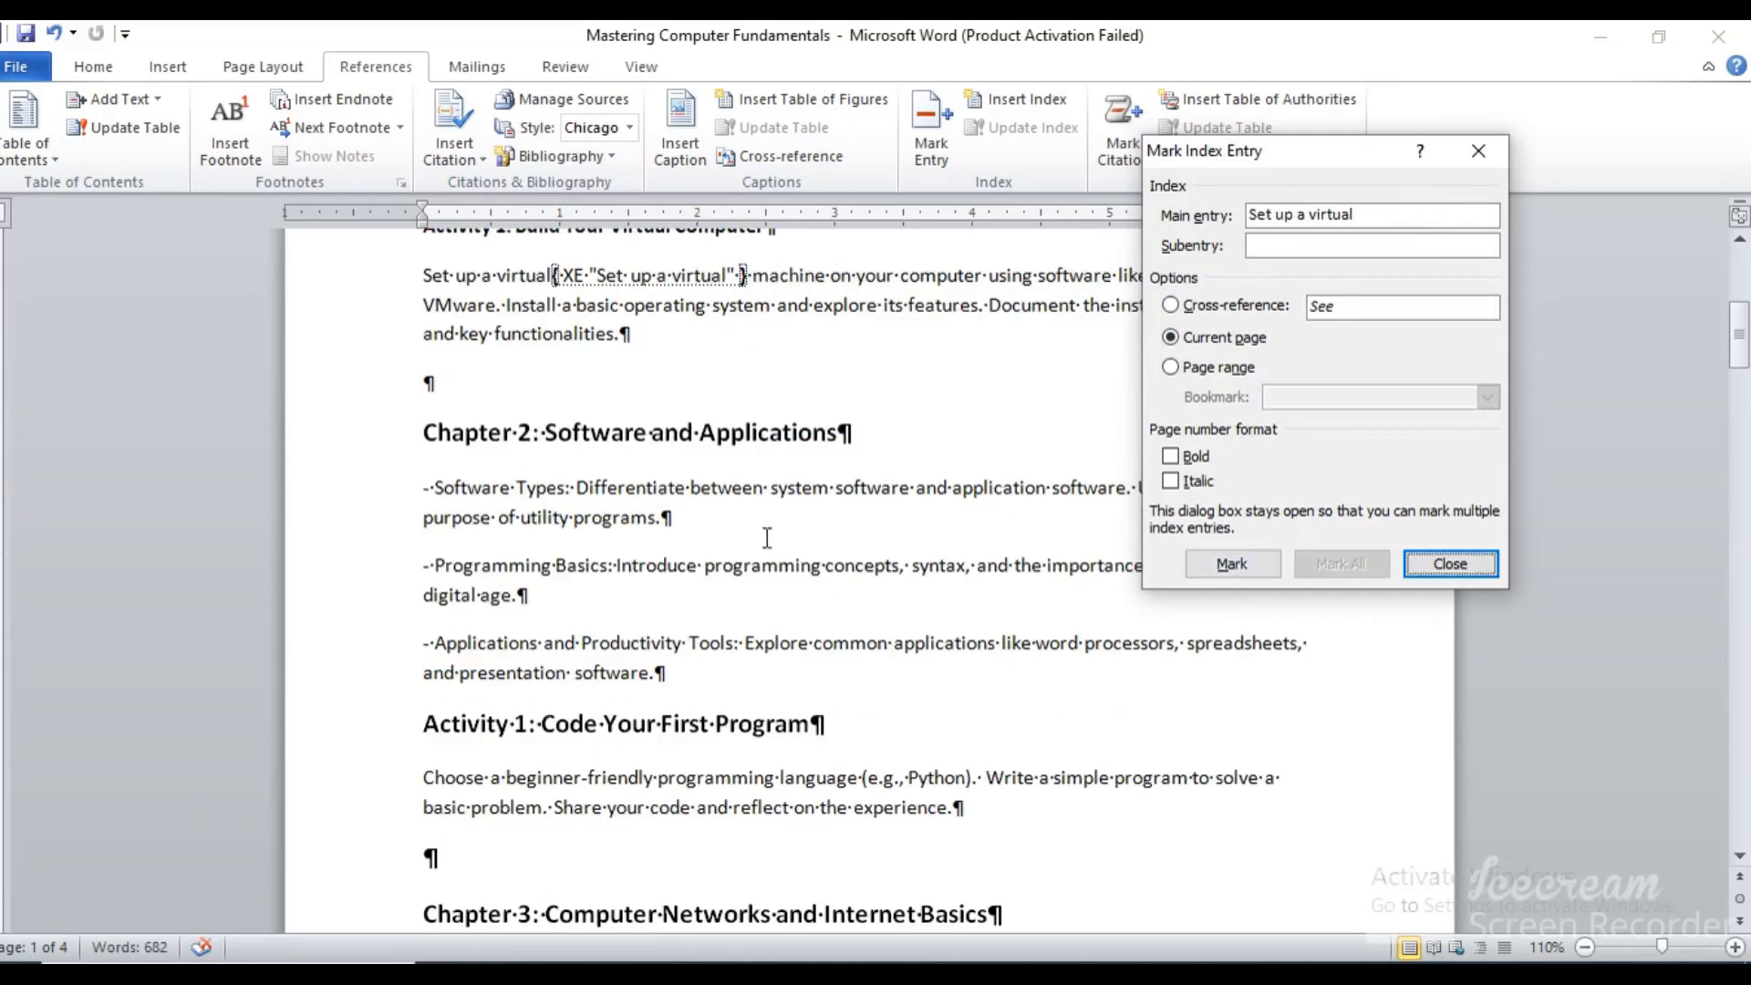
Mark "- Software Types" under Chapter 2 as a main index entry for the current page
{"action": "left_click", "coordinate": [426, 485]}
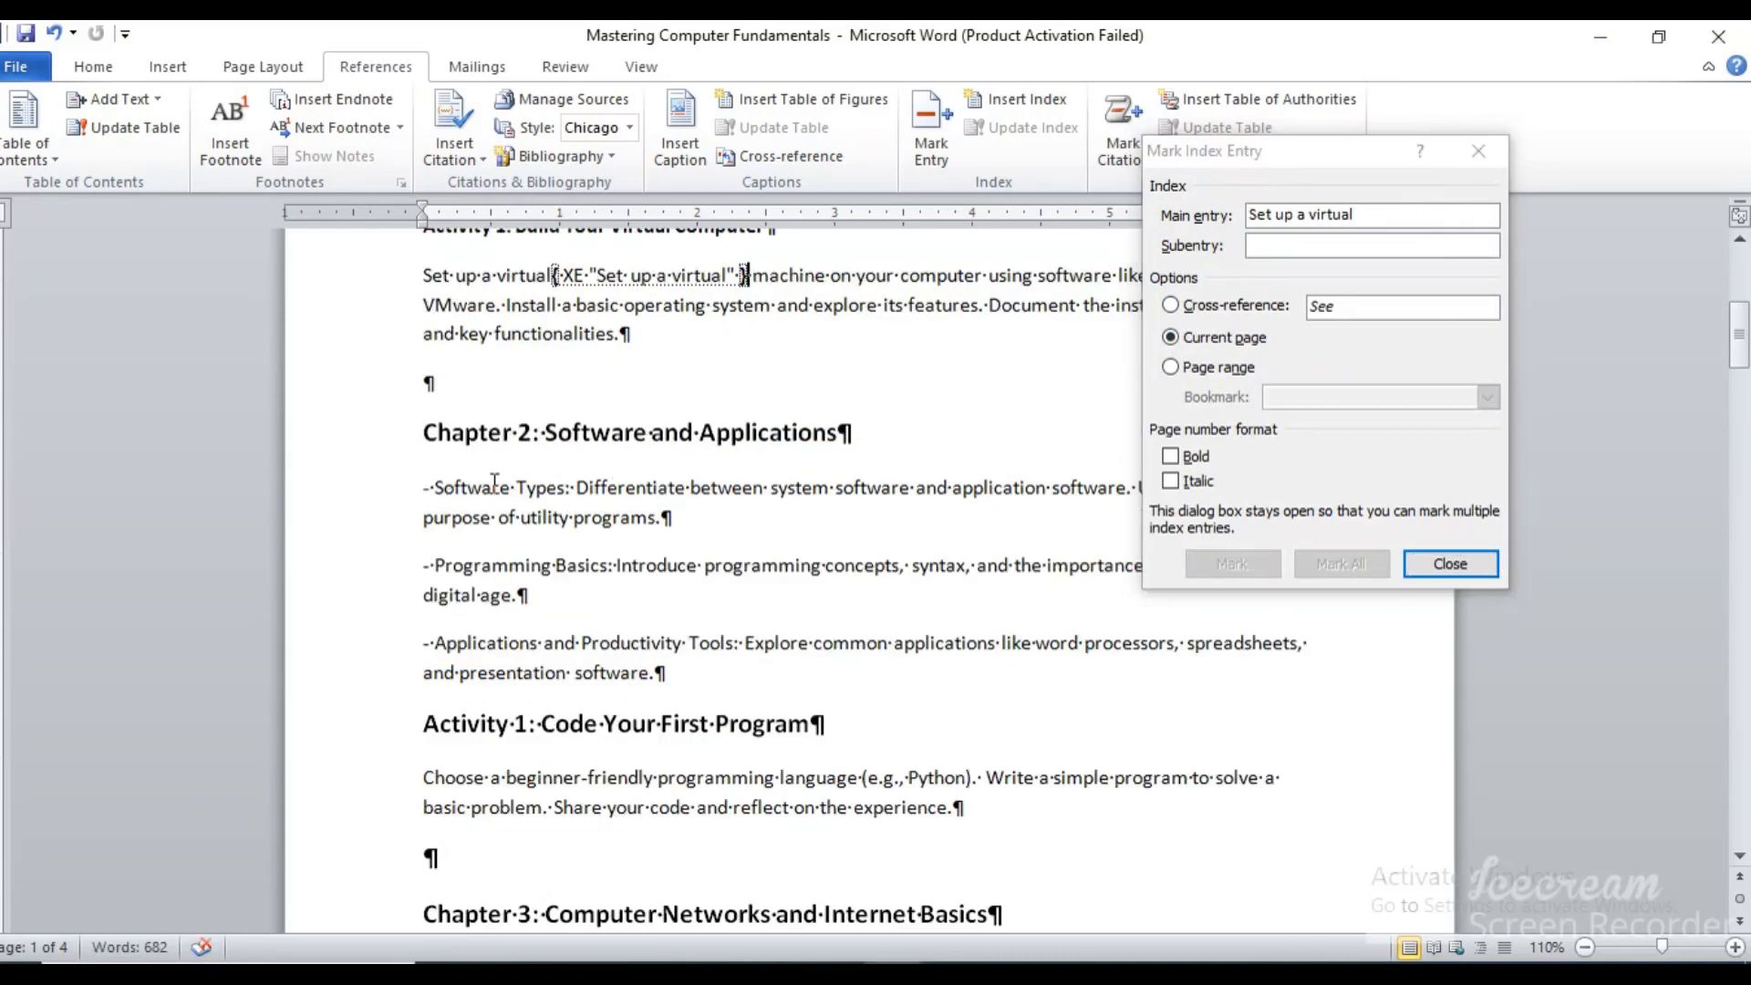
{"action": "left_click_drag", "start_coordinate": [566, 488], "coordinate": [422, 489]}
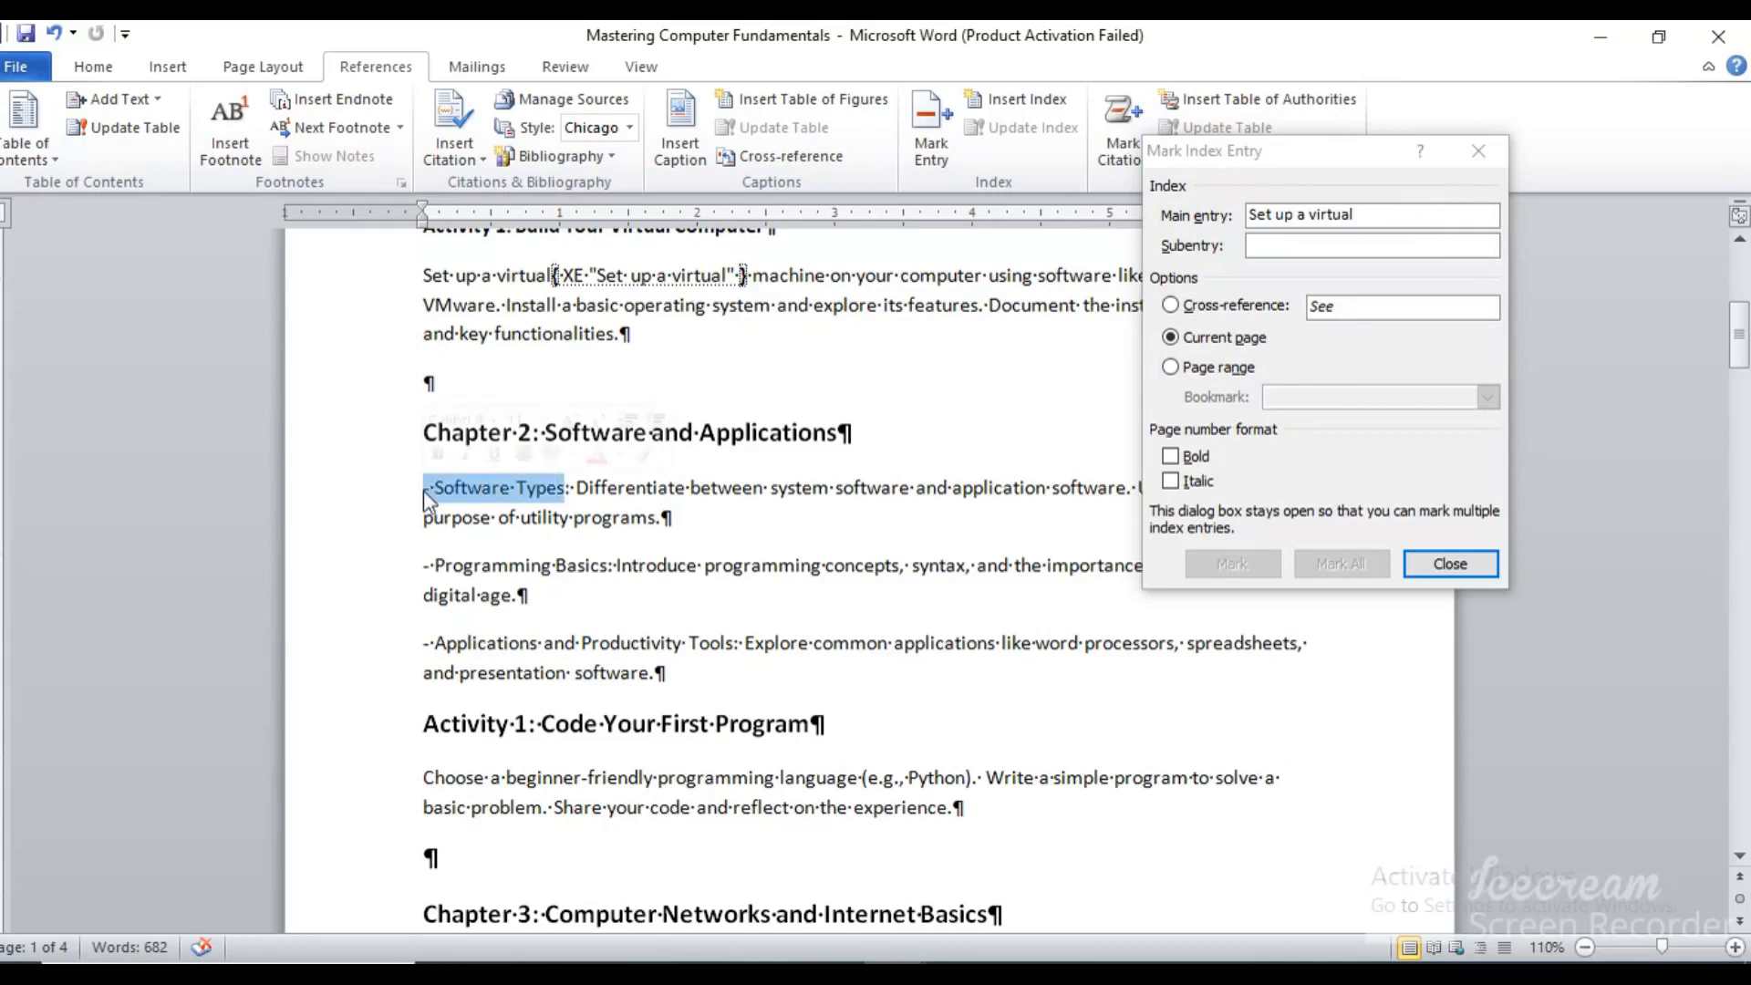
{"action": "left_click", "coordinate": [1393, 219]}
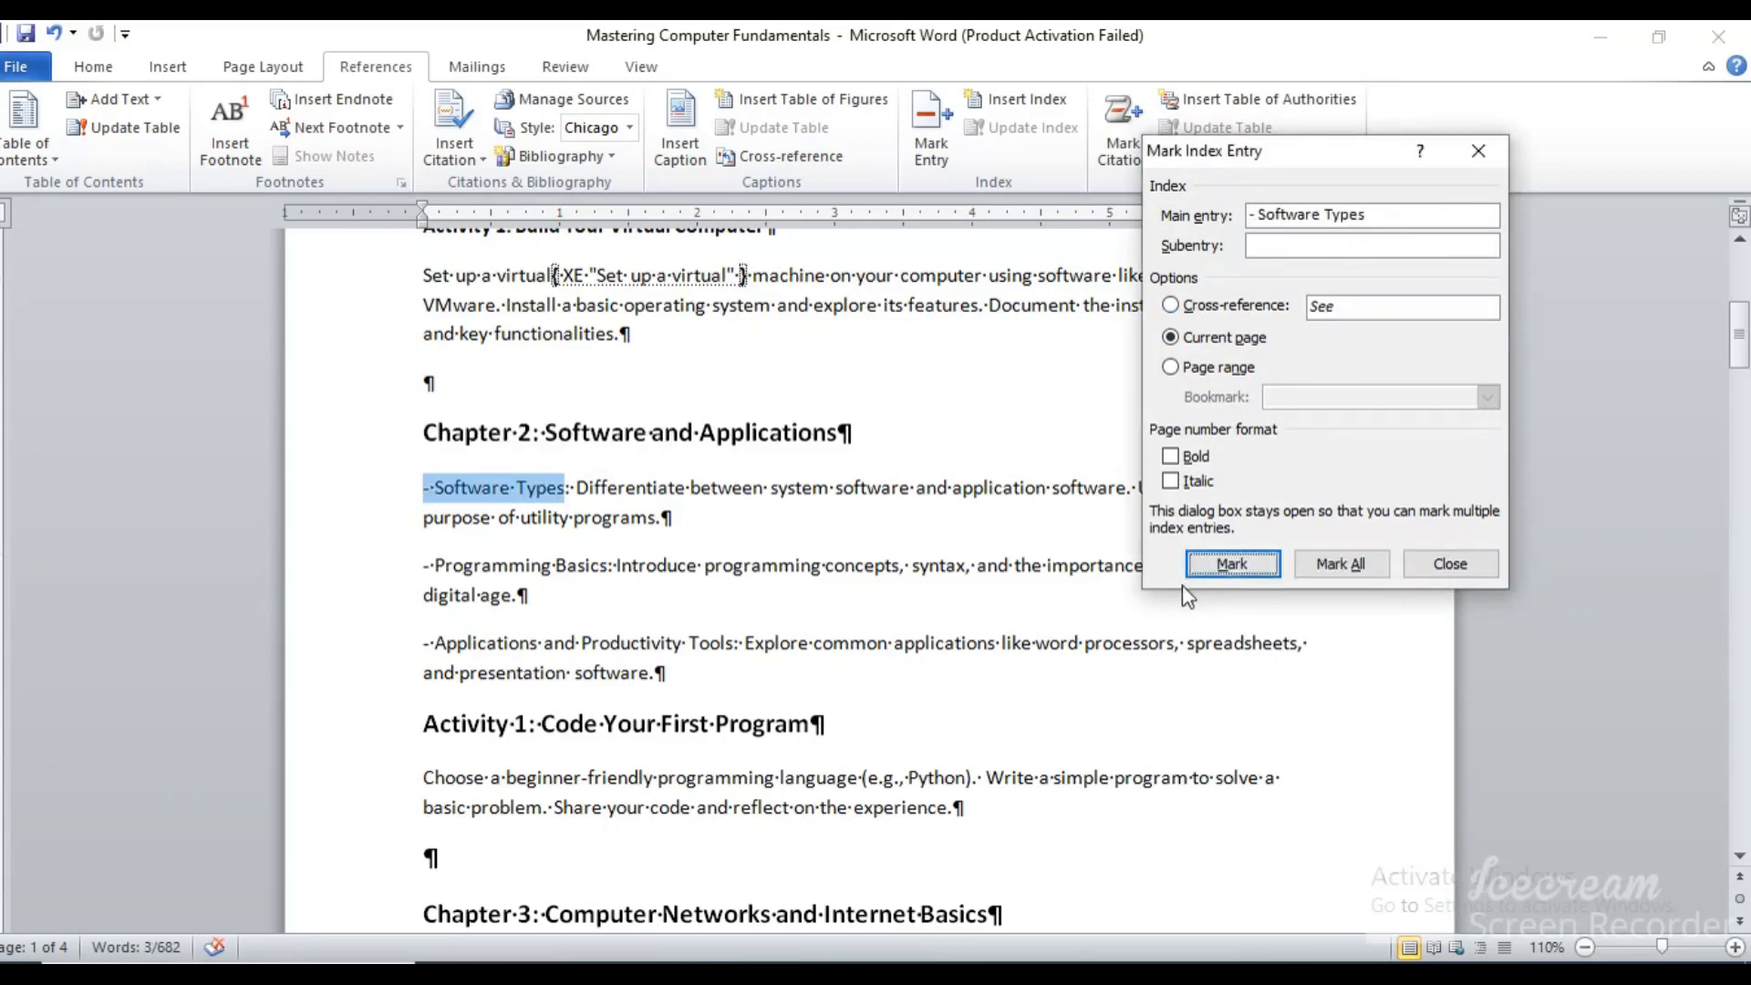
{"action": "left_click", "coordinate": [1228, 566]}
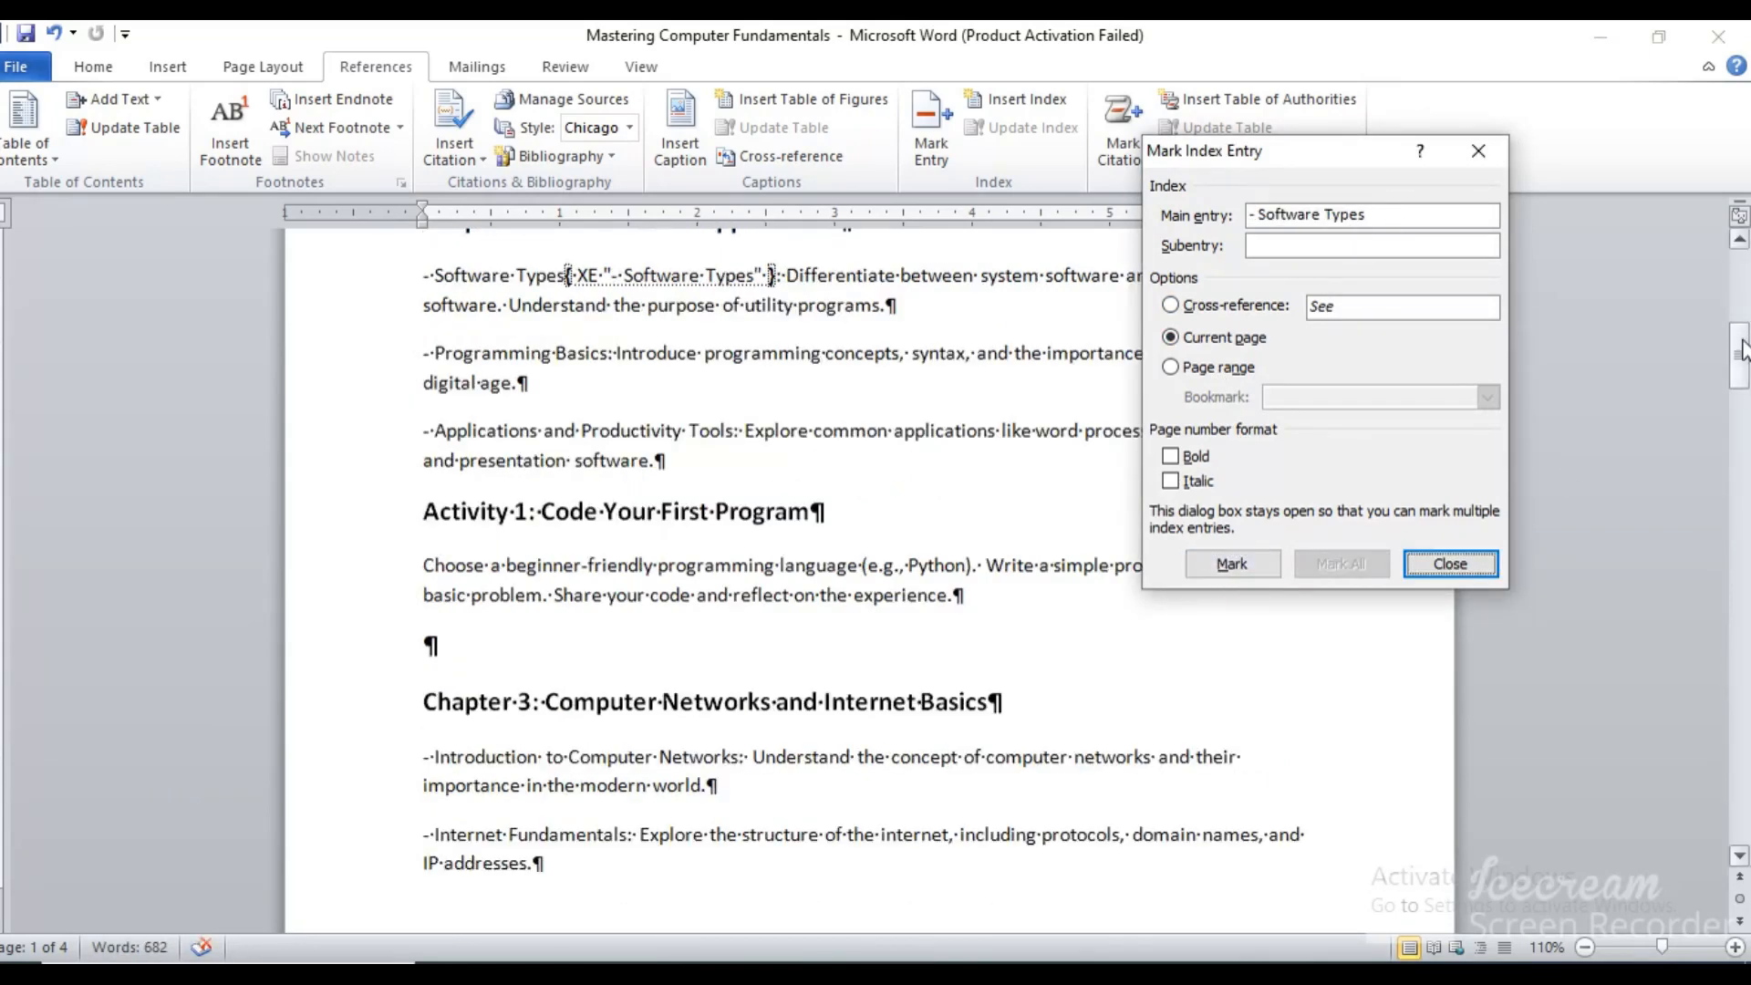
Mark "Choose a beginner" under the Code Your First Program activity as a main index entry
{"action": "left_click_drag", "start_coordinate": [1741, 356], "coordinate": [1743, 363]}
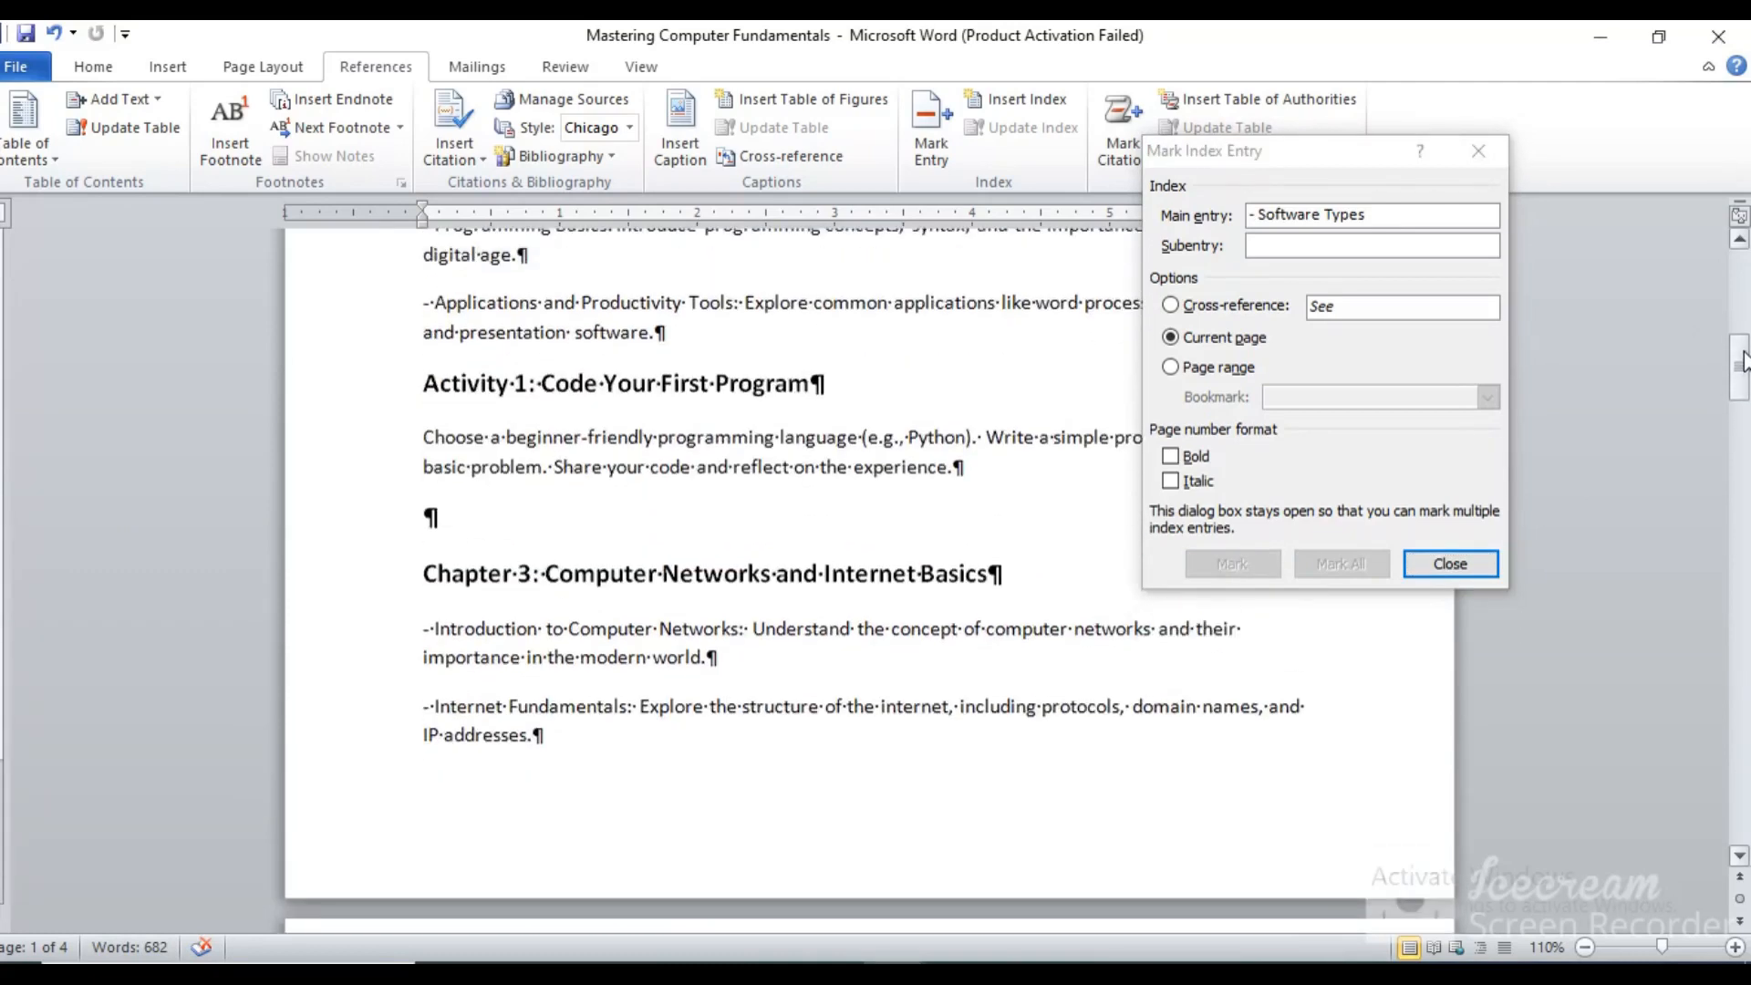
{"action": "left_click_drag", "start_coordinate": [424, 437], "coordinate": [573, 433]}
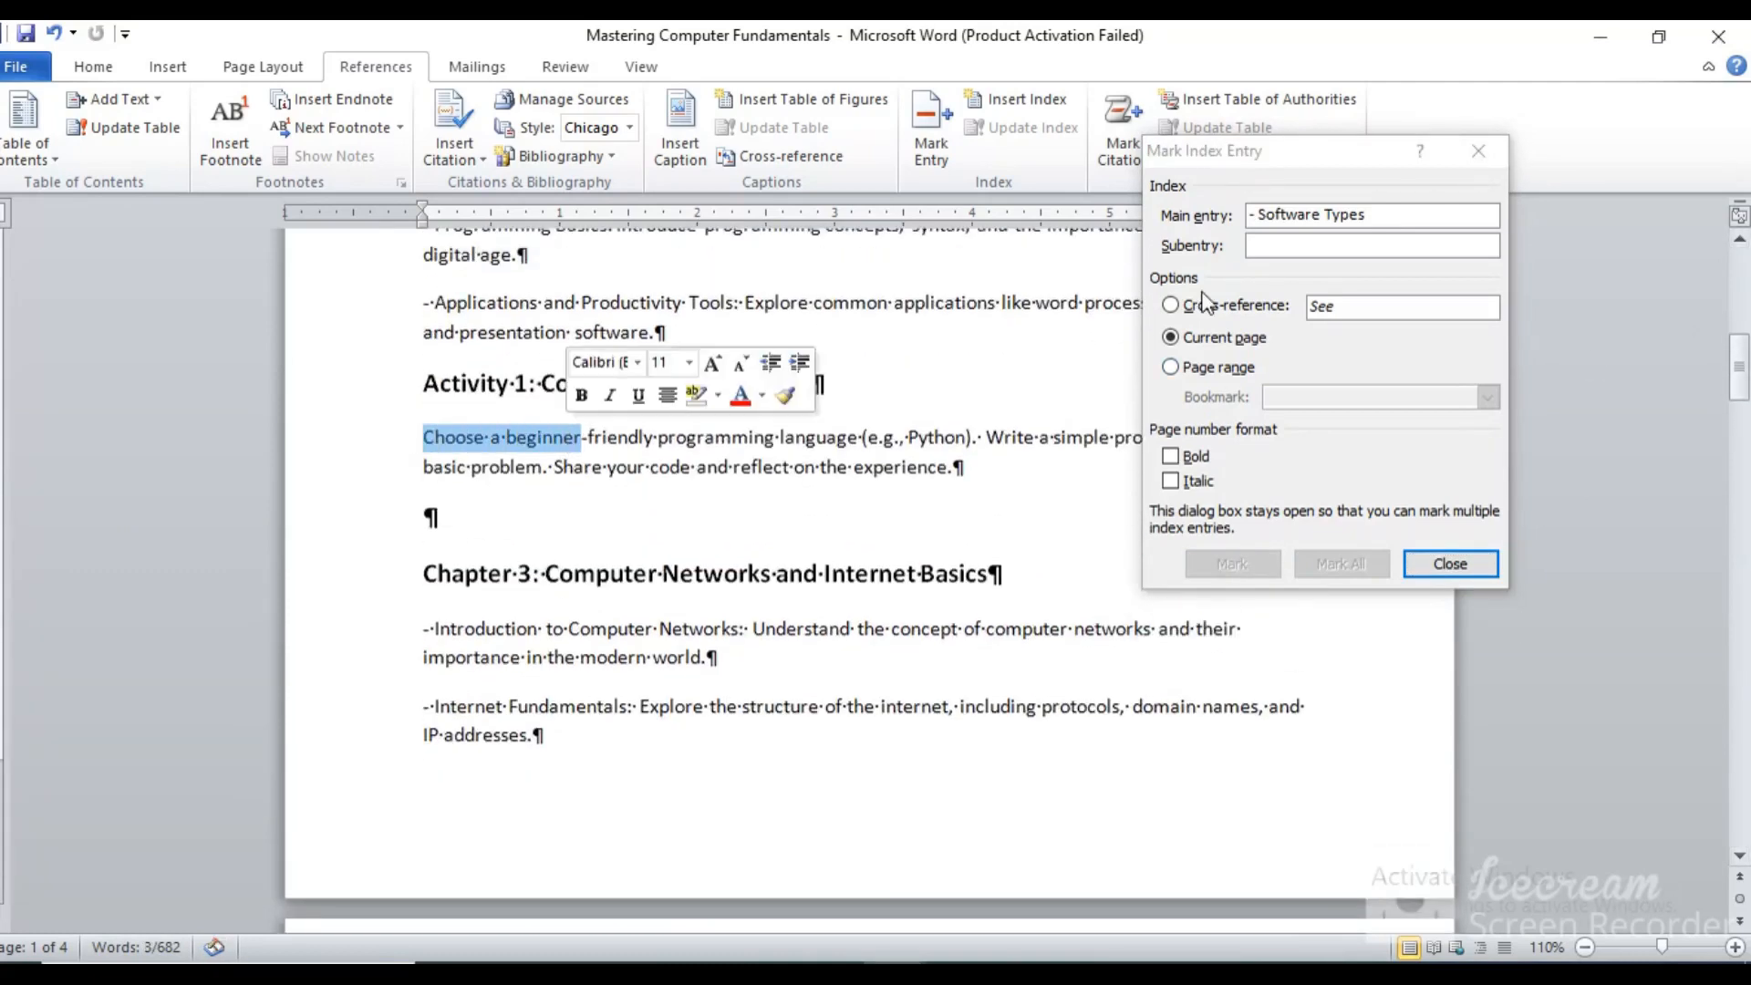
{"action": "left_click", "coordinate": [1351, 222]}
{"action": "left_click", "coordinate": [1231, 563]}
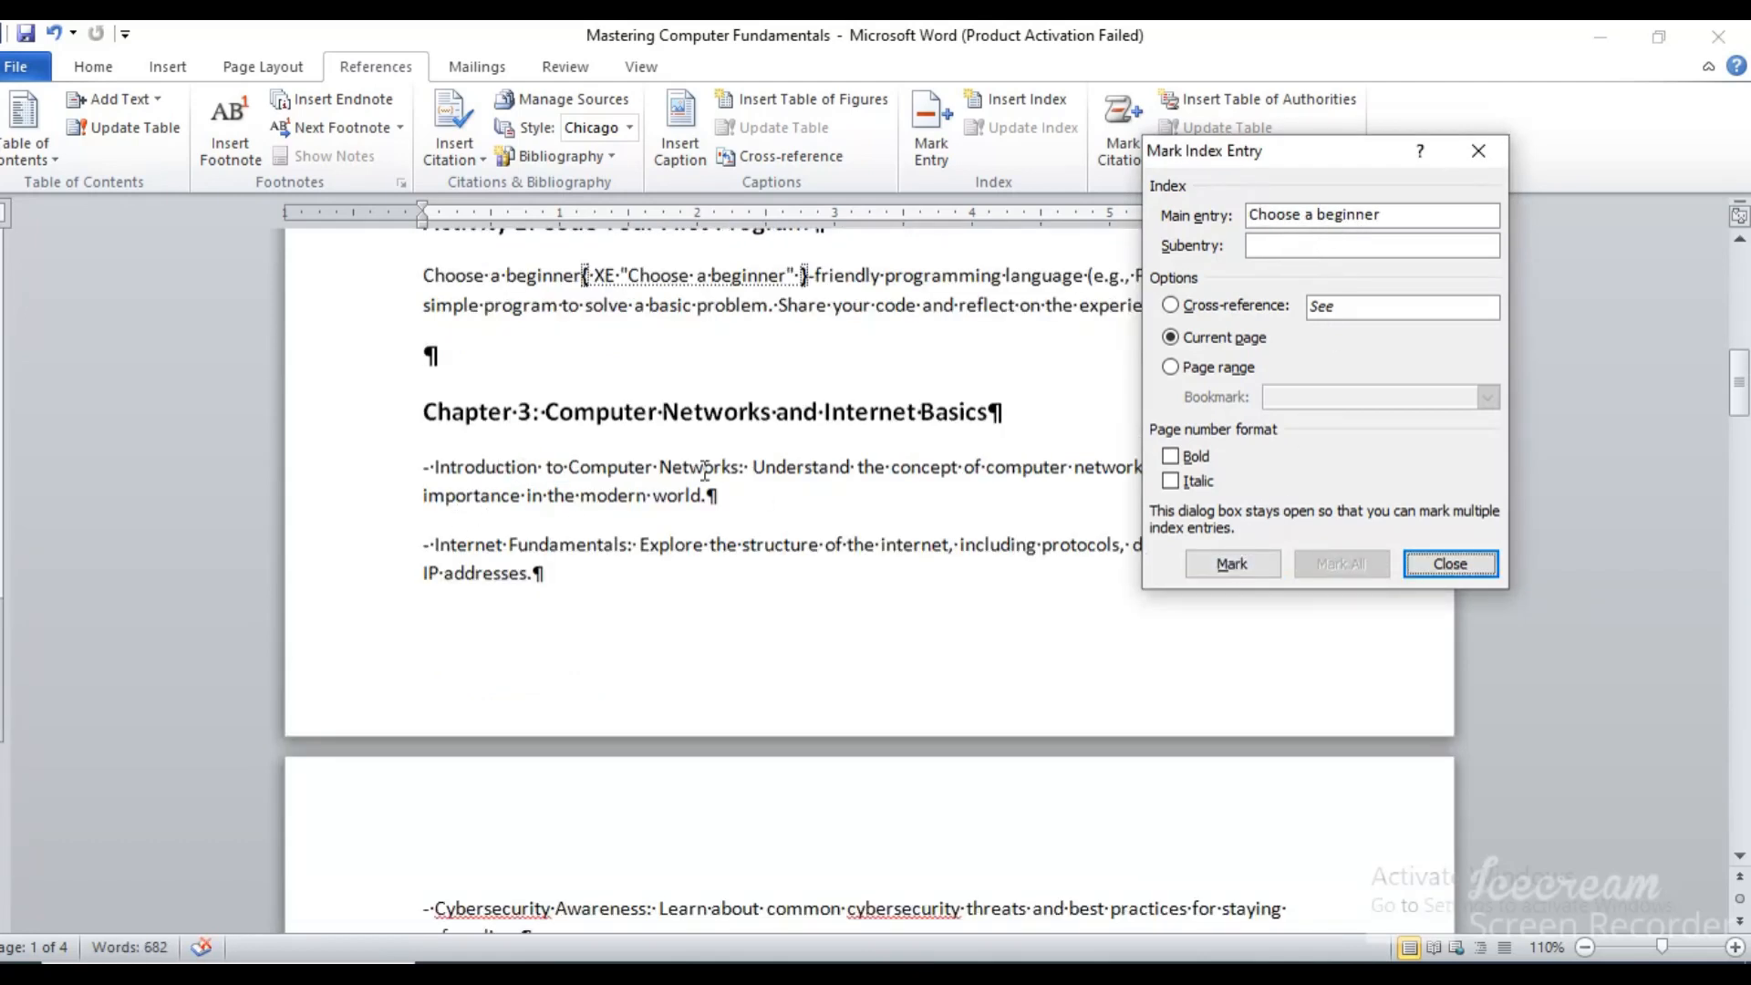
Mark "Networks" in the Introduction to Computer Networks item of Chapter 3 as a main index entry
{"action": "left_click", "coordinate": [663, 466]}
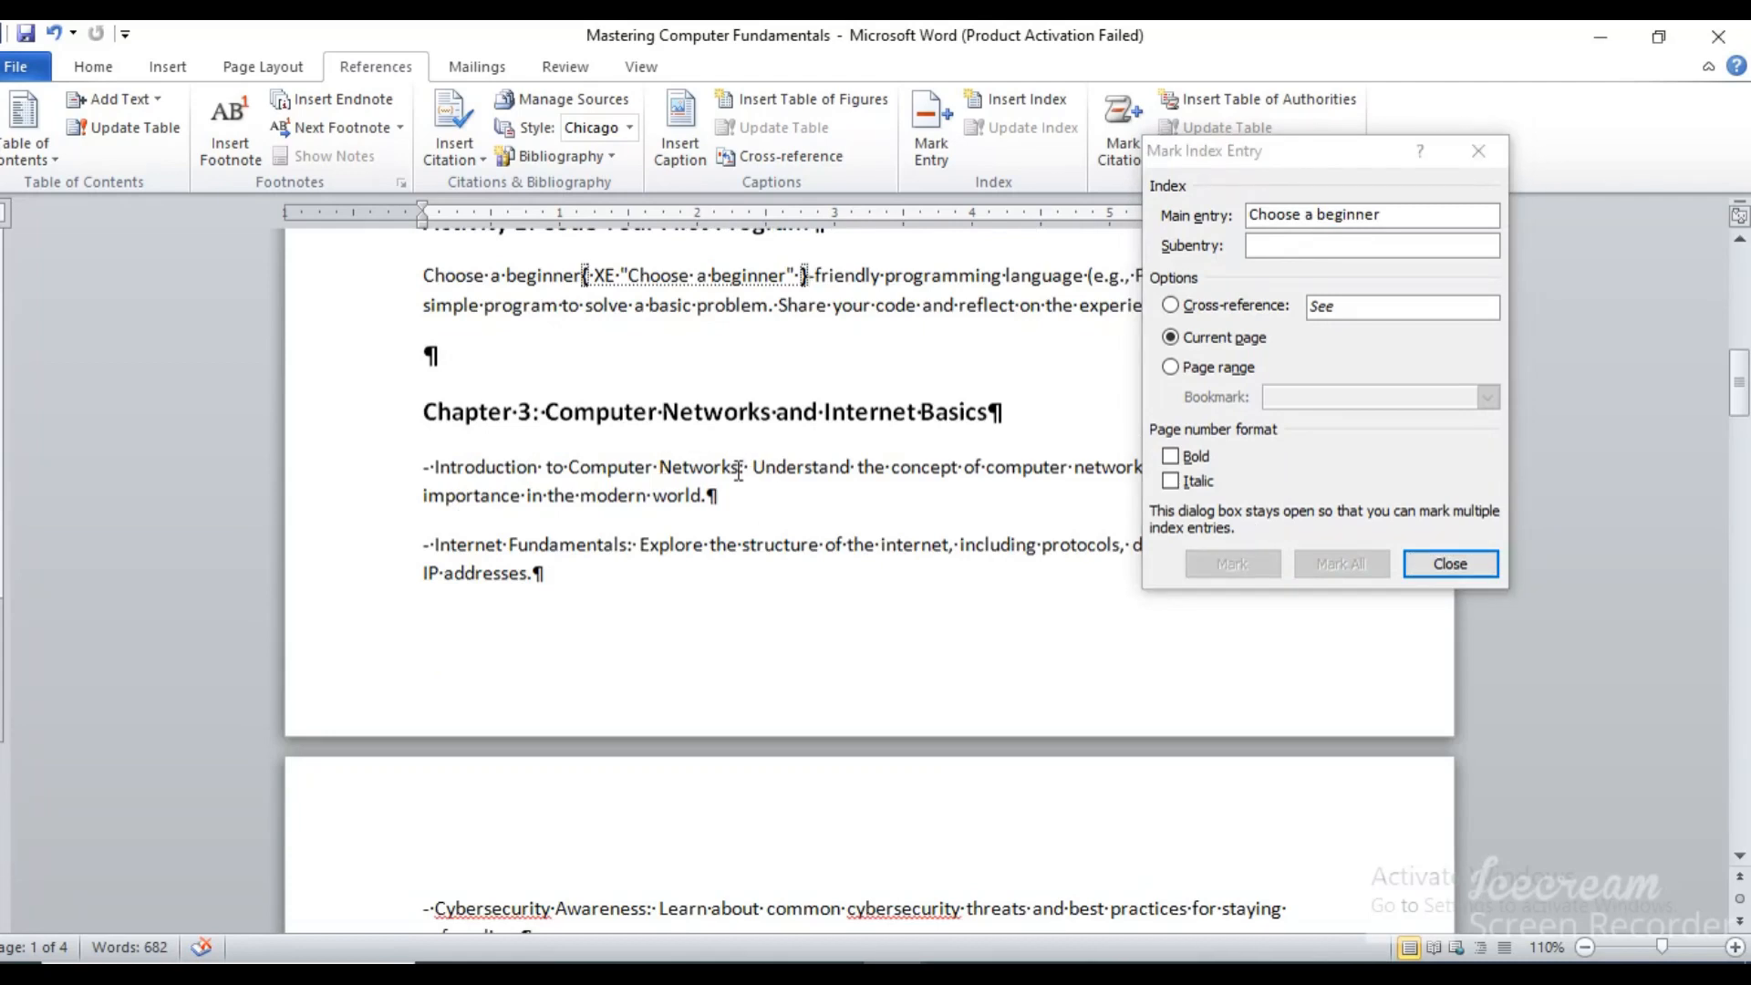
{"action": "left_click_drag", "start_coordinate": [739, 470], "coordinate": [653, 468]}
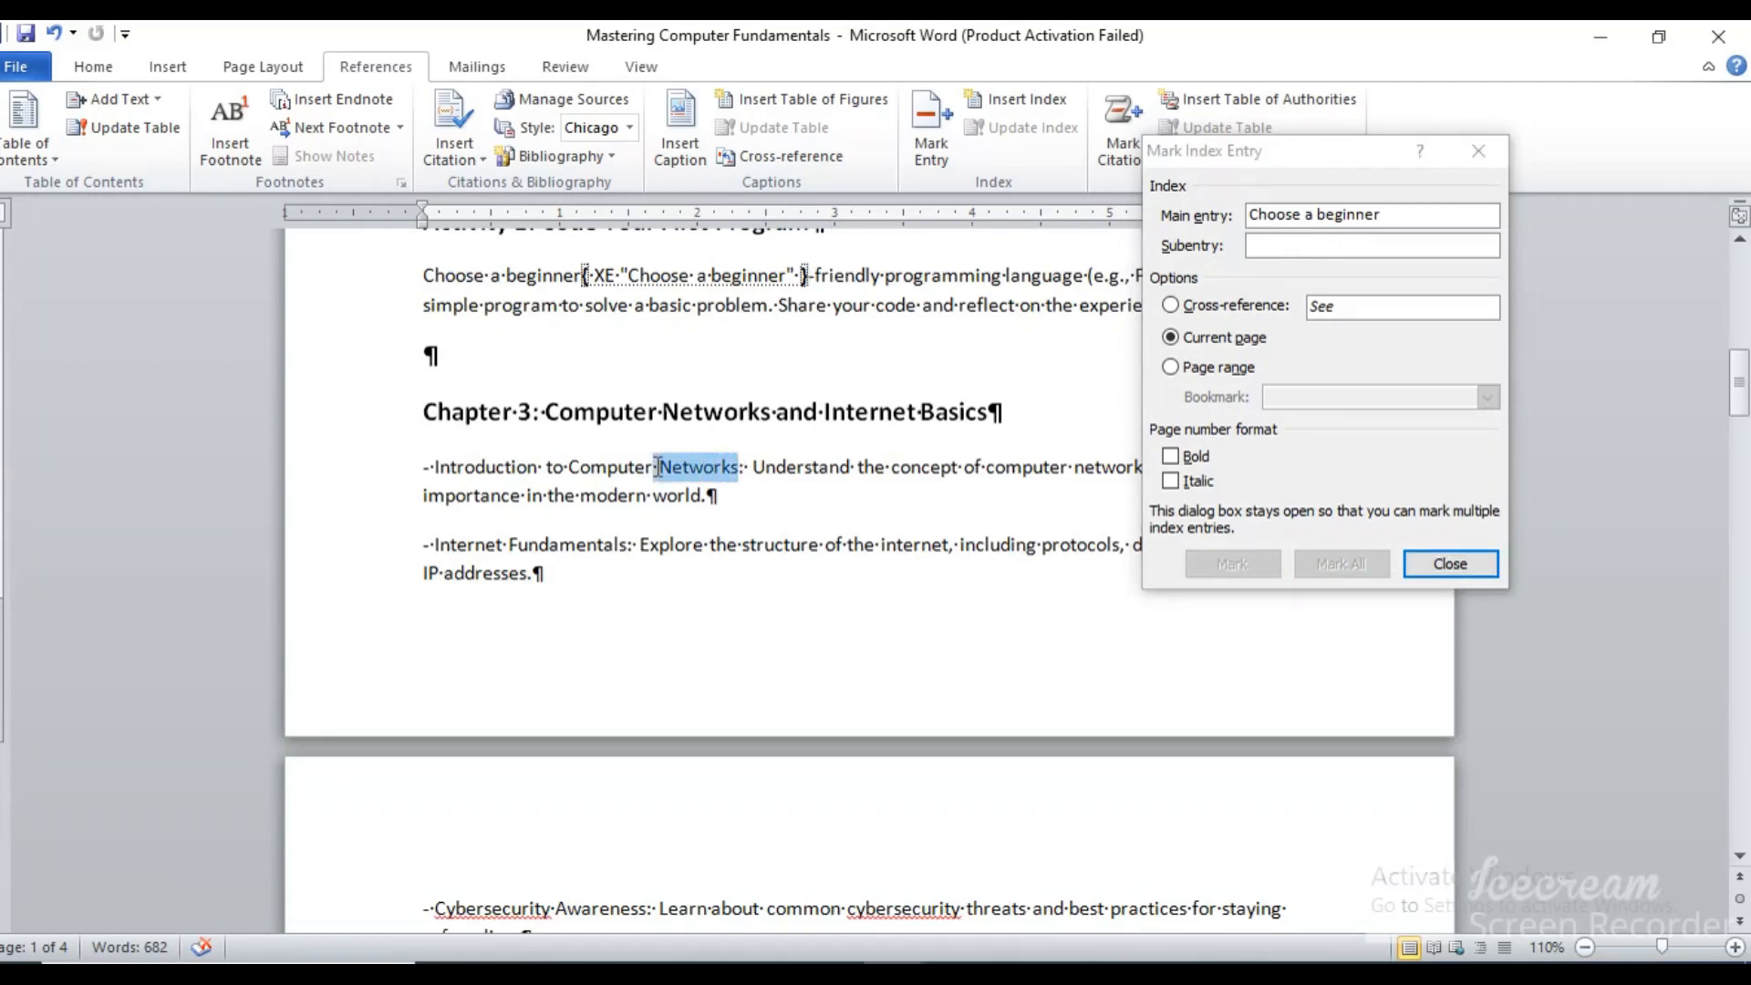
{"action": "left_click", "coordinate": [1407, 208]}
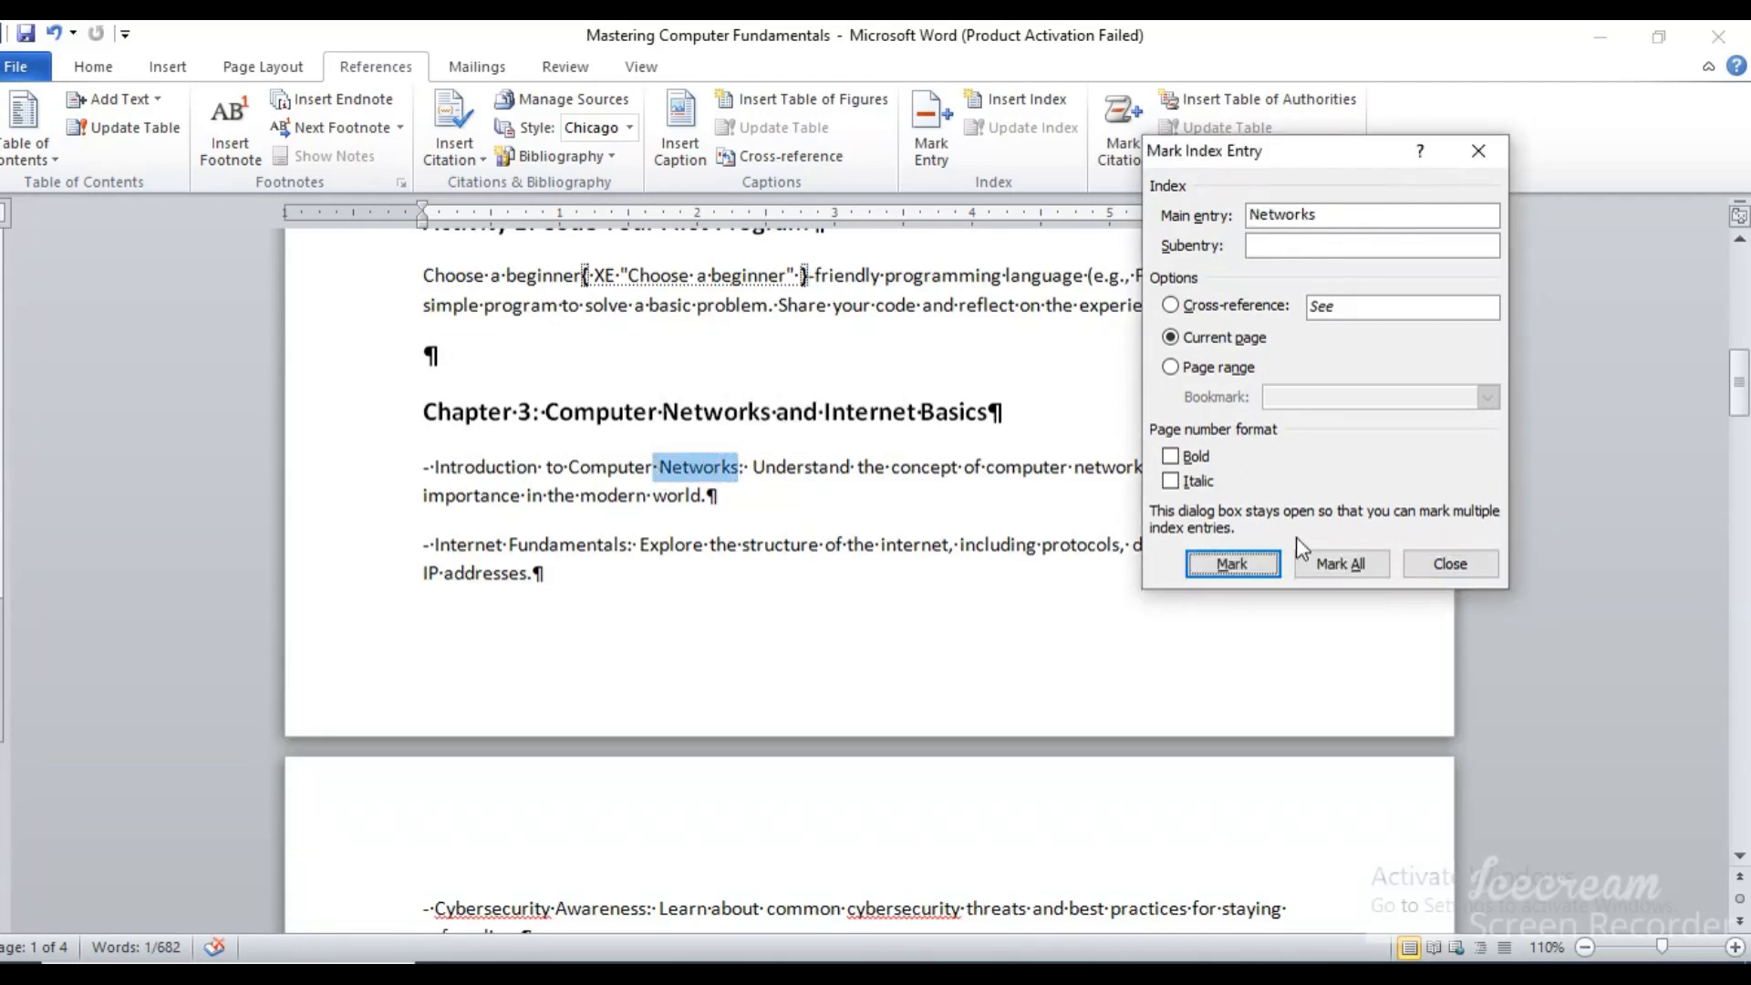
{"action": "left_click", "coordinate": [1233, 563]}
Mark "Data Management" in the Additional Content list as a main index entry for the current page
{"action": "left_click_drag", "start_coordinate": [1742, 392], "coordinate": [1742, 445]}
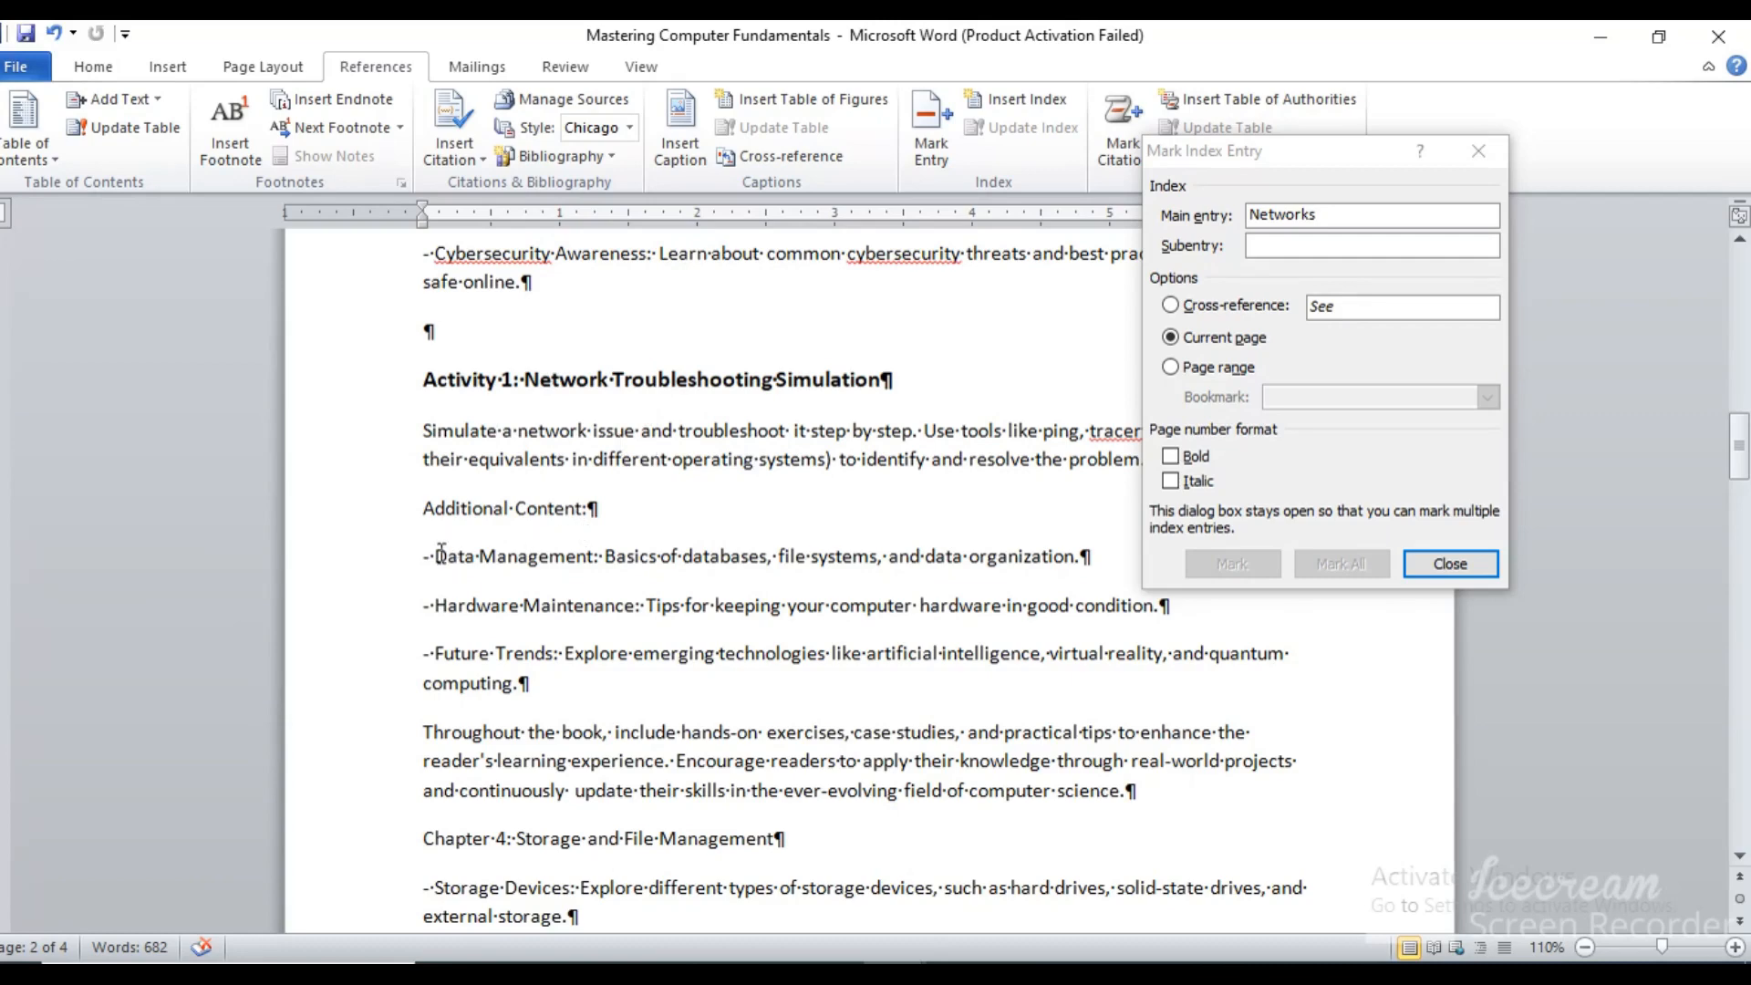
{"action": "left_click_drag", "start_coordinate": [436, 556], "coordinate": [592, 558]}
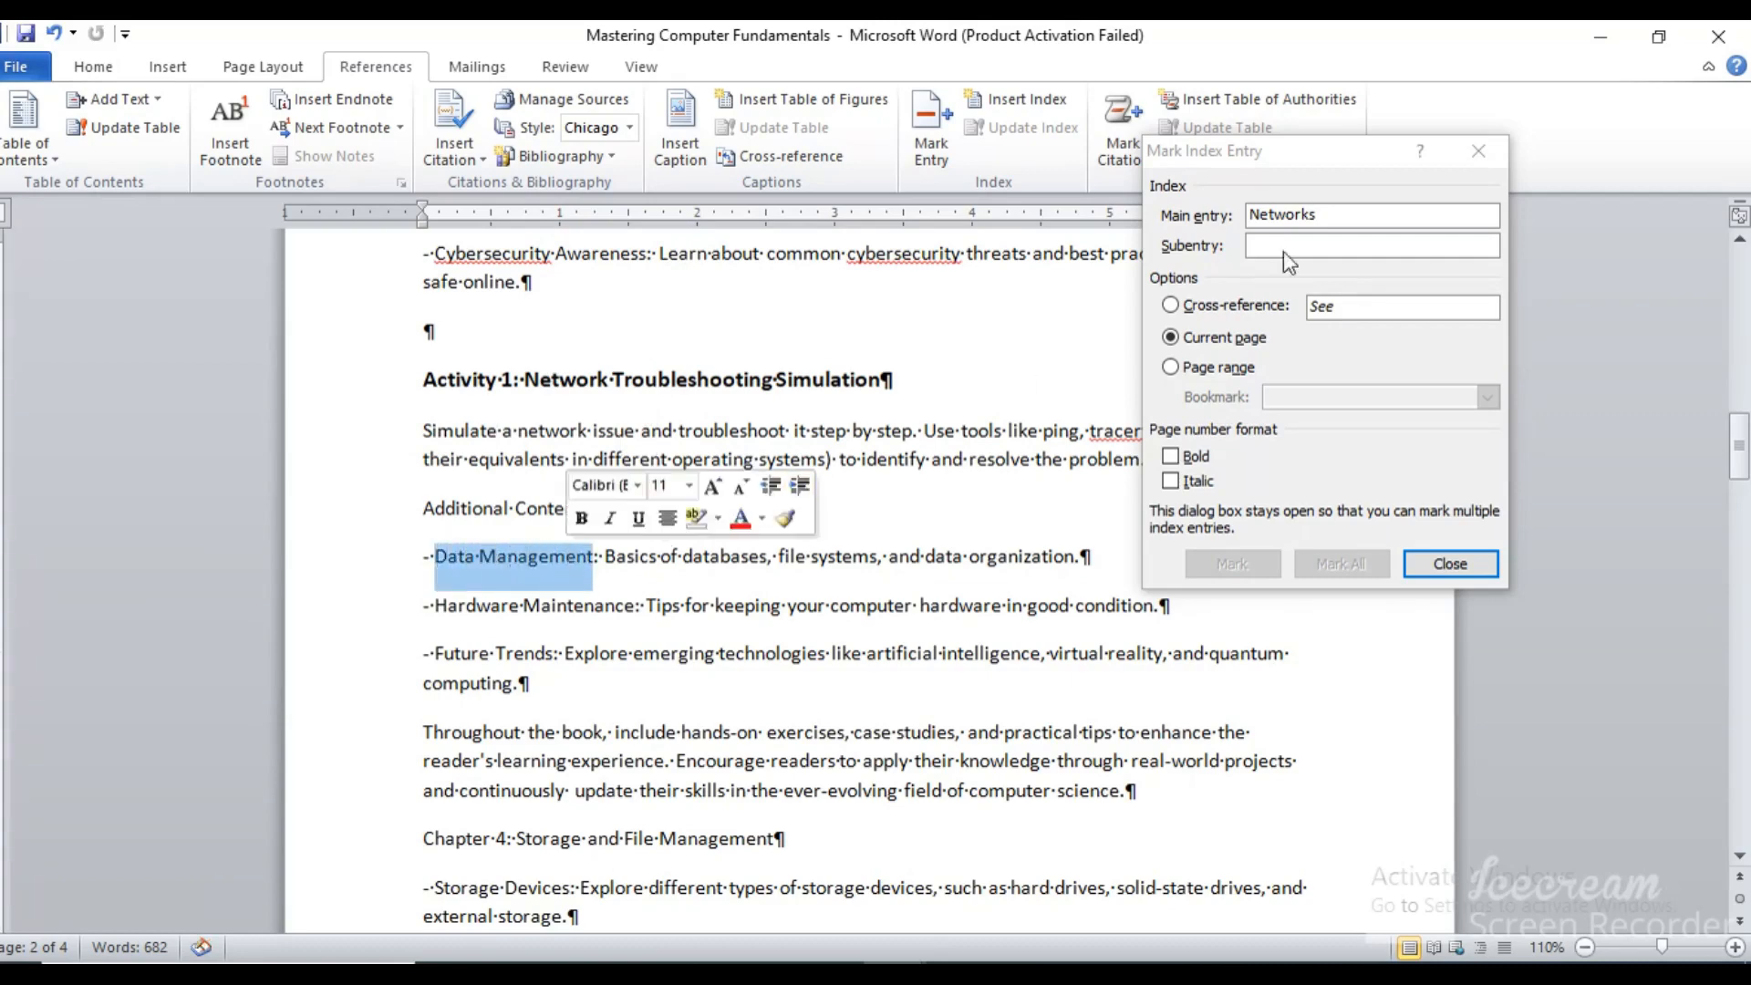
{"action": "left_click", "coordinate": [1337, 212]}
{"action": "left_click", "coordinate": [1231, 560]}
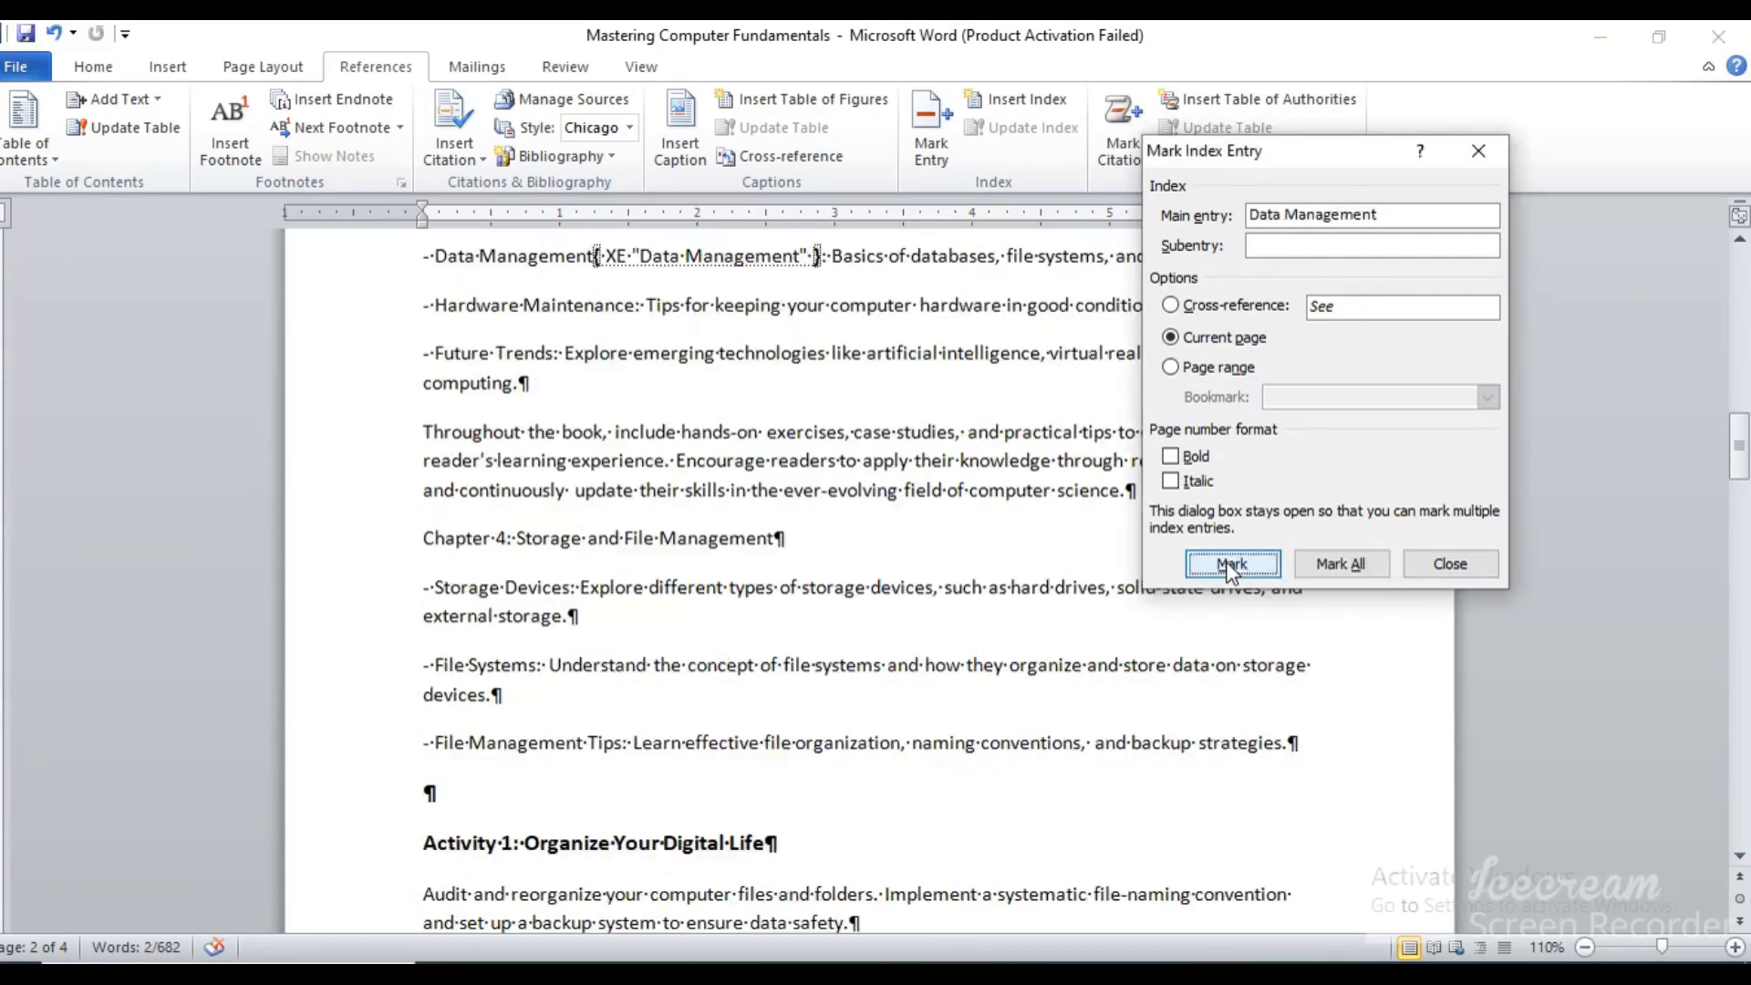
Mark "- Introduction to Graphics" under Chapter 5 as a main index entry for the current page
{"action": "left_click_drag", "start_coordinate": [1745, 476], "coordinate": [1746, 520]}
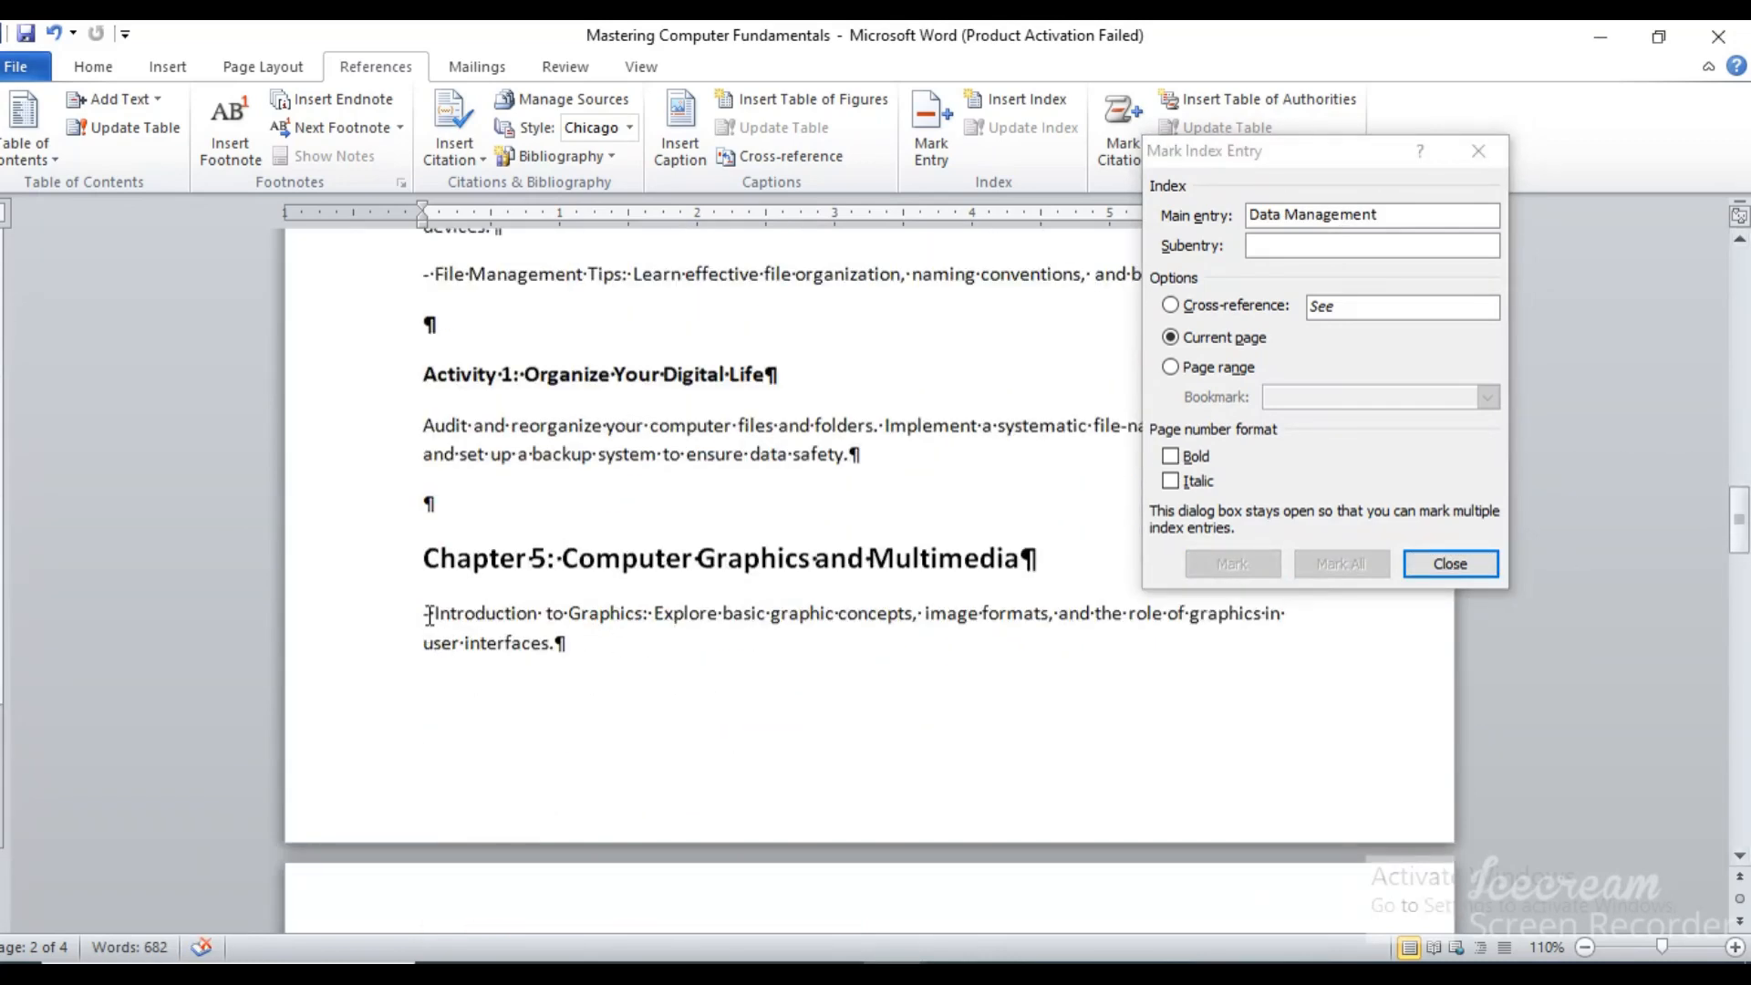
{"action": "left_click_drag", "start_coordinate": [432, 613], "coordinate": [642, 616]}
{"action": "left_click", "coordinate": [1332, 217]}
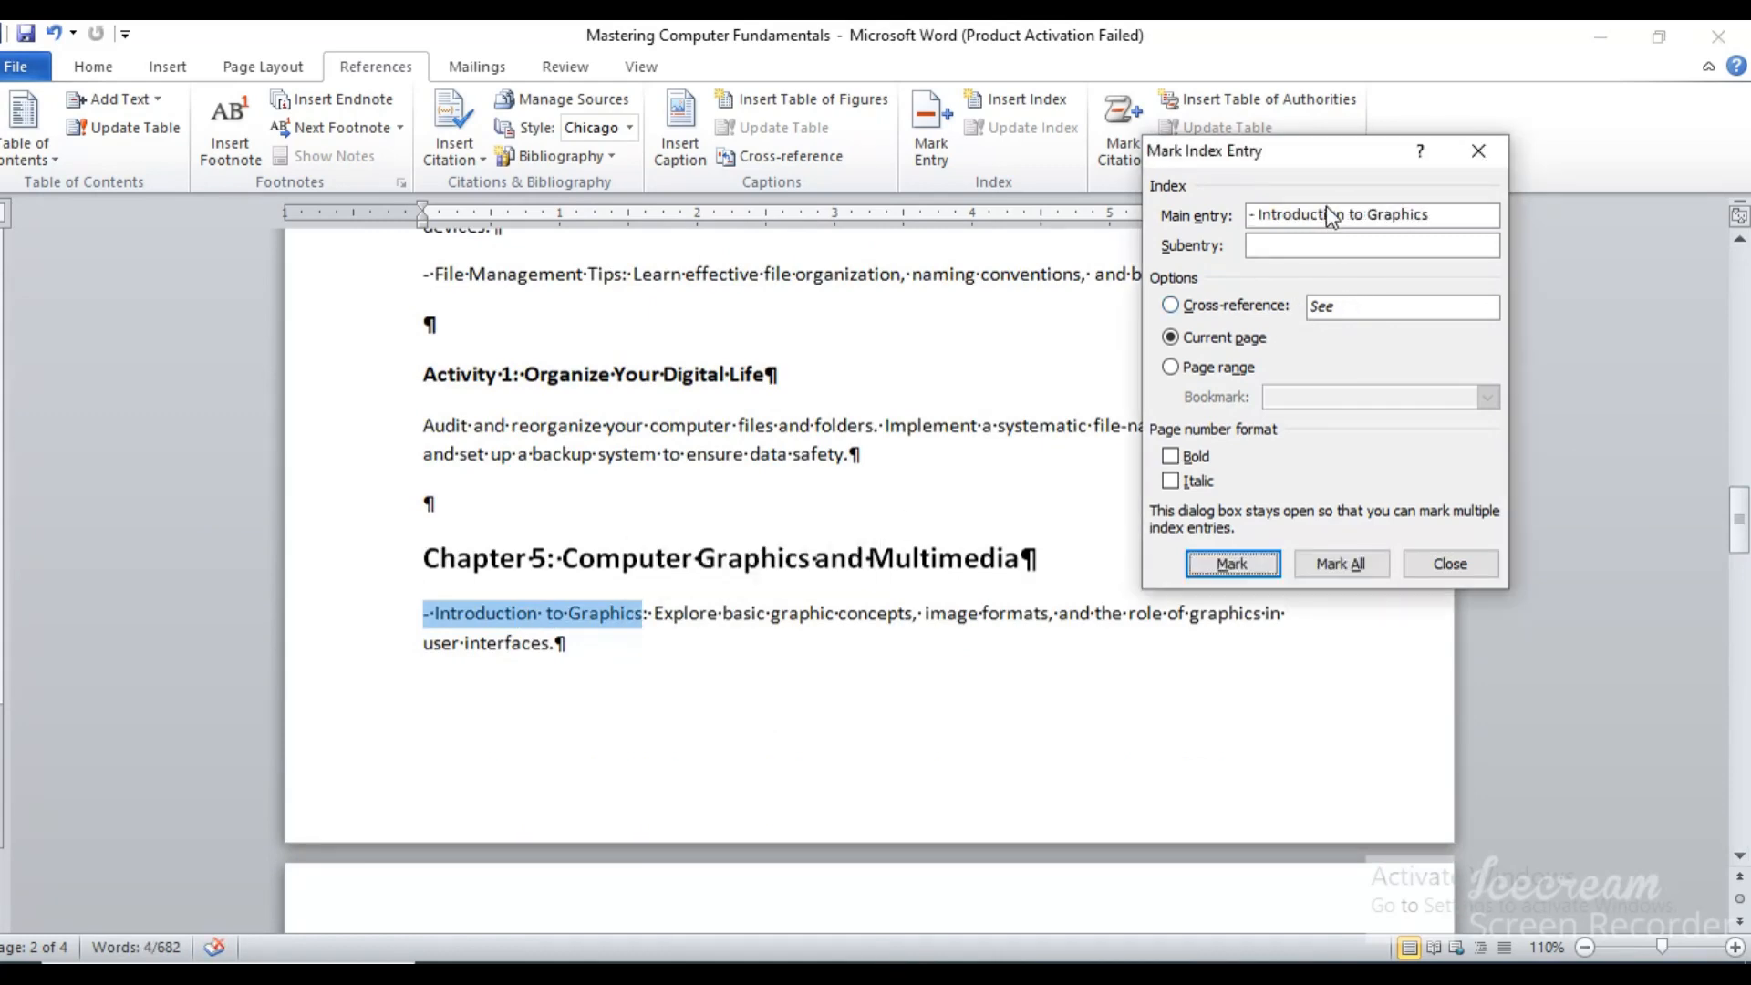
{"action": "left_click", "coordinate": [1230, 564]}
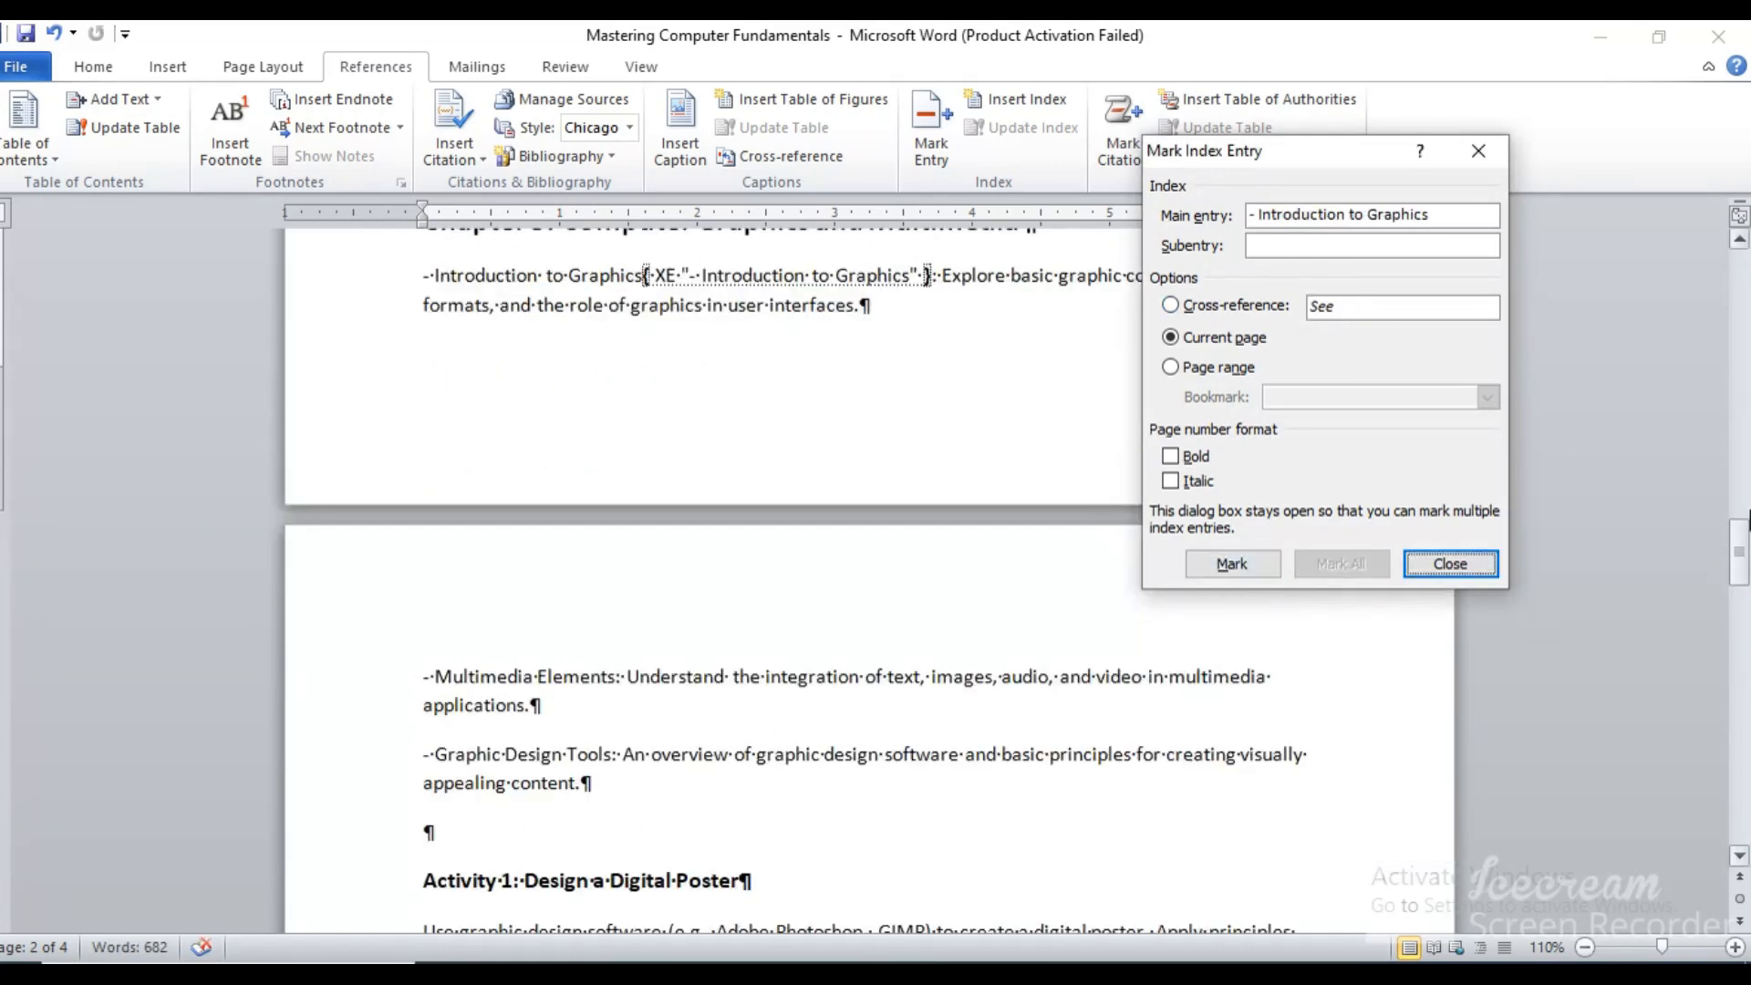
Mark "Use graphic design" under the Design a Digital Poster activity as a main index entry
{"action": "left_click_drag", "start_coordinate": [1748, 553], "coordinate": [1748, 603]}
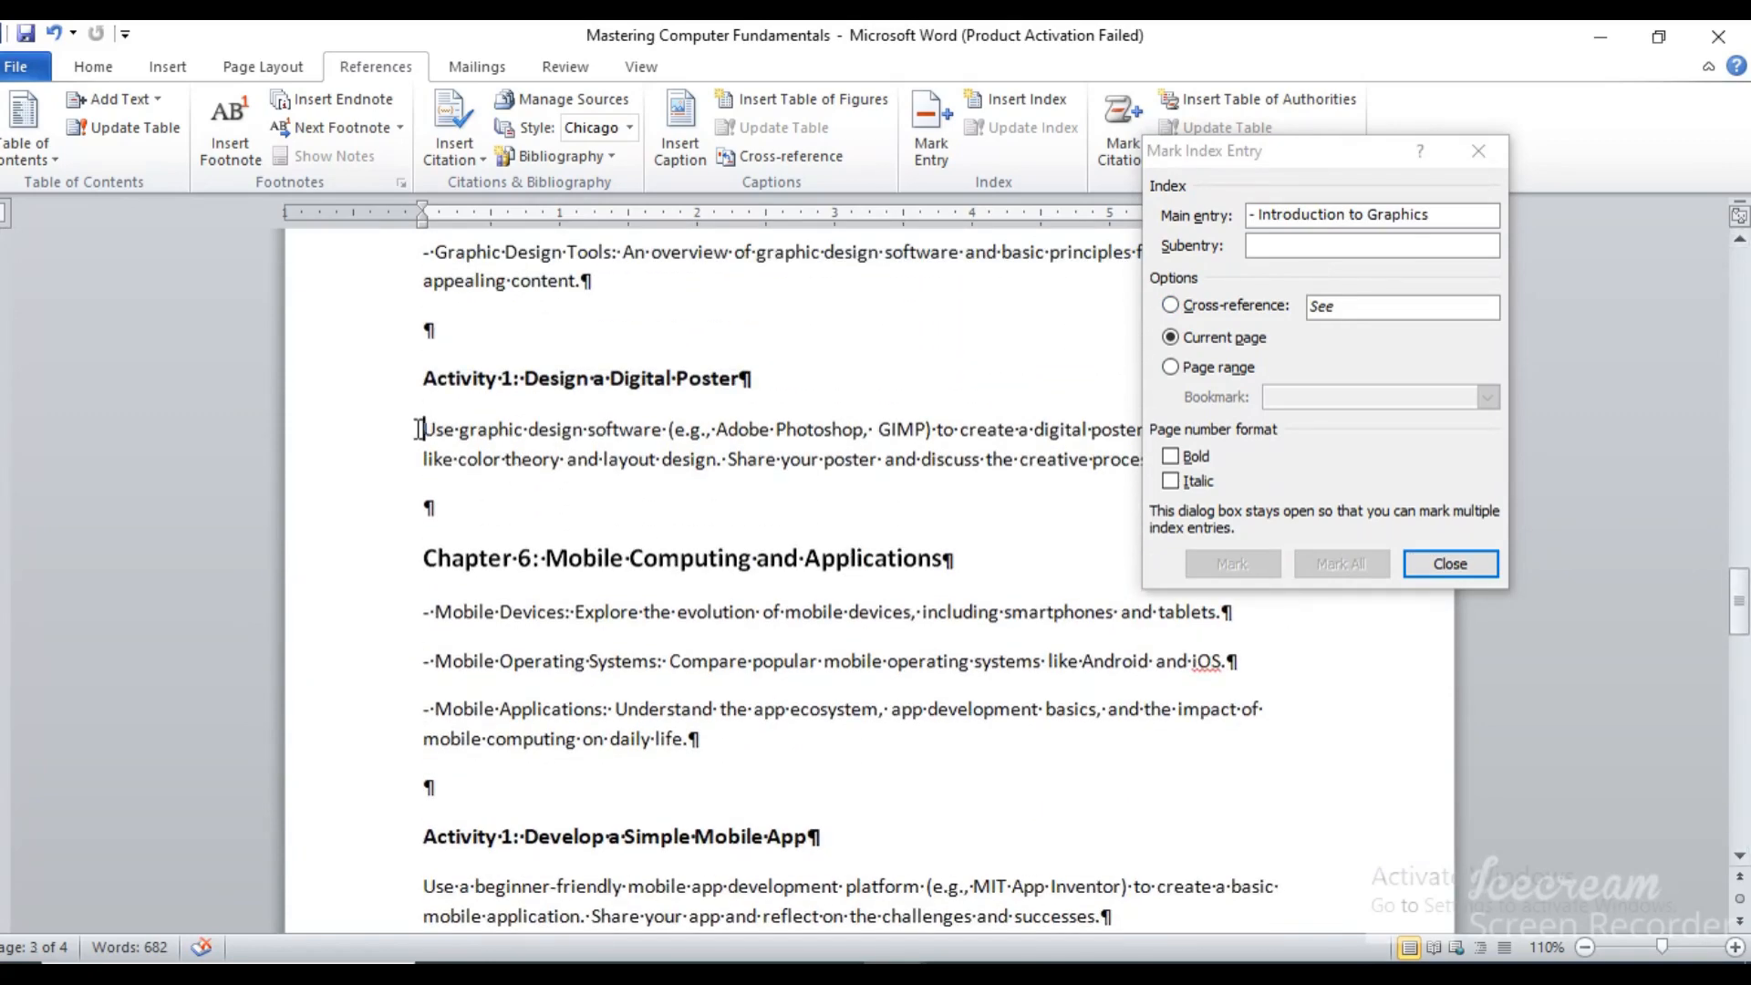
{"action": "left_click_drag", "start_coordinate": [418, 429], "coordinate": [592, 435]}
{"action": "left_click", "coordinate": [1390, 223]}
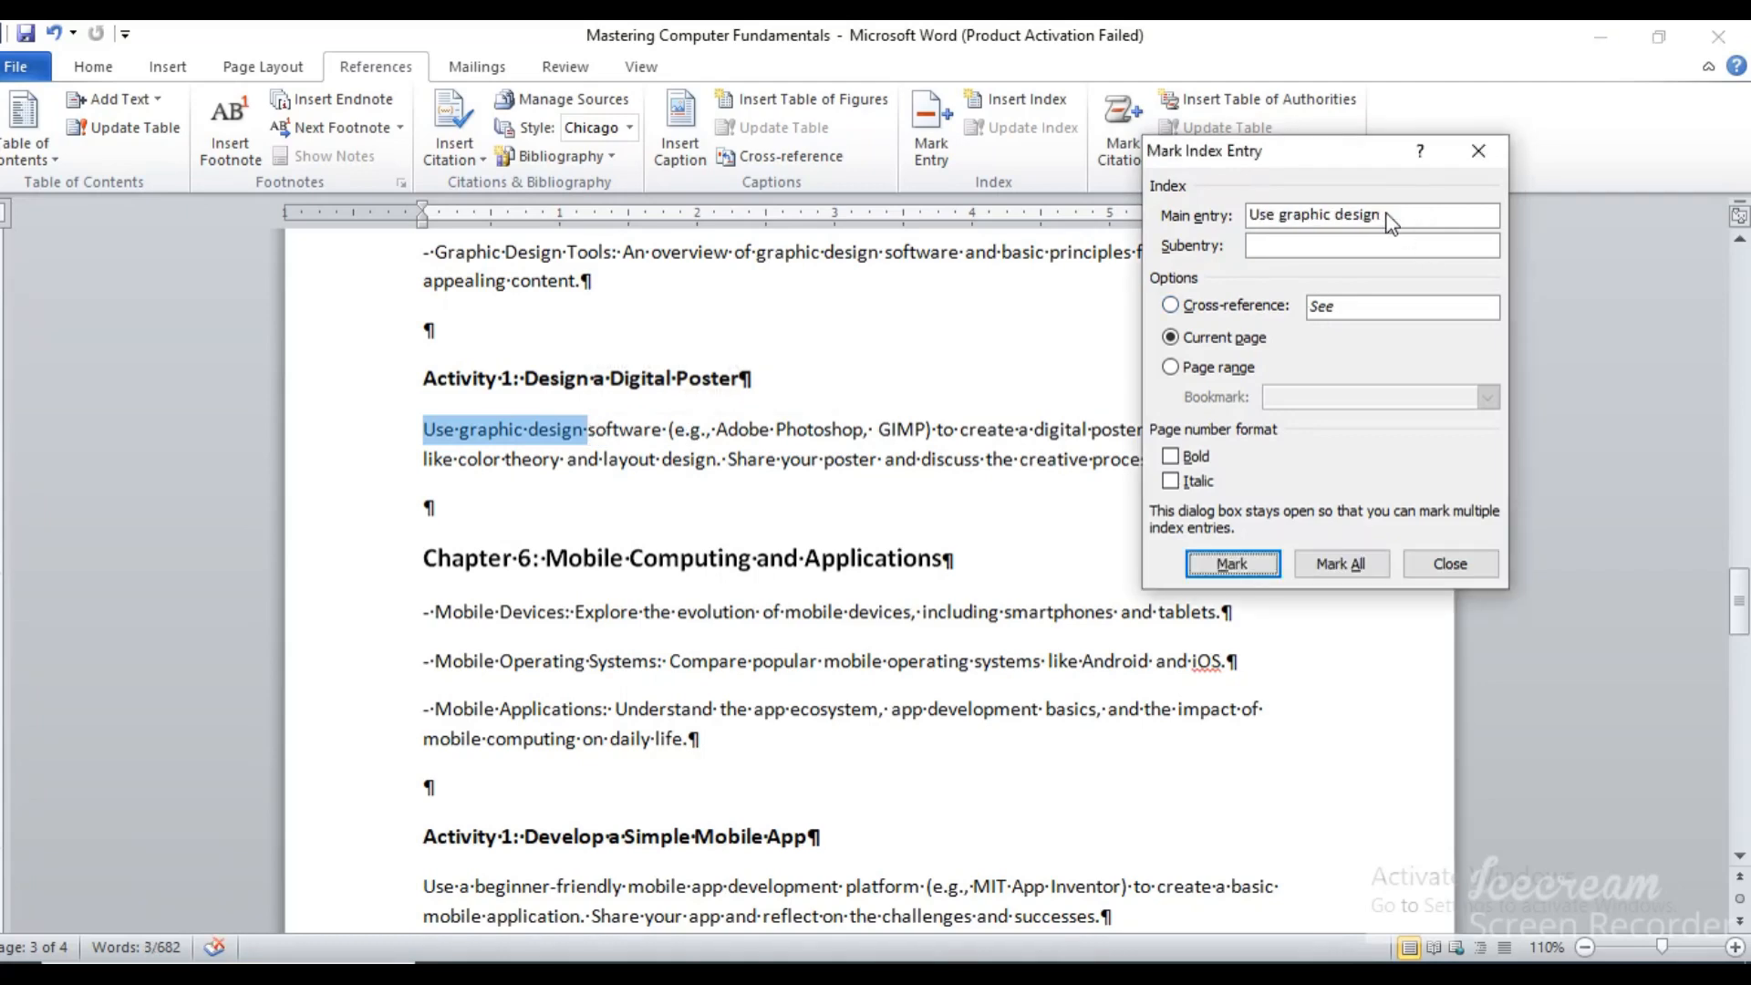
{"action": "left_click", "coordinate": [1231, 564]}
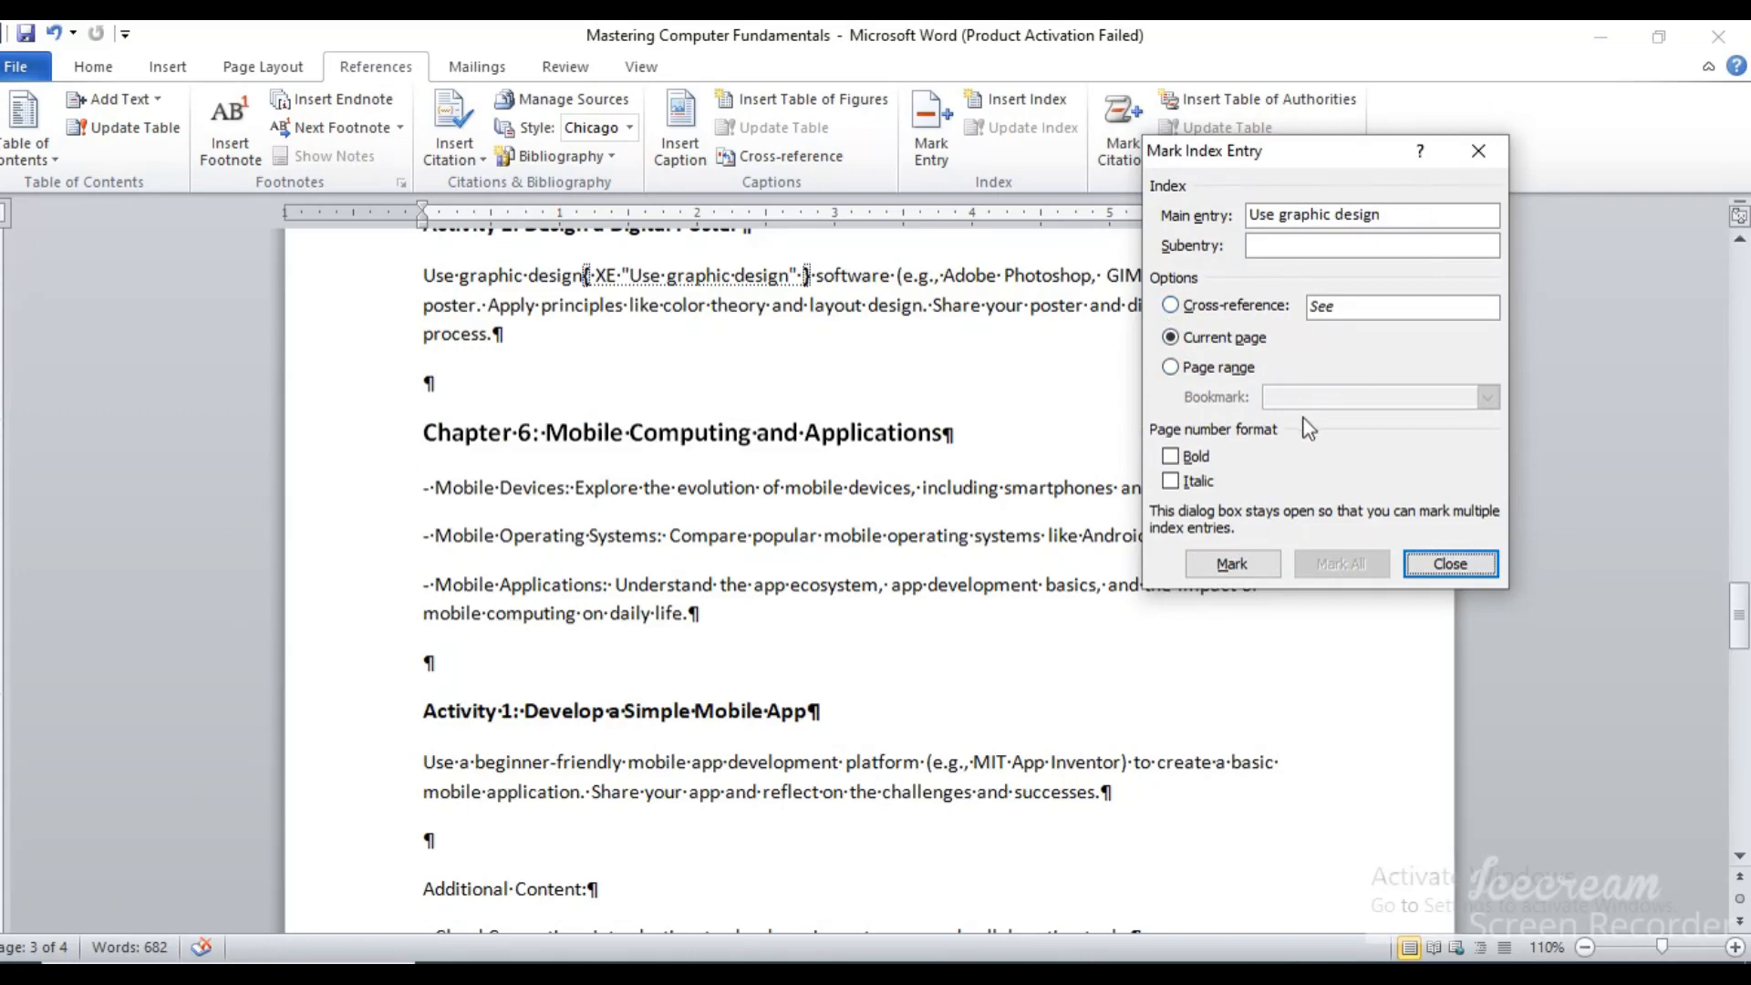
Mark "mobile app development" under the Develop a Simple Mobile App activity as a main index entry
{"action": "left_click_drag", "start_coordinate": [1739, 613], "coordinate": [1742, 649]}
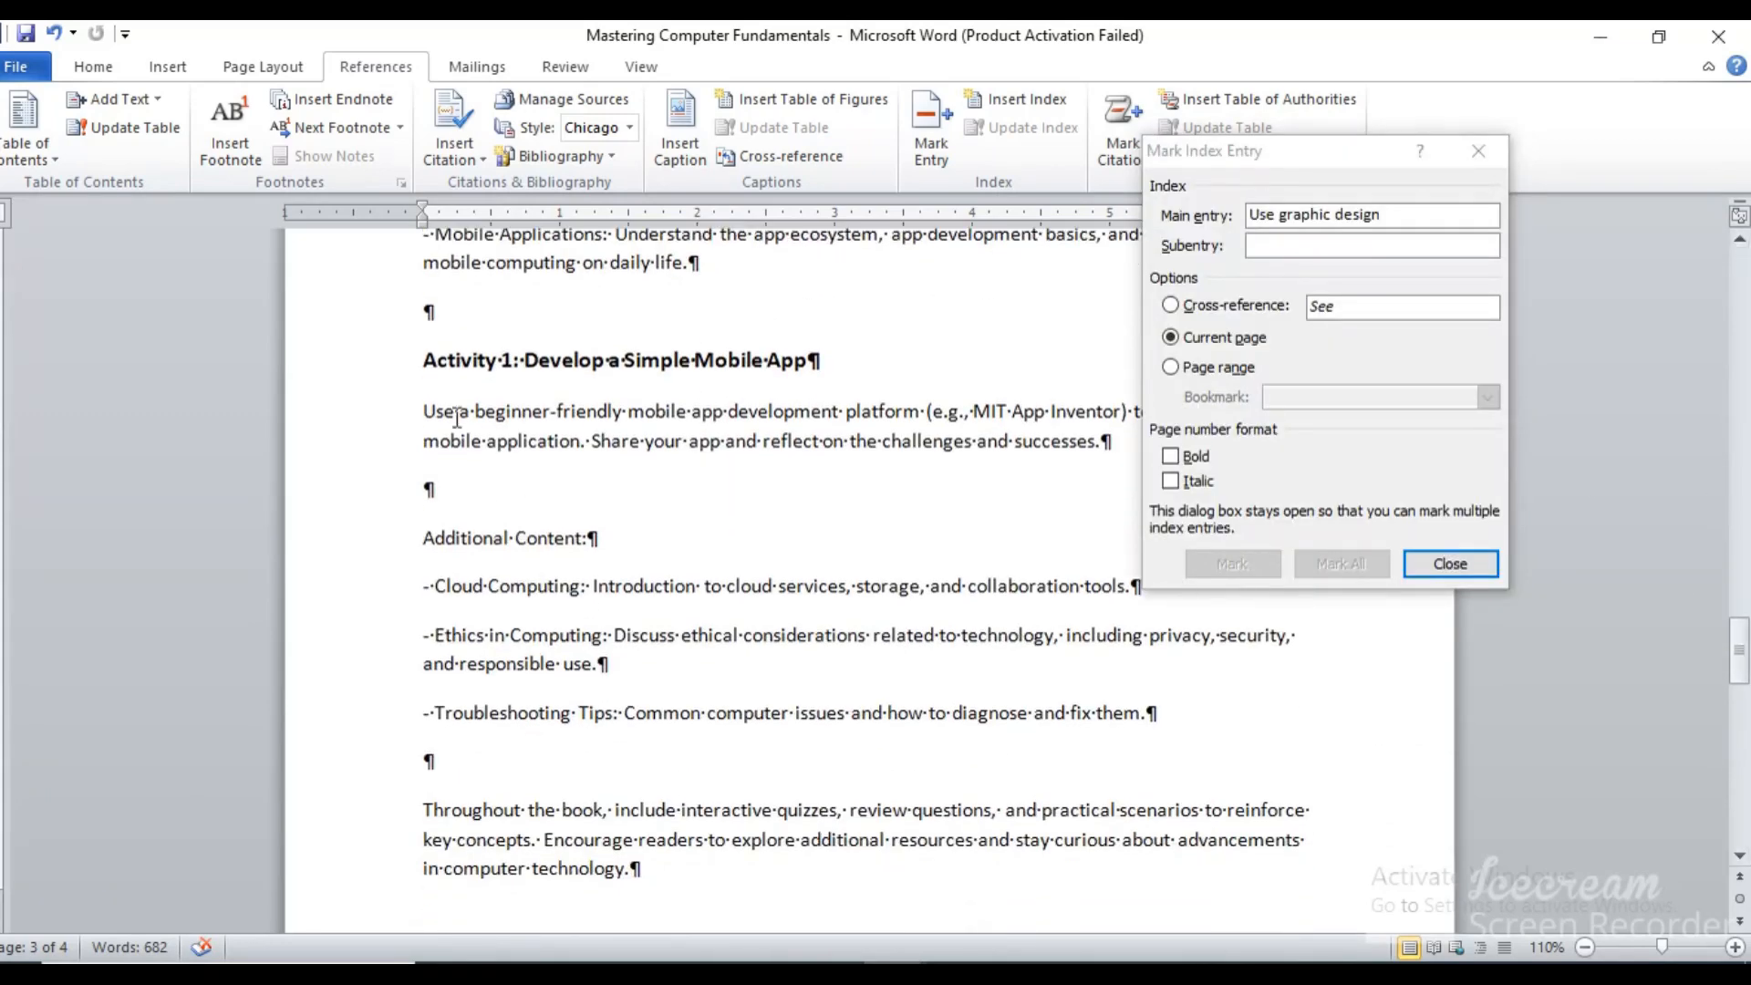
{"action": "left_click_drag", "start_coordinate": [423, 412], "coordinate": [574, 409]}
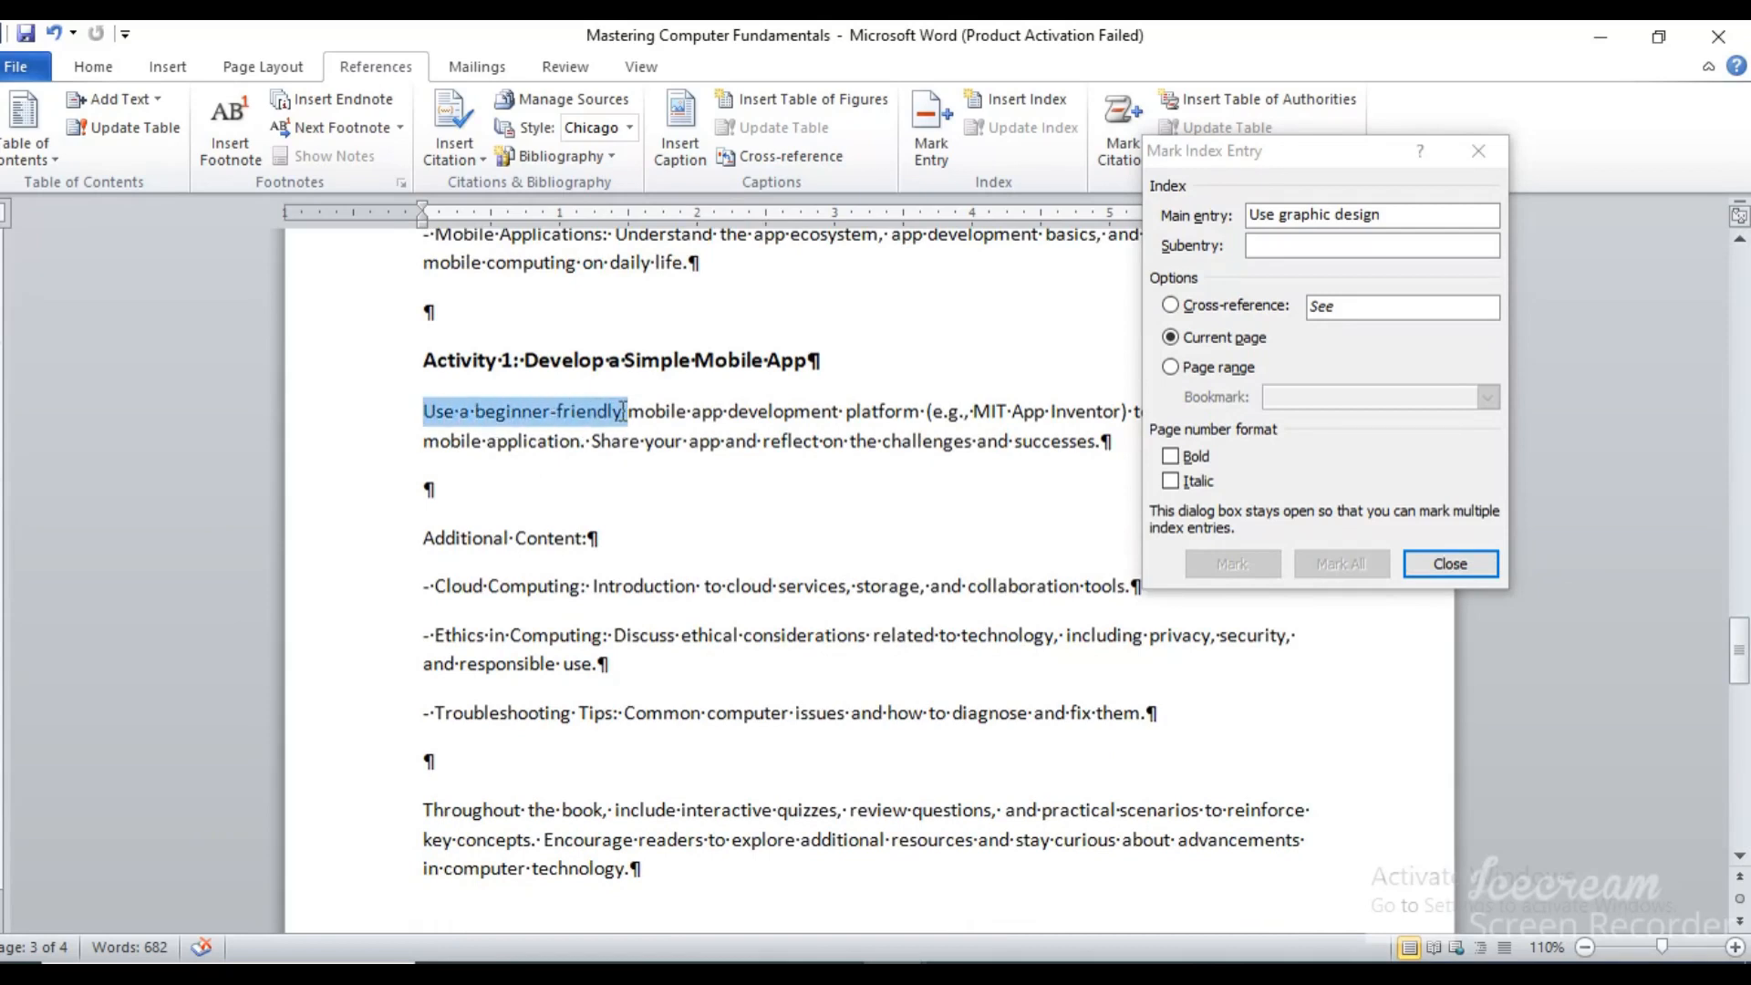
{"action": "left_click", "coordinate": [699, 440]}
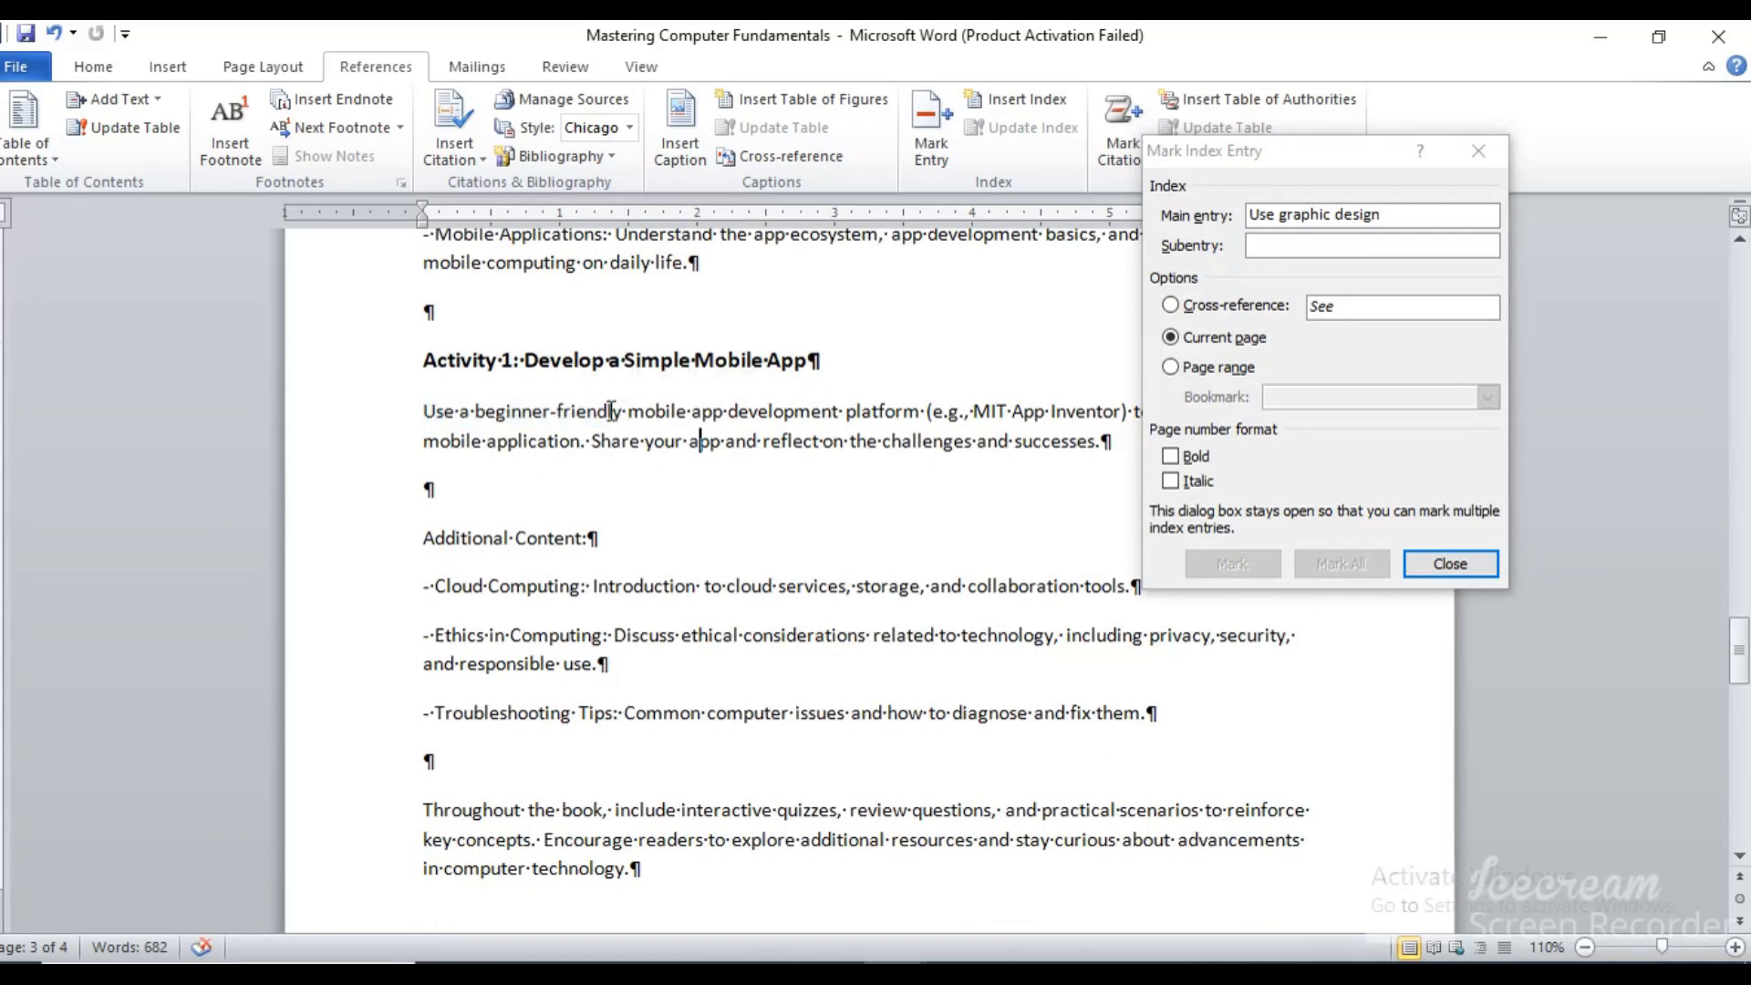
{"action": "left_click_drag", "start_coordinate": [627, 411], "coordinate": [807, 417]}
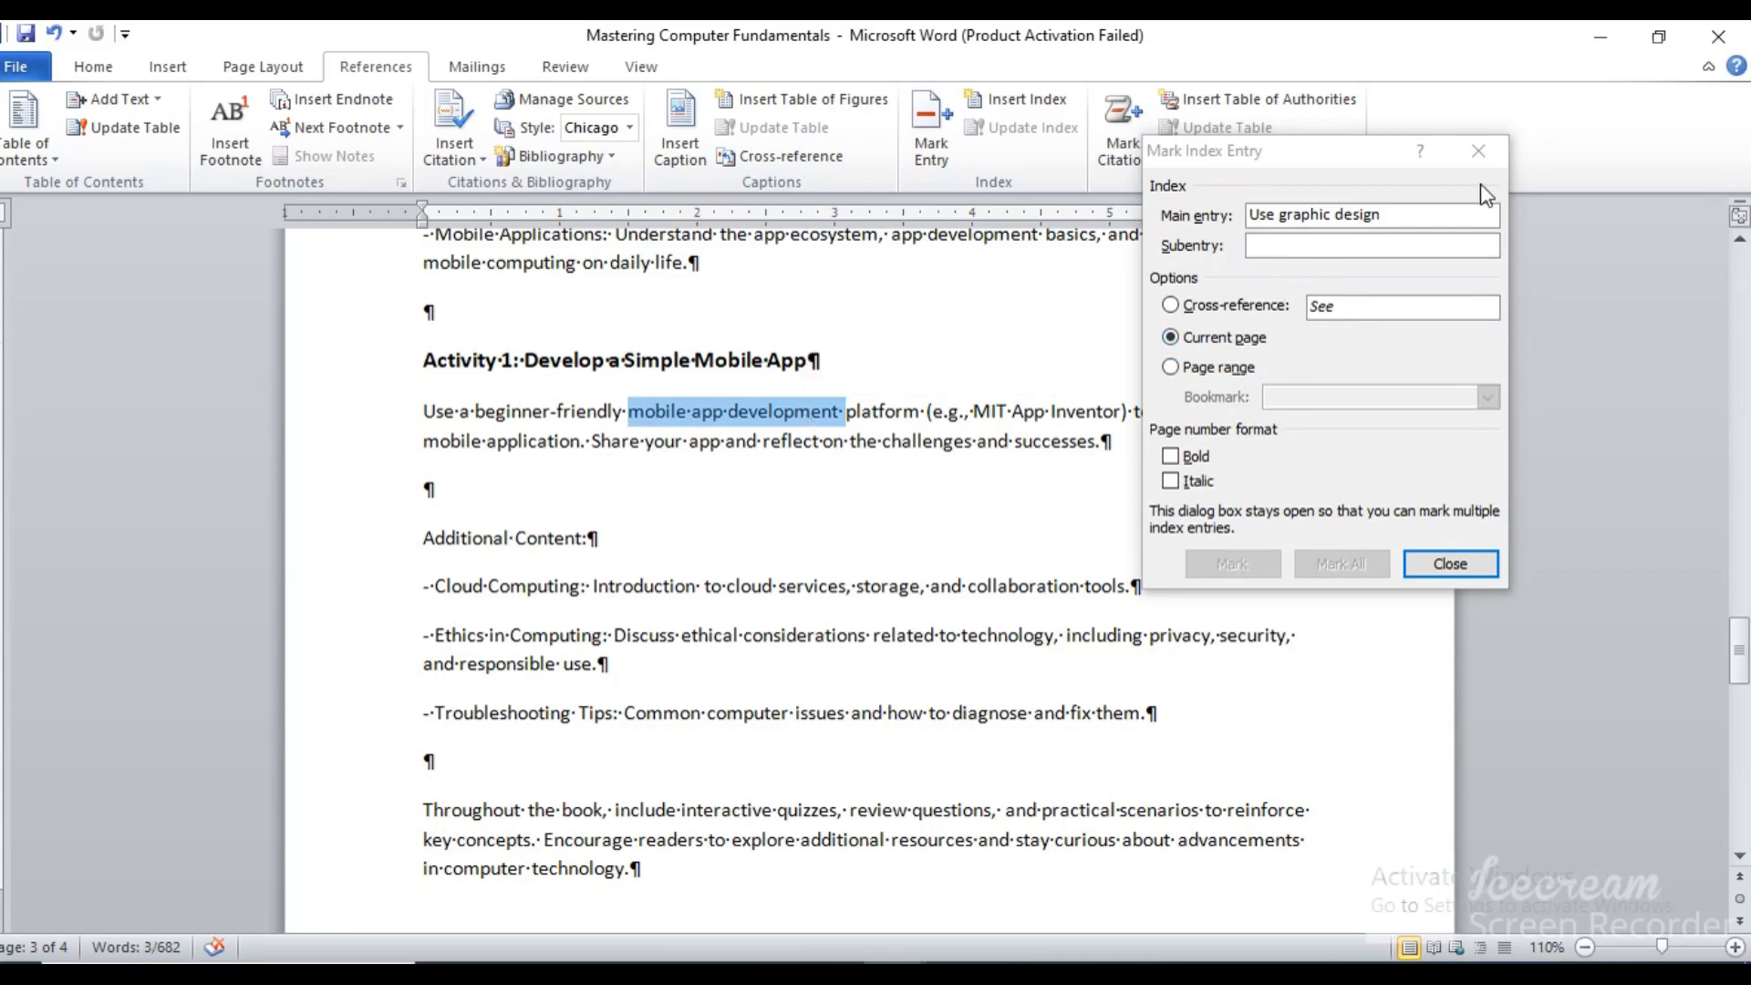
{"action": "left_click", "coordinate": [1441, 211]}
{"action": "left_click", "coordinate": [1232, 564]}
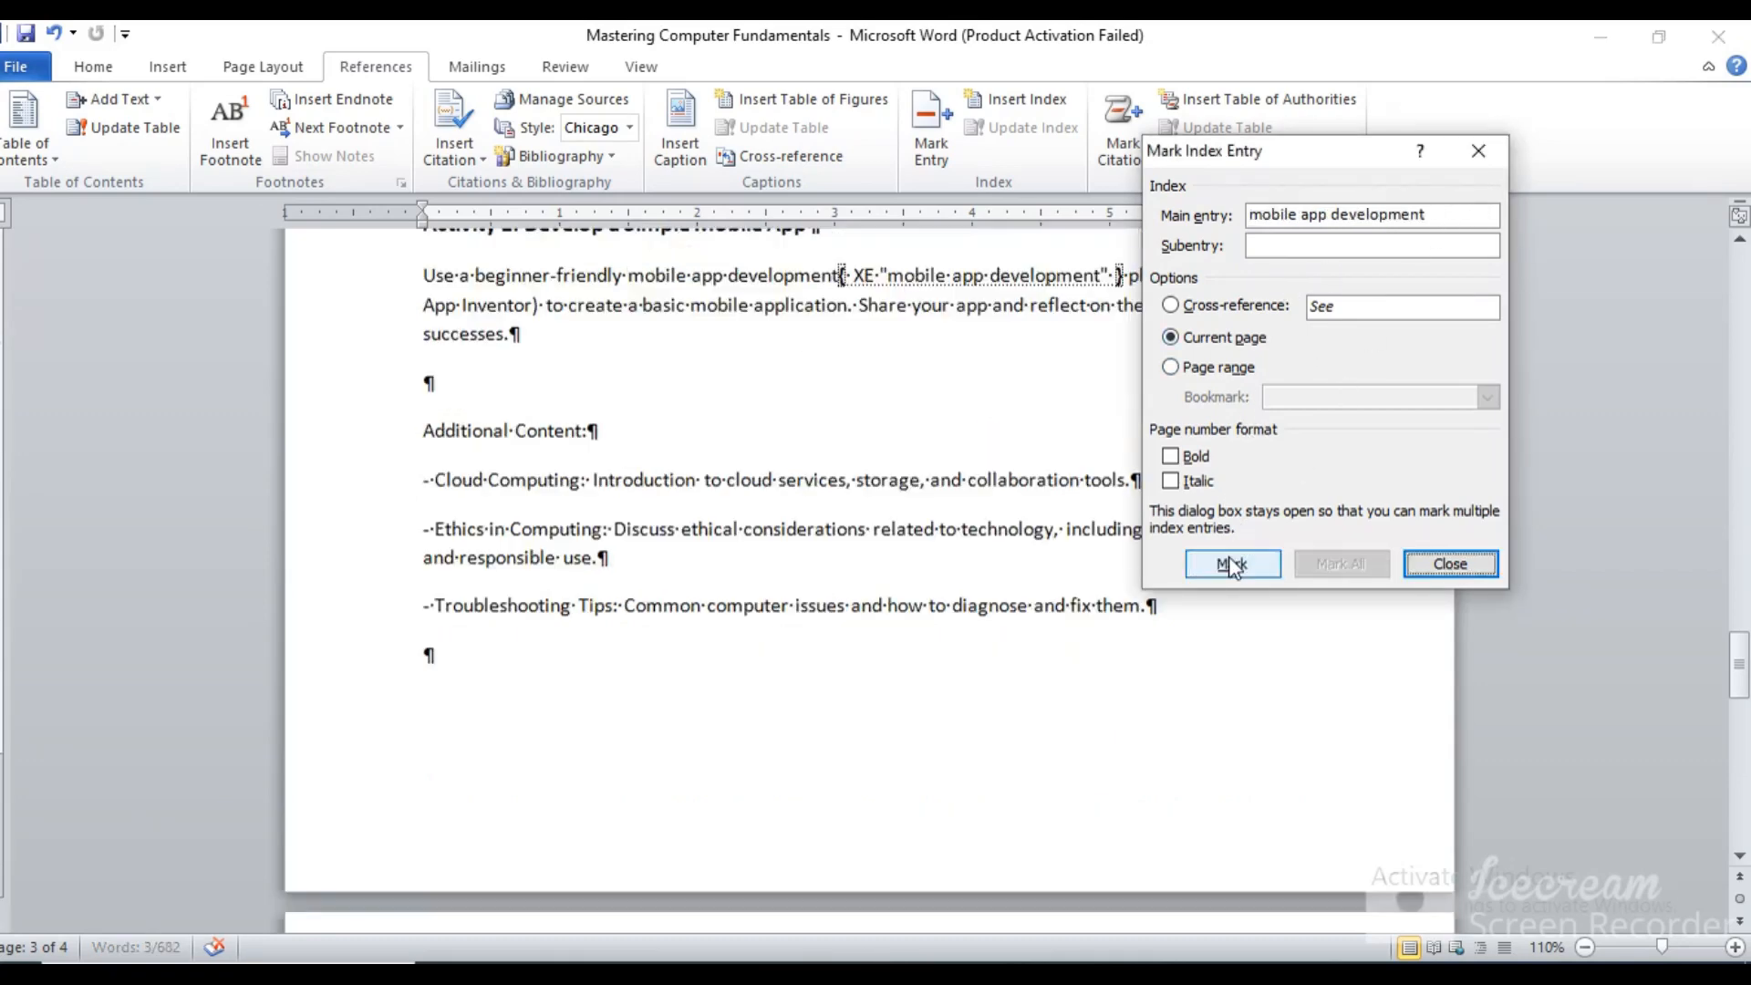
Mark "computer technology" in the document's closing paragraph as a main index entry and finish marking entries
{"action": "left_click_drag", "start_coordinate": [1740, 664], "coordinate": [1743, 729]}
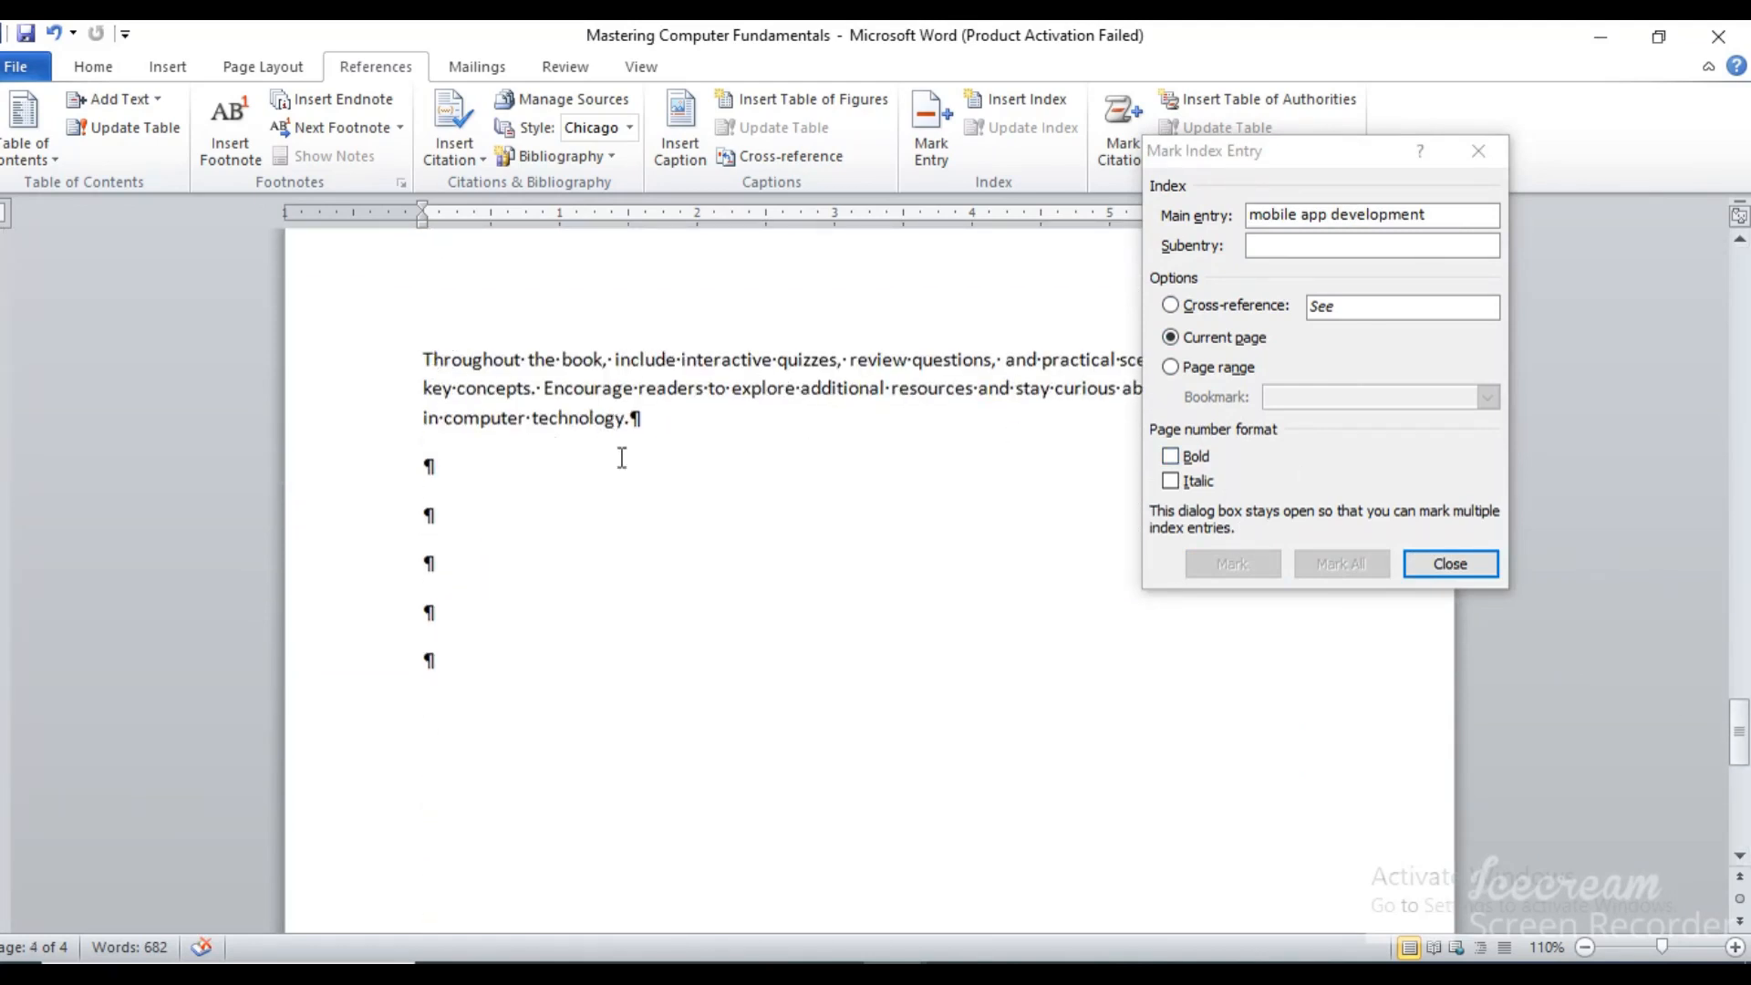
{"action": "left_click_drag", "start_coordinate": [625, 418], "coordinate": [444, 420]}
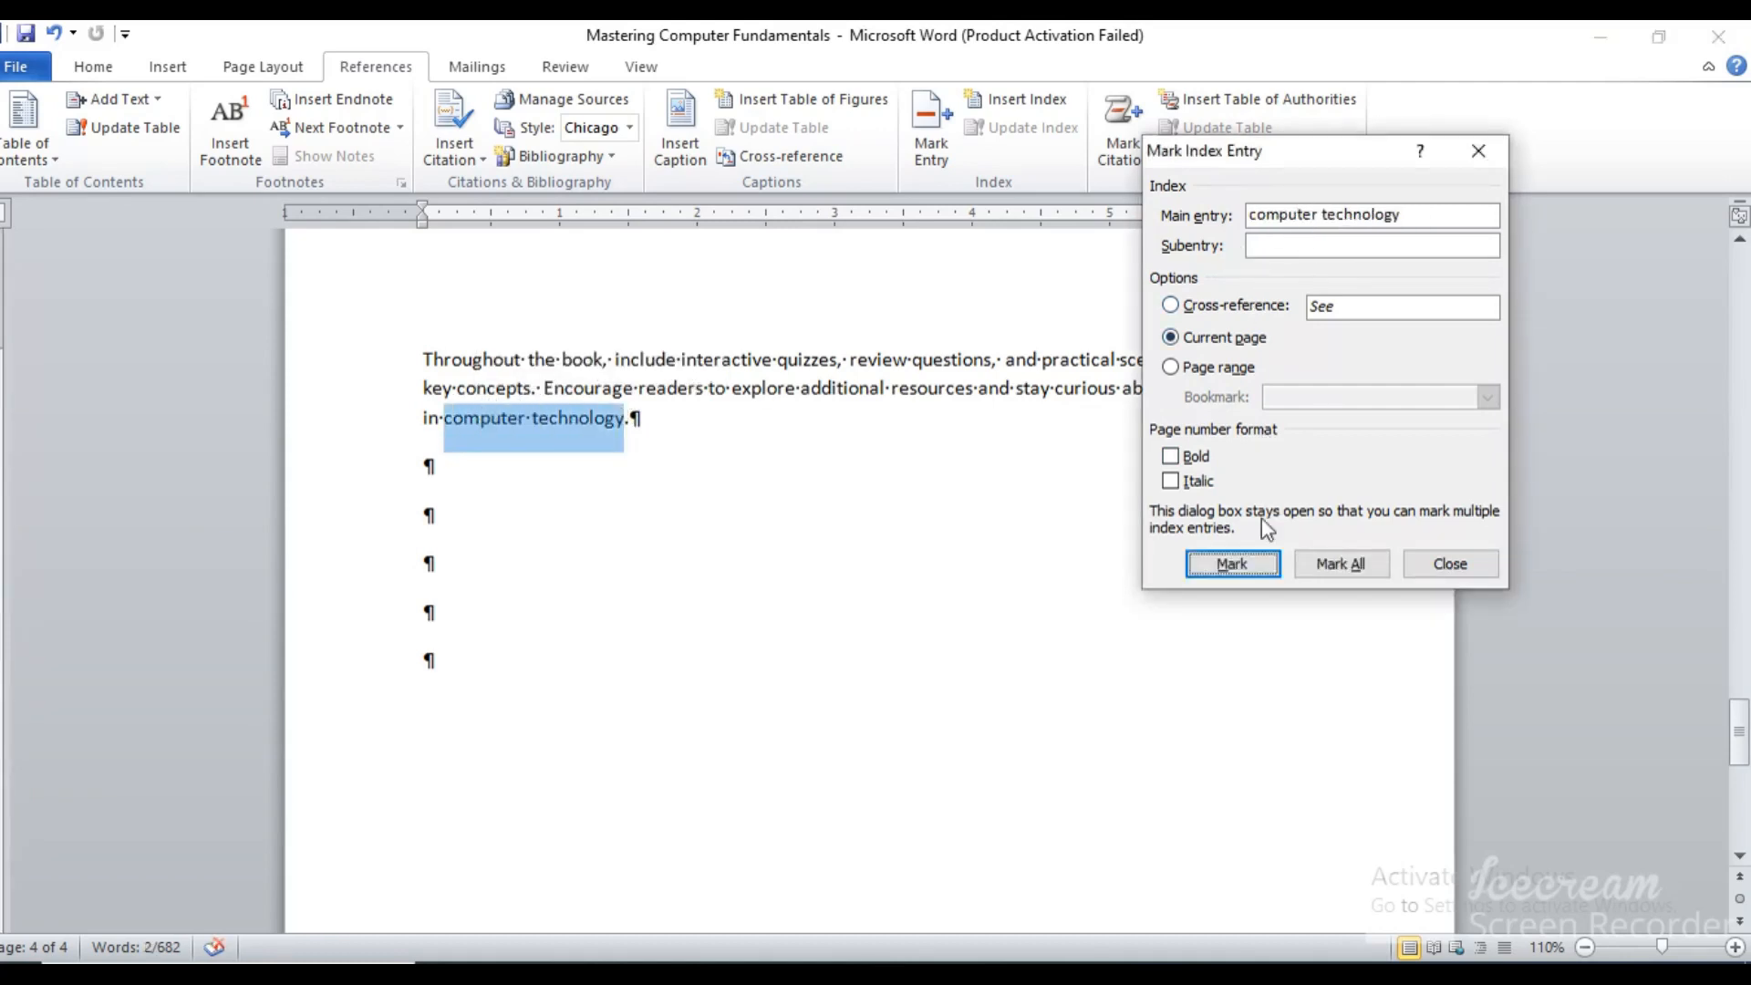
{"action": "left_click", "coordinate": [1224, 561]}
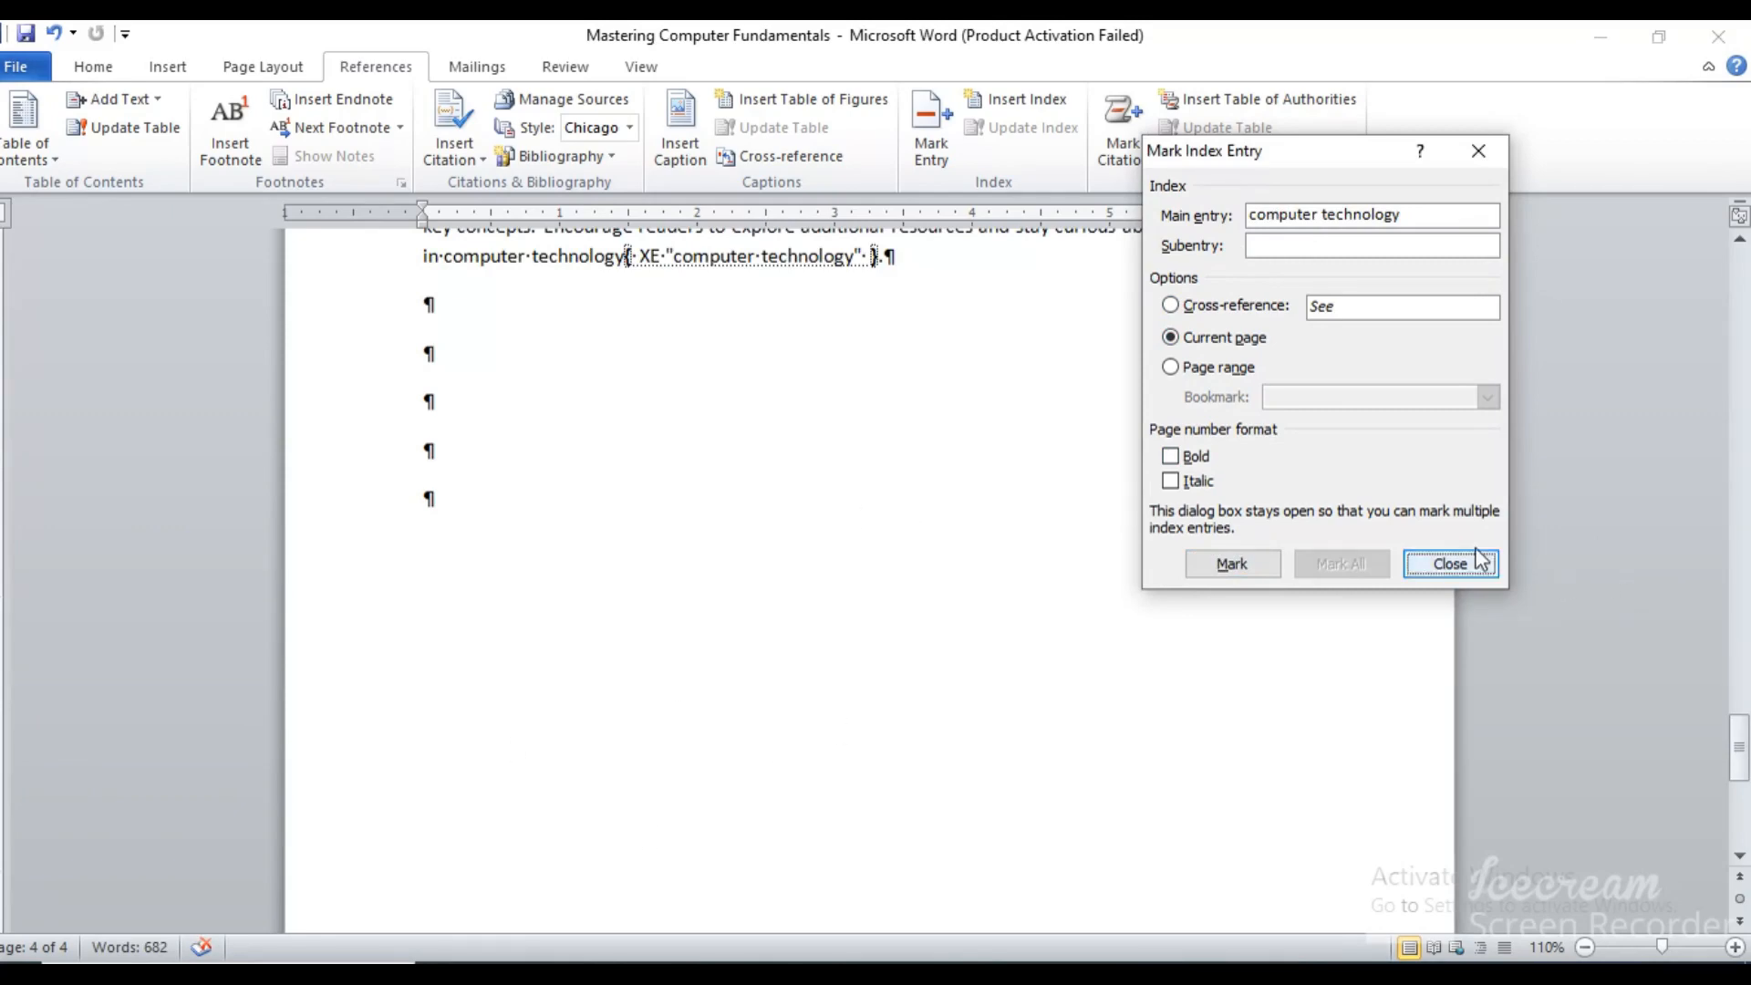
{"action": "left_click", "coordinate": [1448, 563]}
Return to the start of the document and hide the formatting marks and index entry fields
{"action": "left_click_drag", "start_coordinate": [1742, 749], "coordinate": [1742, 281]}
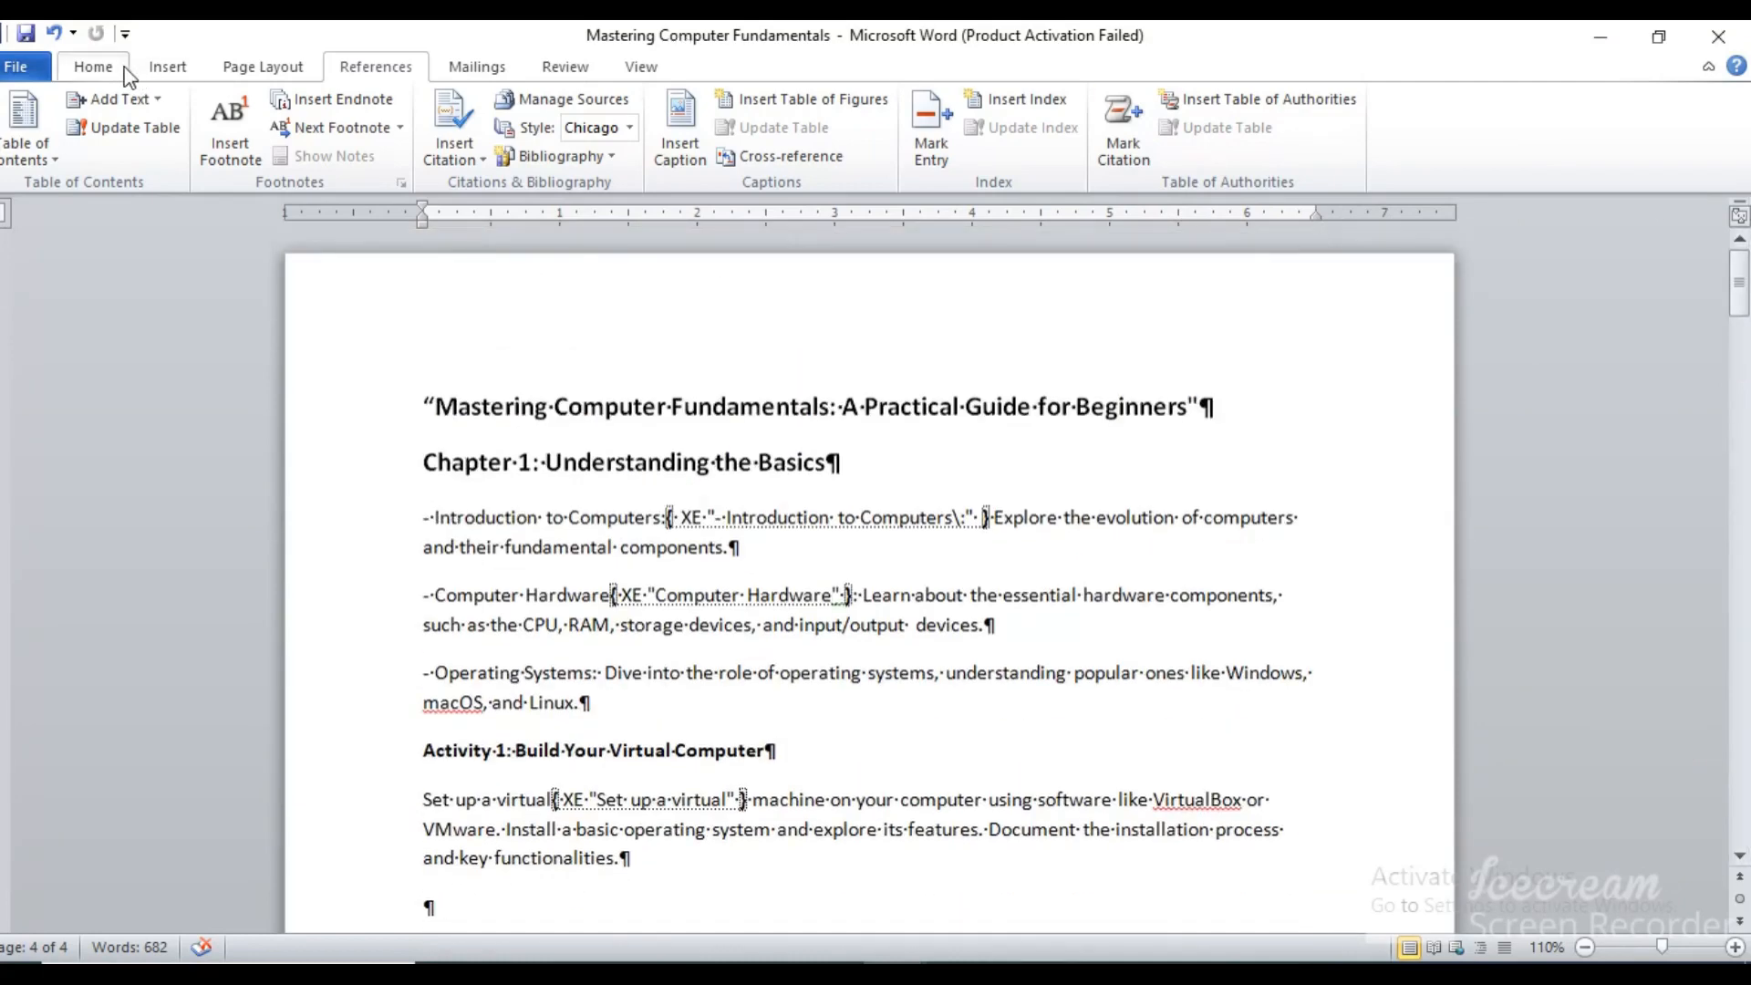
{"action": "left_click", "coordinate": [93, 67]}
{"action": "left_click", "coordinate": [799, 109]}
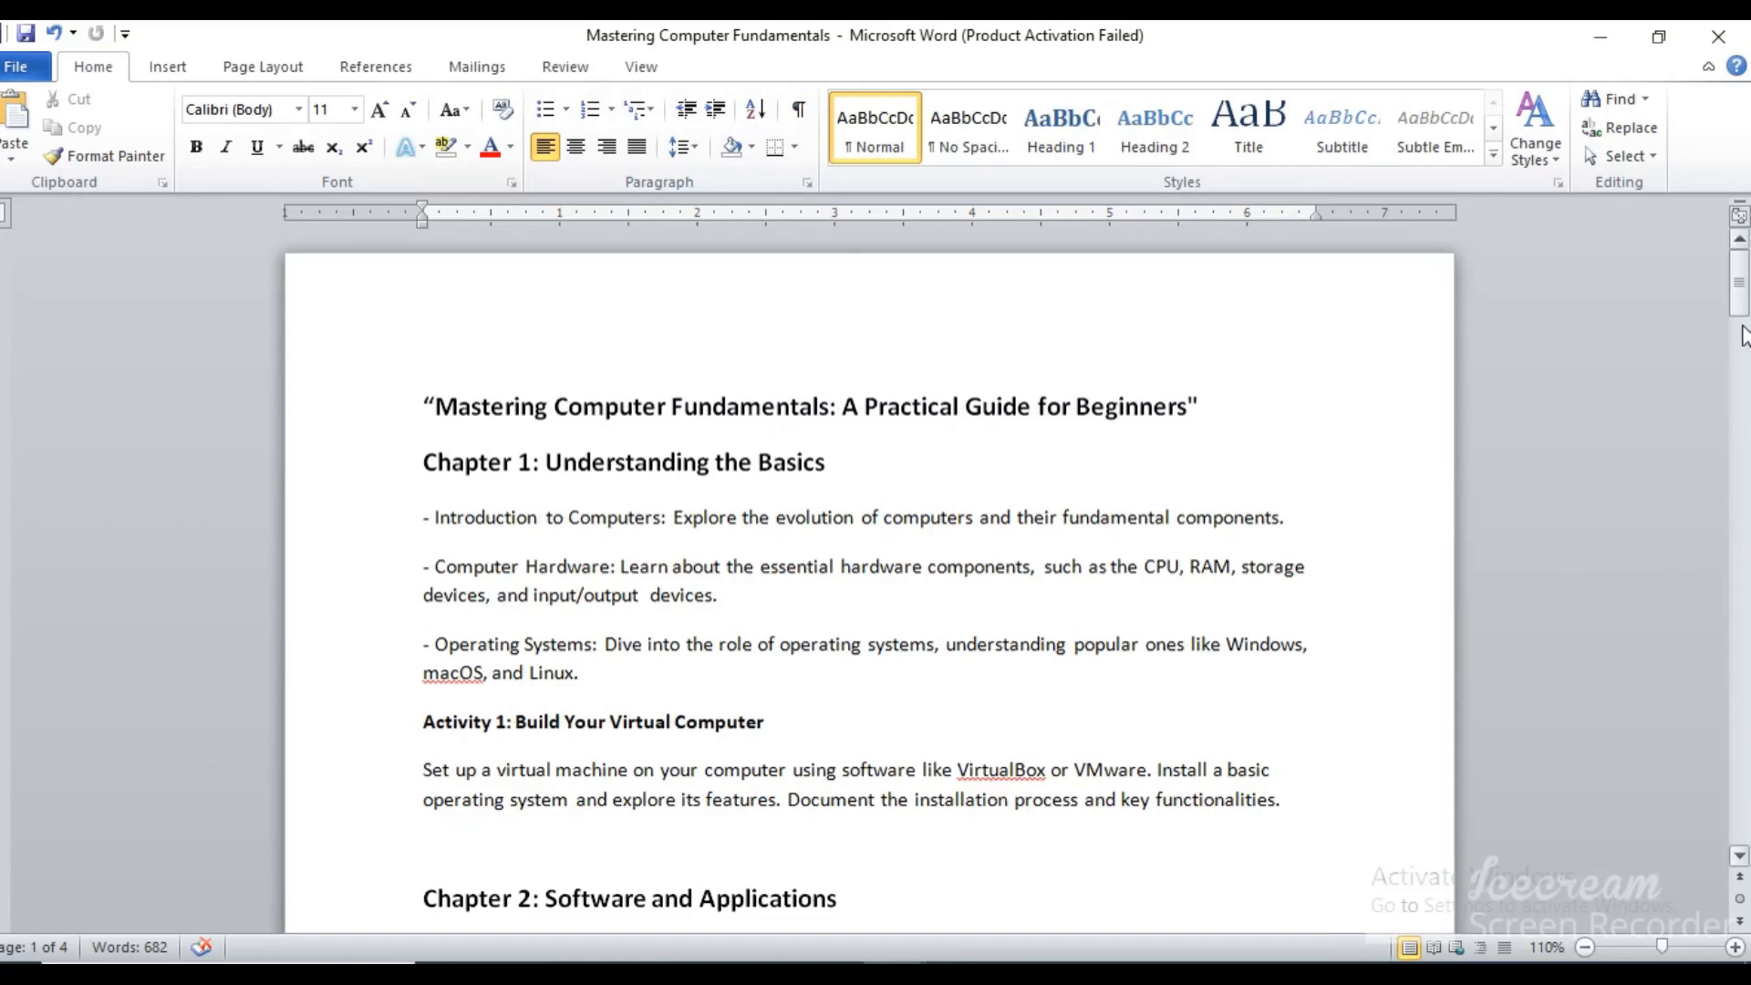
Insert an index in the From template format on the blank page at the end of the document
{"action": "left_click_drag", "start_coordinate": [1739, 290], "coordinate": [1747, 710]}
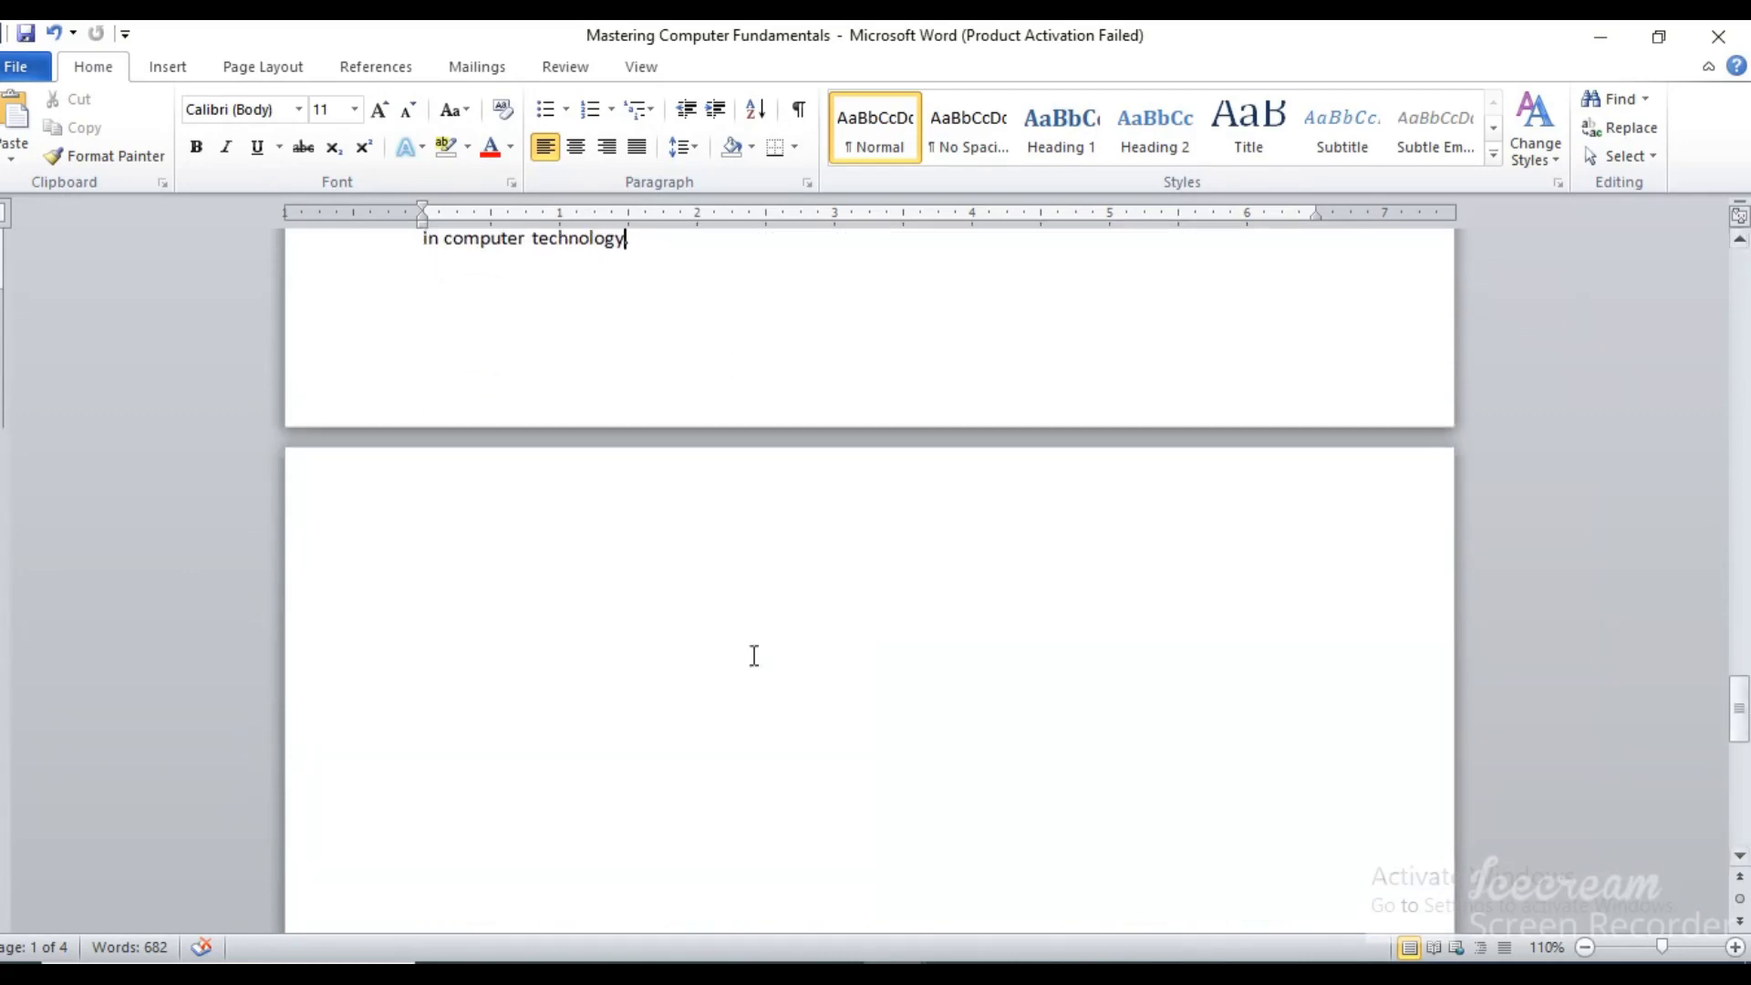
{"action": "left_click", "coordinate": [446, 635]}
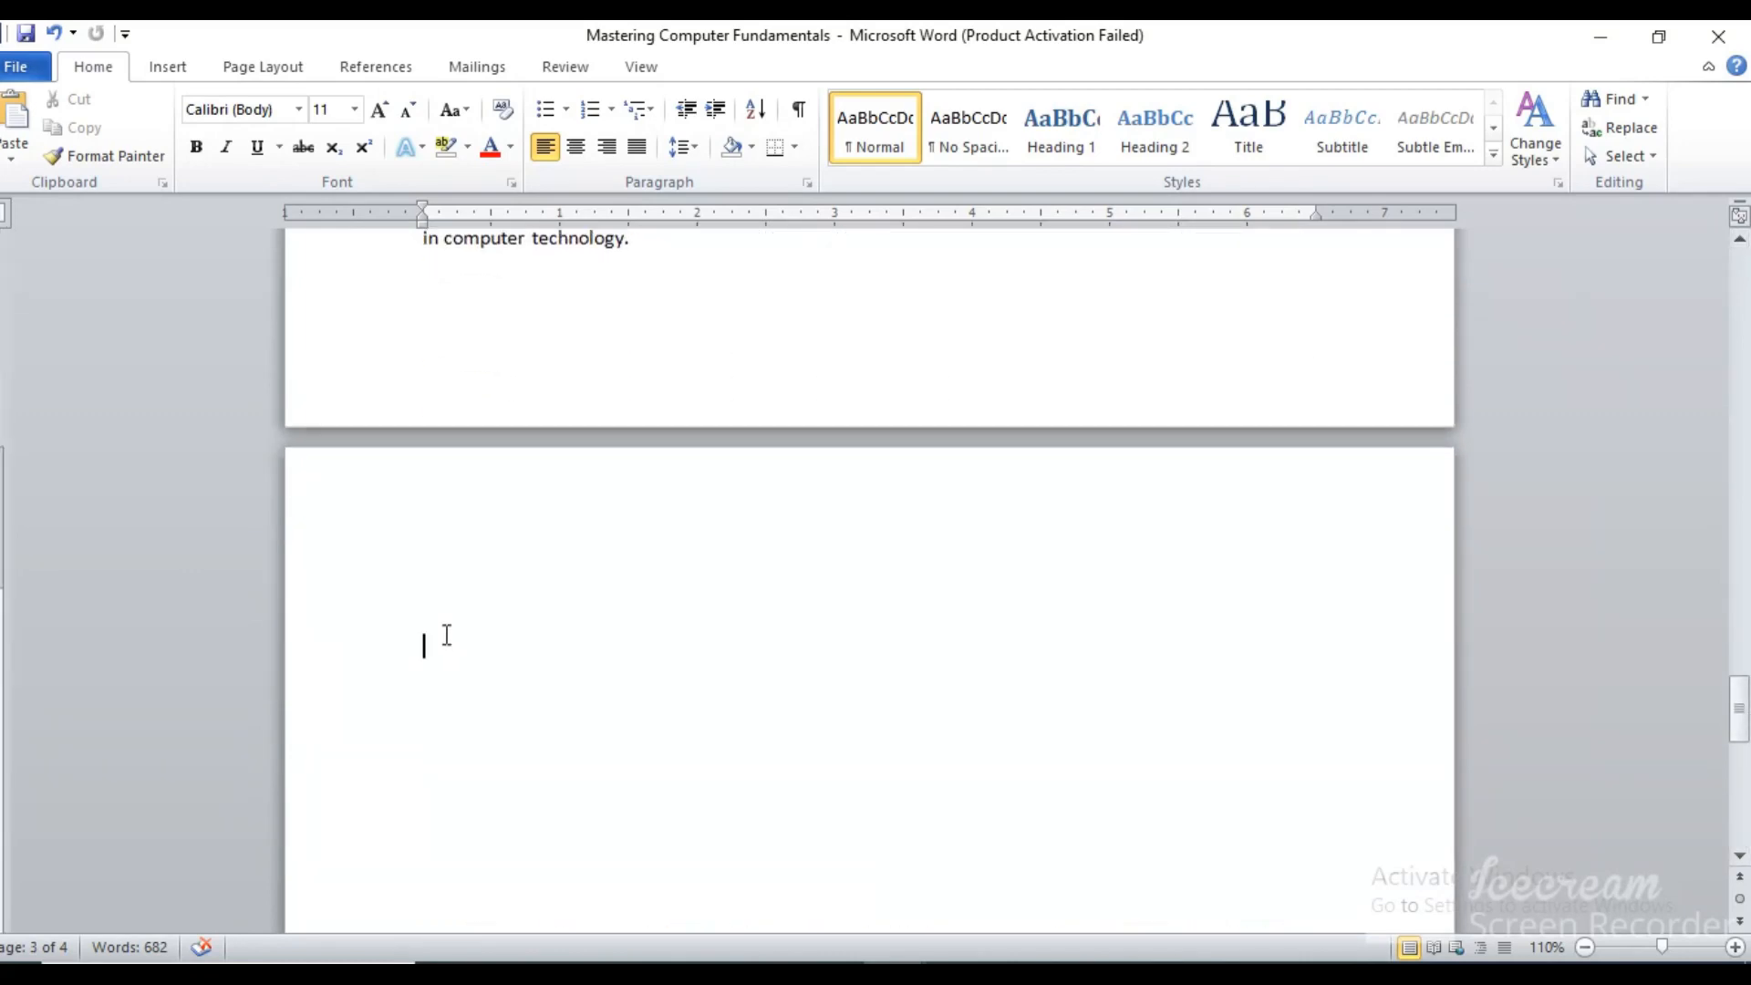
{"action": "left_click", "coordinate": [388, 71]}
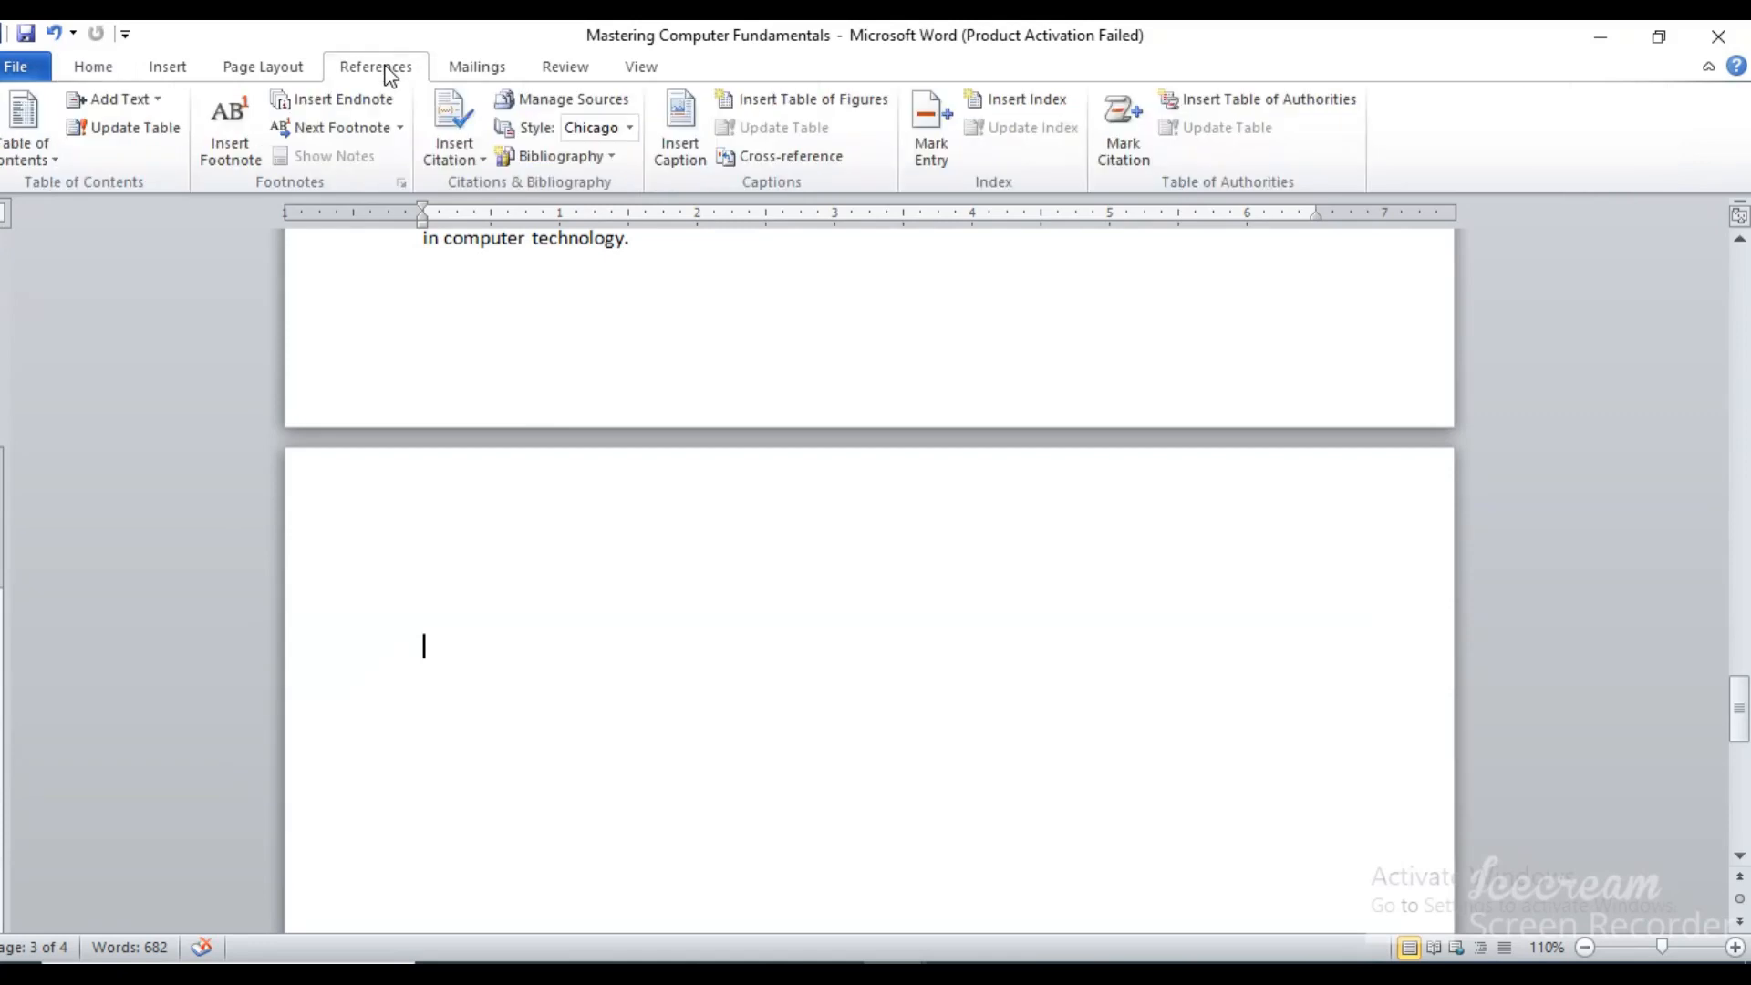
{"action": "left_click", "coordinate": [1027, 99]}
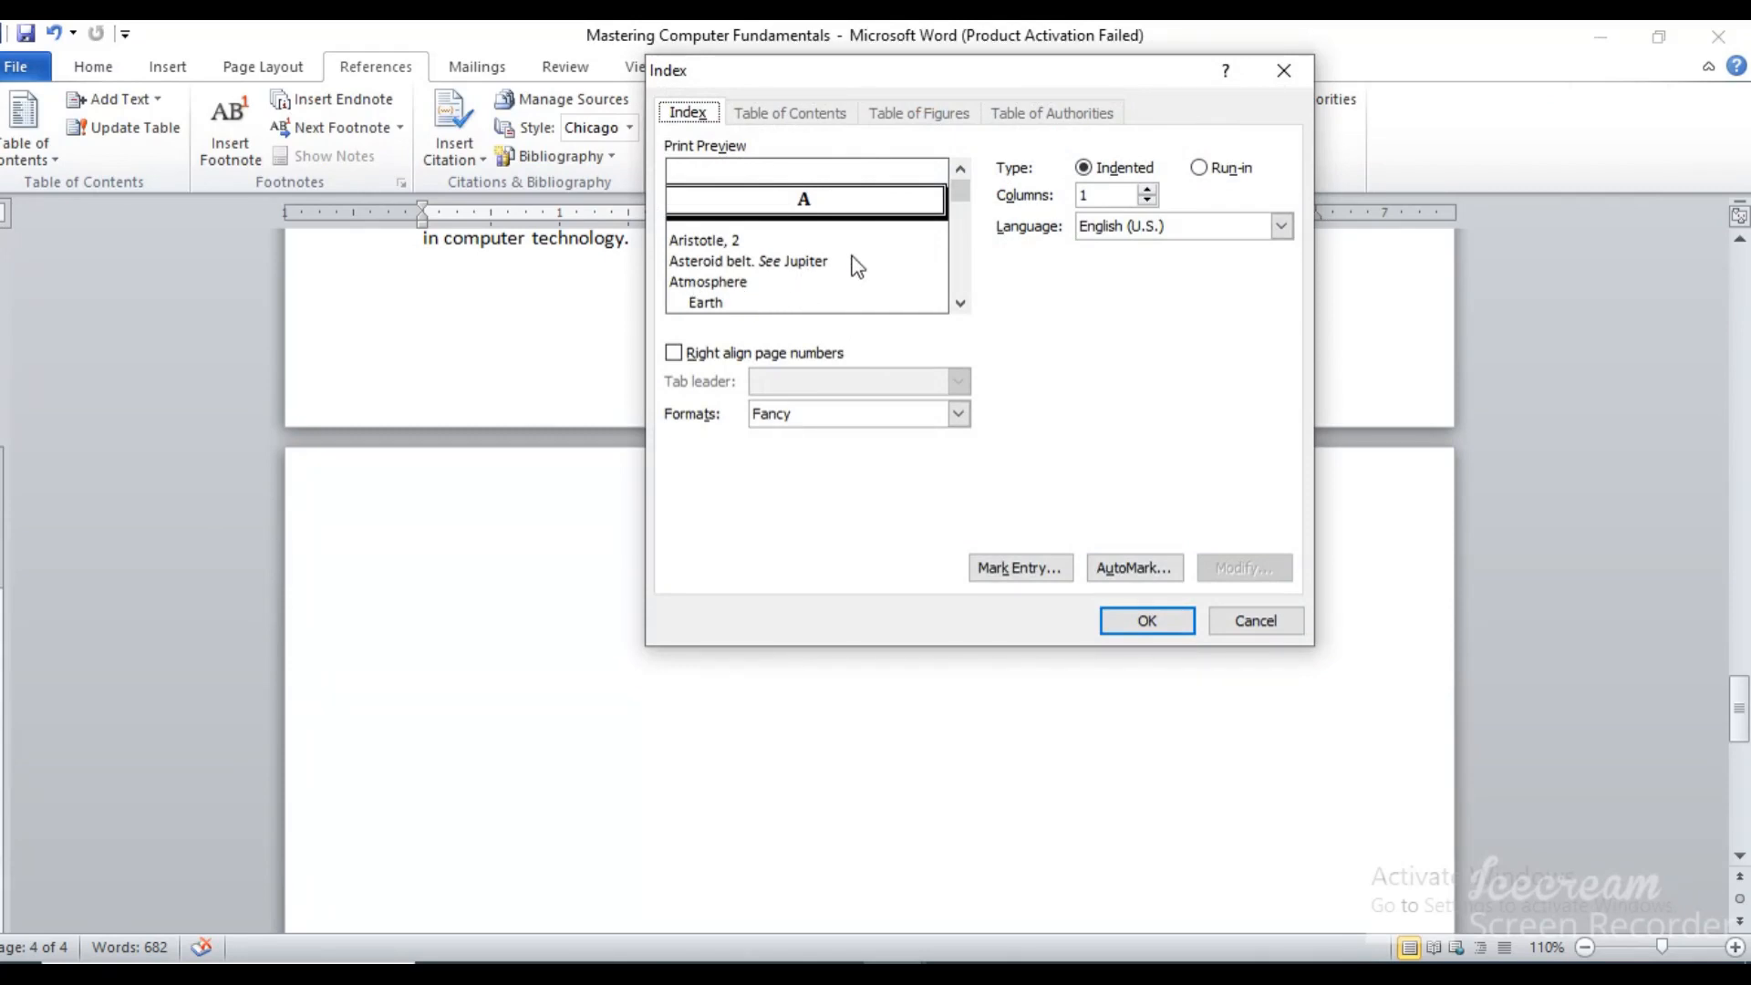
{"action": "left_click", "coordinate": [958, 413]}
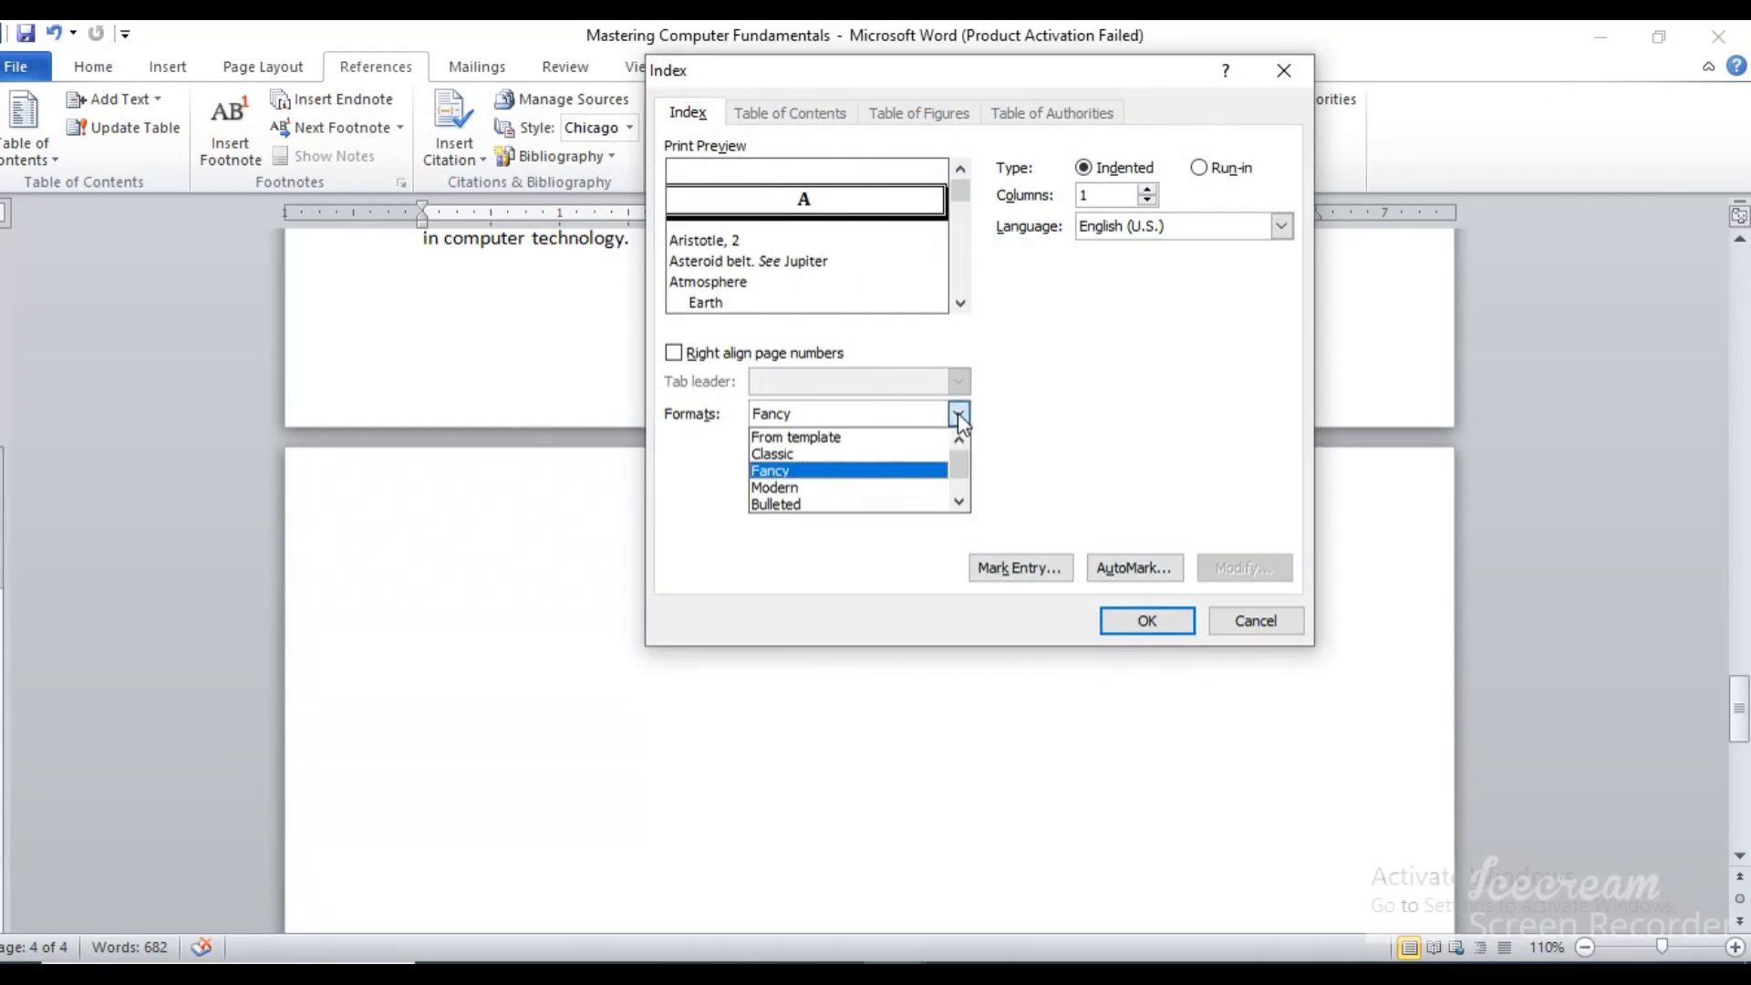
{"action": "left_click", "coordinate": [877, 438]}
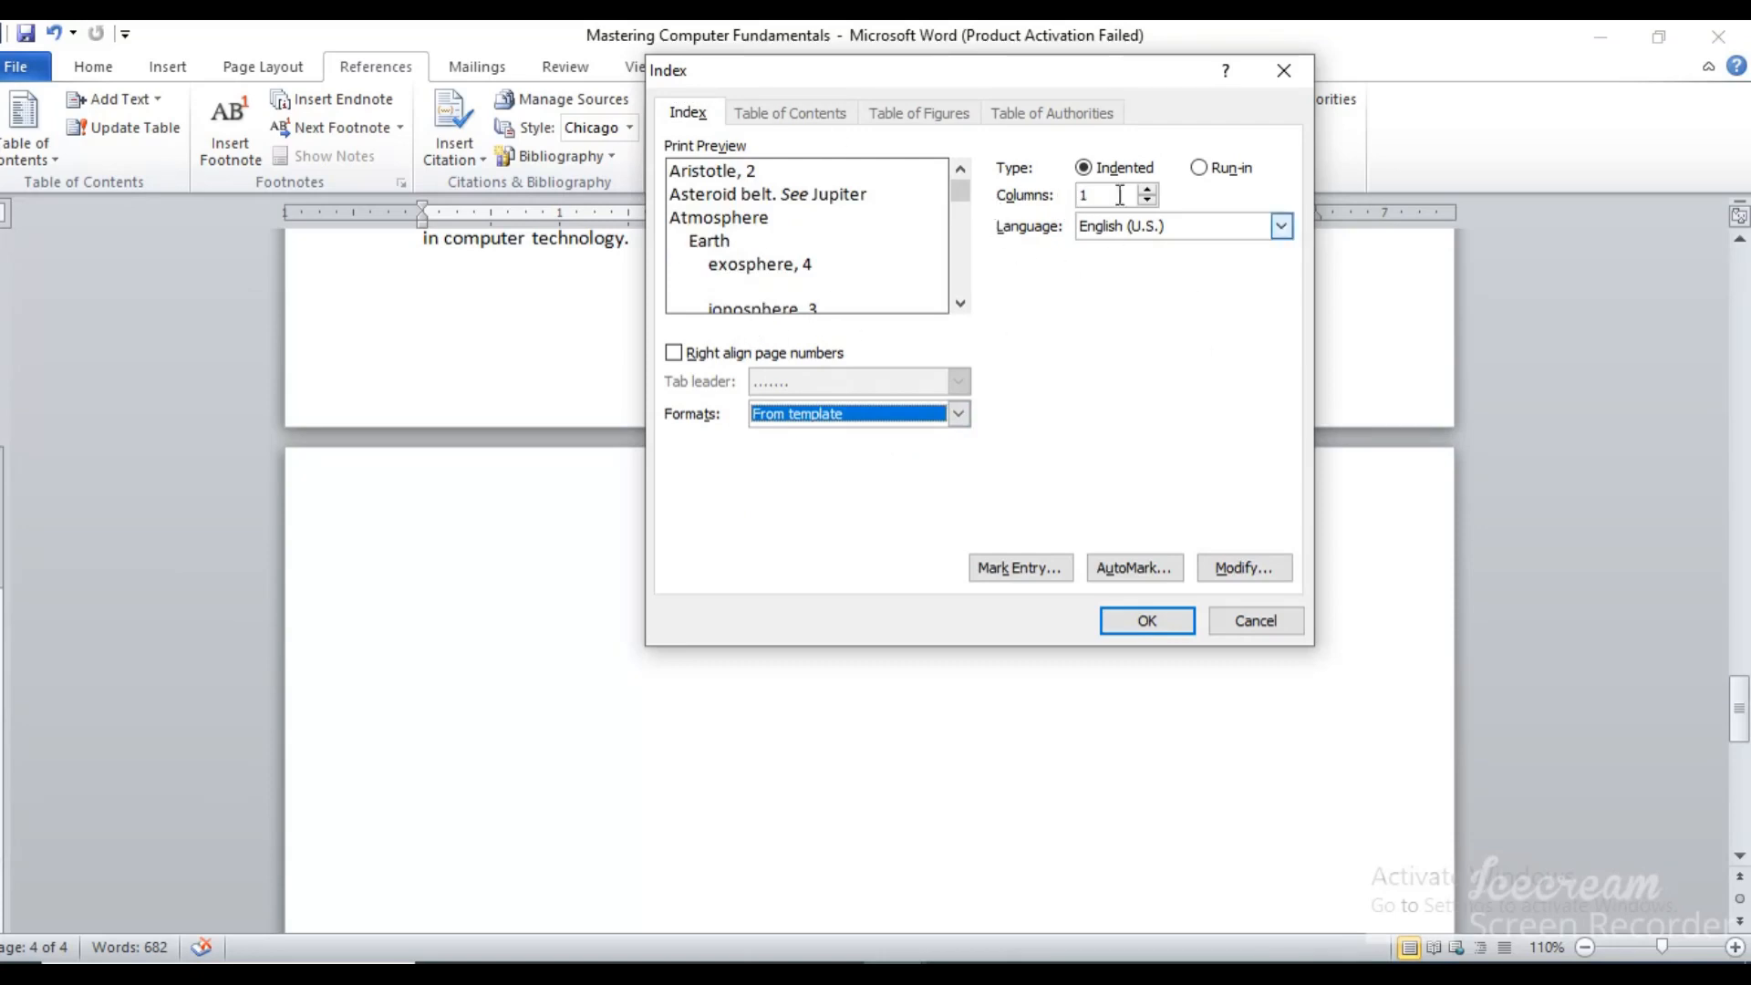
{"action": "left_click", "coordinate": [1151, 622]}
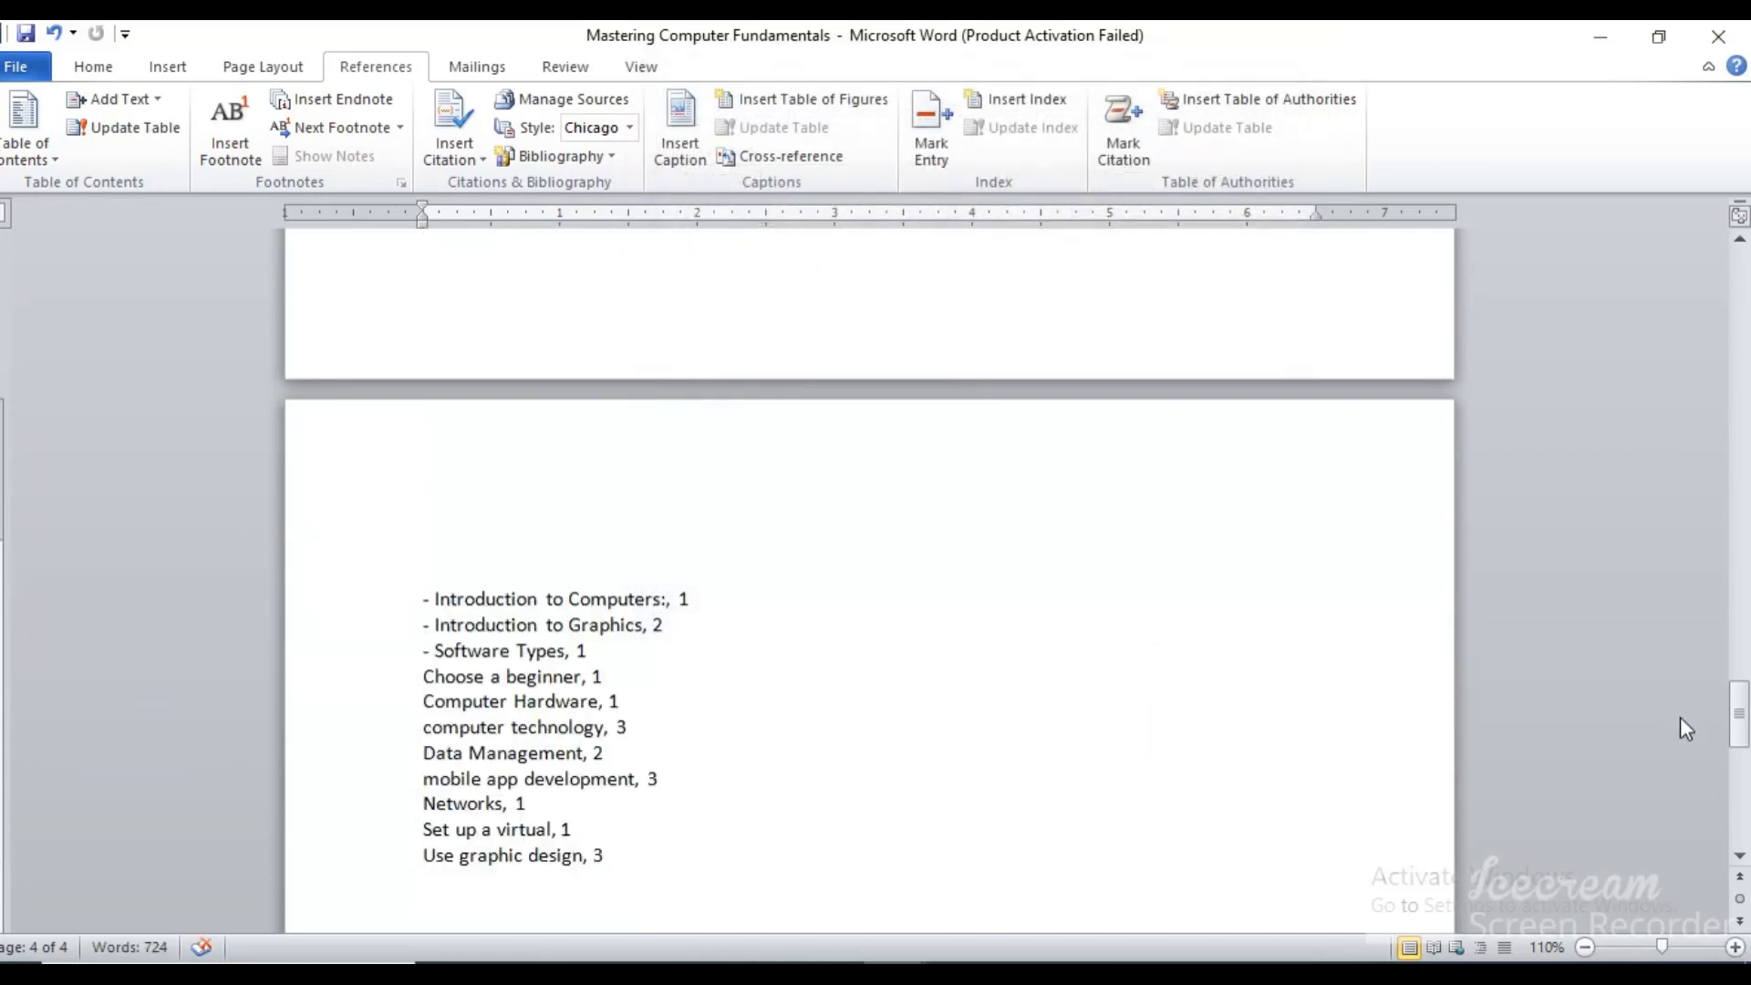
Review the entries and page numbers of the inserted index
{"action": "mouse_move", "coordinate": [1739, 714]}
{"action": "left_mouse_down"}
{"action": "mouse_move", "coordinate": [1741, 755]}
{"action": "mouse_move", "coordinate": [1747, 725]}
{"action": "left_mouse_up"}
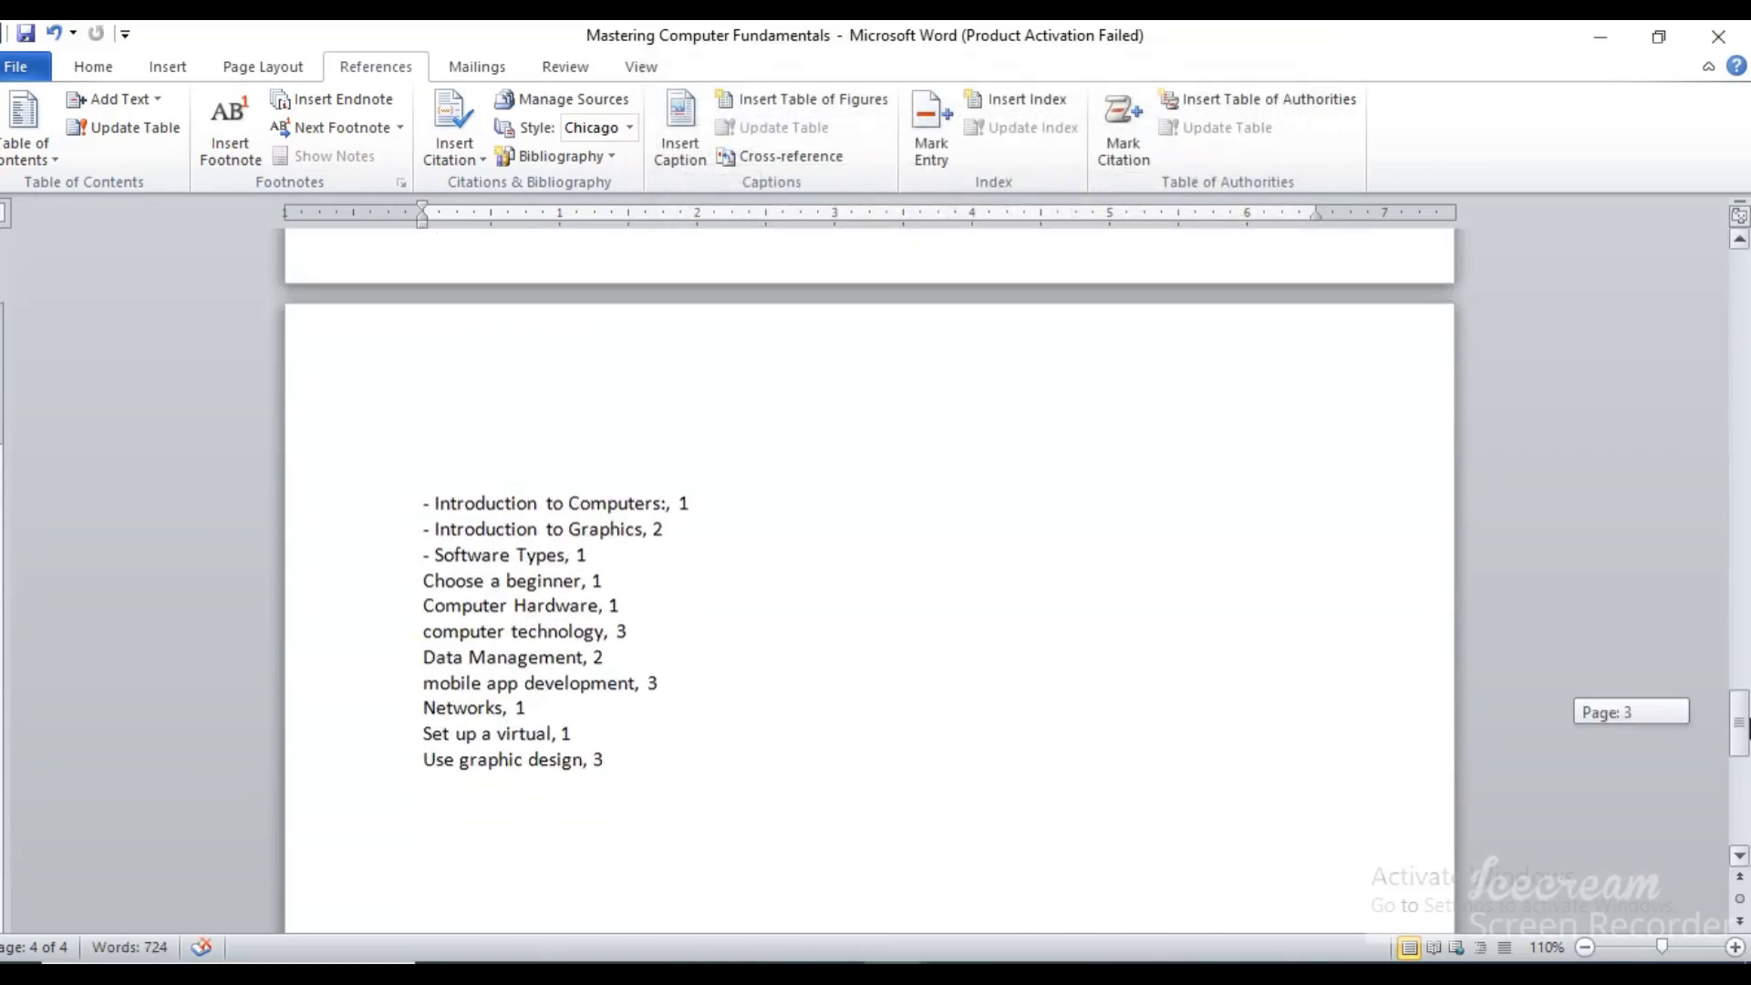
{"action": "left_click_drag", "start_coordinate": [679, 502], "coordinate": [715, 508]}
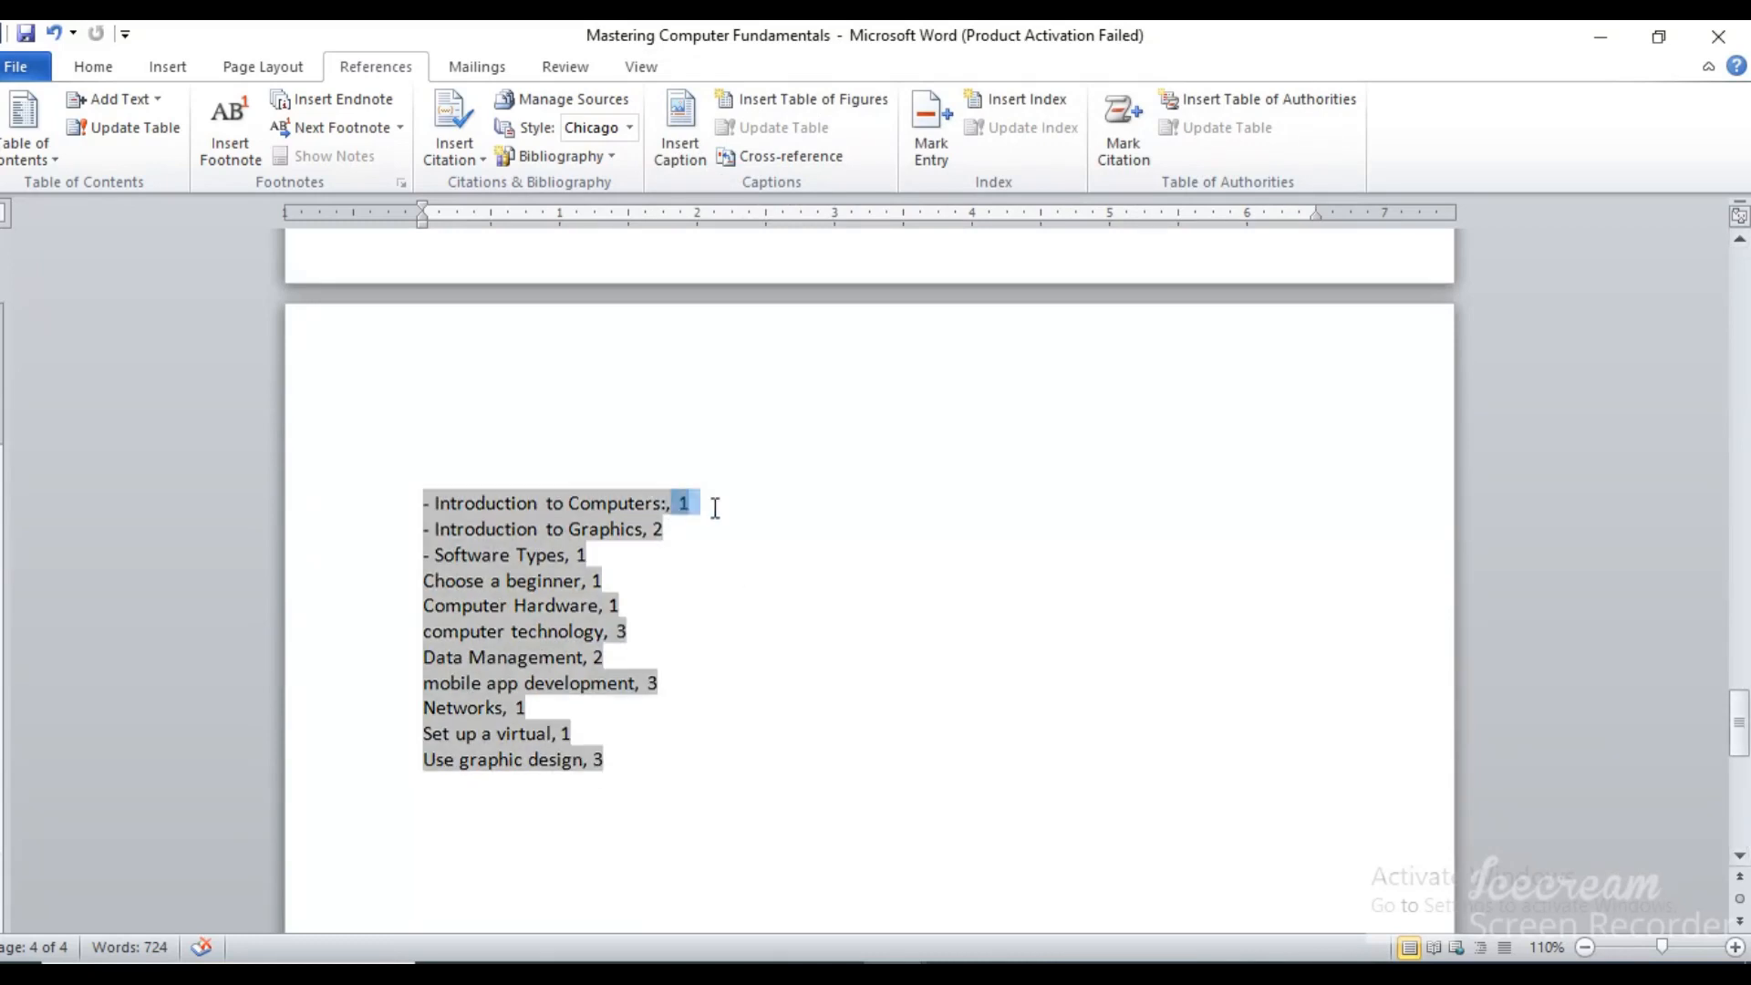
{"action": "left_click", "coordinate": [715, 644]}
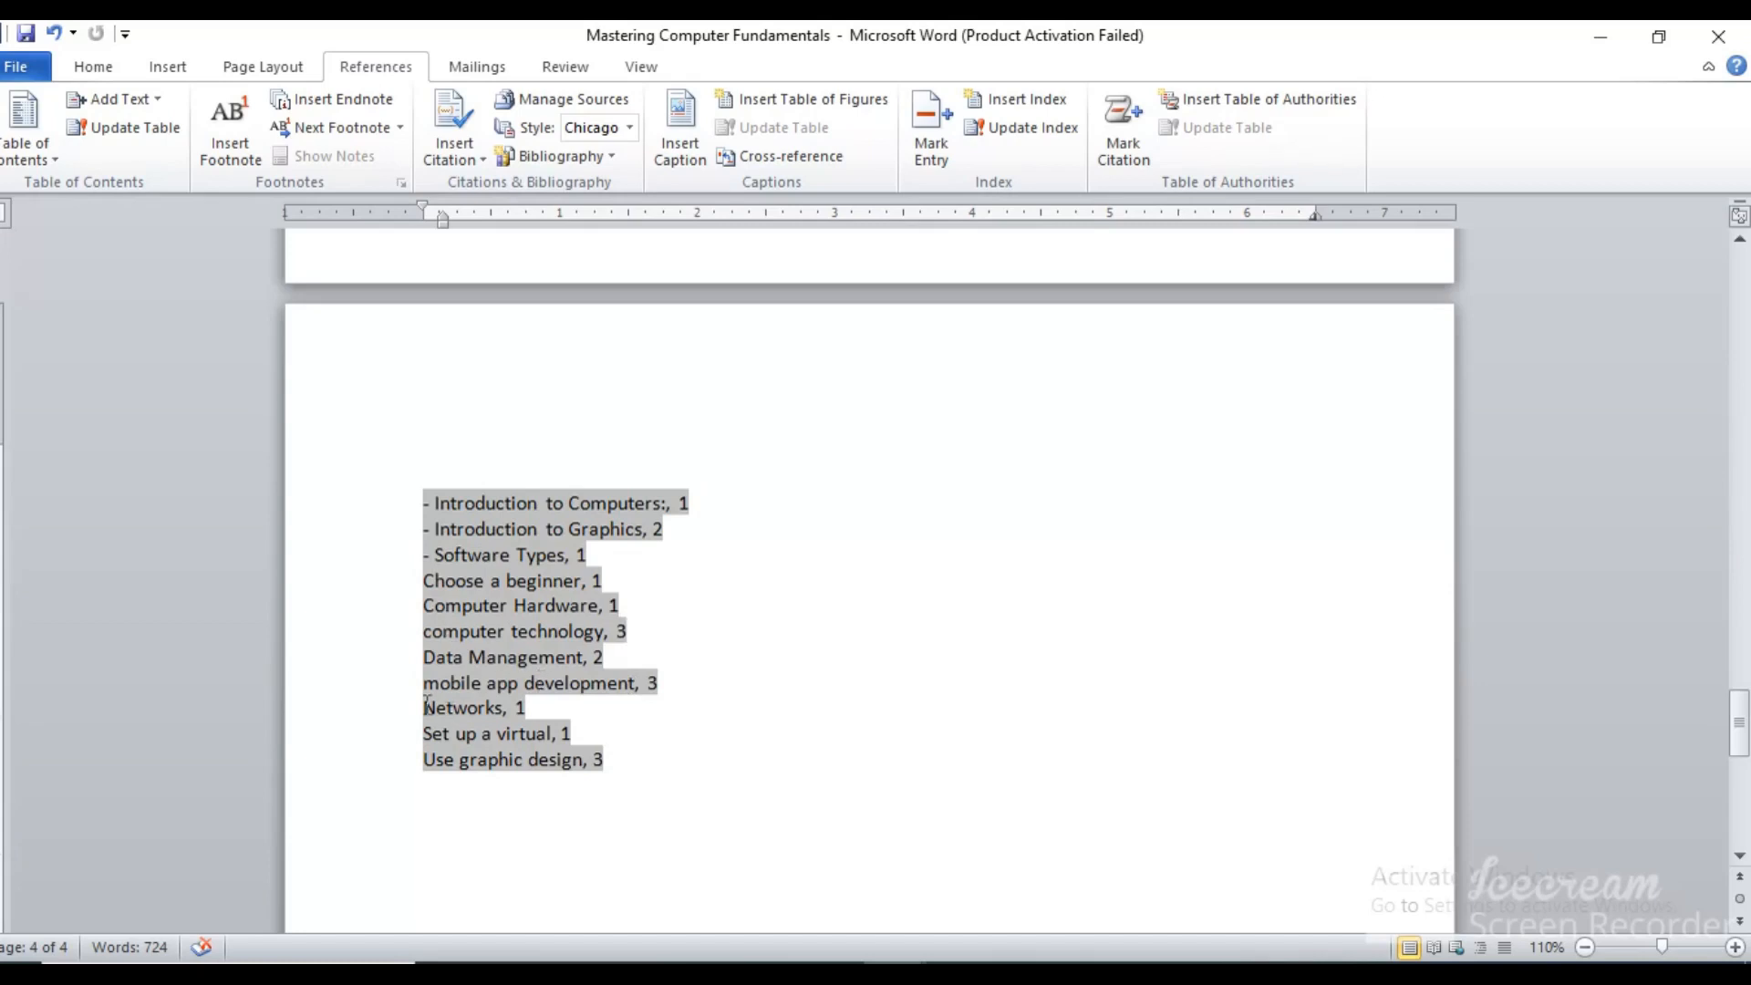
{"action": "left_click", "coordinate": [647, 700]}
{"action": "left_click_drag", "start_coordinate": [1742, 698], "coordinate": [1742, 255]}
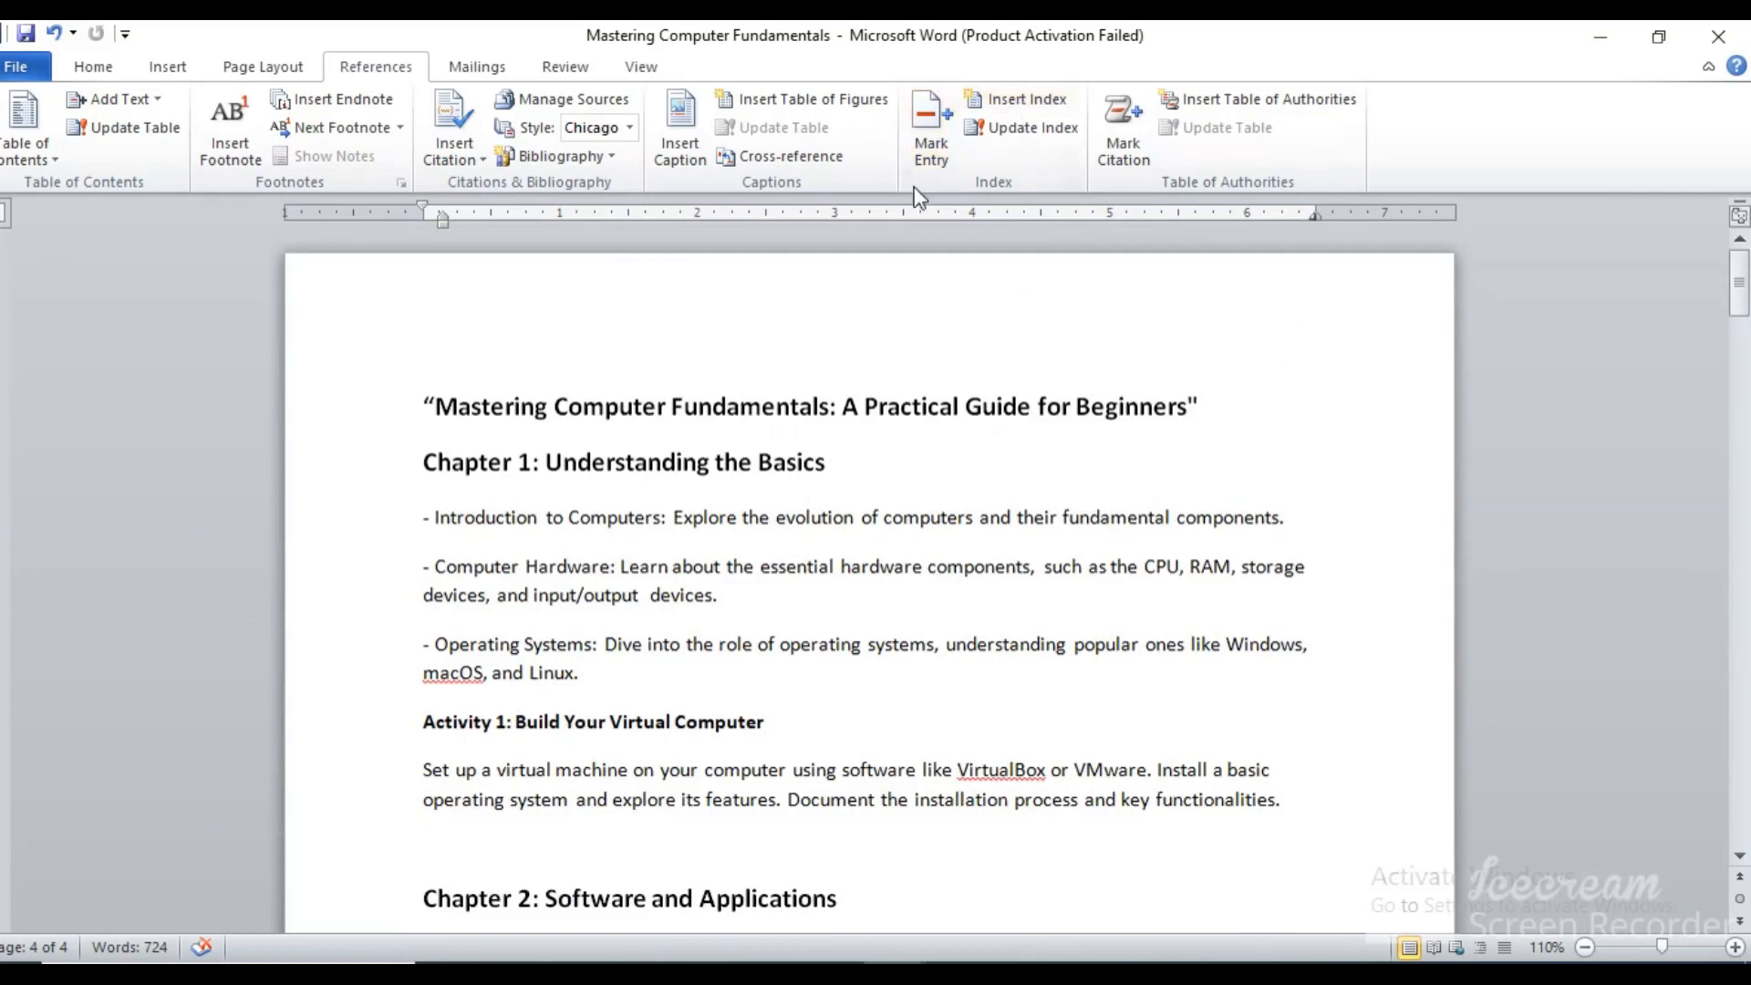
{"action": "left_click", "coordinate": [930, 151]}
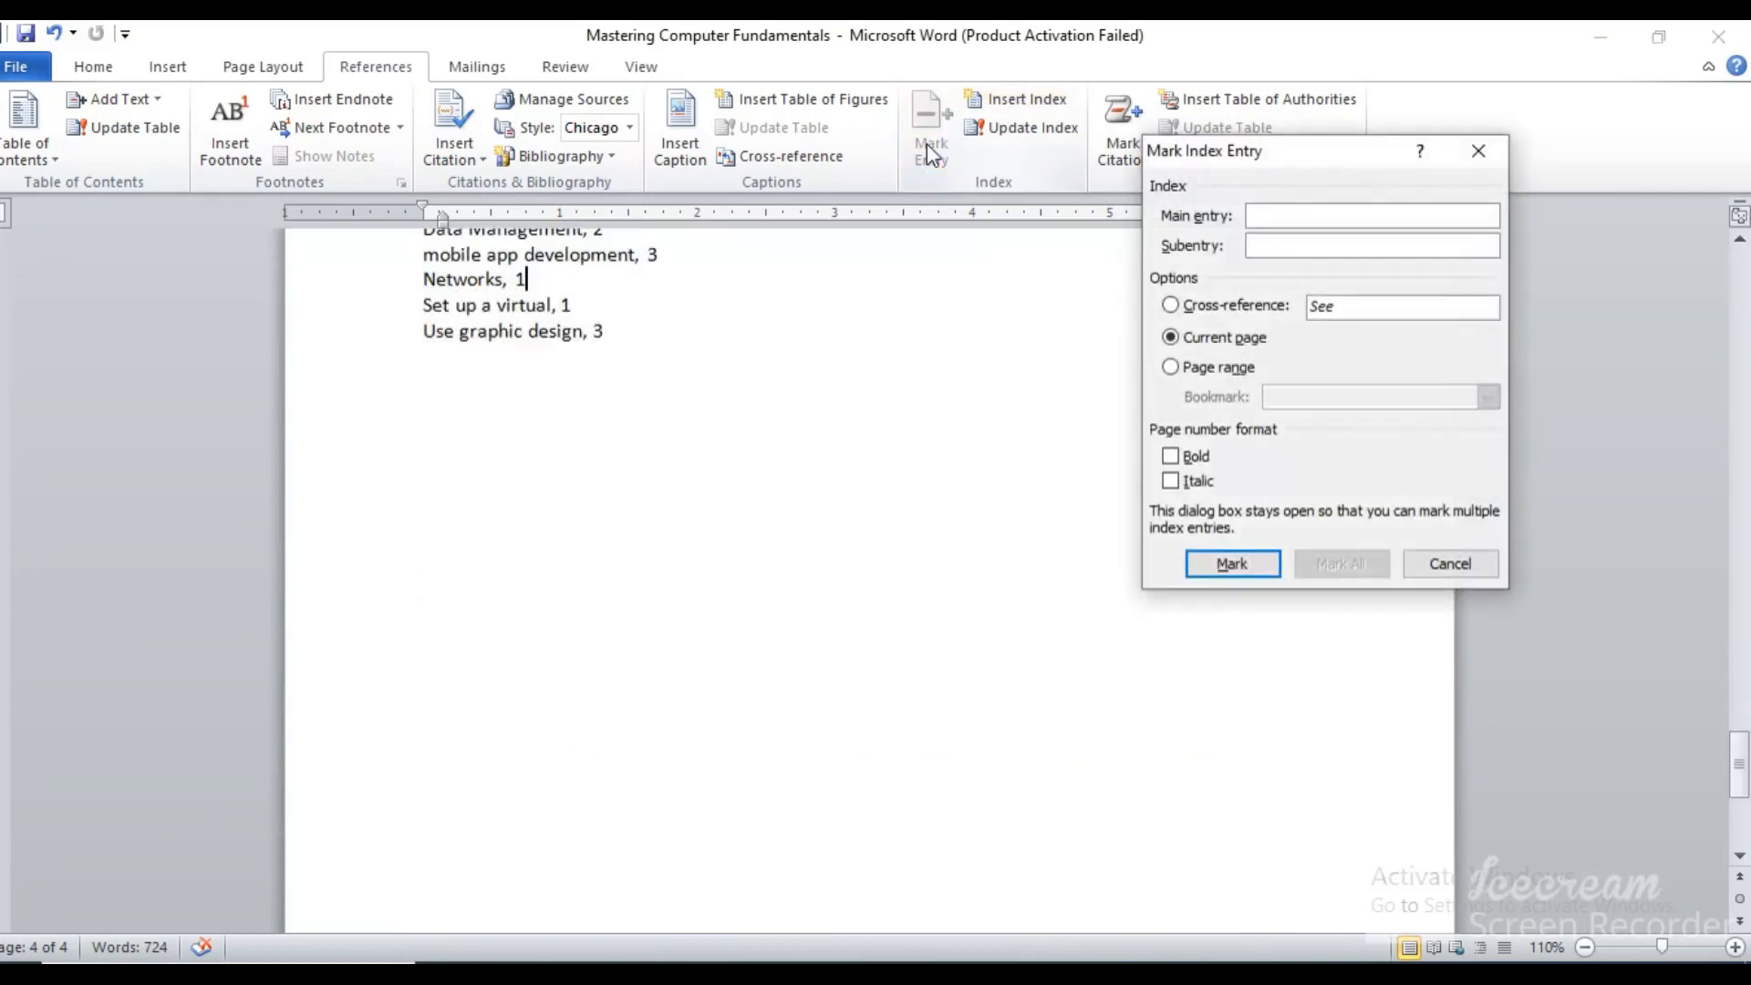
{"action": "left_click", "coordinate": [1269, 247]}
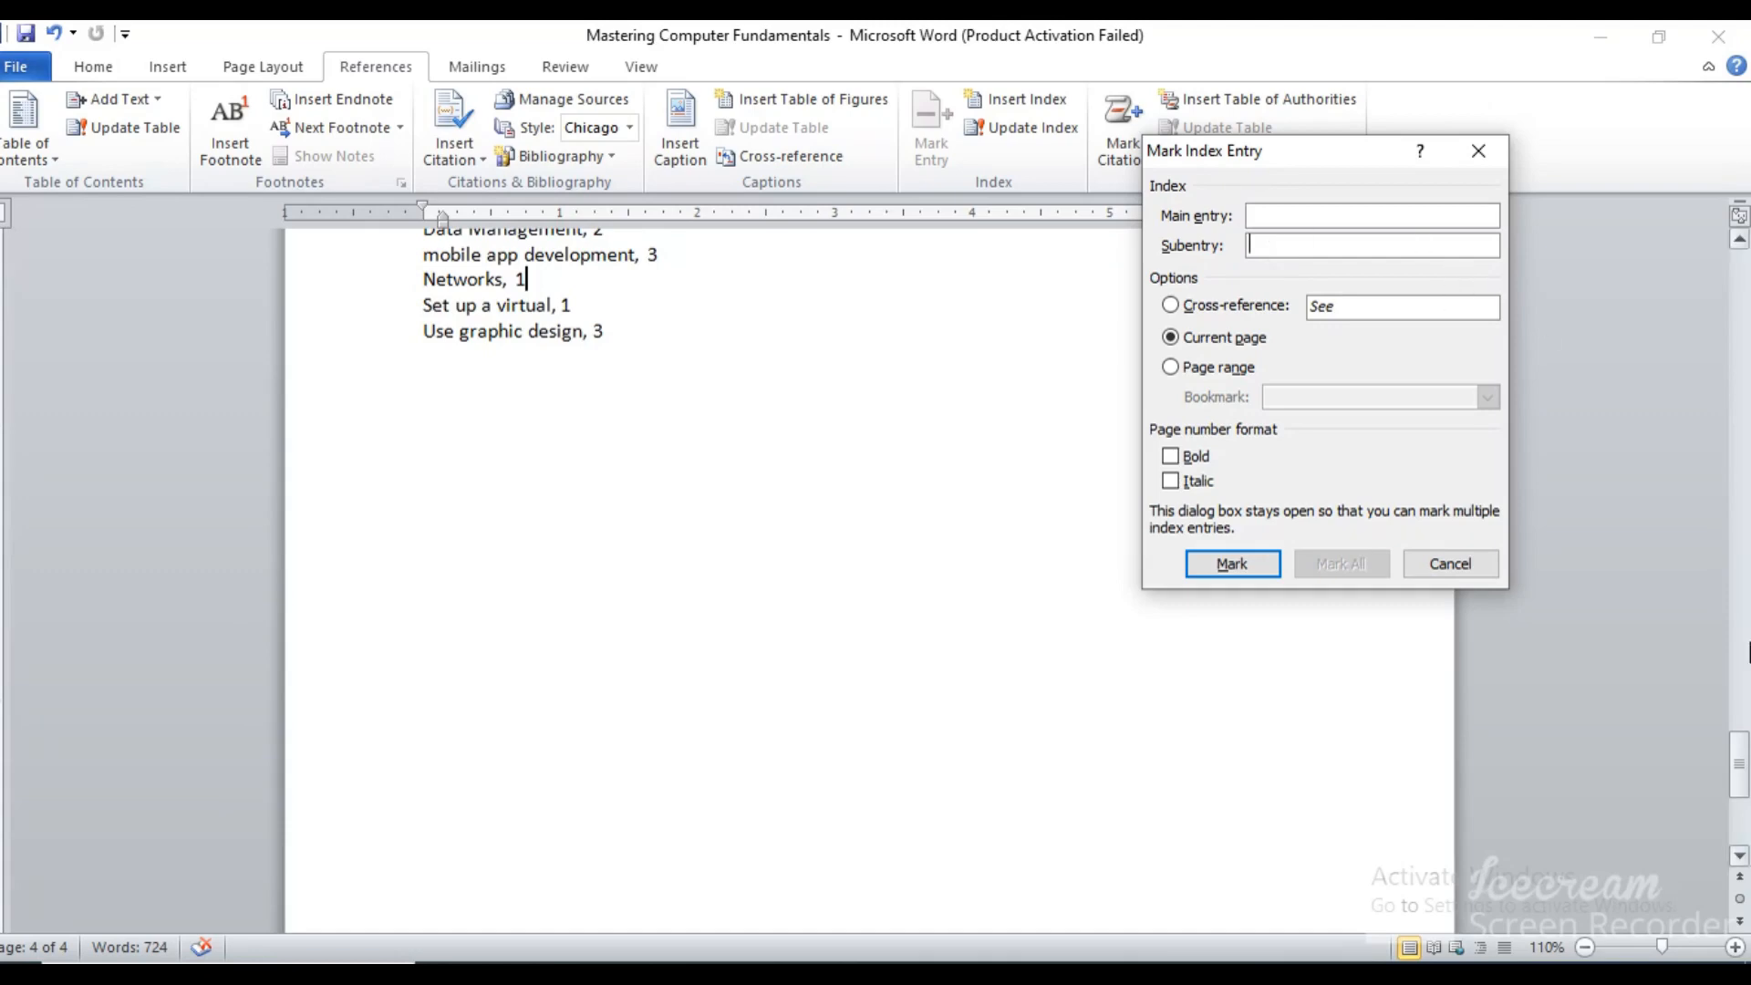
{"action": "left_click_drag", "start_coordinate": [1743, 763], "coordinate": [1743, 290]}
{"action": "left_click", "coordinate": [1447, 558]}
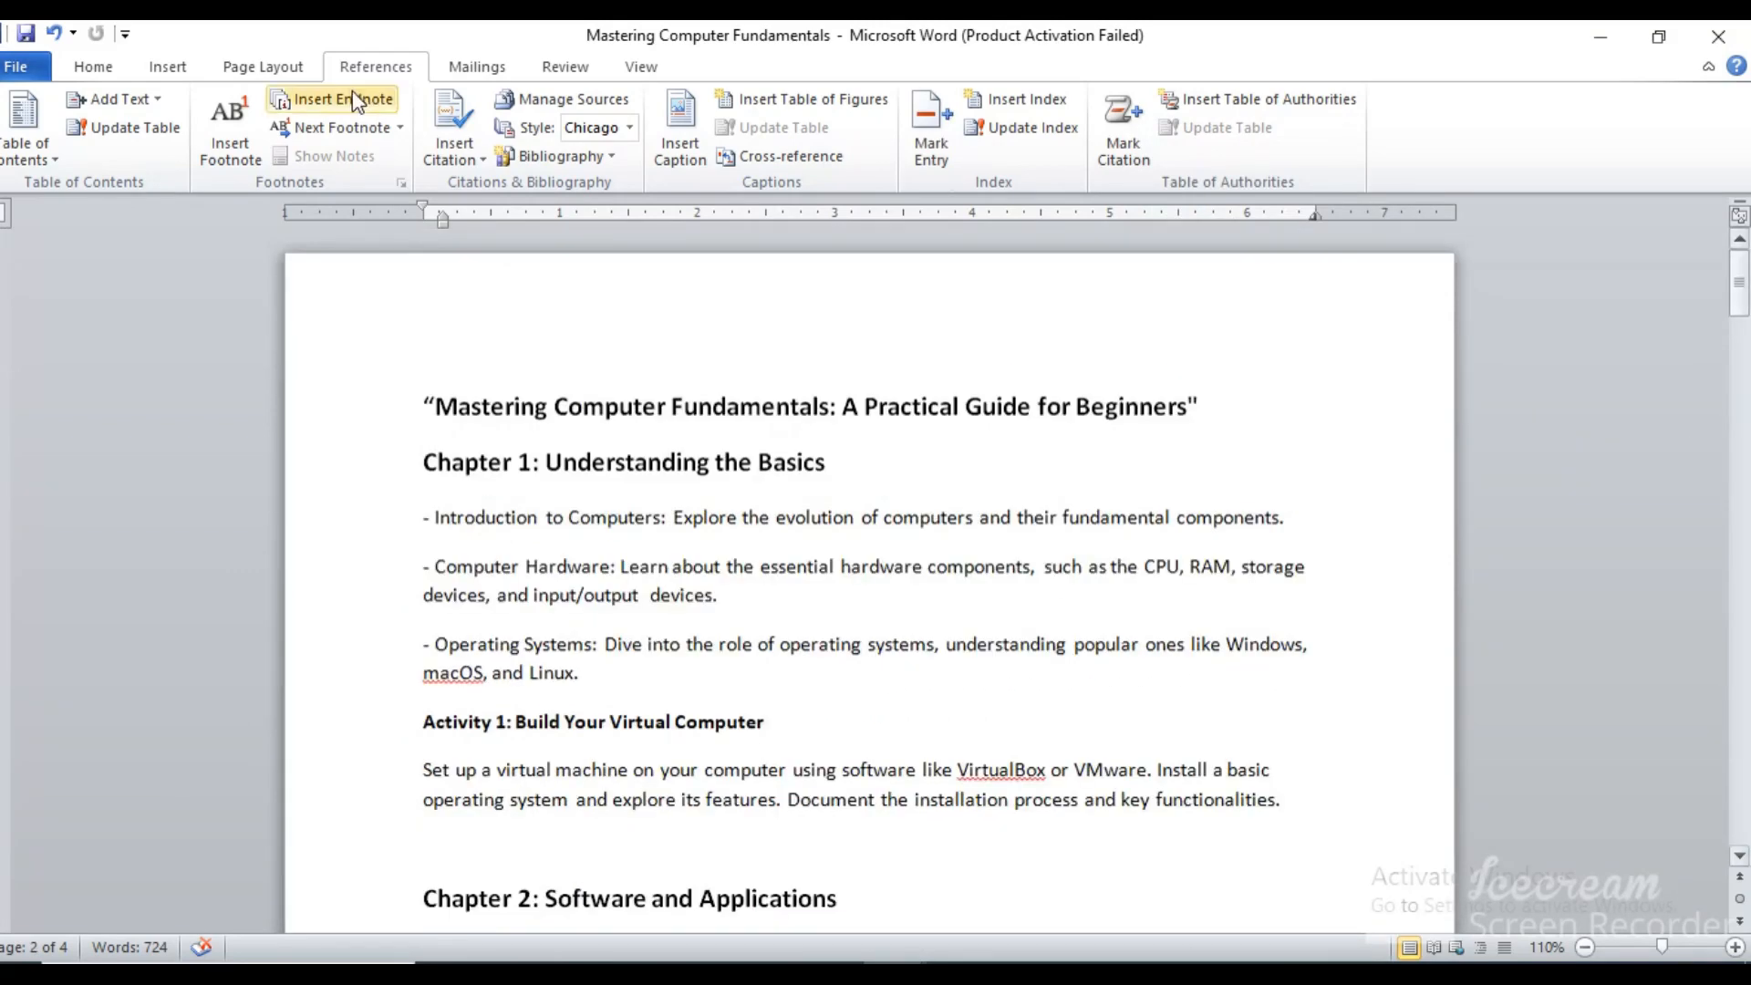
Show the formatting marks and select the XE field for "Introduction to Computers" in Chapter 1
{"action": "left_click", "coordinate": [92, 70]}
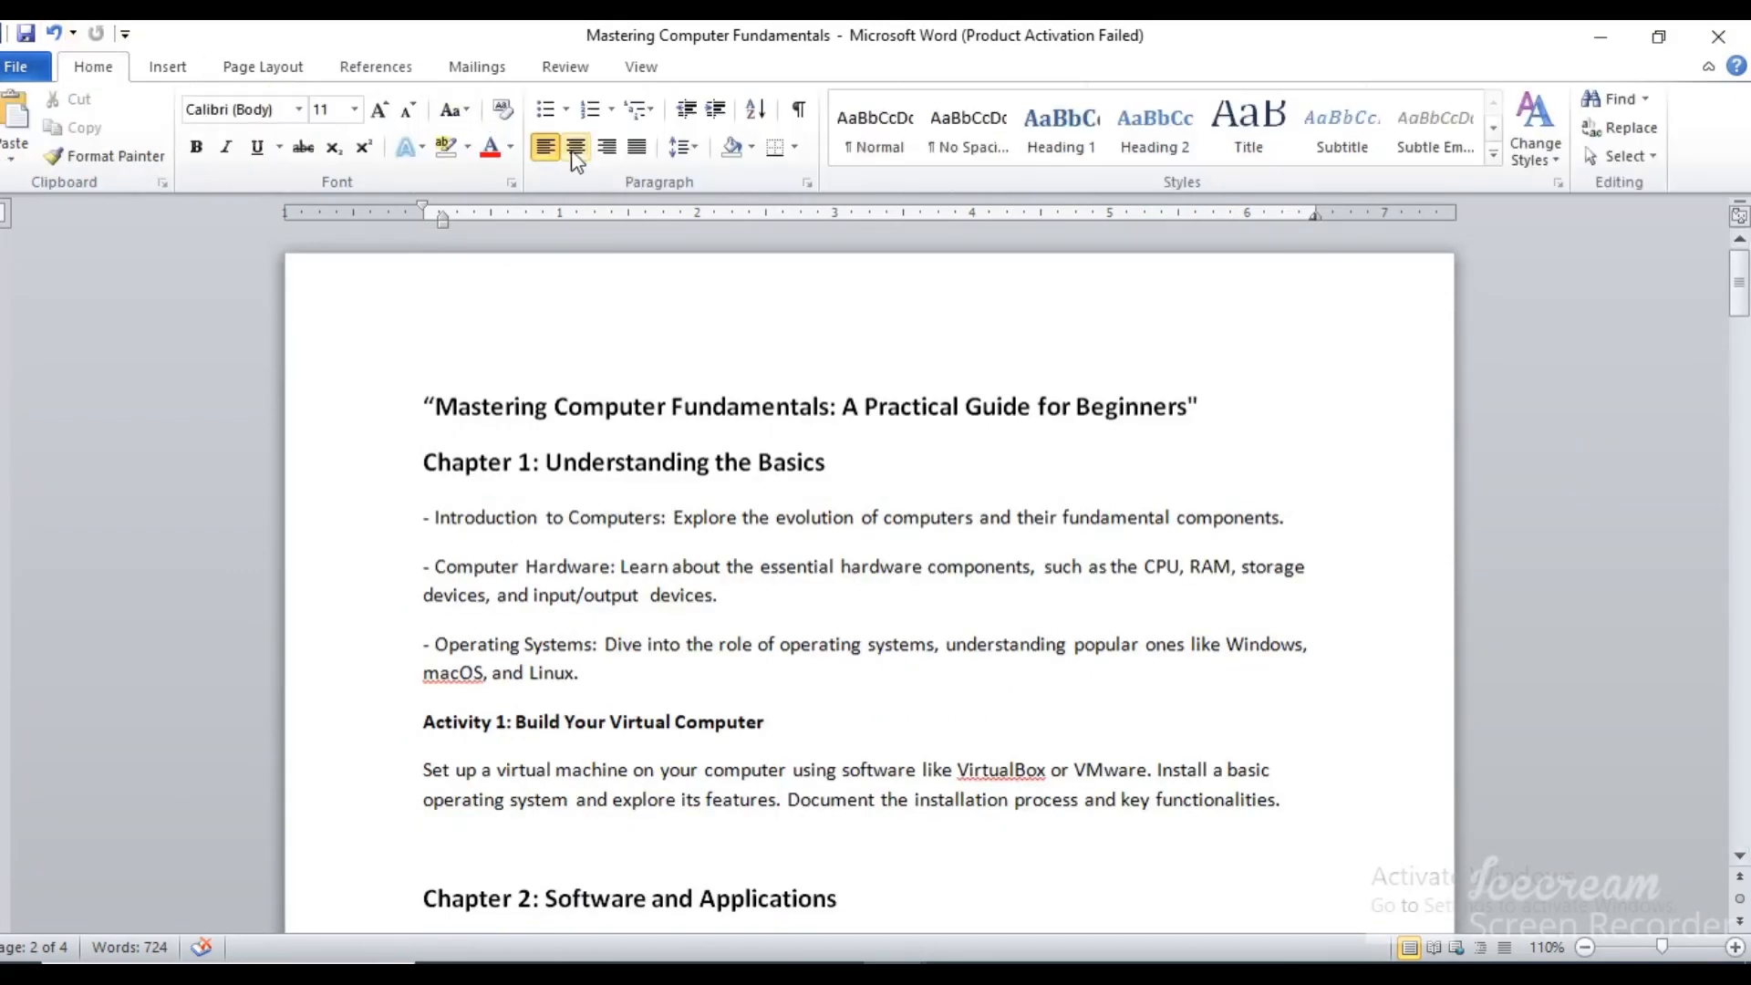
{"action": "left_click", "coordinate": [799, 112]}
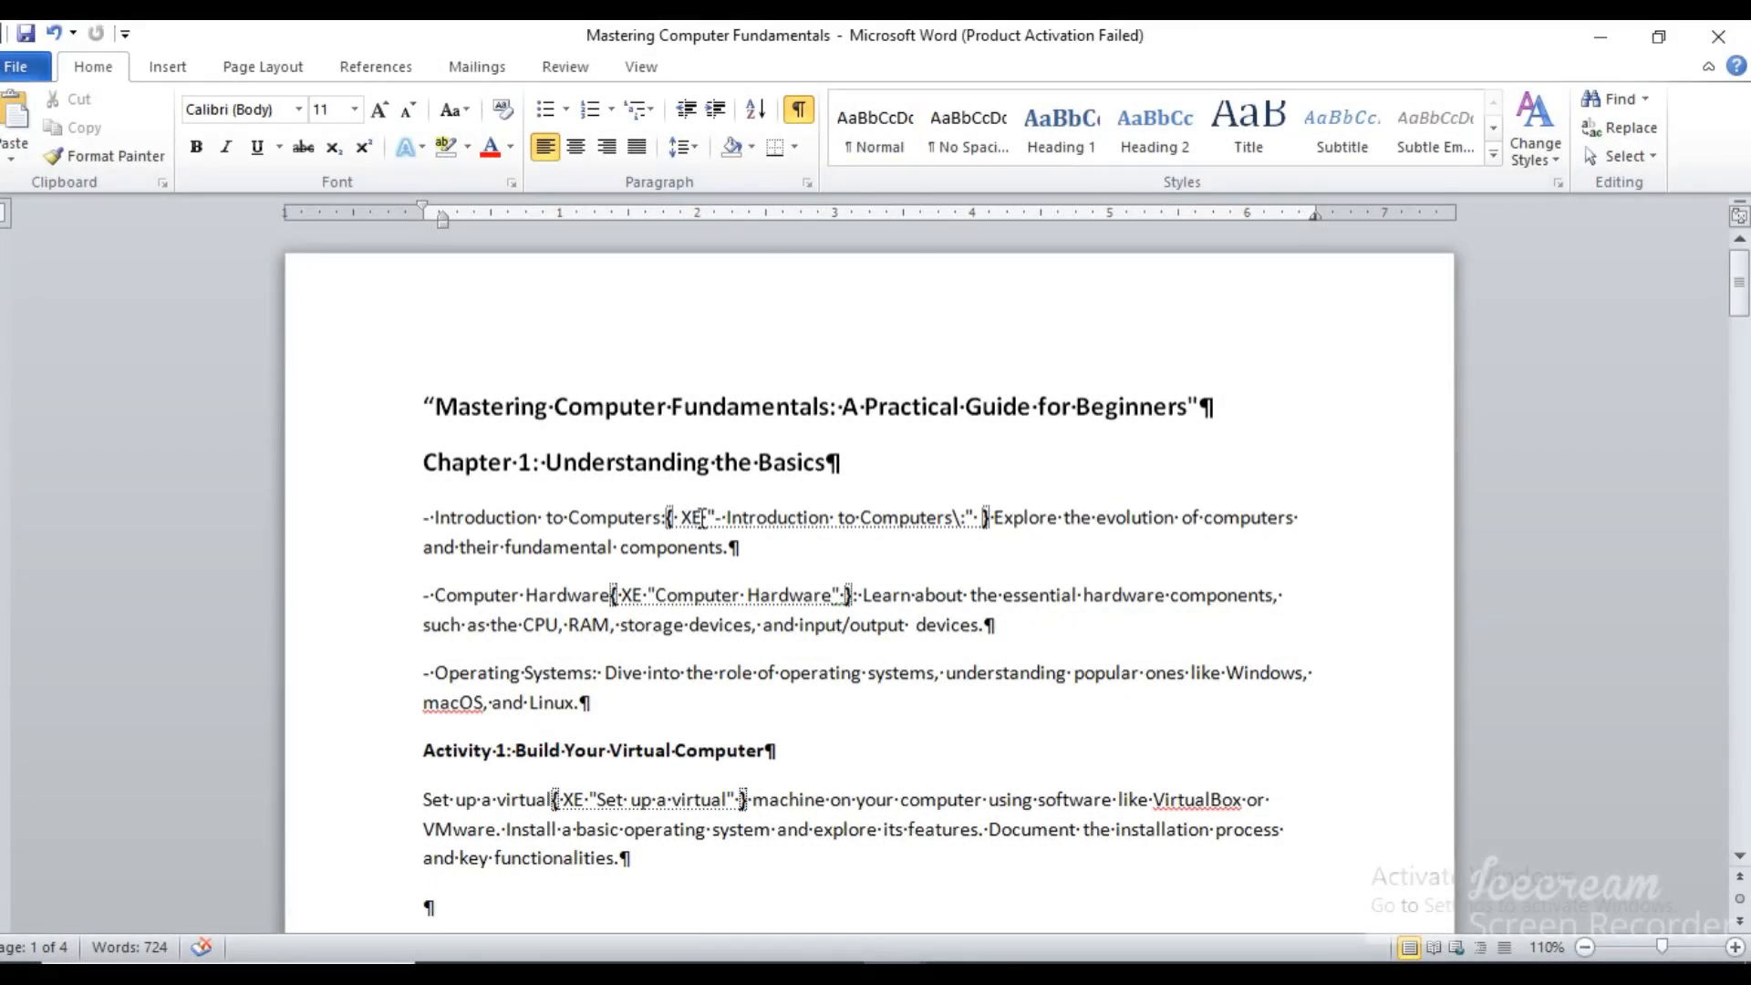
{"action": "double_click", "coordinate": [703, 517]}
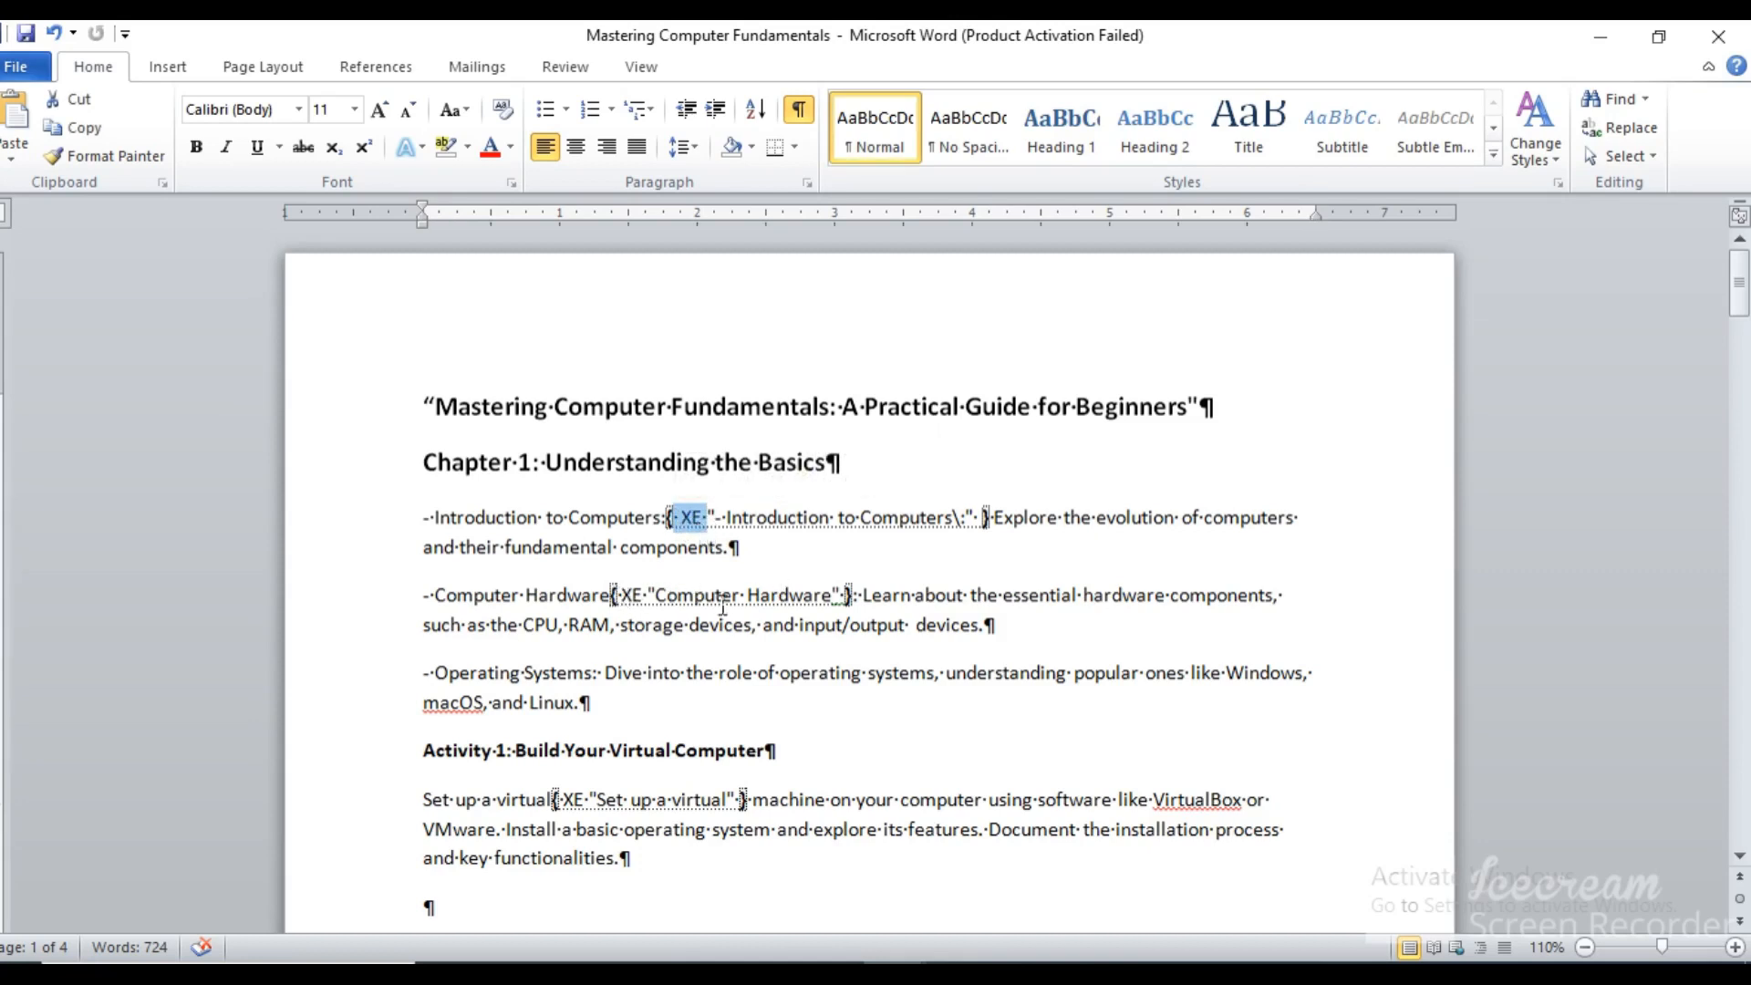
{"action": "left_click", "coordinate": [839, 610]}
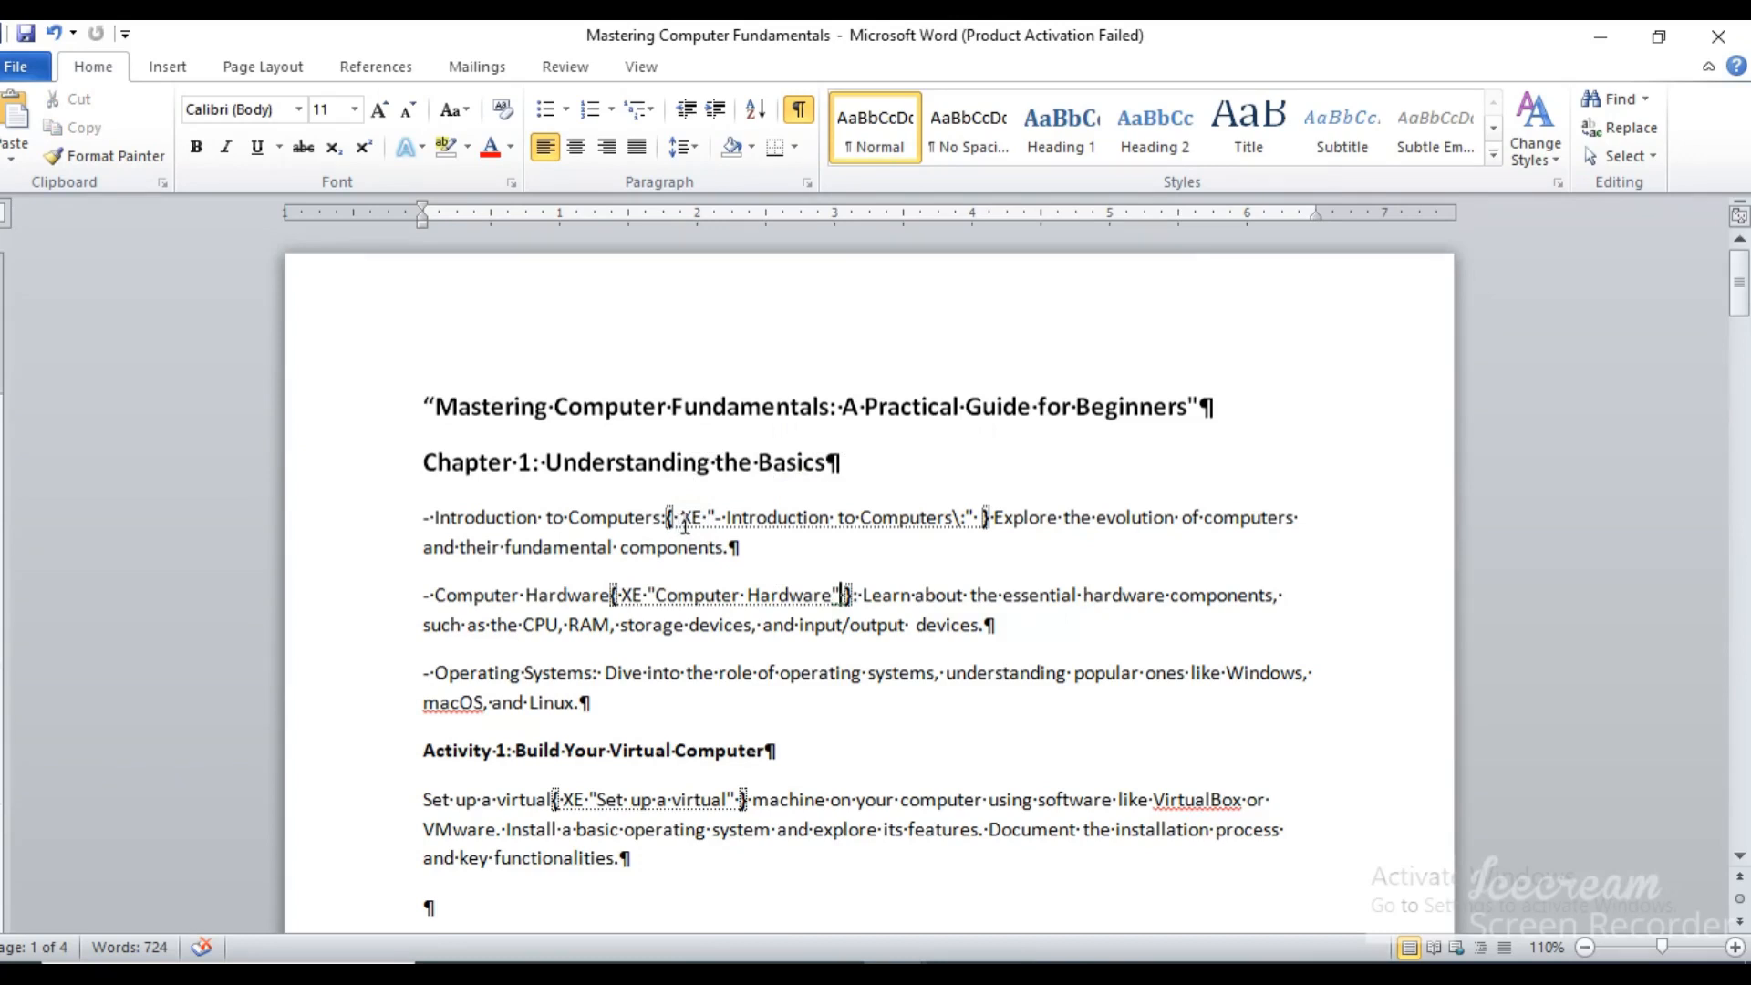
{"action": "left_click_drag", "start_coordinate": [684, 517], "coordinate": [975, 528]}
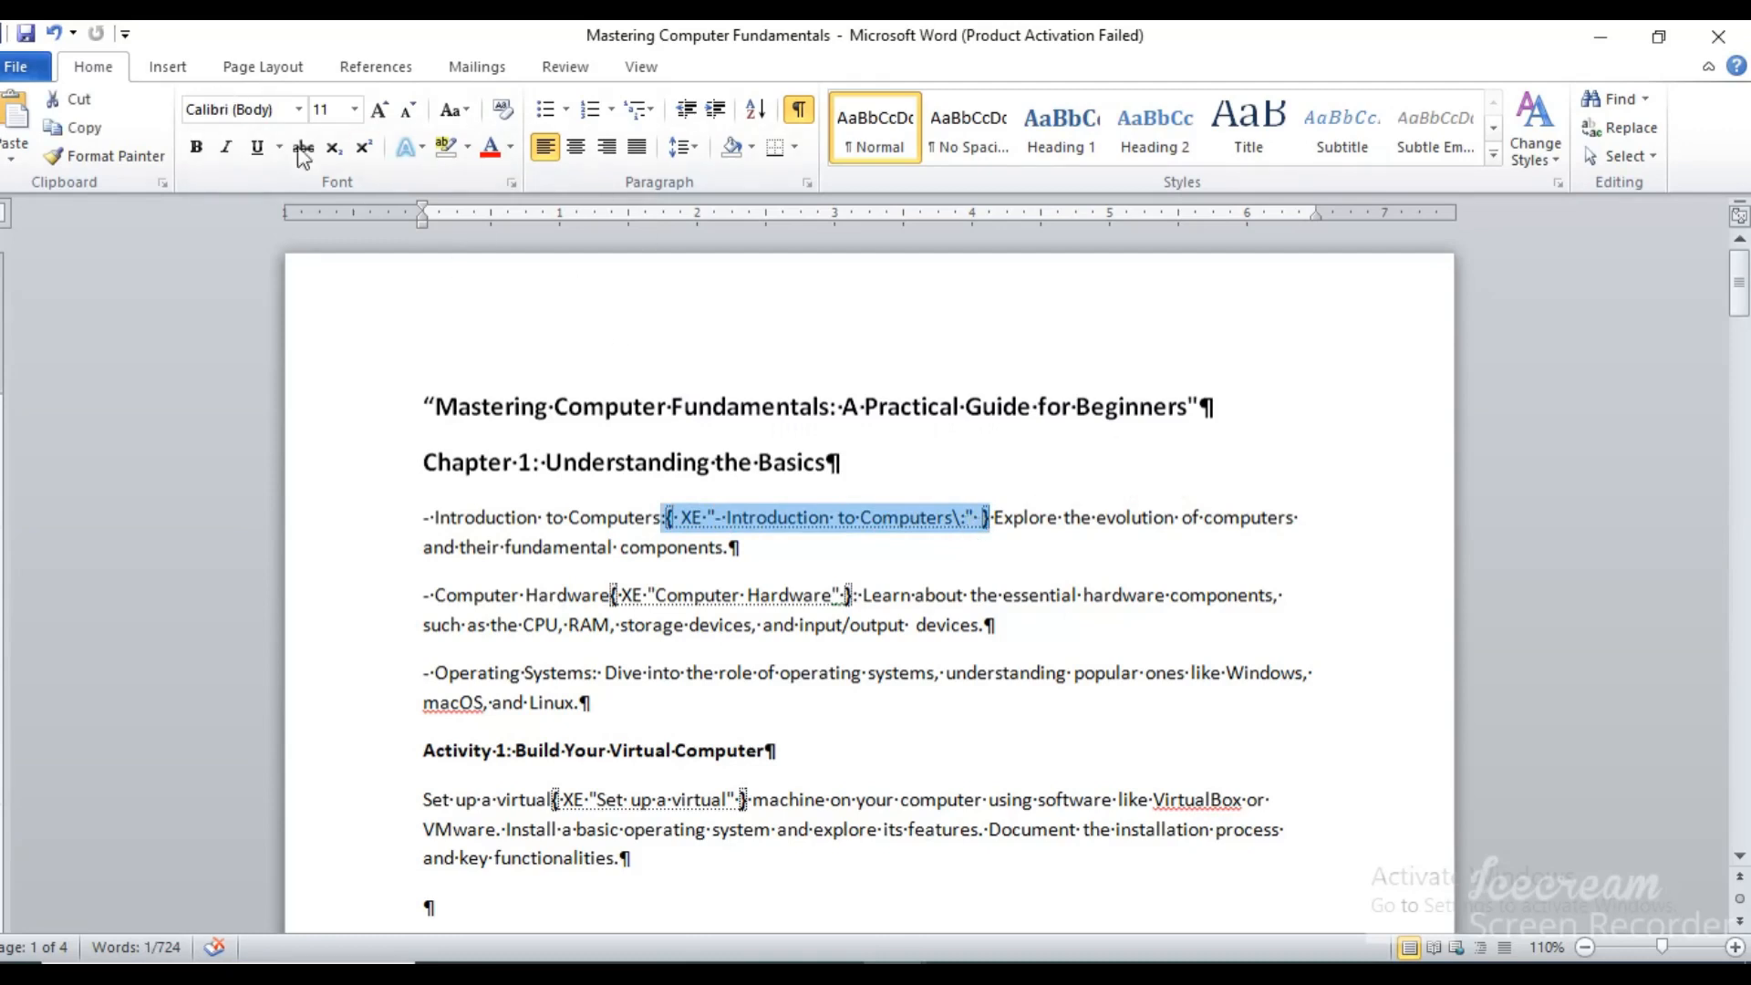
Mark an index entry at the selected "Introduction to Computers" field with main entry "\:" and subentry "Explore", and finish marking
{"action": "left_click", "coordinate": [398, 64]}
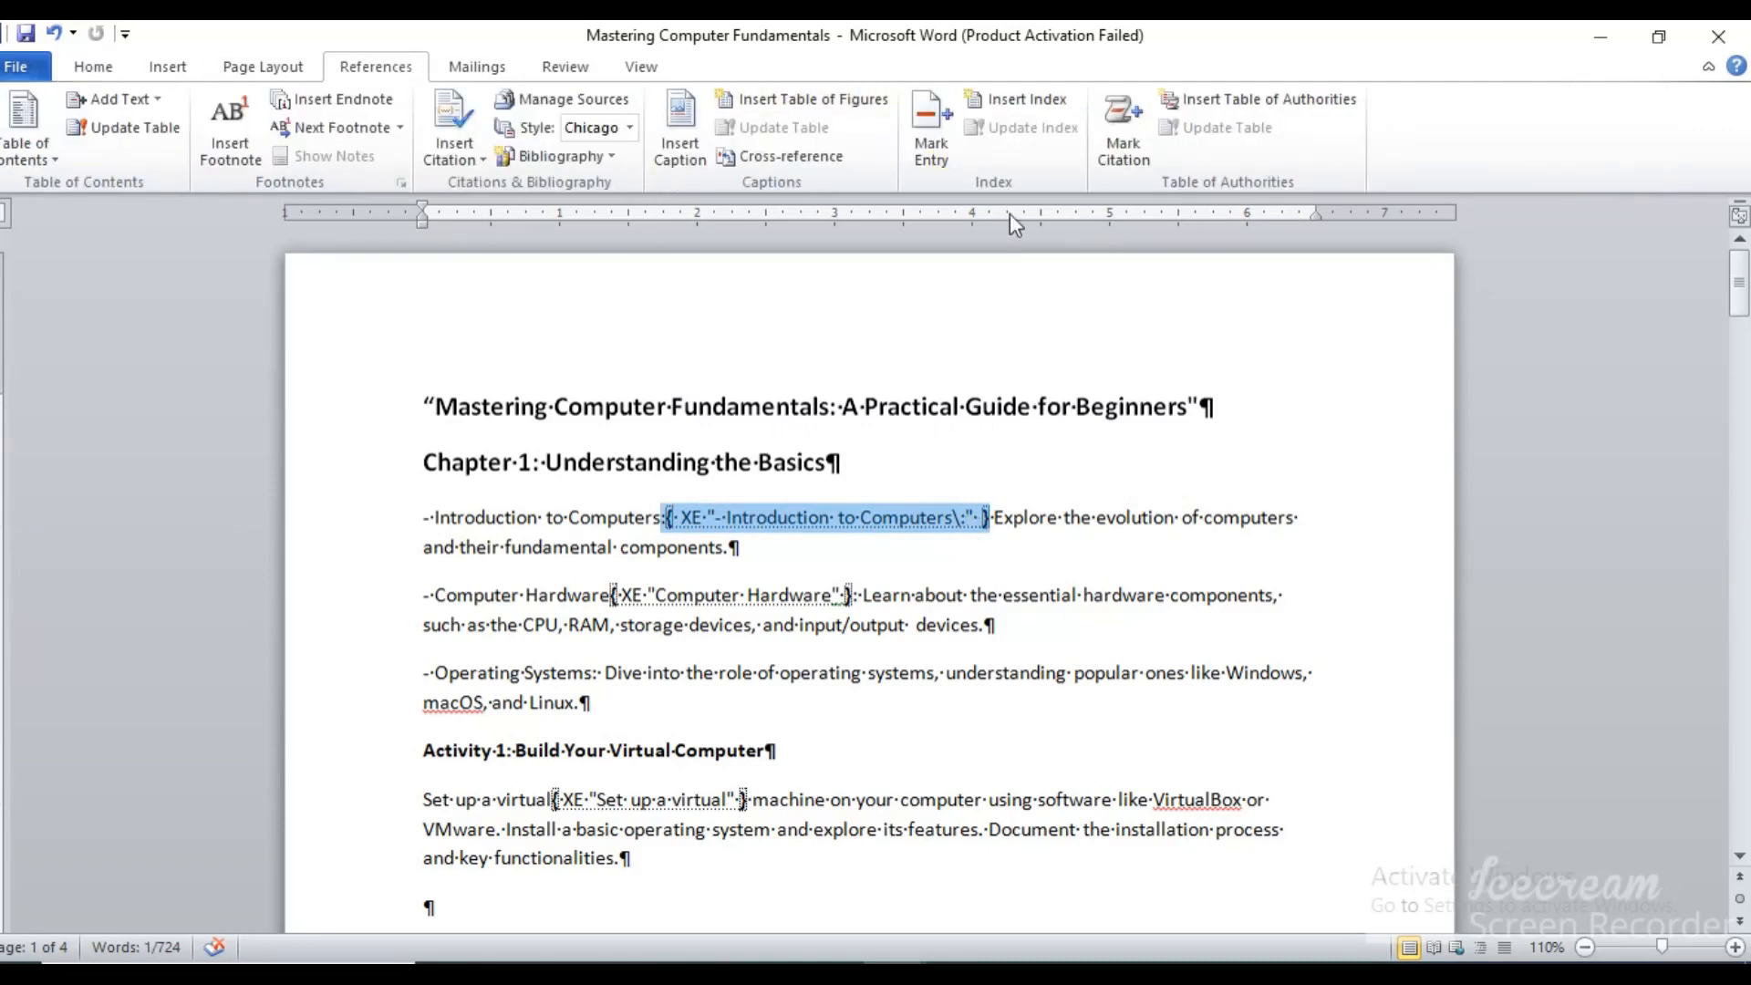
{"action": "left_click", "coordinate": [951, 142]}
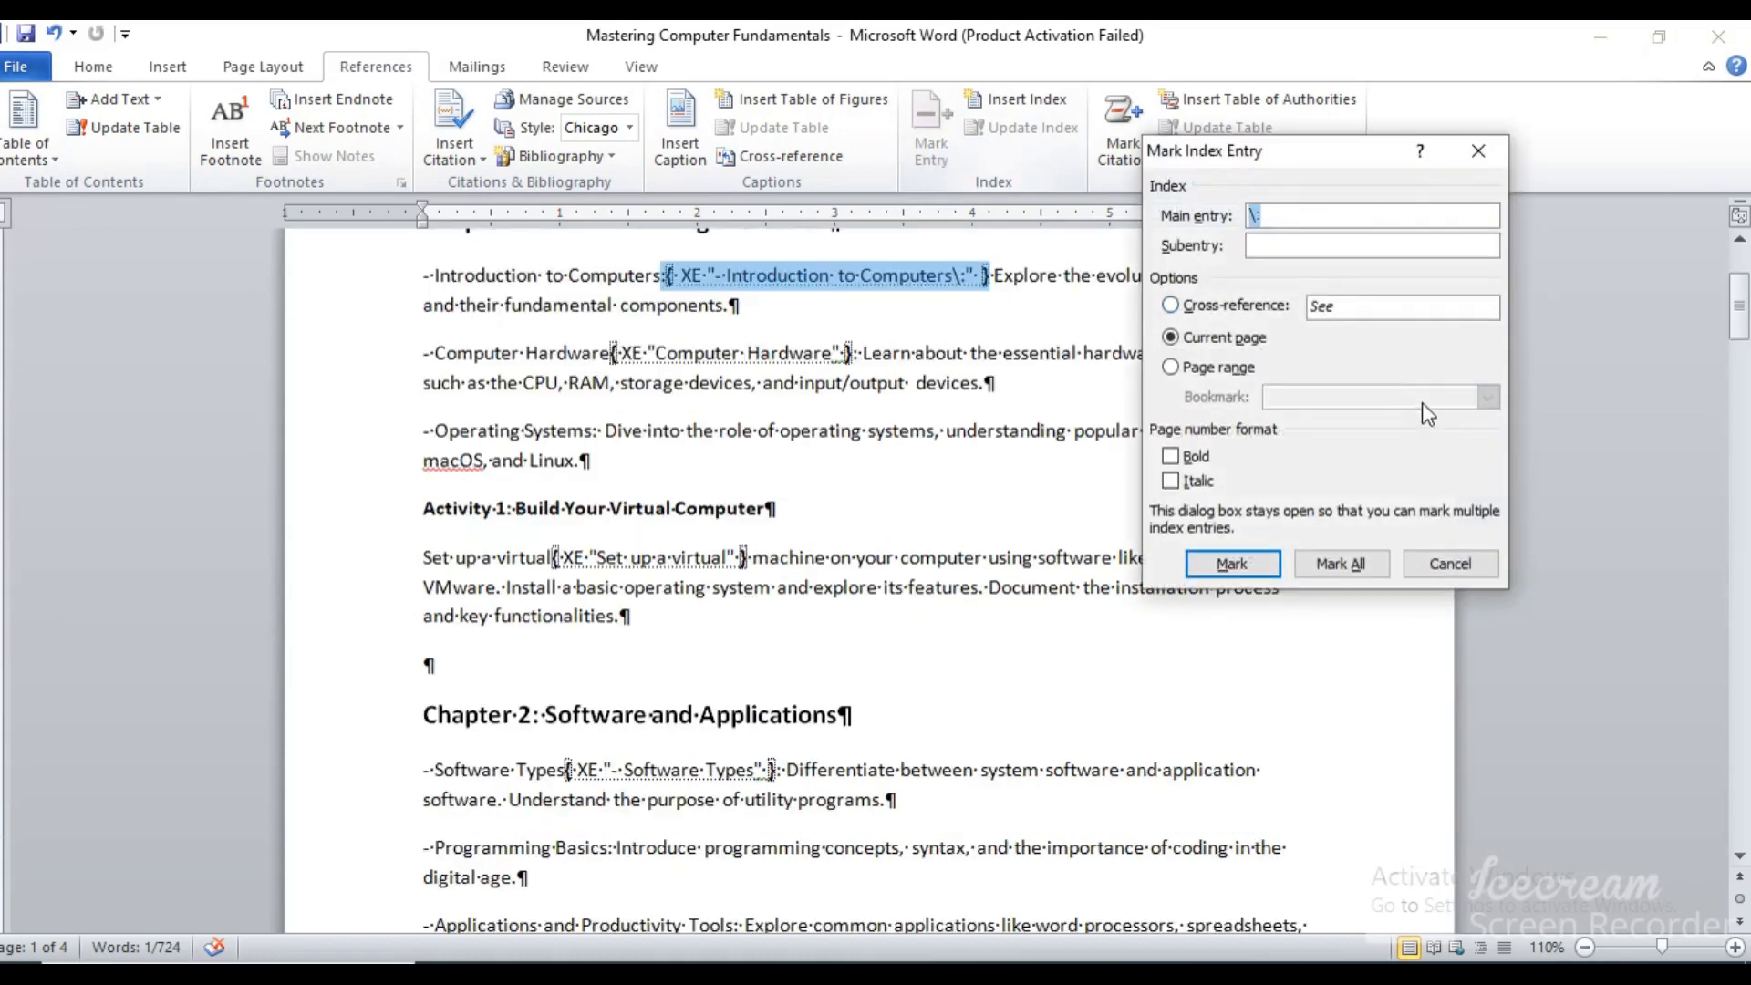
{"action": "left_click", "coordinate": [915, 290]}
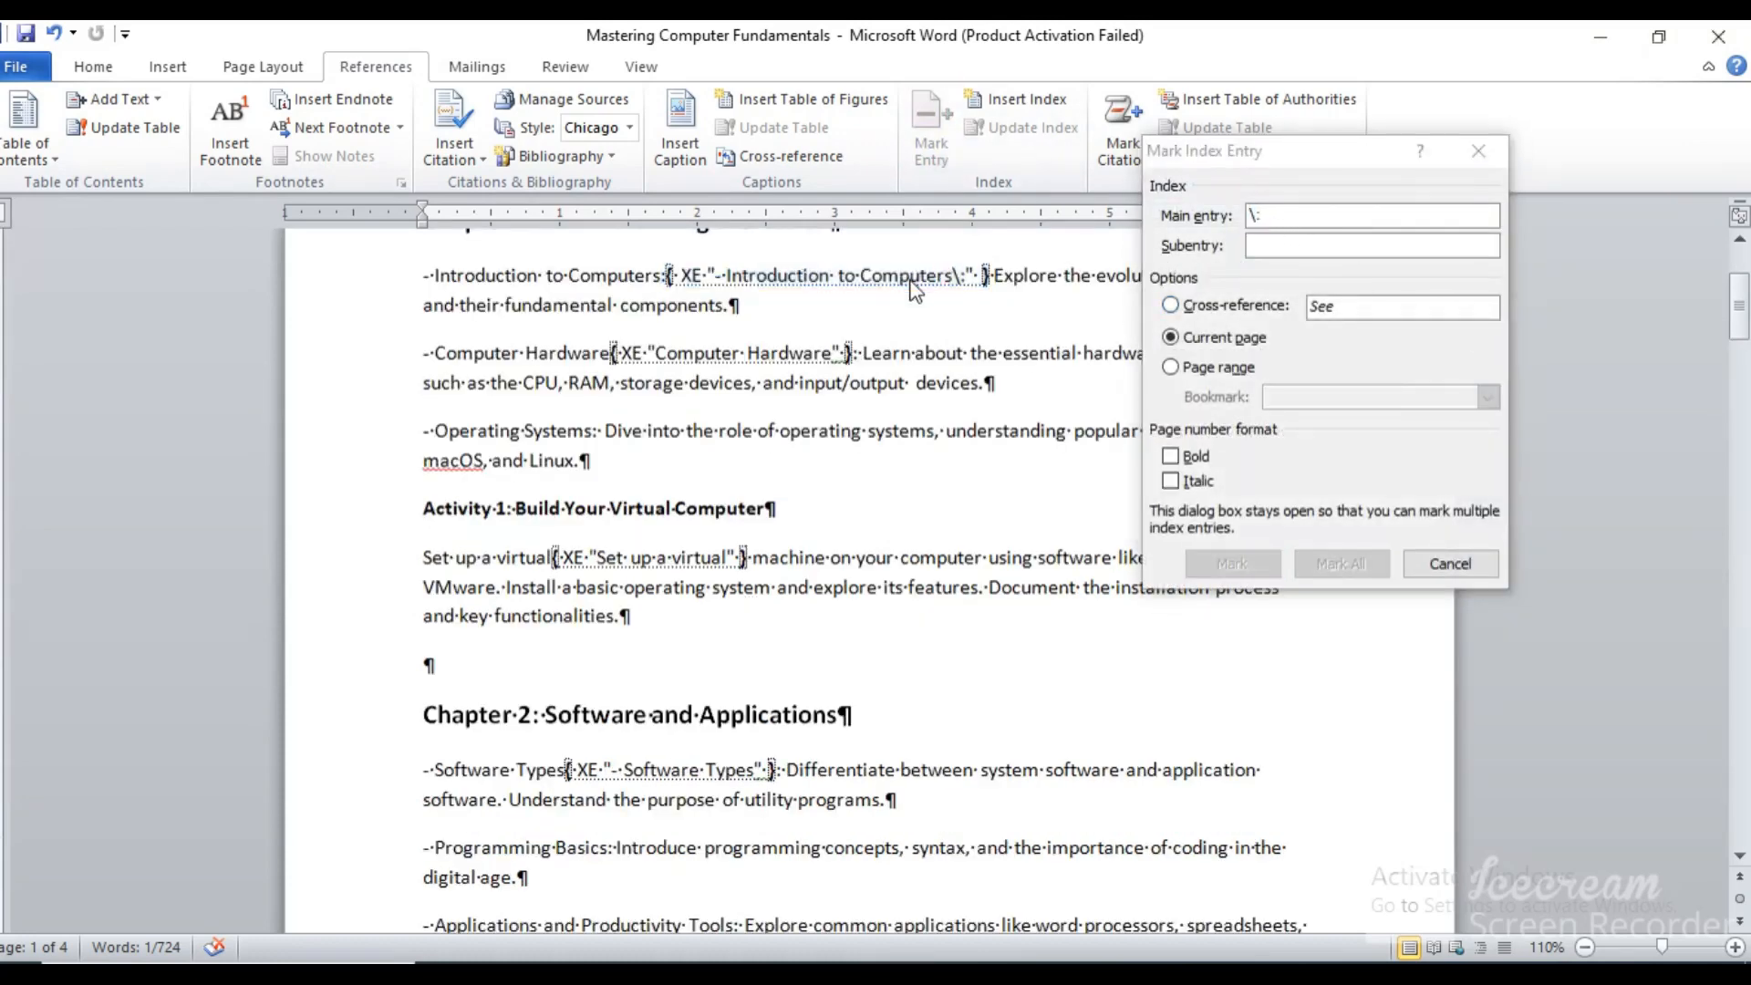
{"action": "left_click", "coordinate": [1319, 214]}
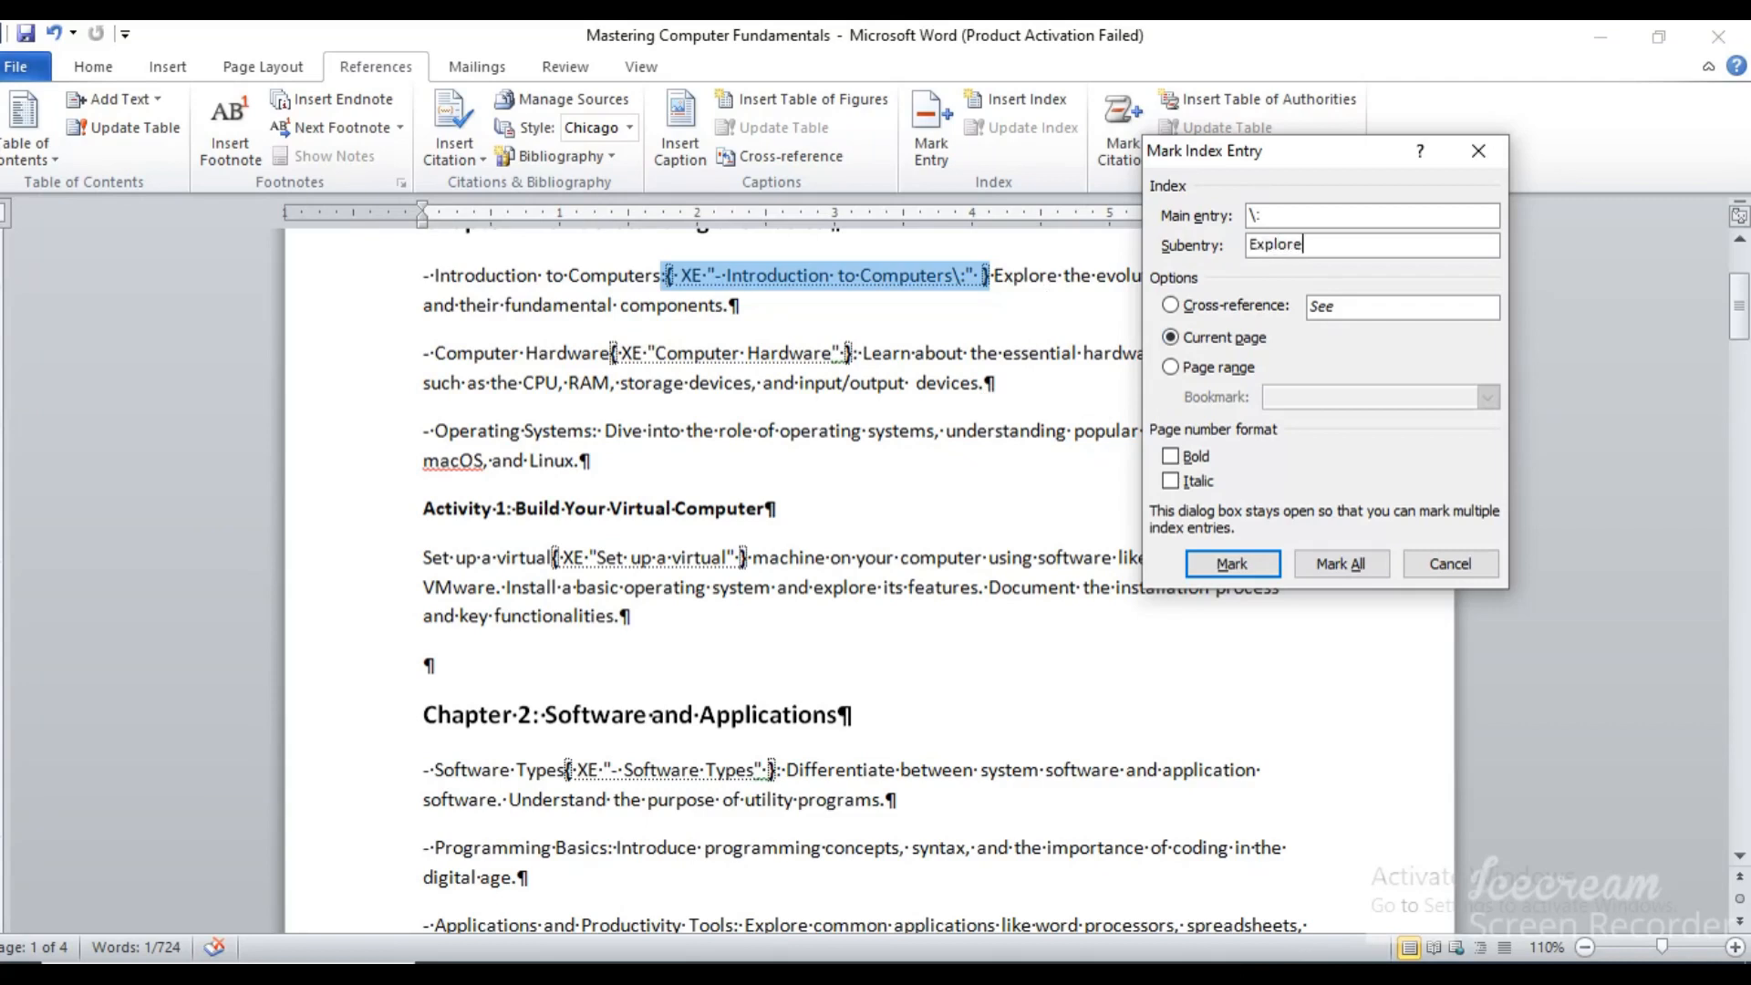
{"action": "left_click", "coordinate": [1246, 566]}
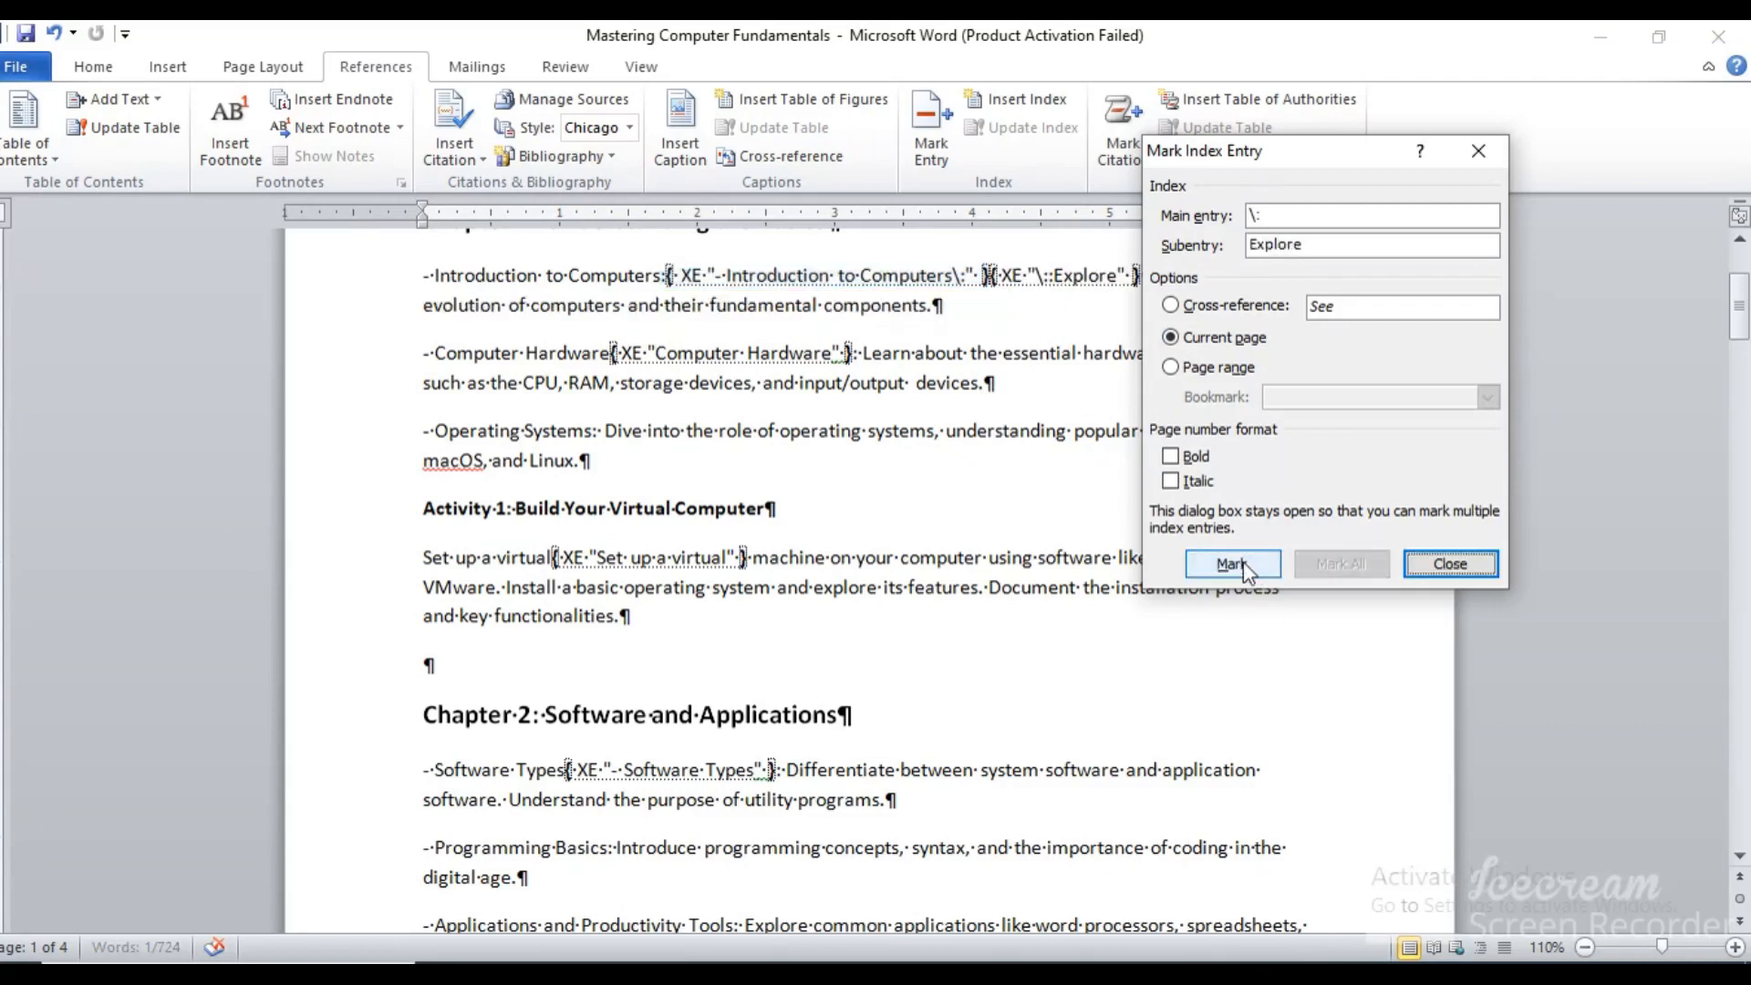
{"action": "left_click", "coordinate": [964, 527]}
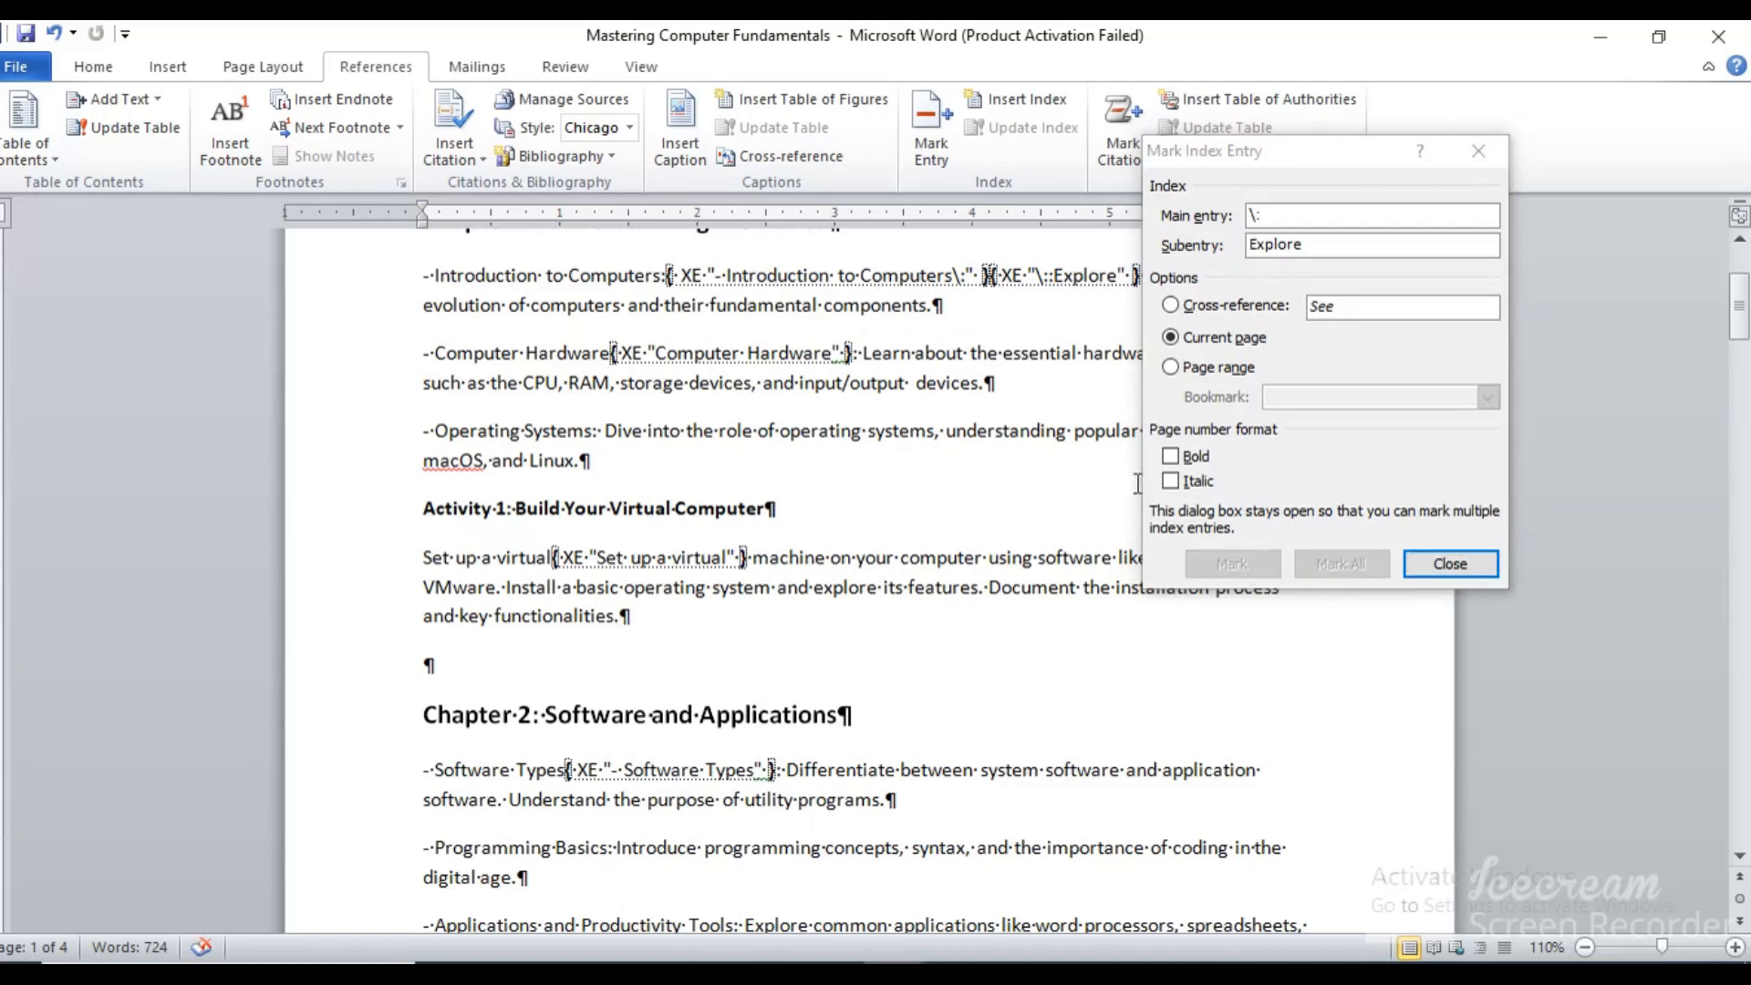
{"action": "left_click", "coordinate": [1448, 560]}
Update the index at the end of the document and check the "Explore" subentry in it
{"action": "left_click_drag", "start_coordinate": [1740, 301], "coordinate": [1744, 702]}
{"action": "left_click", "coordinate": [508, 796]}
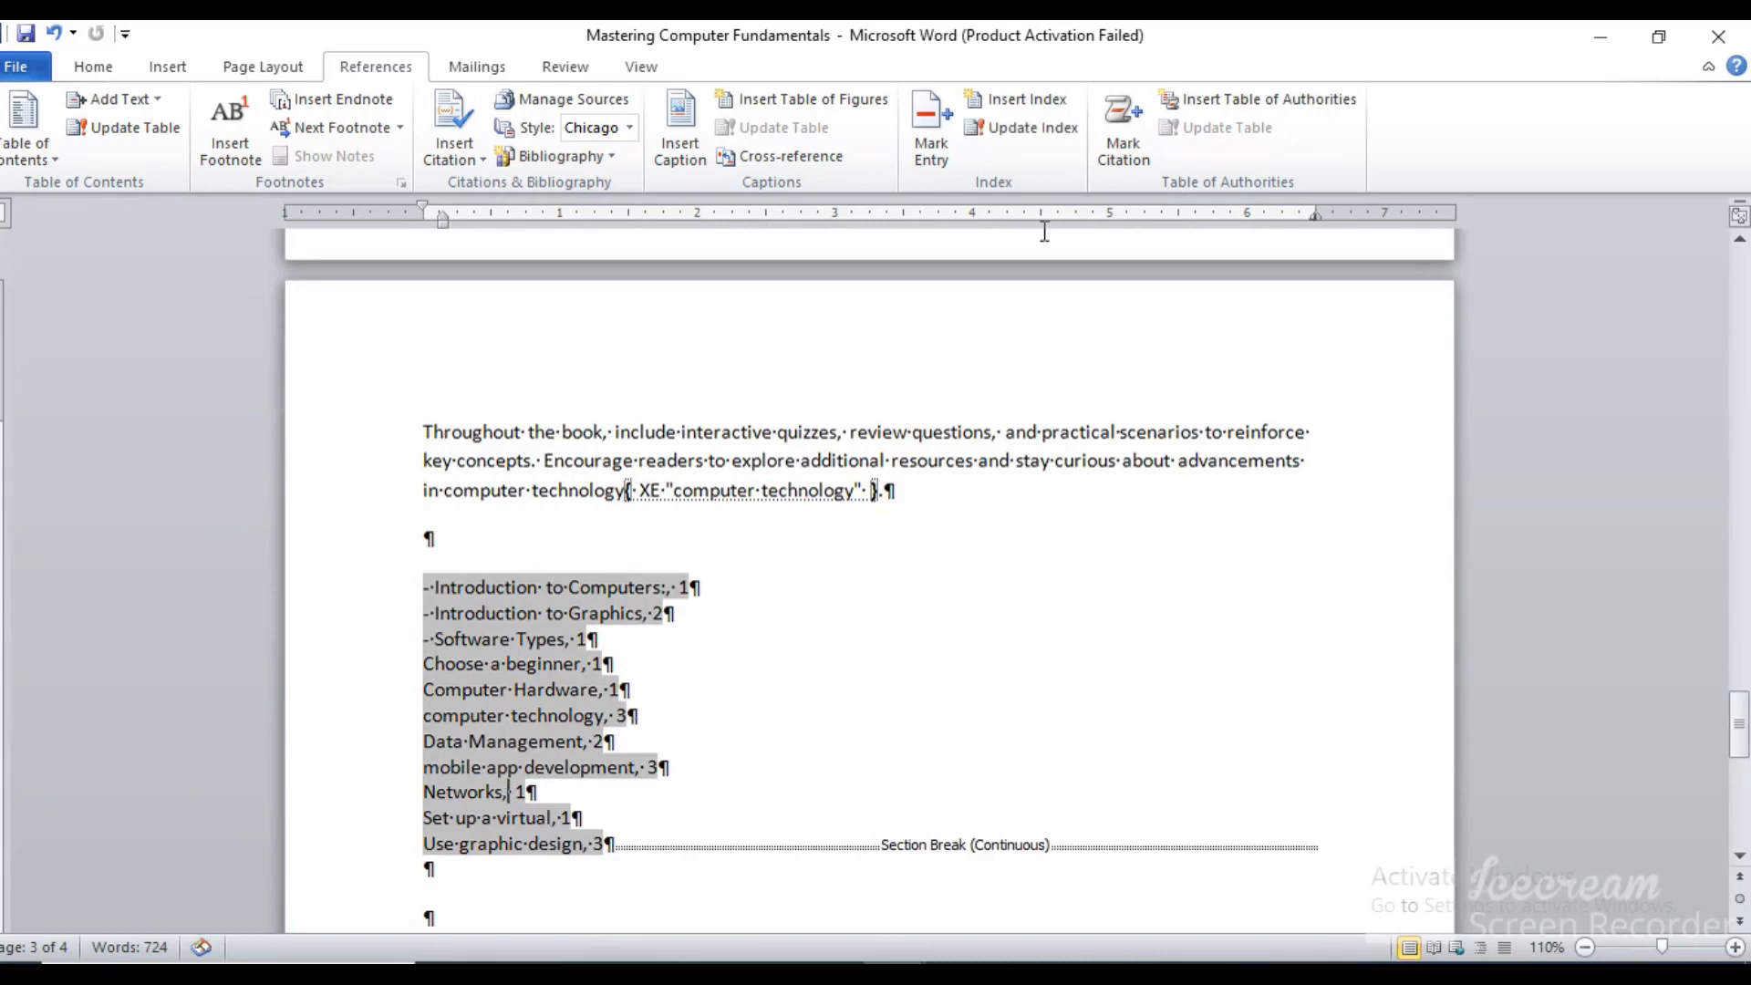
{"action": "left_click", "coordinate": [1019, 137]}
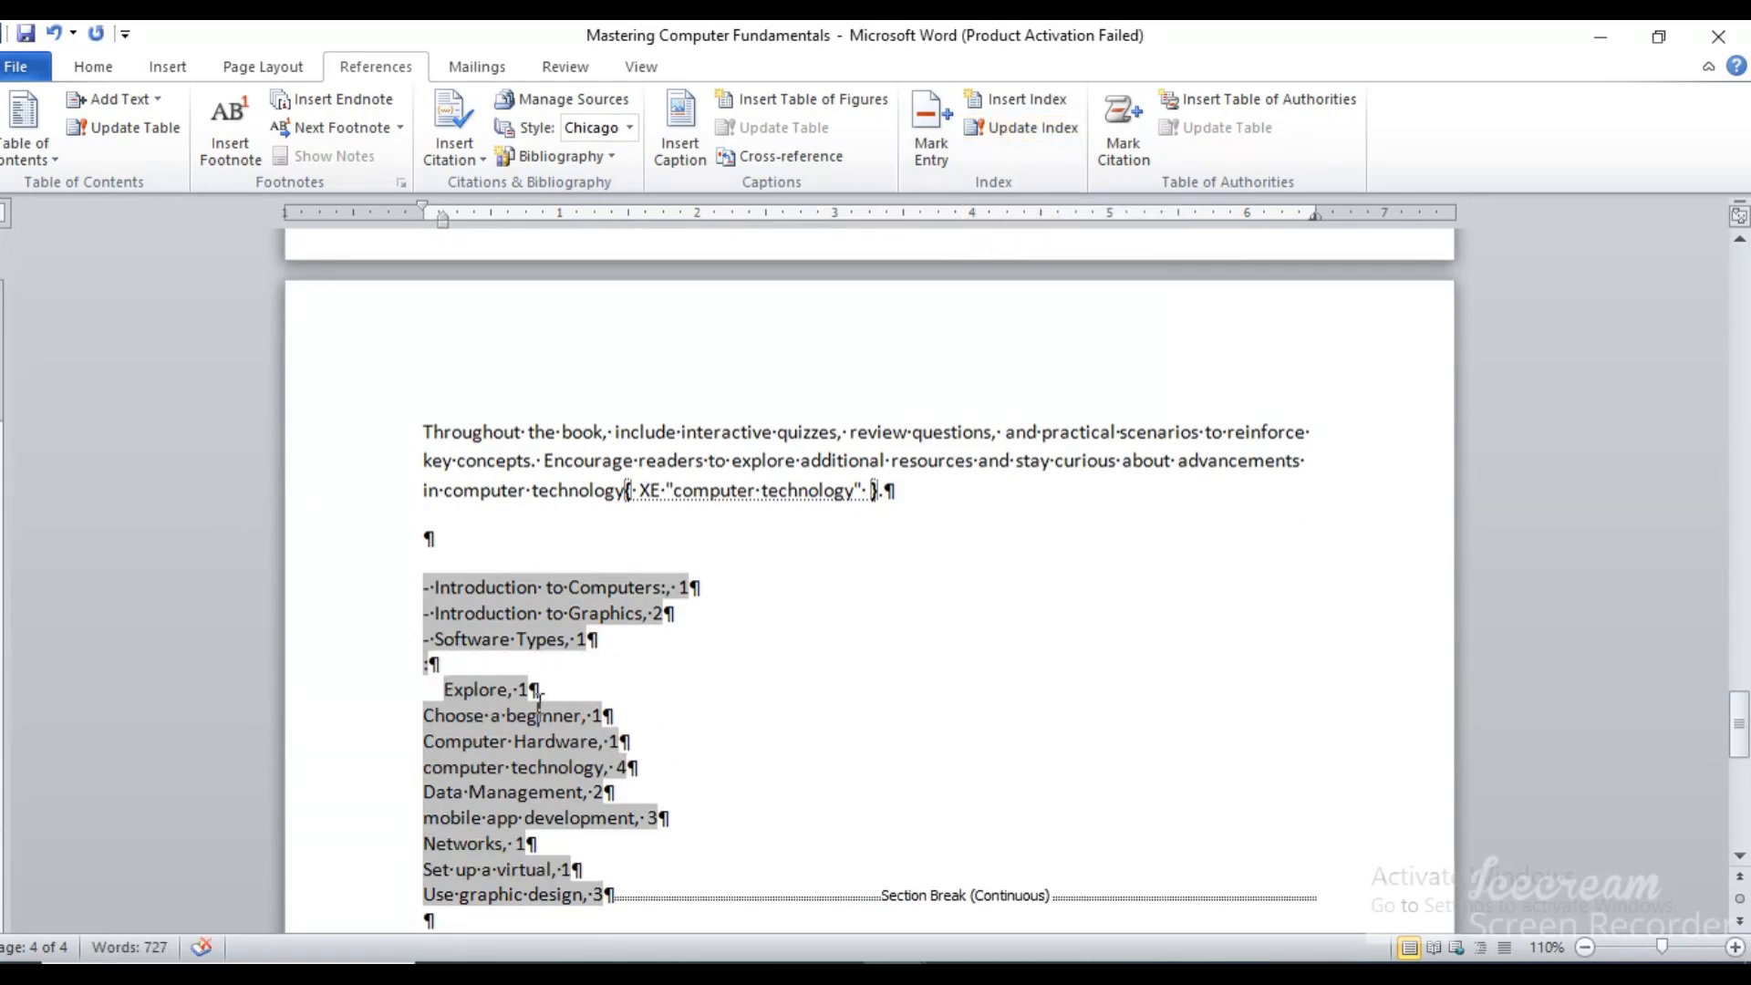
{"action": "left_click_drag", "start_coordinate": [821, 686], "coordinate": [435, 686]}
{"action": "left_click", "coordinate": [801, 662]}
{"action": "mouse_move", "coordinate": [1740, 729]}
{"action": "left_mouse_down"}
{"action": "mouse_move", "coordinate": [1747, 652]}
{"action": "mouse_move", "coordinate": [1747, 734]}
{"action": "left_mouse_up"}
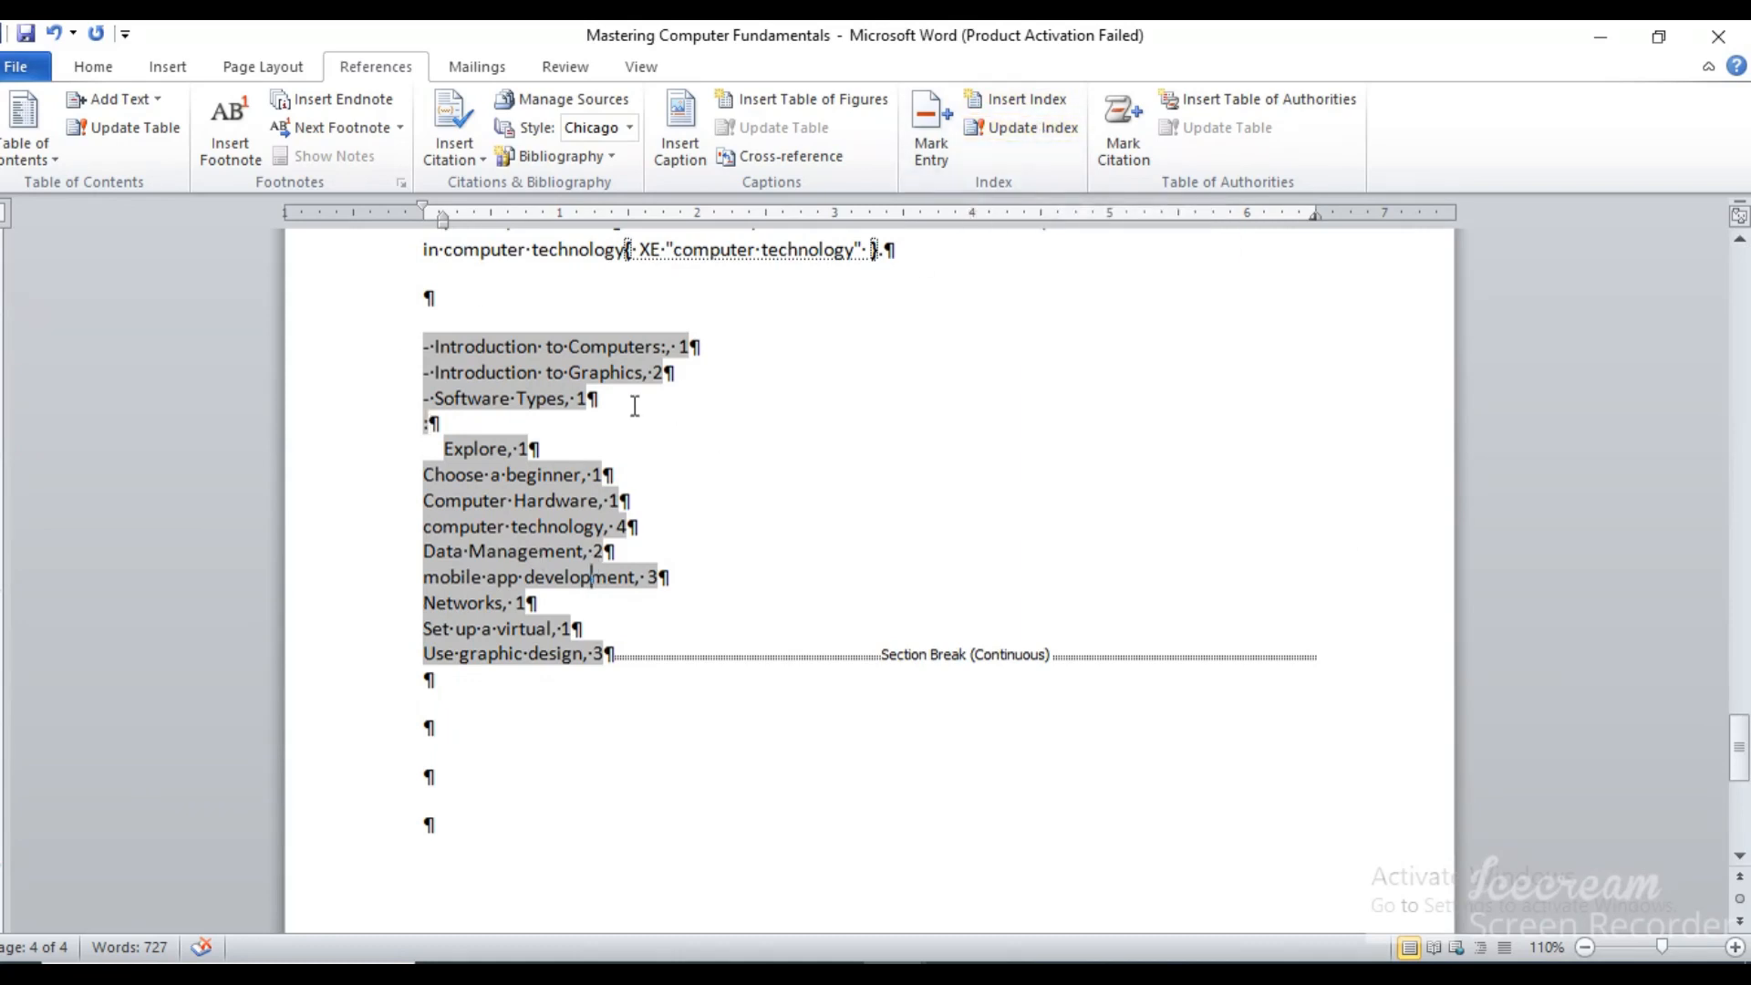
Hide the formatting marks and undo the stray tab added after the "Networks" index entry
{"action": "left_click", "coordinate": [96, 70]}
{"action": "left_click", "coordinate": [800, 110]}
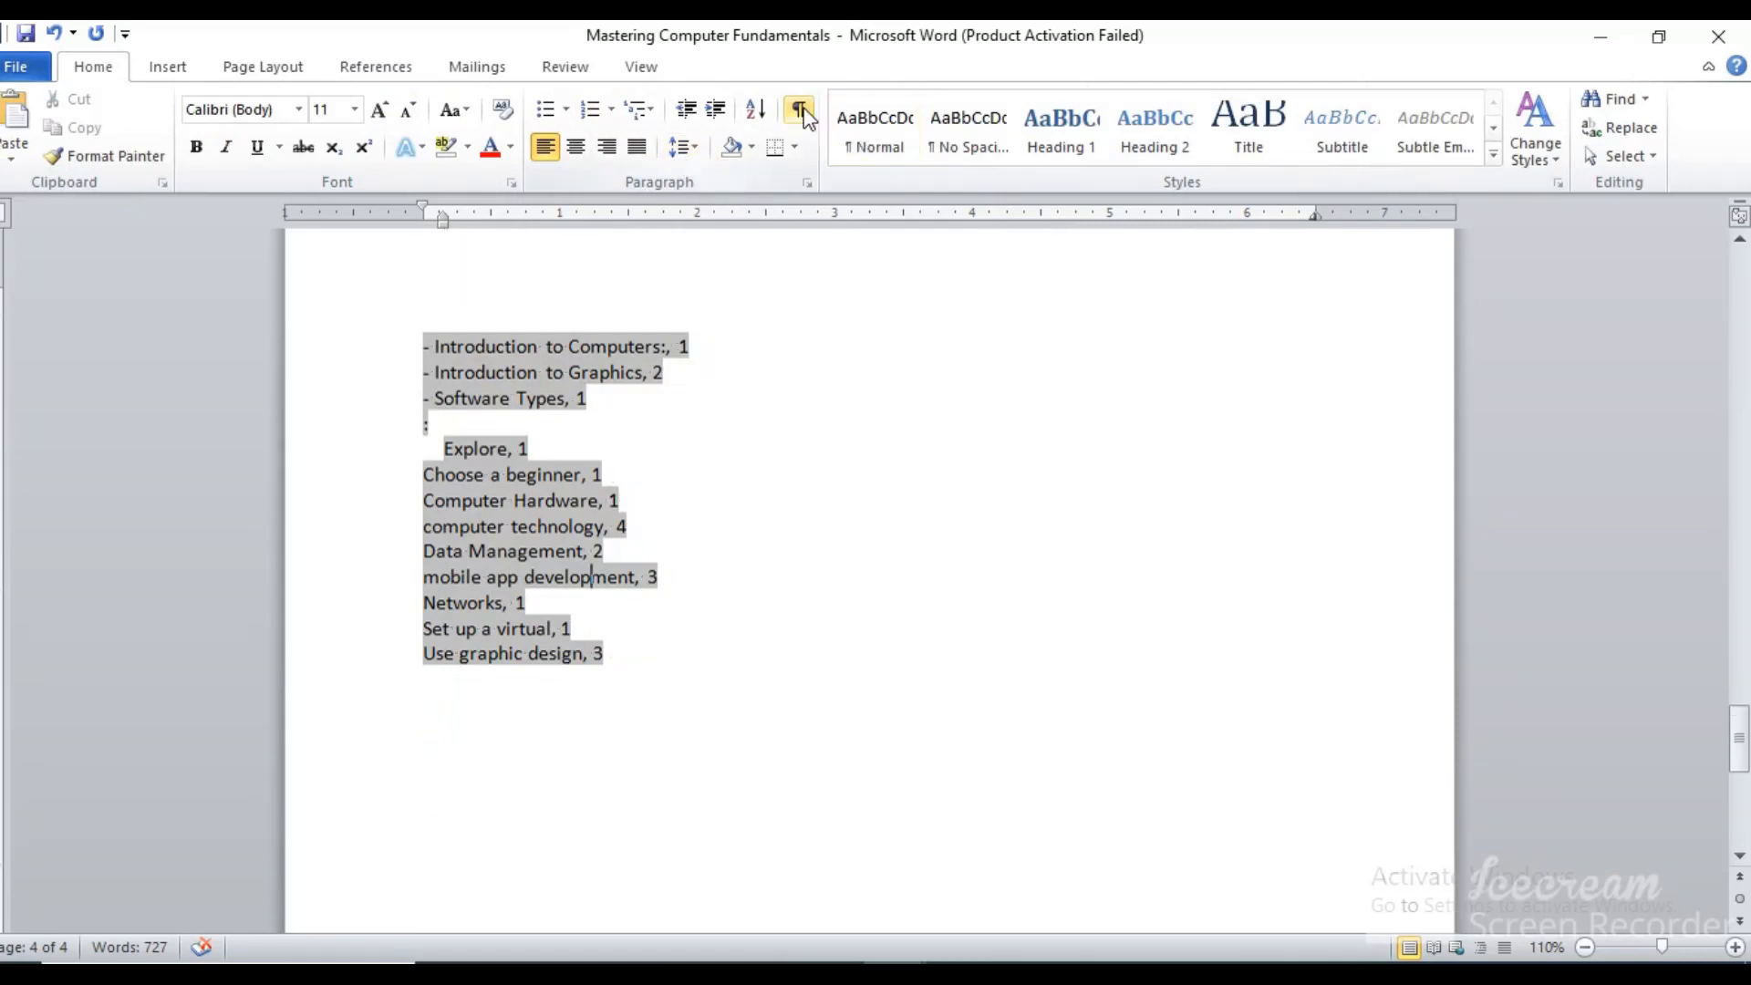
{"action": "double_click", "coordinate": [727, 613]}
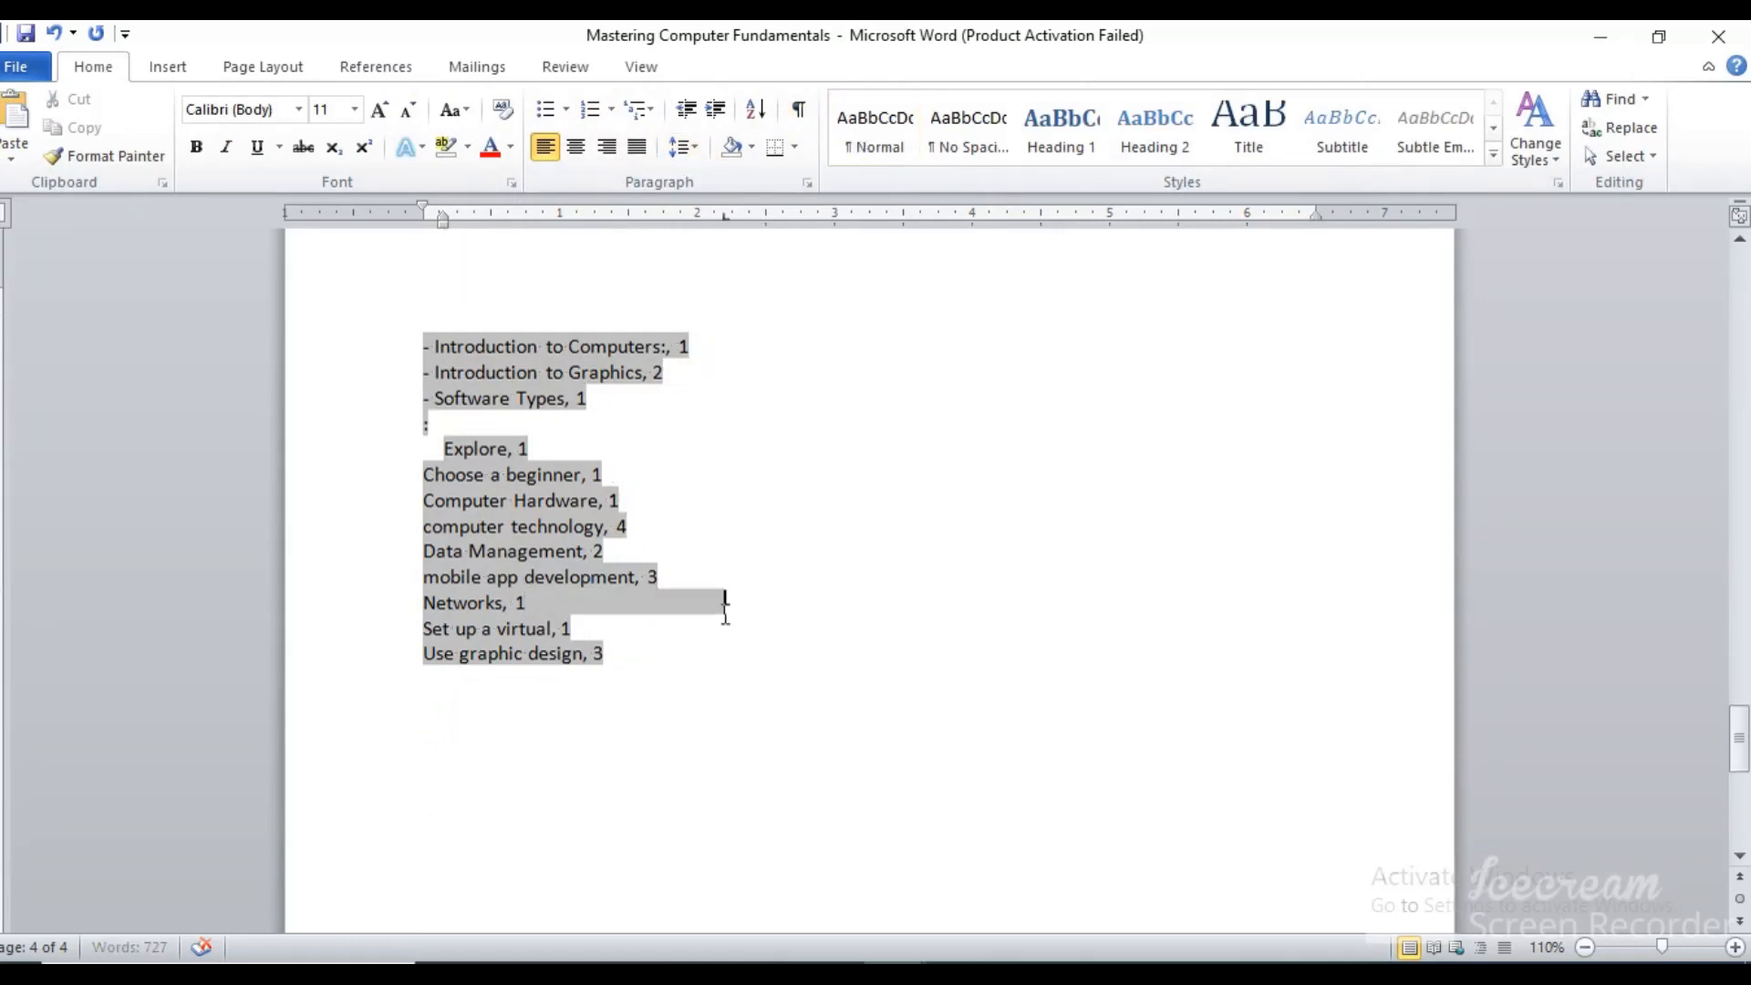
{"action": "key", "text": "ctrl+z"}
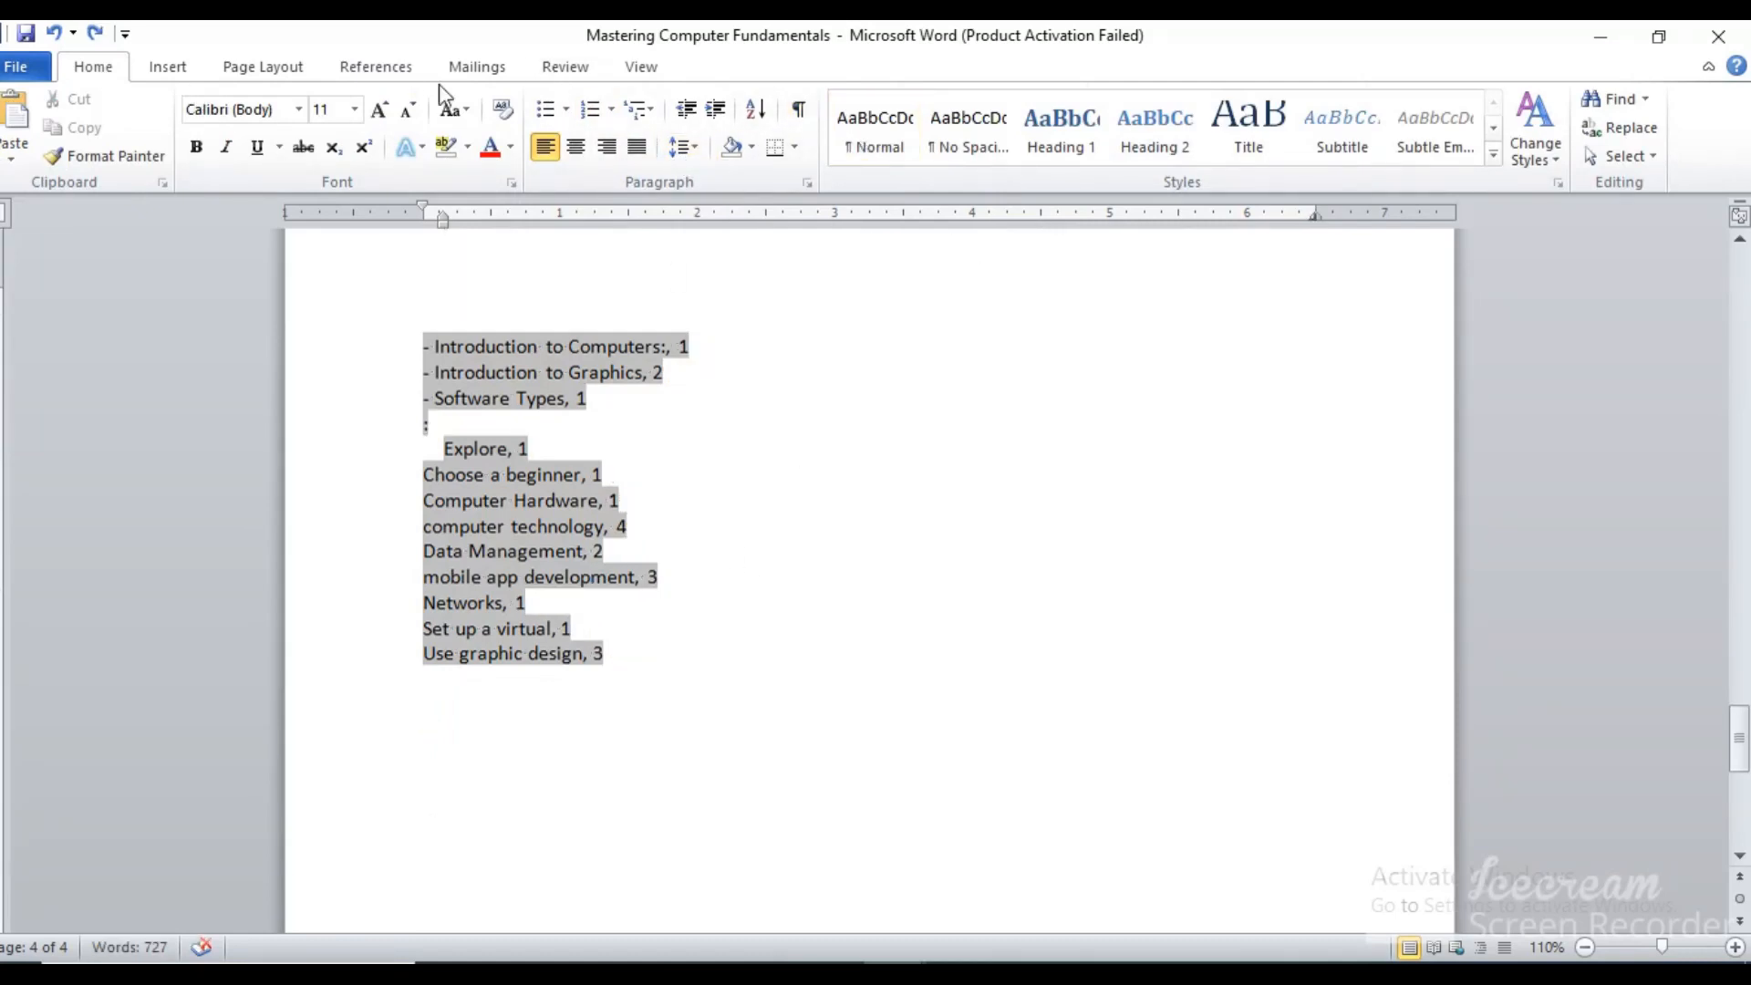
Try replacing the index with a three-column layout and undo the replacement
{"action": "left_click", "coordinate": [378, 68]}
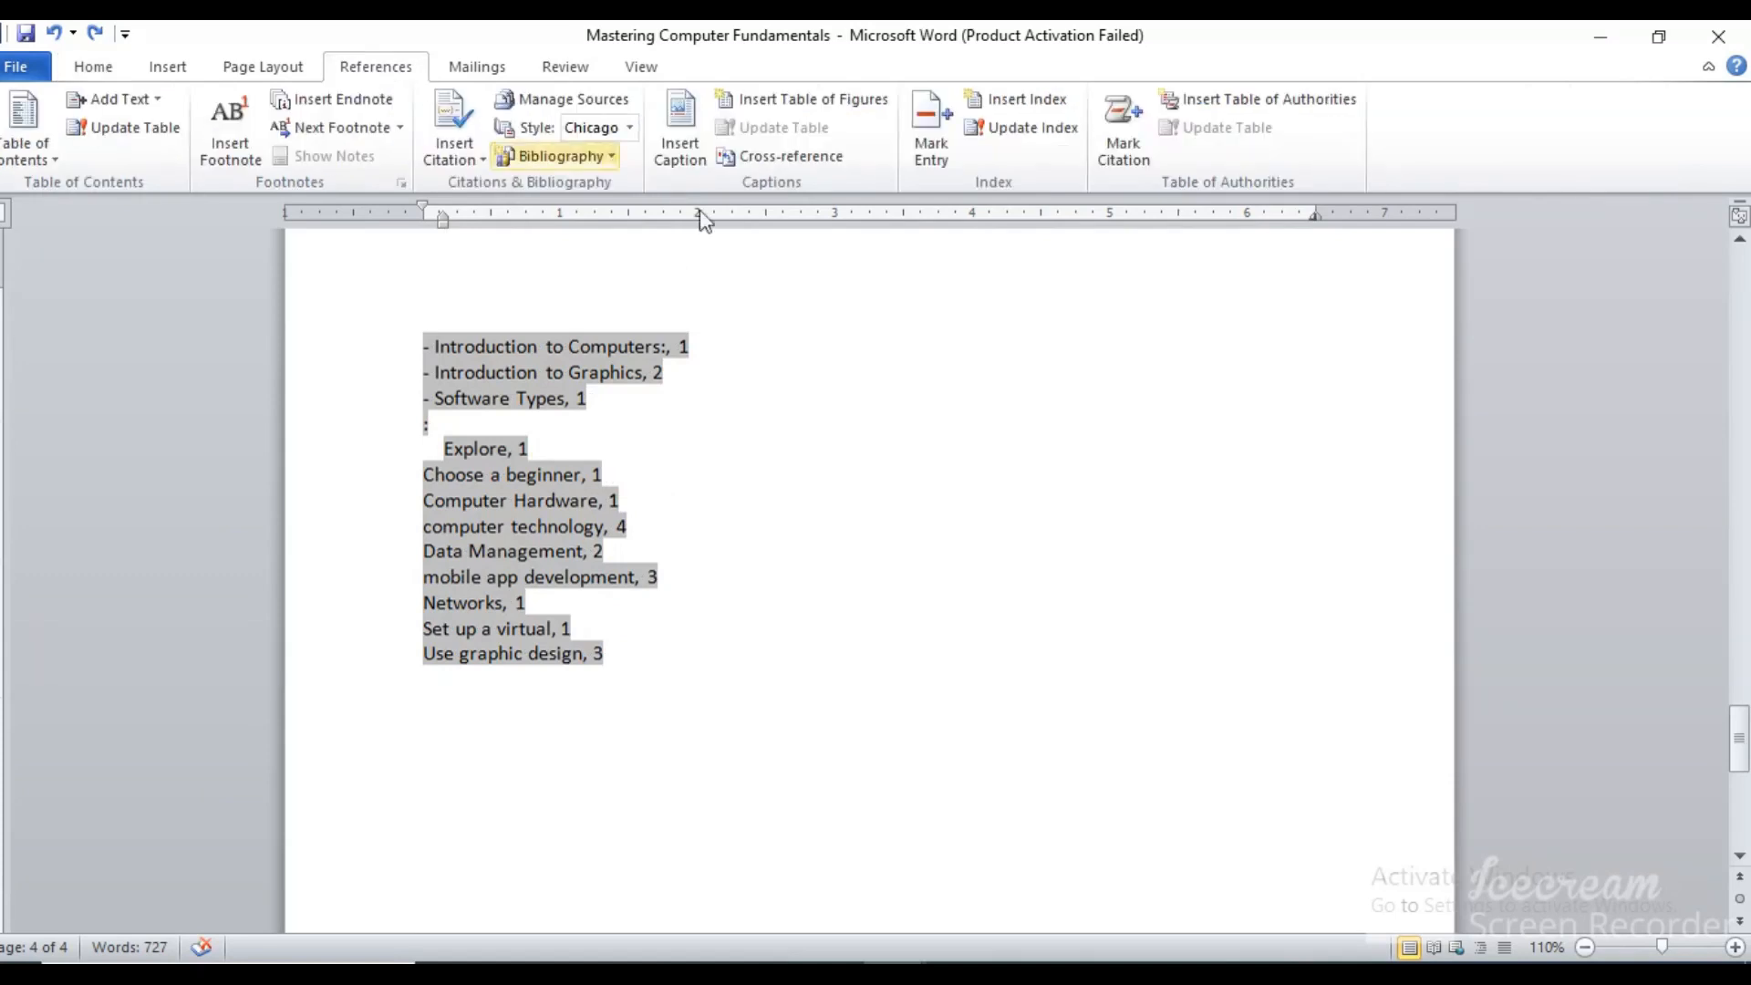
{"action": "left_click", "coordinate": [1036, 101]}
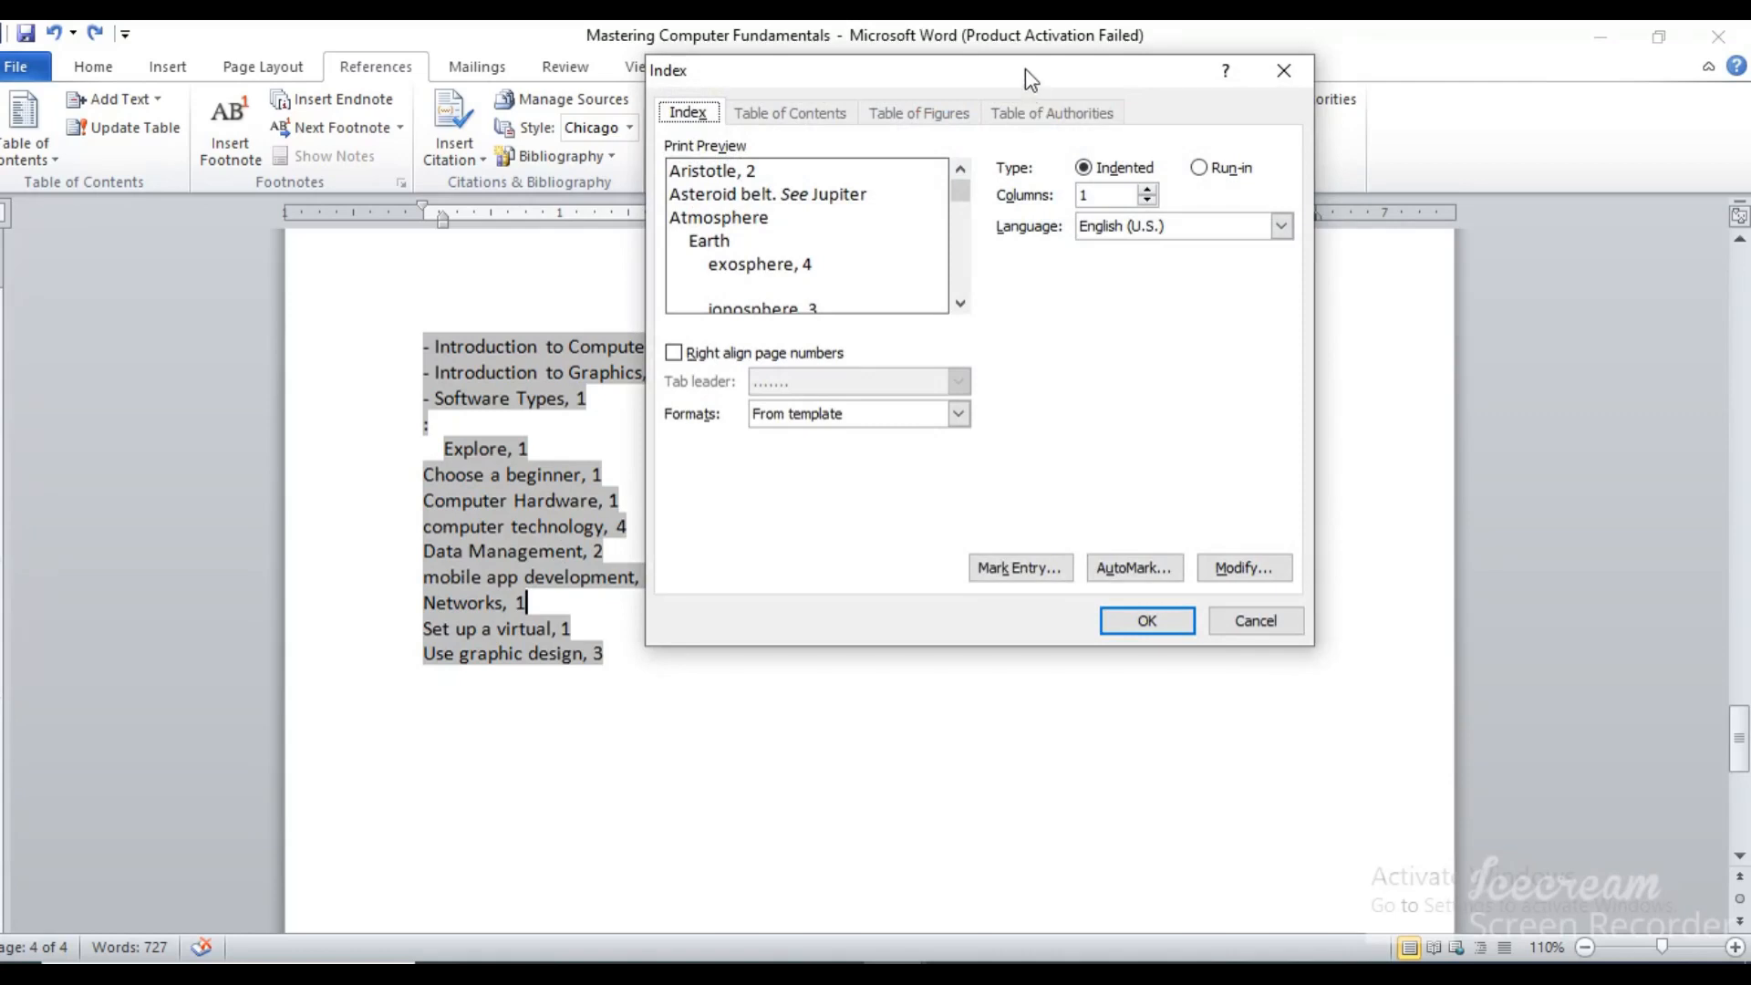
{"action": "left_click_drag", "start_coordinate": [1025, 68], "coordinate": [1221, 102]}
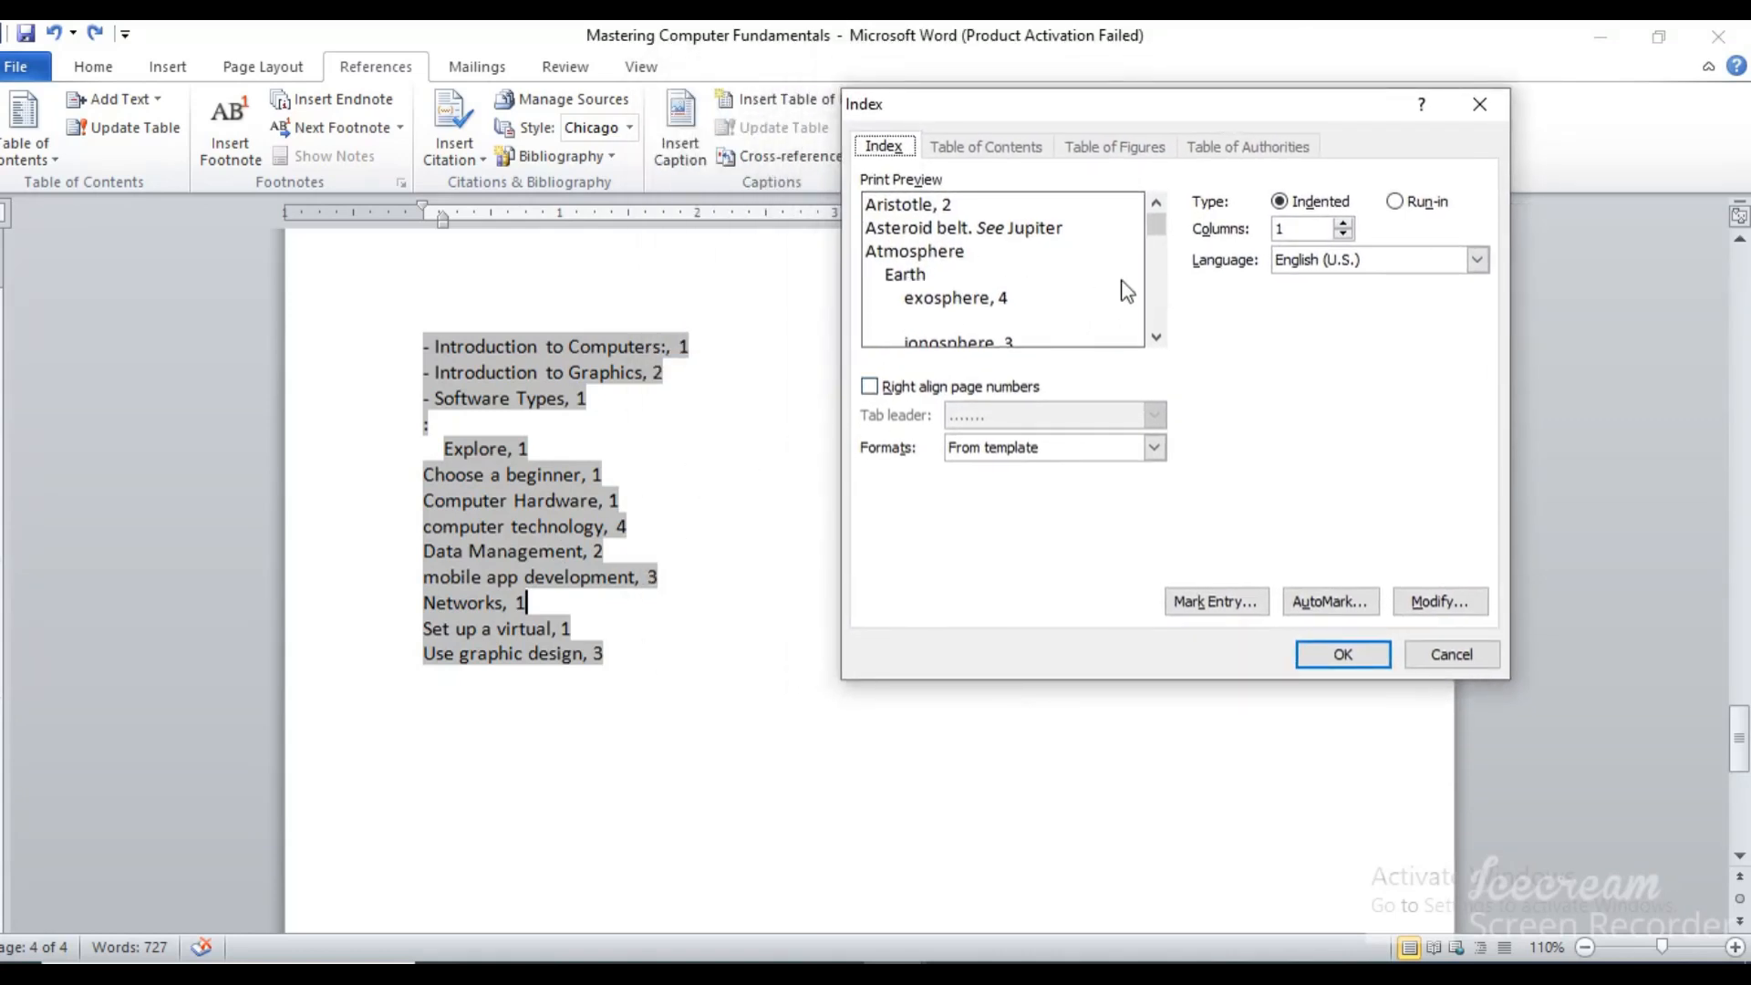
{"action": "left_click", "coordinate": [1344, 224]}
{"action": "left_click", "coordinate": [1315, 653]}
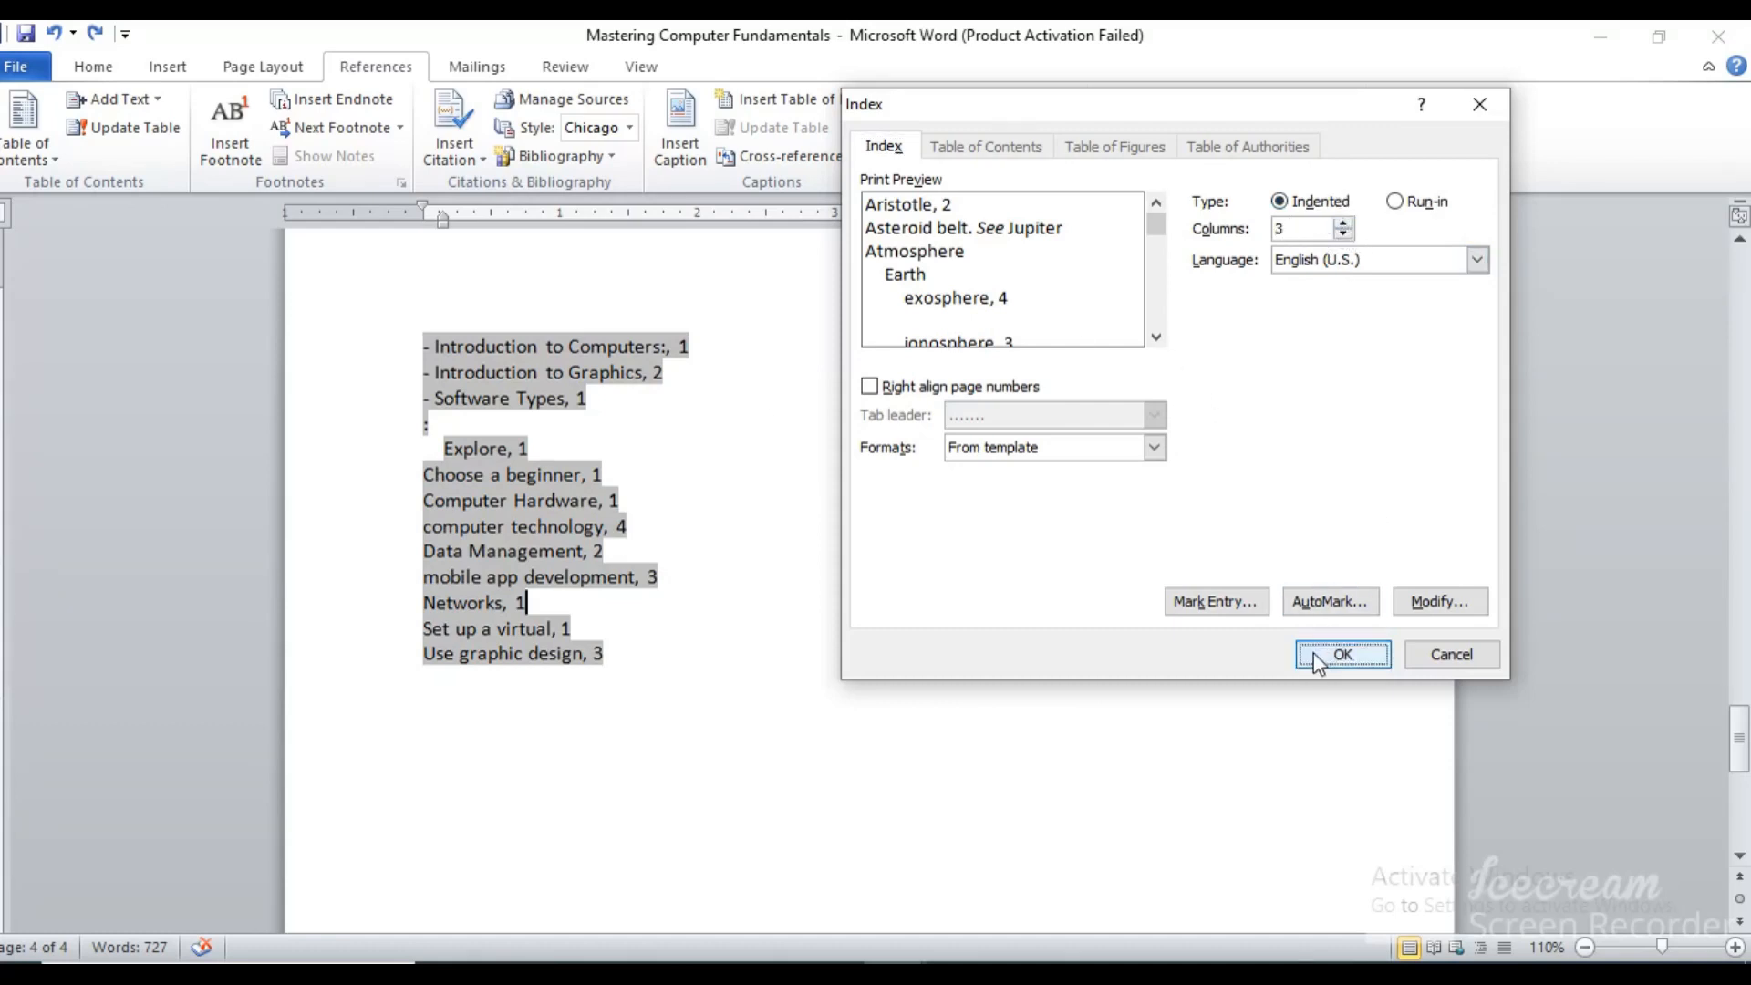
{"action": "left_click", "coordinate": [766, 569]}
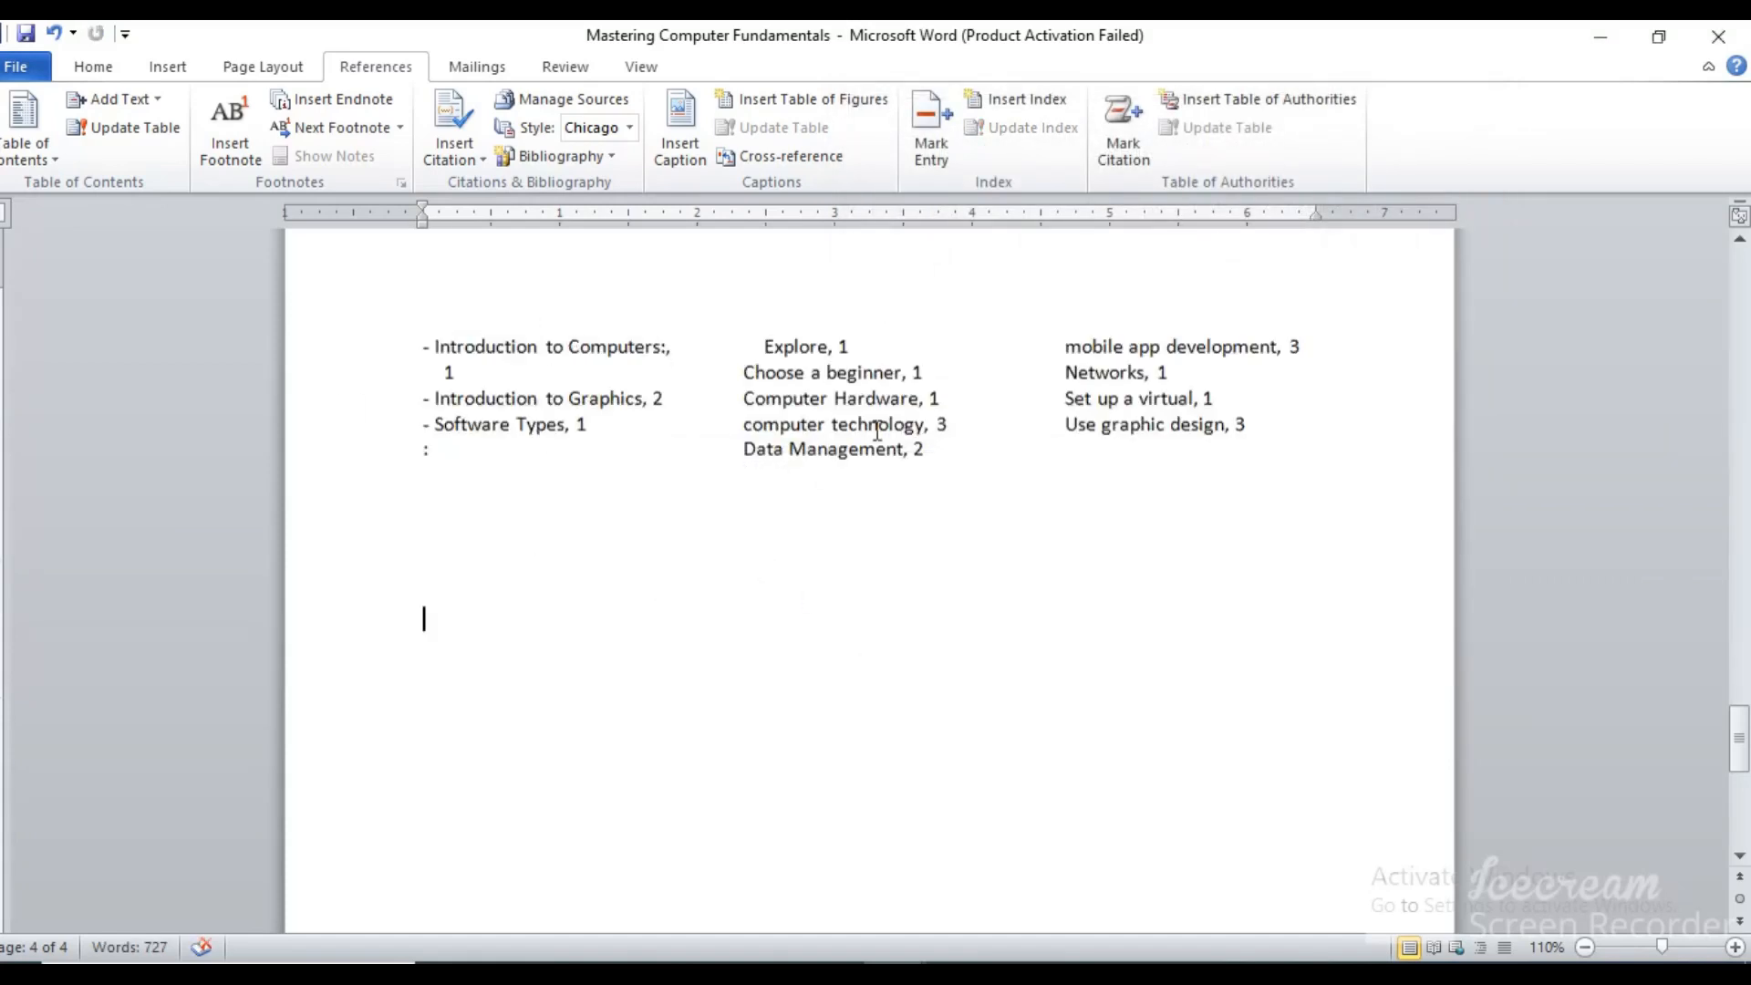
{"action": "key", "text": "ctrl+z"}
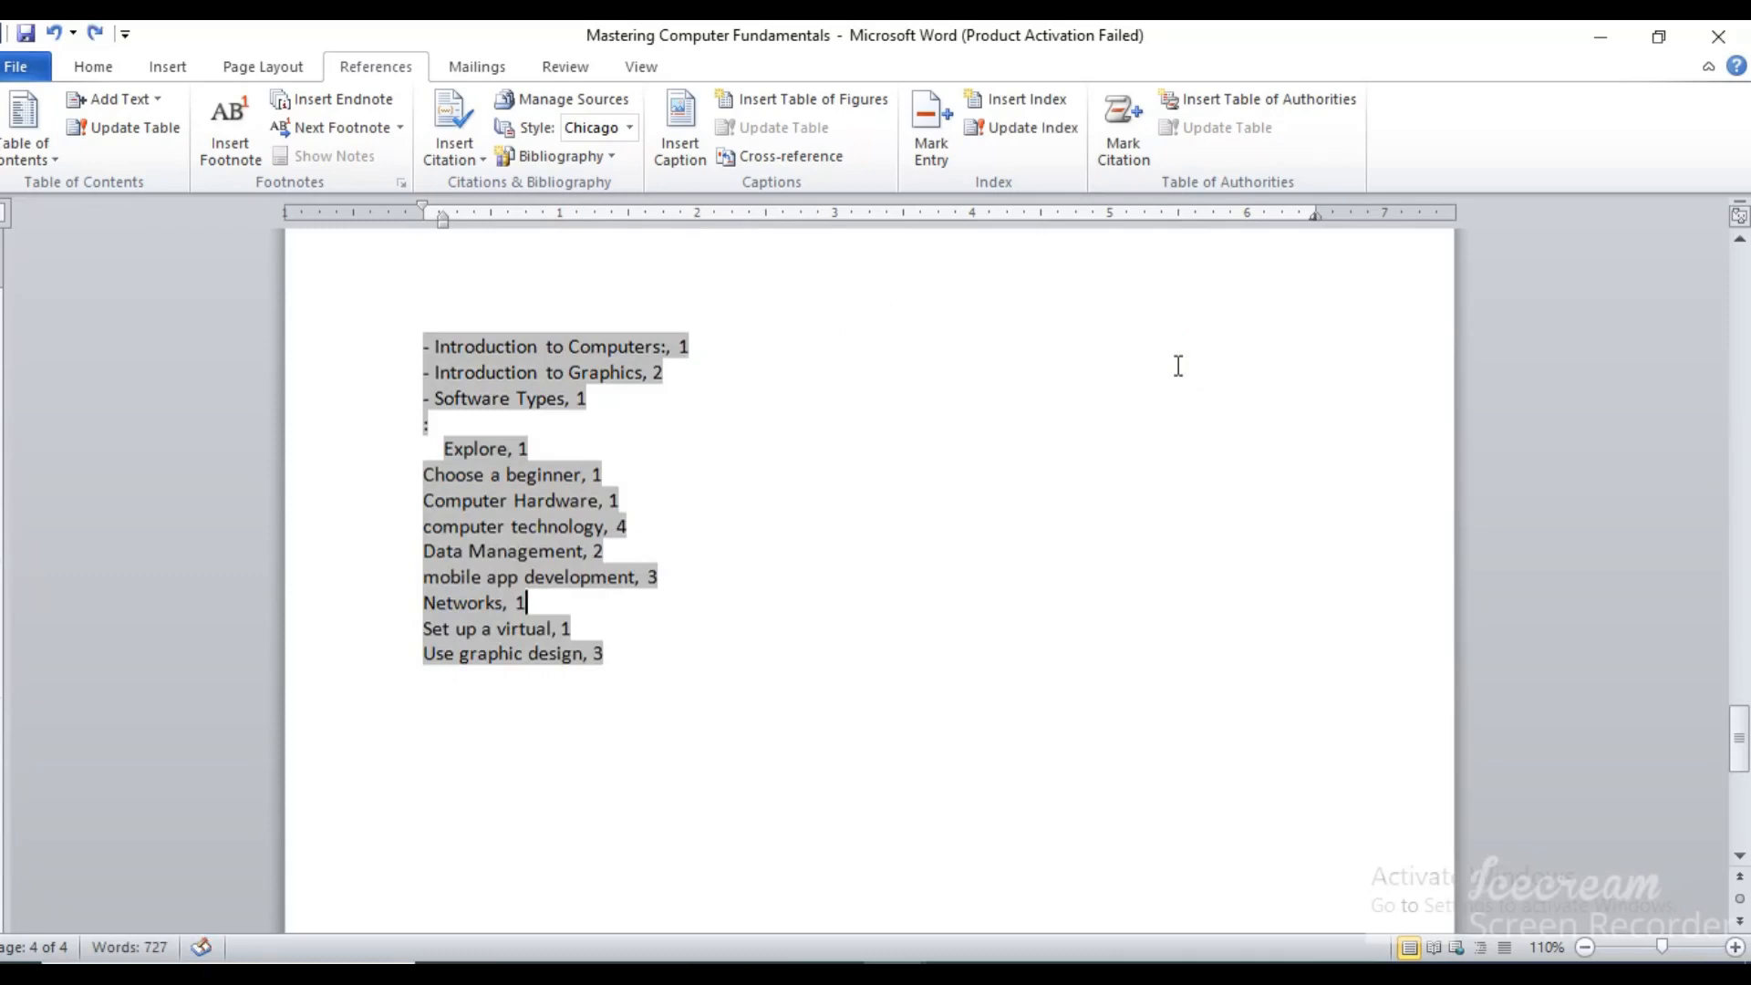
Replace the index with a one-column version that has right-aligned page numbers and a dotted tab leader
{"action": "left_click", "coordinate": [1061, 106]}
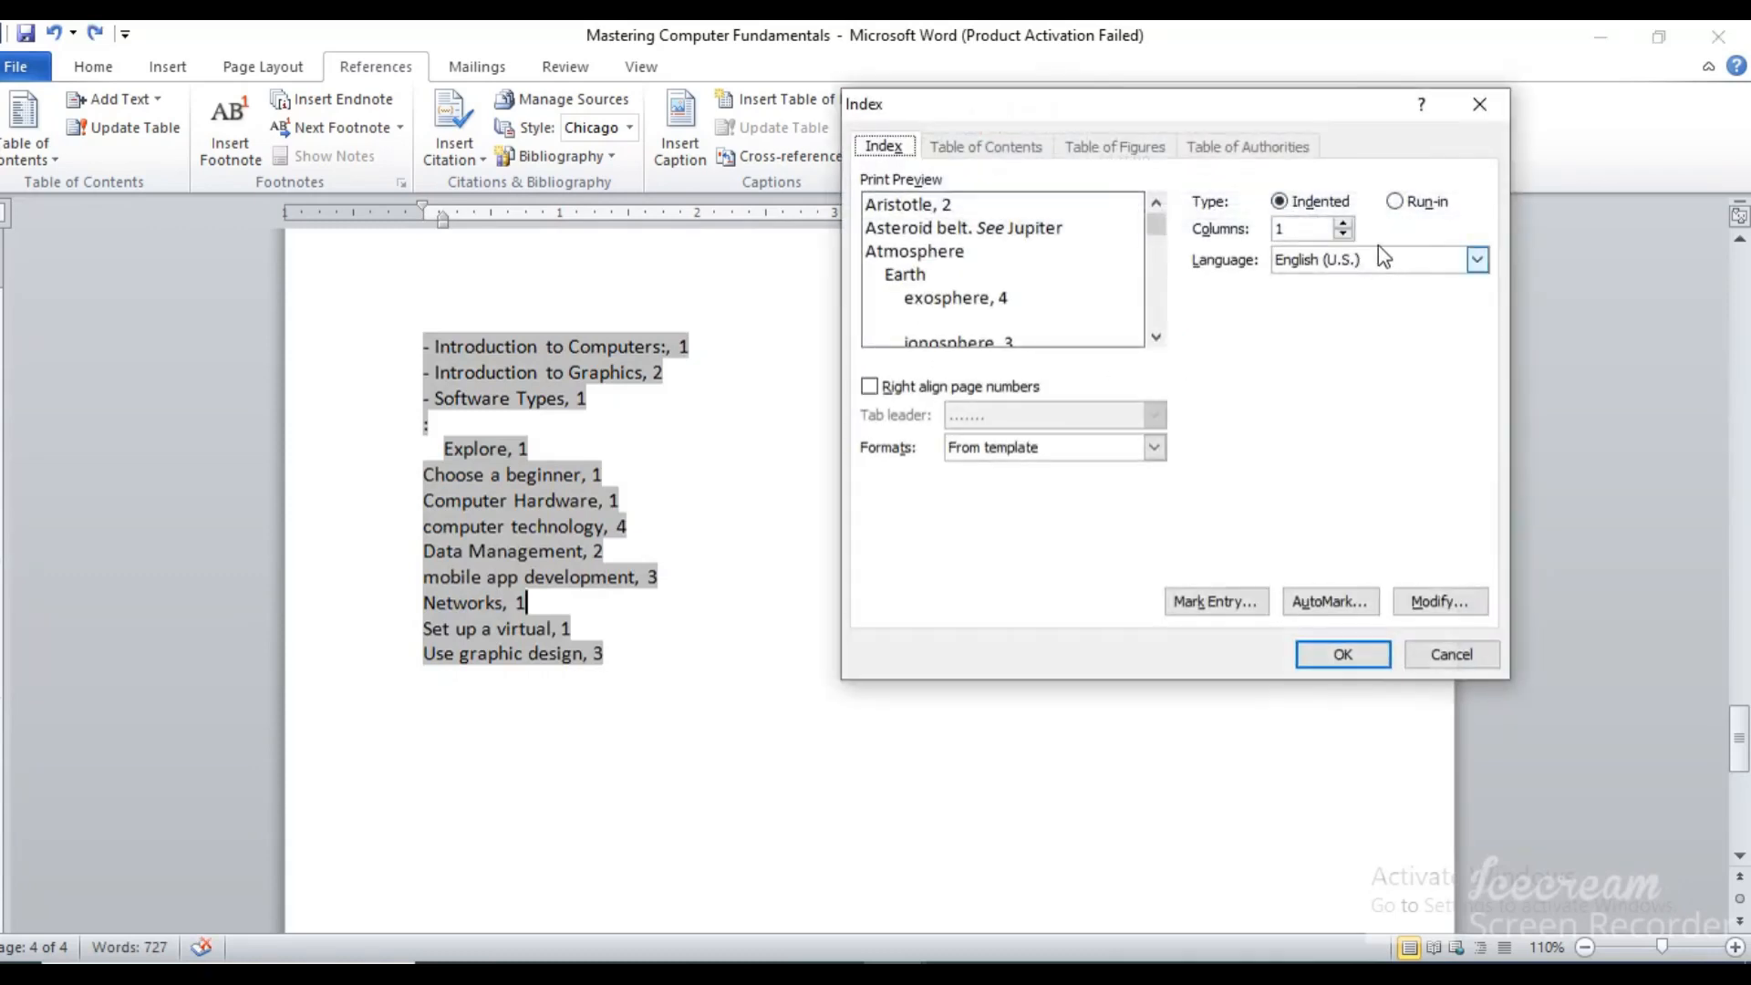
{"action": "left_click", "coordinate": [900, 395]}
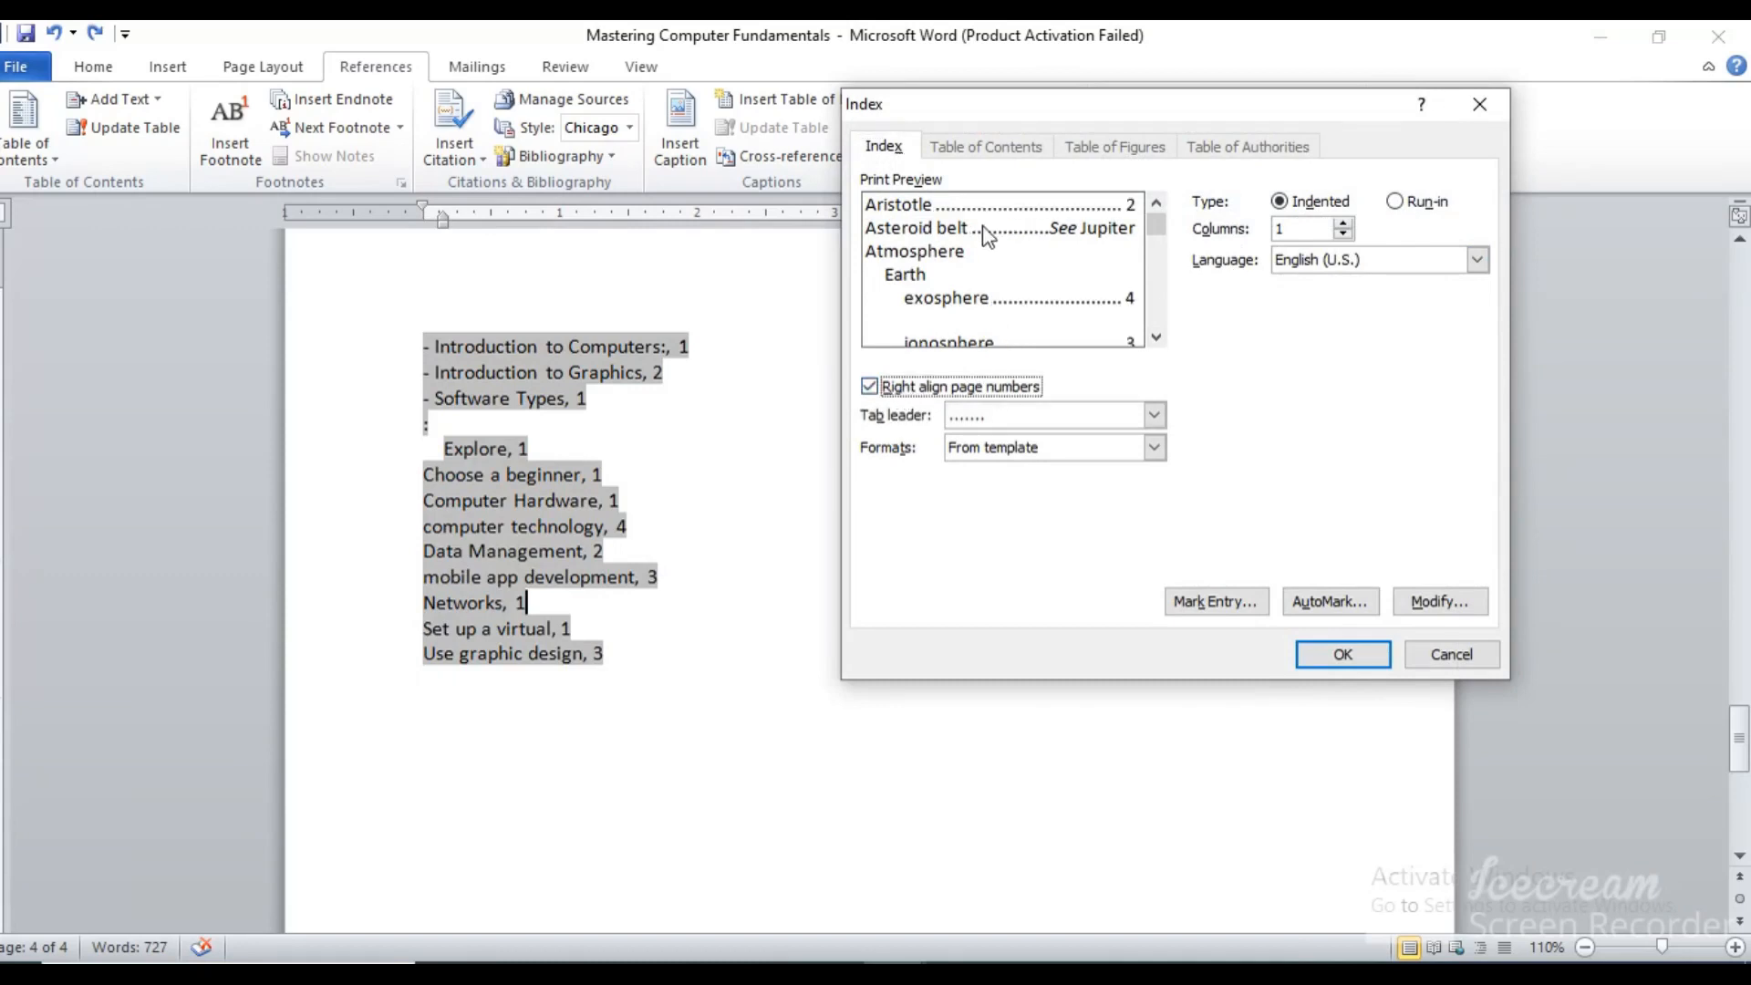
{"action": "left_click", "coordinate": [1331, 664]}
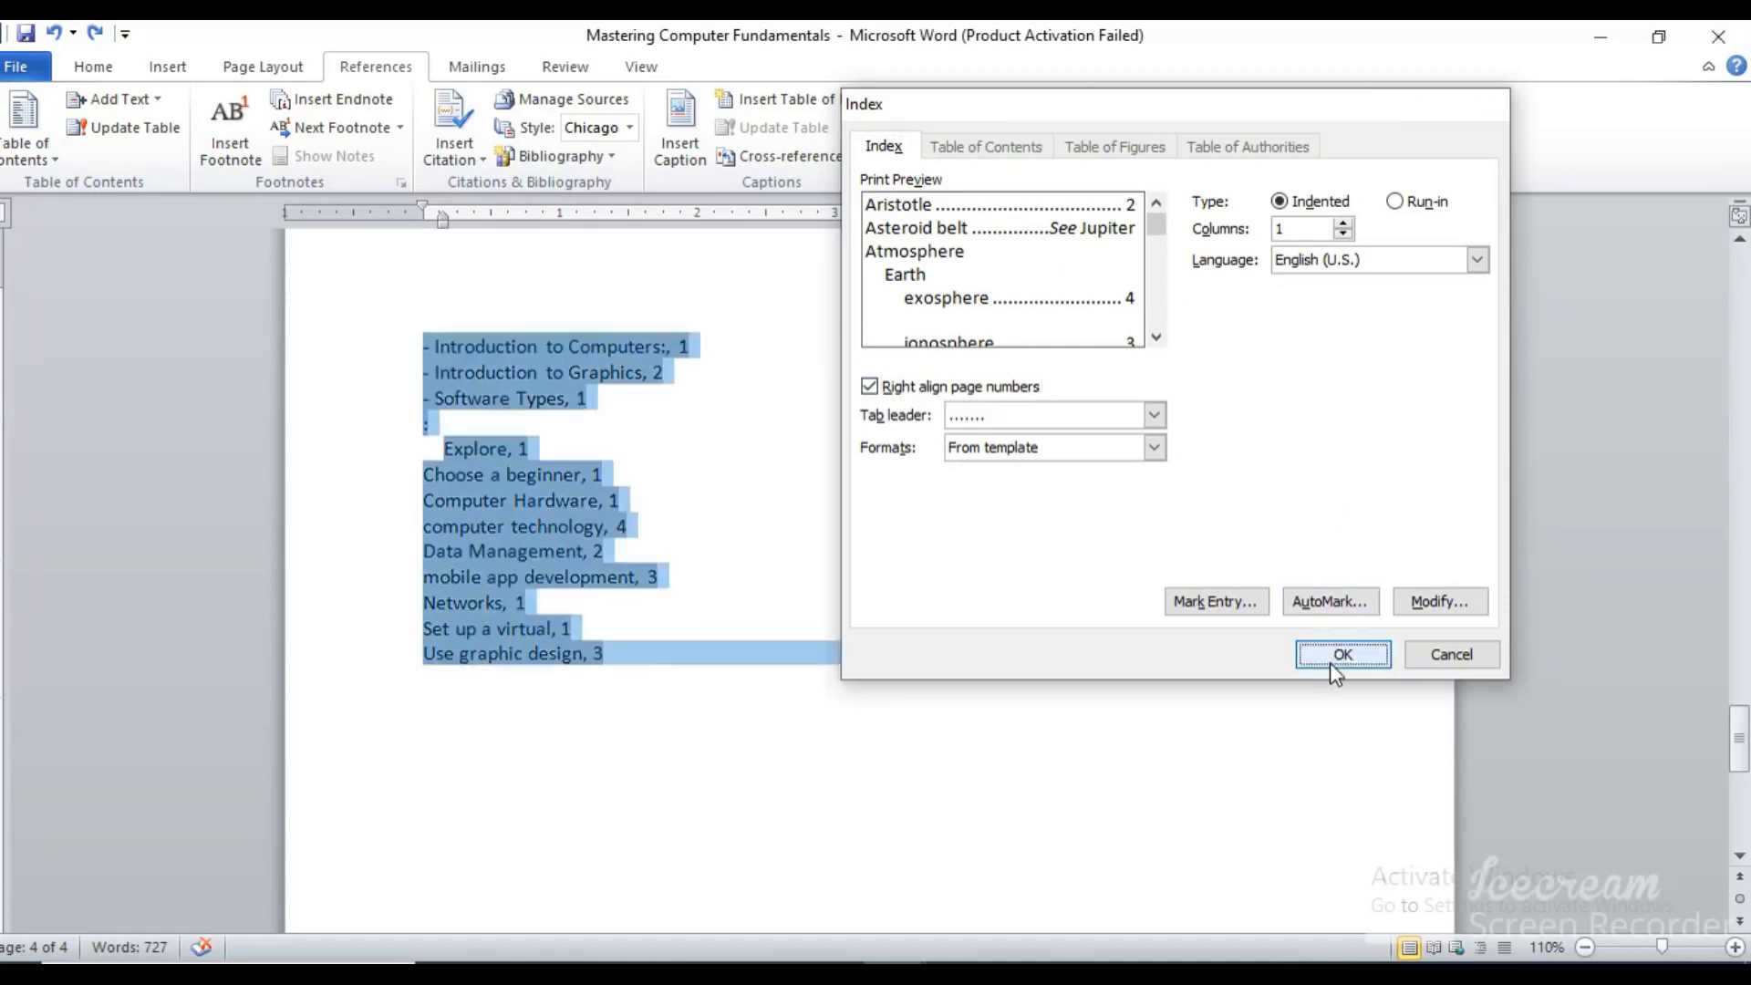
{"action": "left_click", "coordinate": [765, 569]}
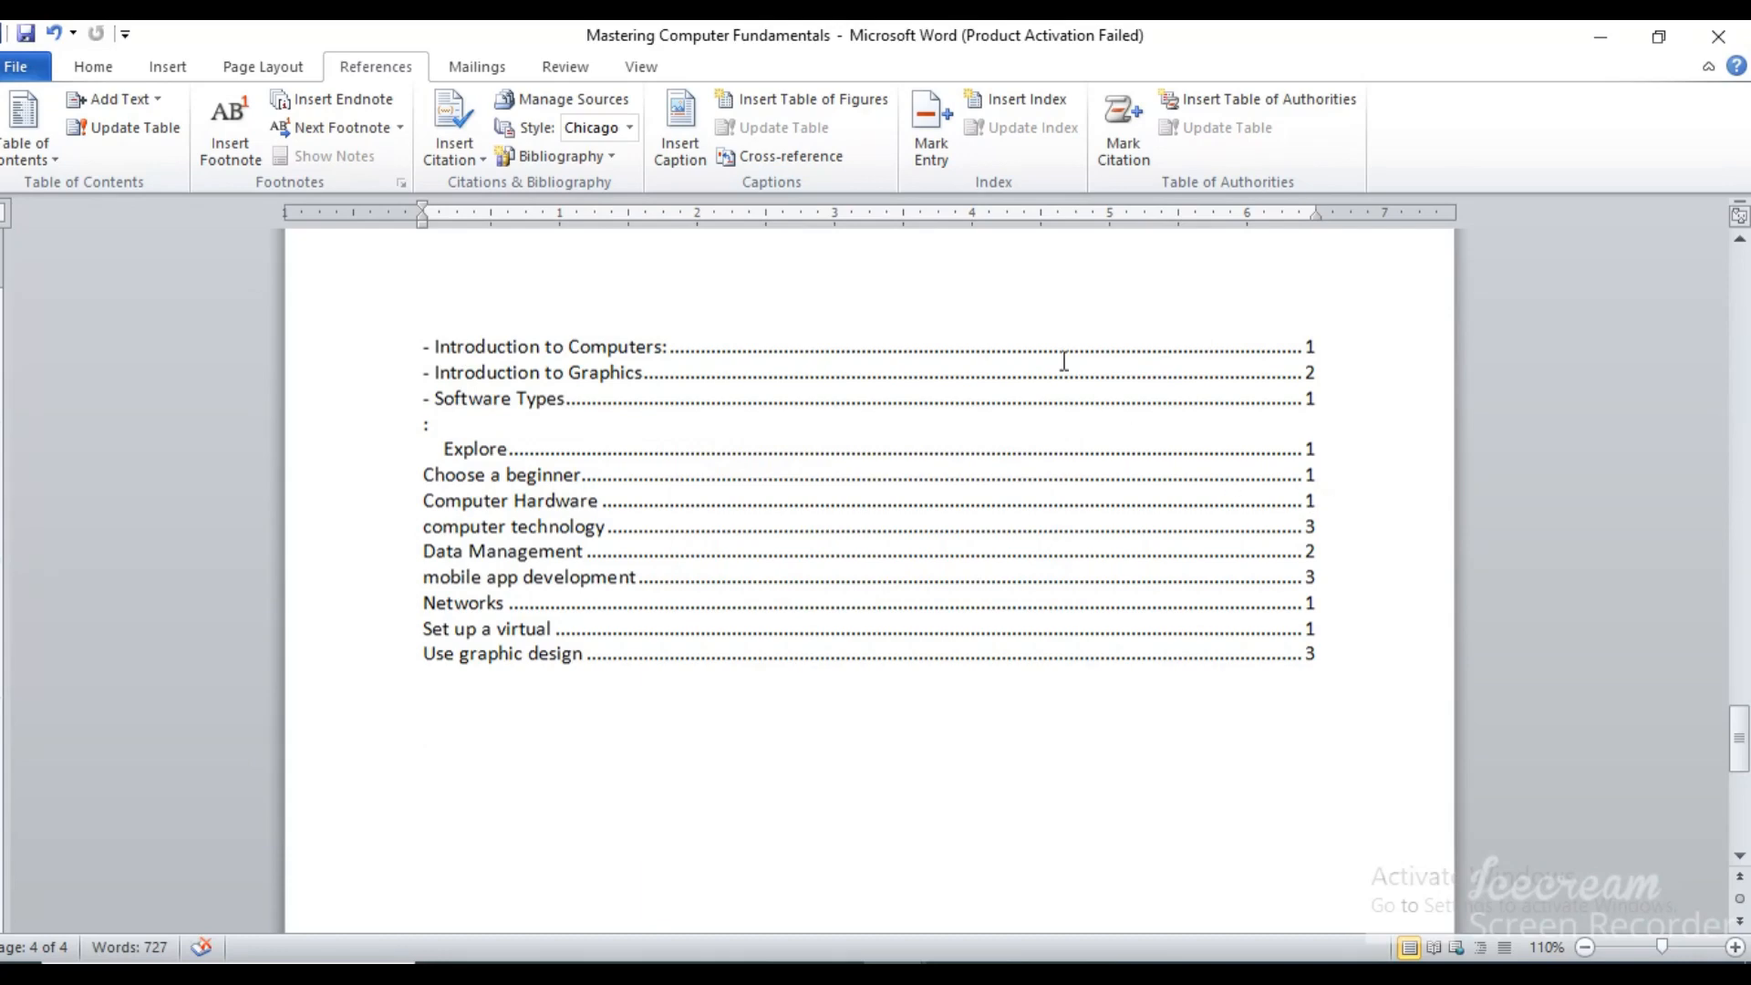
Reopen the settings of the existing index, try the solid-line tab leader, settle on dashes, and keep the language at English (U.S.)
{"action": "left_click", "coordinate": [872, 369]}
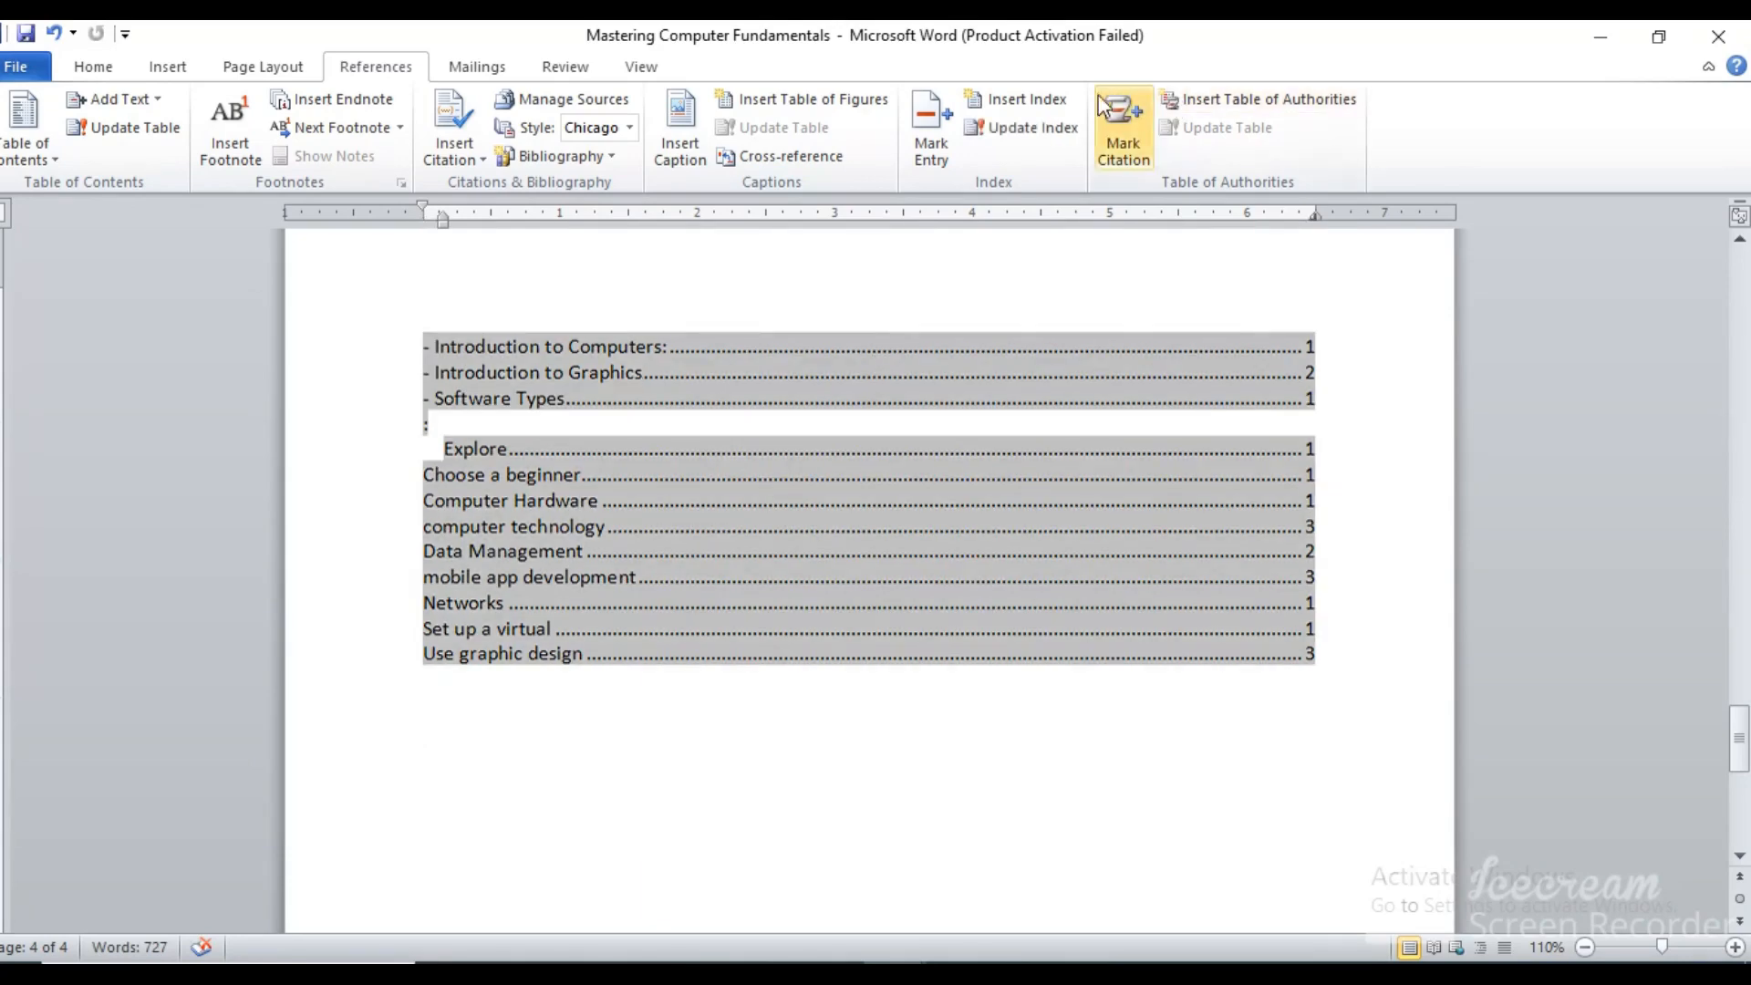
{"action": "left_click", "coordinate": [1049, 100]}
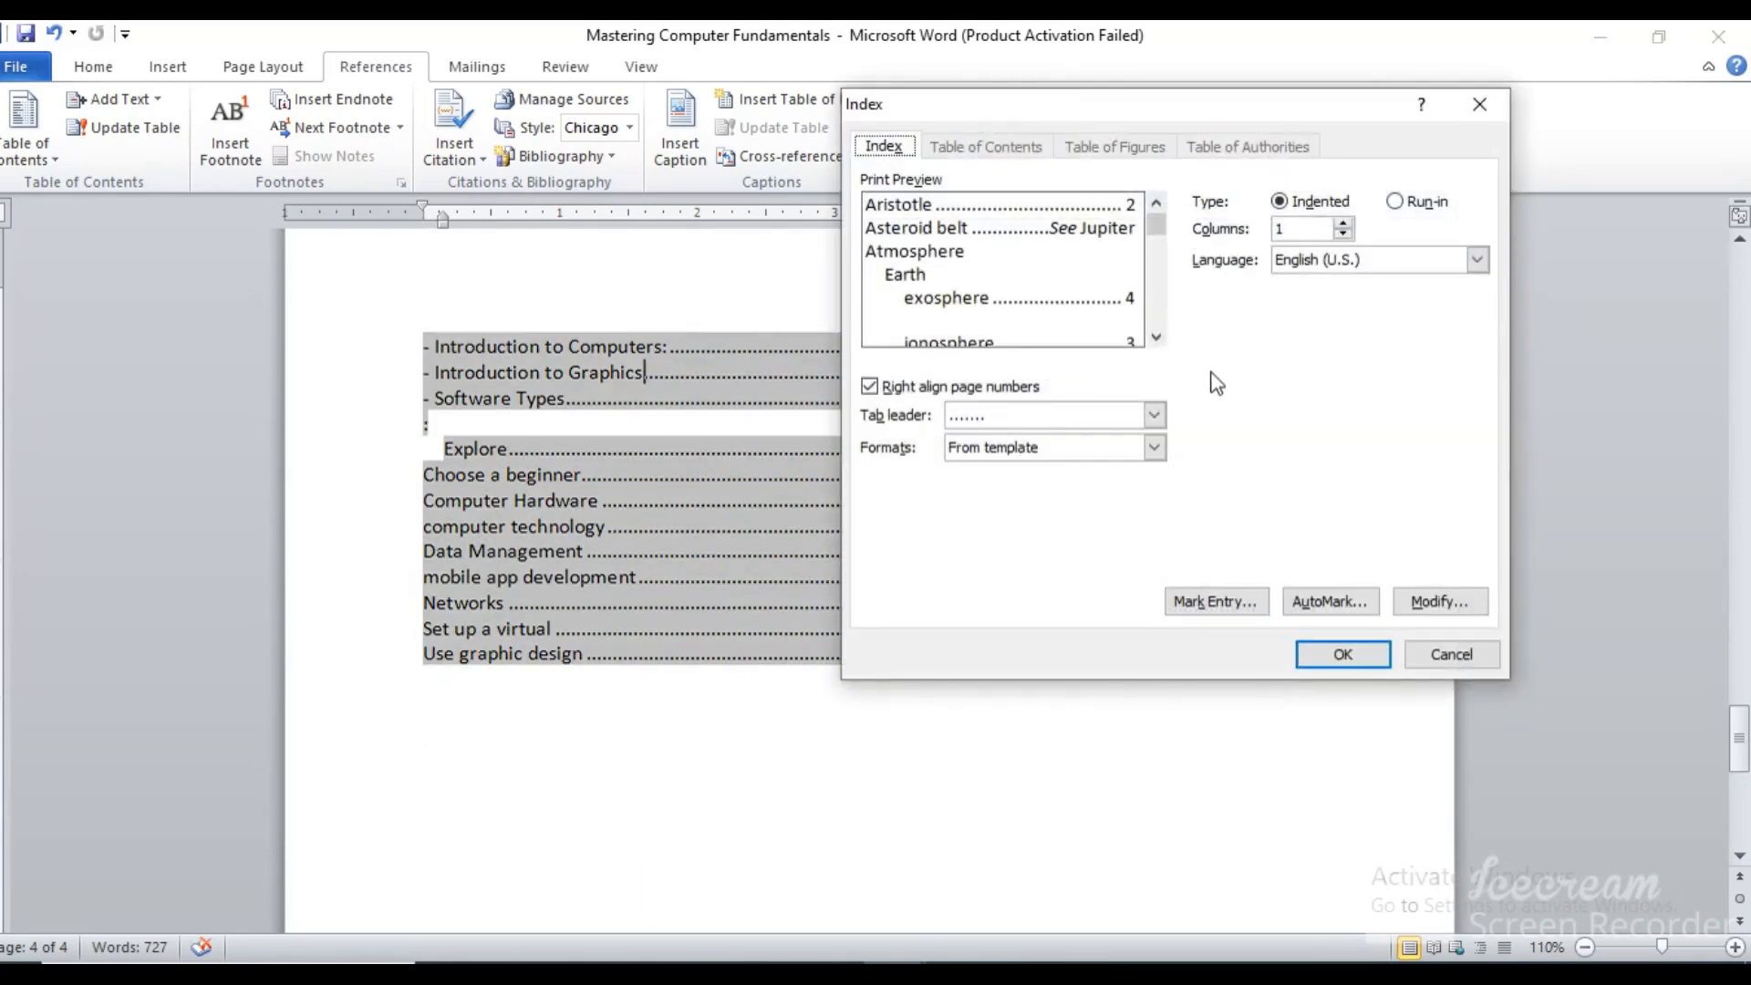
{"action": "left_click", "coordinate": [1154, 416]}
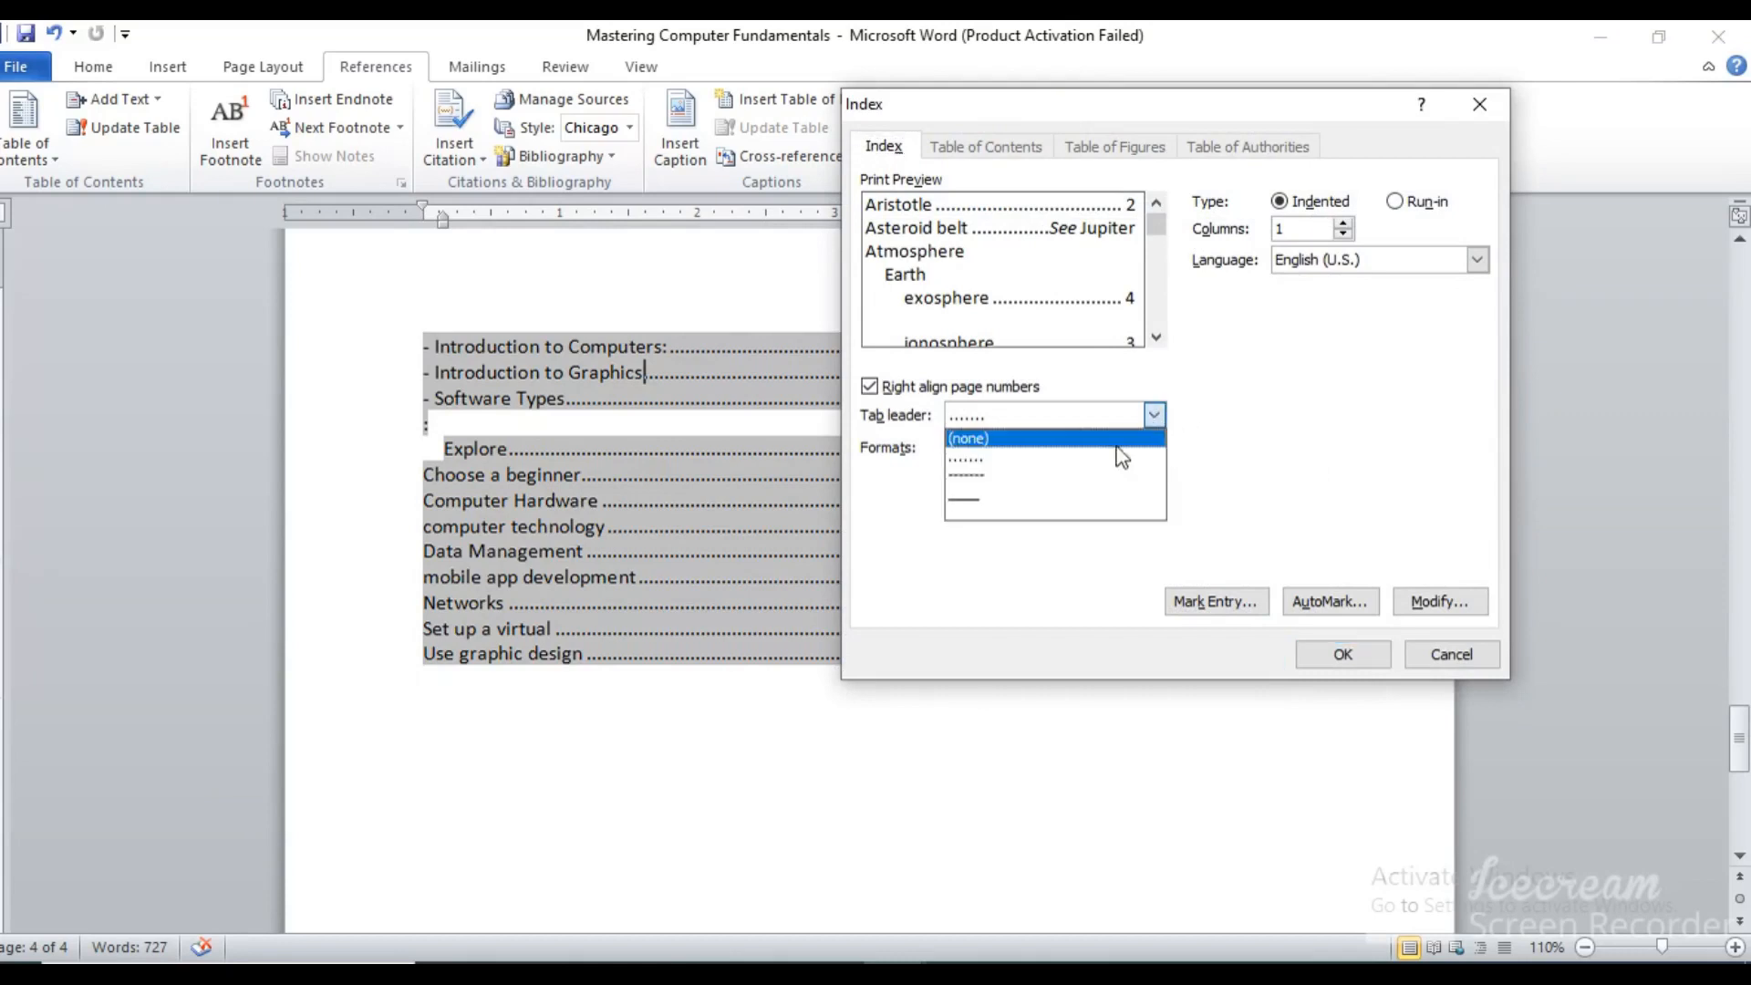
{"action": "left_click", "coordinate": [1034, 495]}
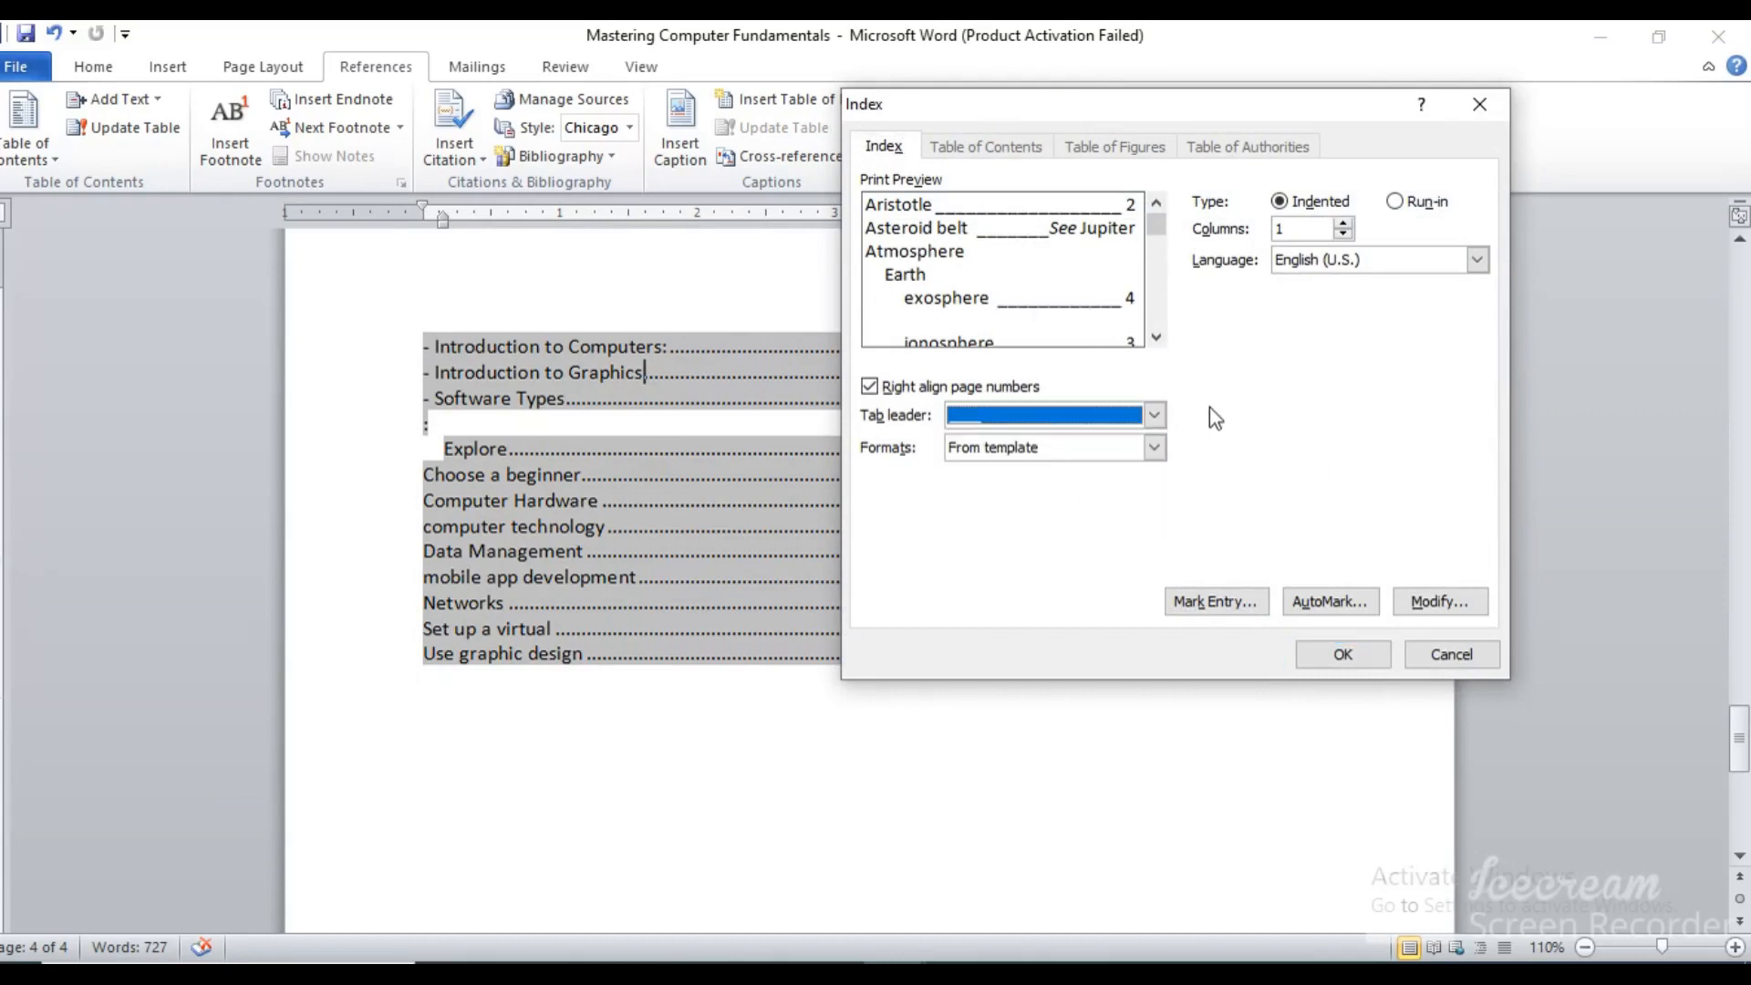
{"action": "left_click", "coordinate": [1149, 416]}
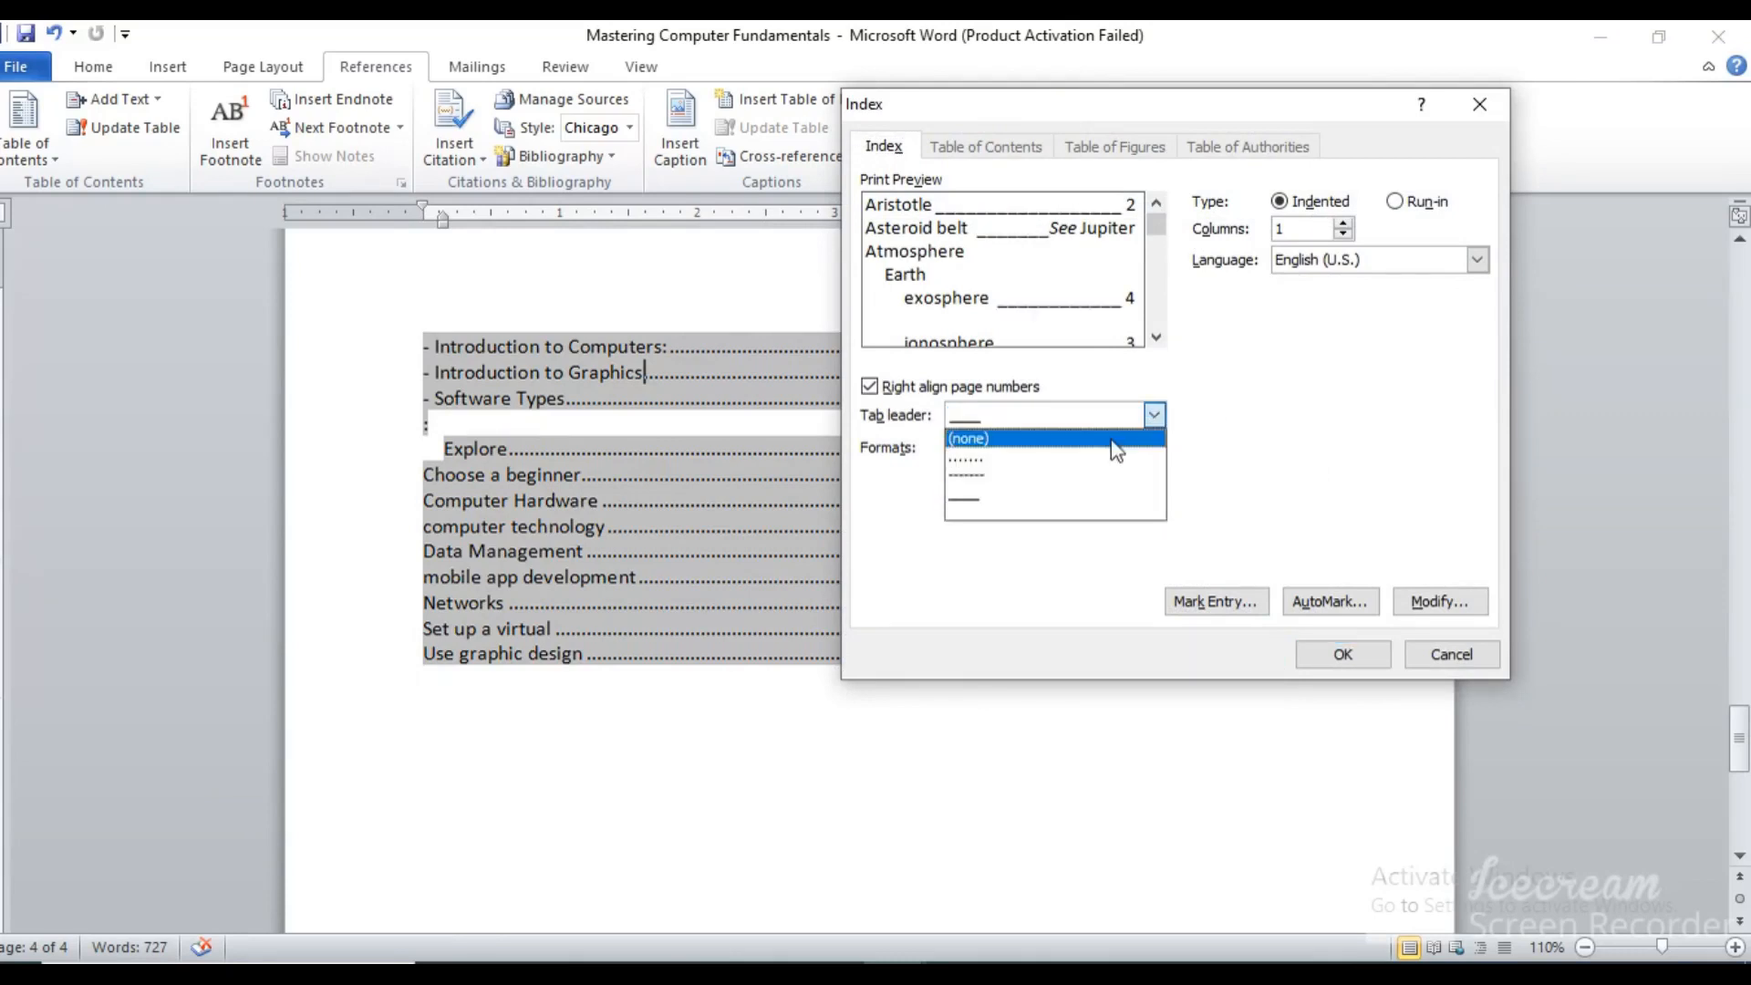
{"action": "left_click", "coordinate": [1067, 476]}
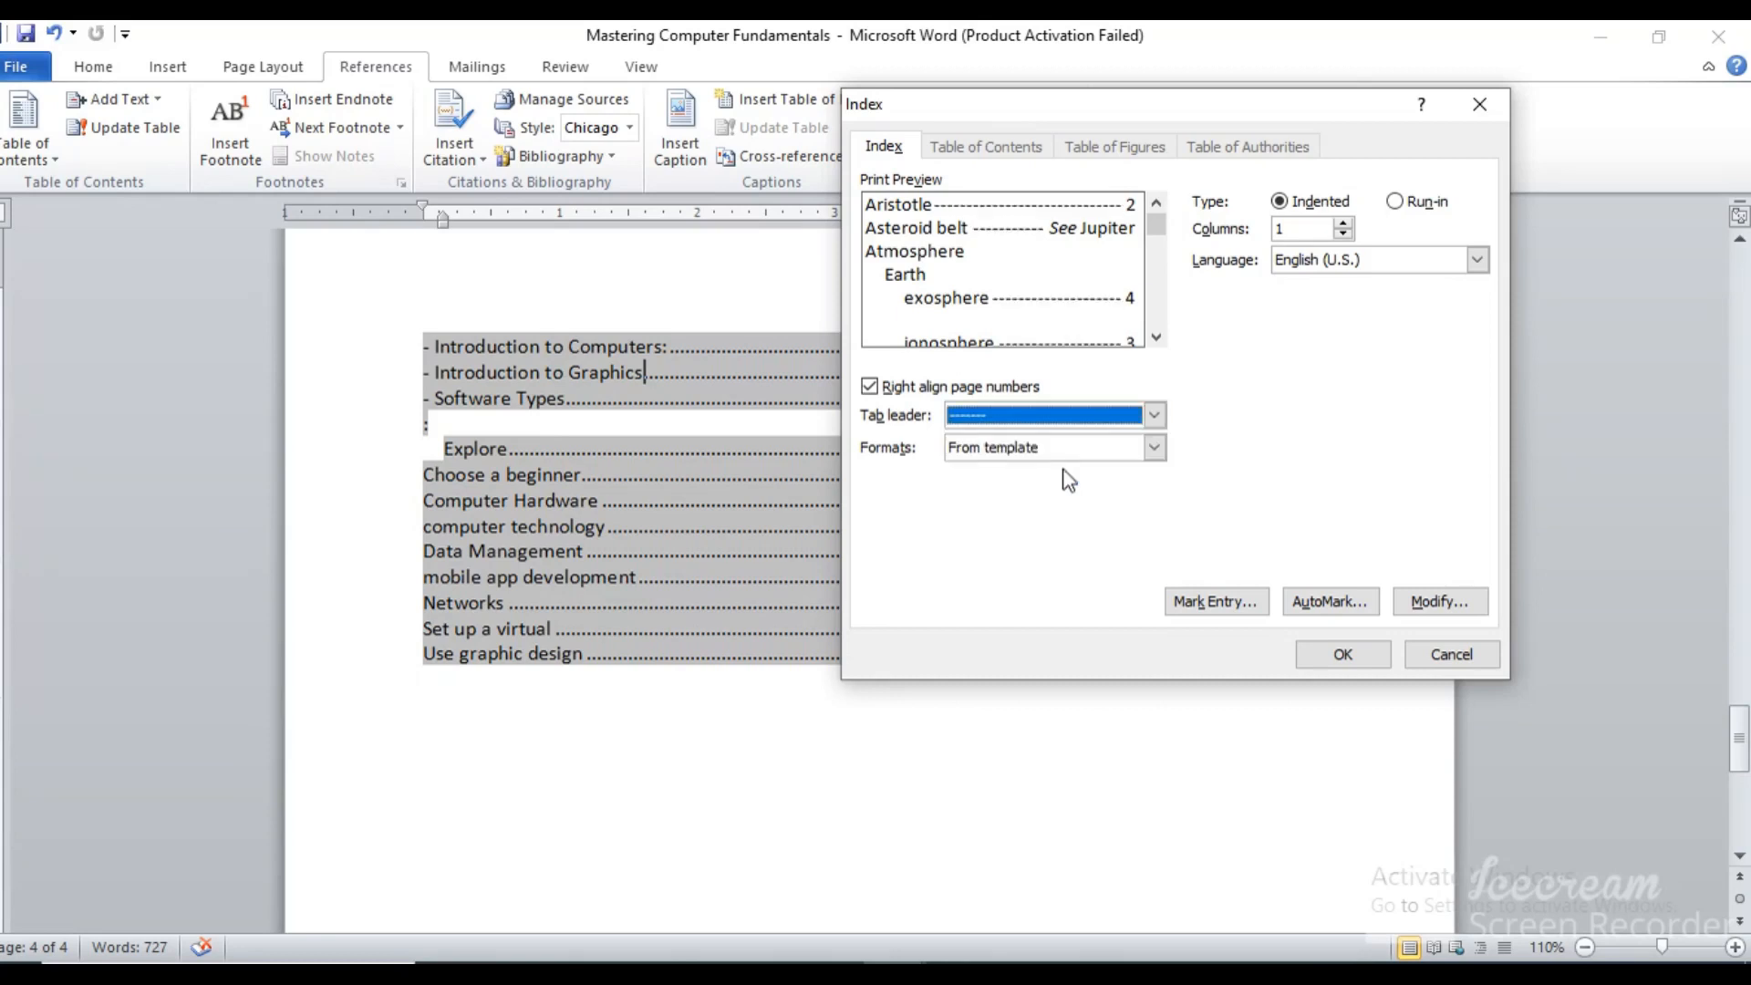
{"action": "left_click", "coordinate": [1156, 416]}
{"action": "left_click", "coordinate": [1156, 416]}
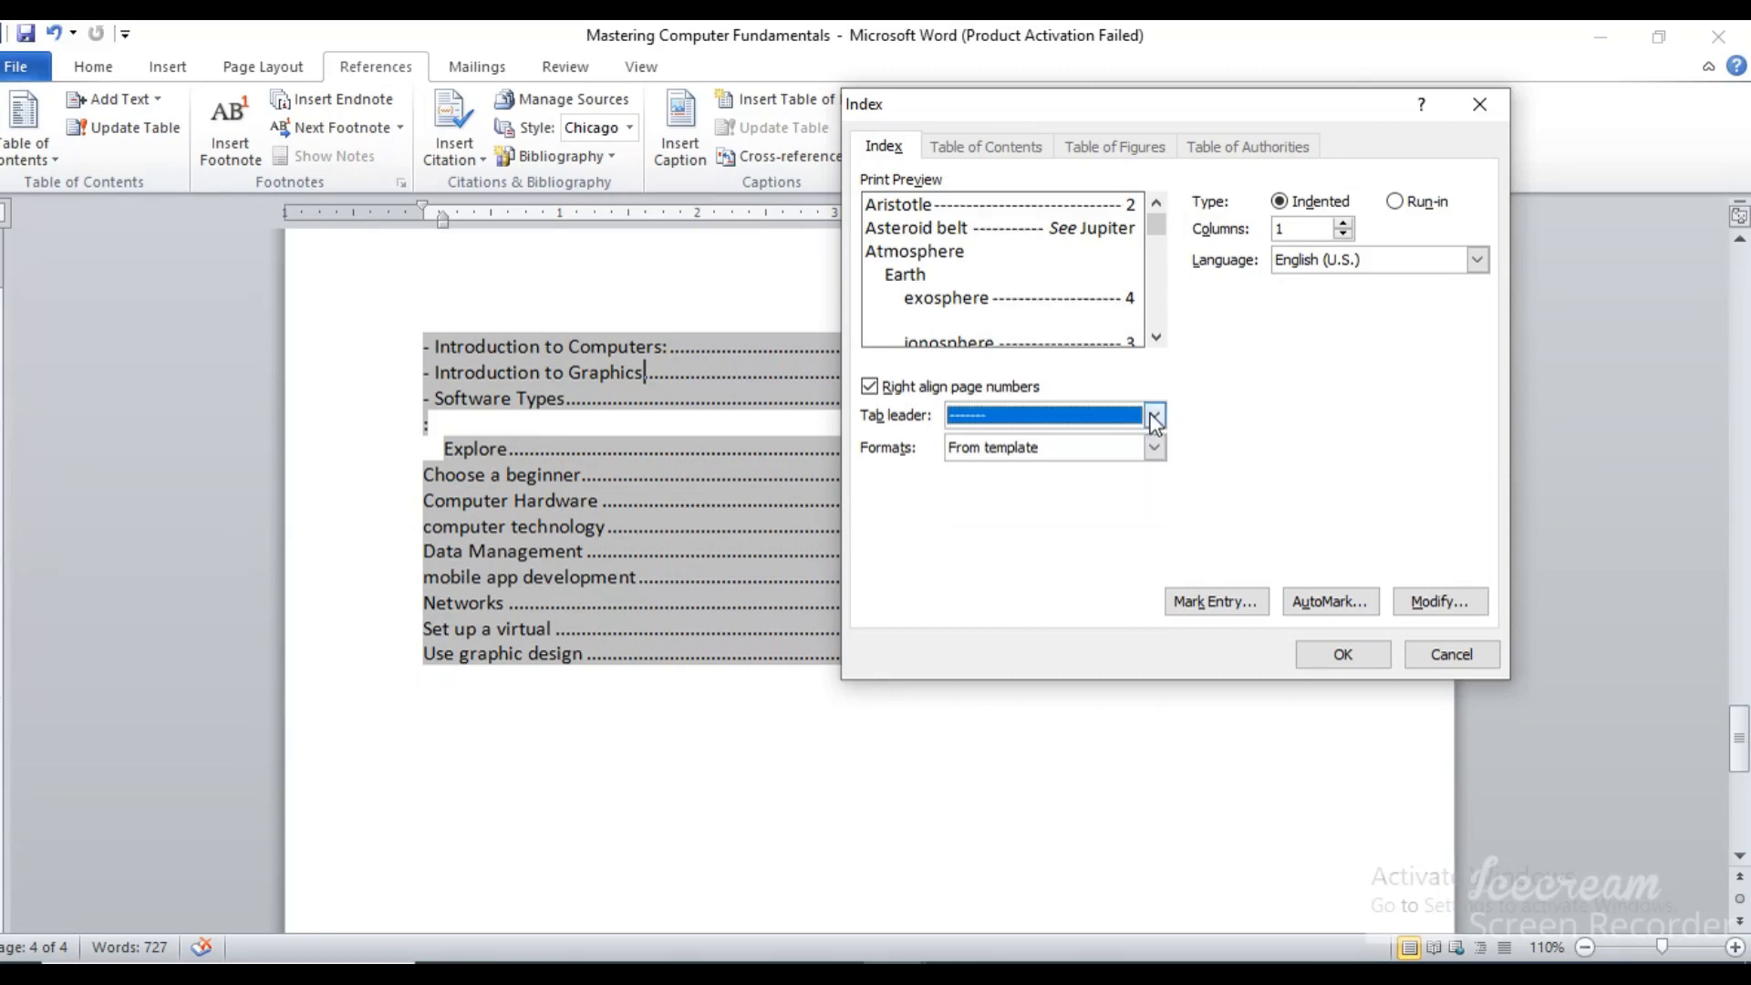
{"action": "left_click", "coordinate": [1475, 262]}
{"action": "left_click", "coordinate": [1457, 283]}
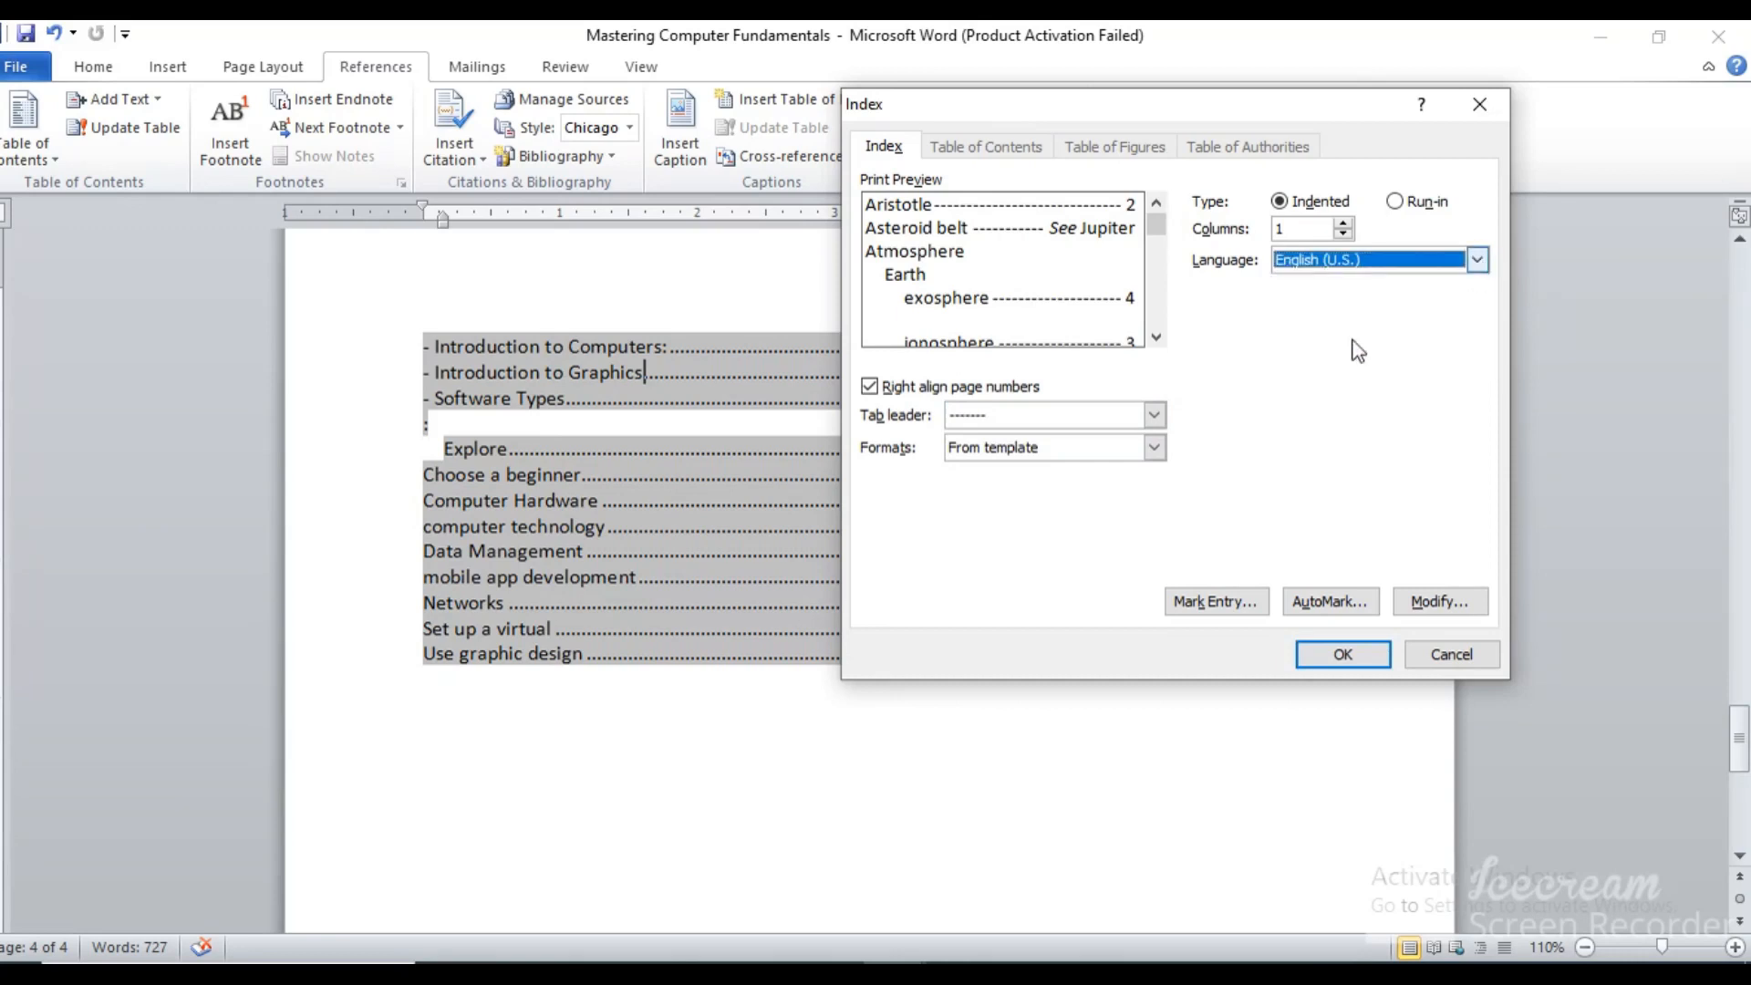
Apply the Classic format, replace the existing index with it, and look over its lettered groups
{"action": "left_click", "coordinate": [1155, 448]}
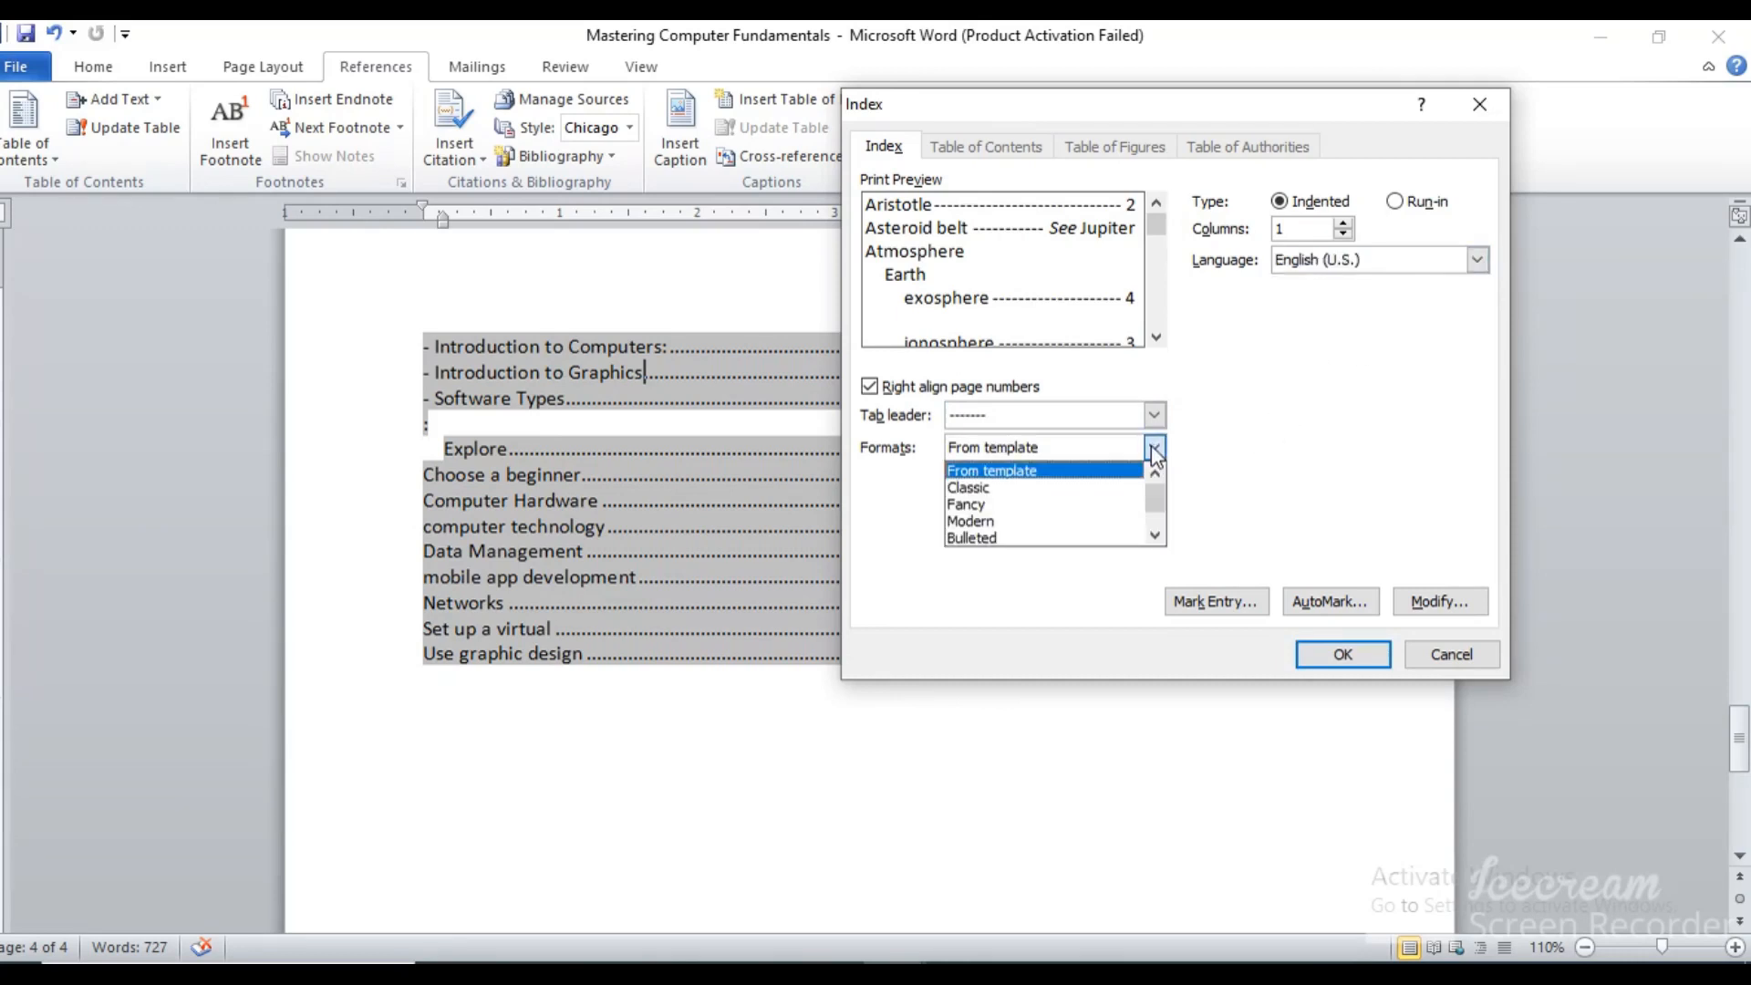
{"action": "left_click", "coordinate": [1040, 487]}
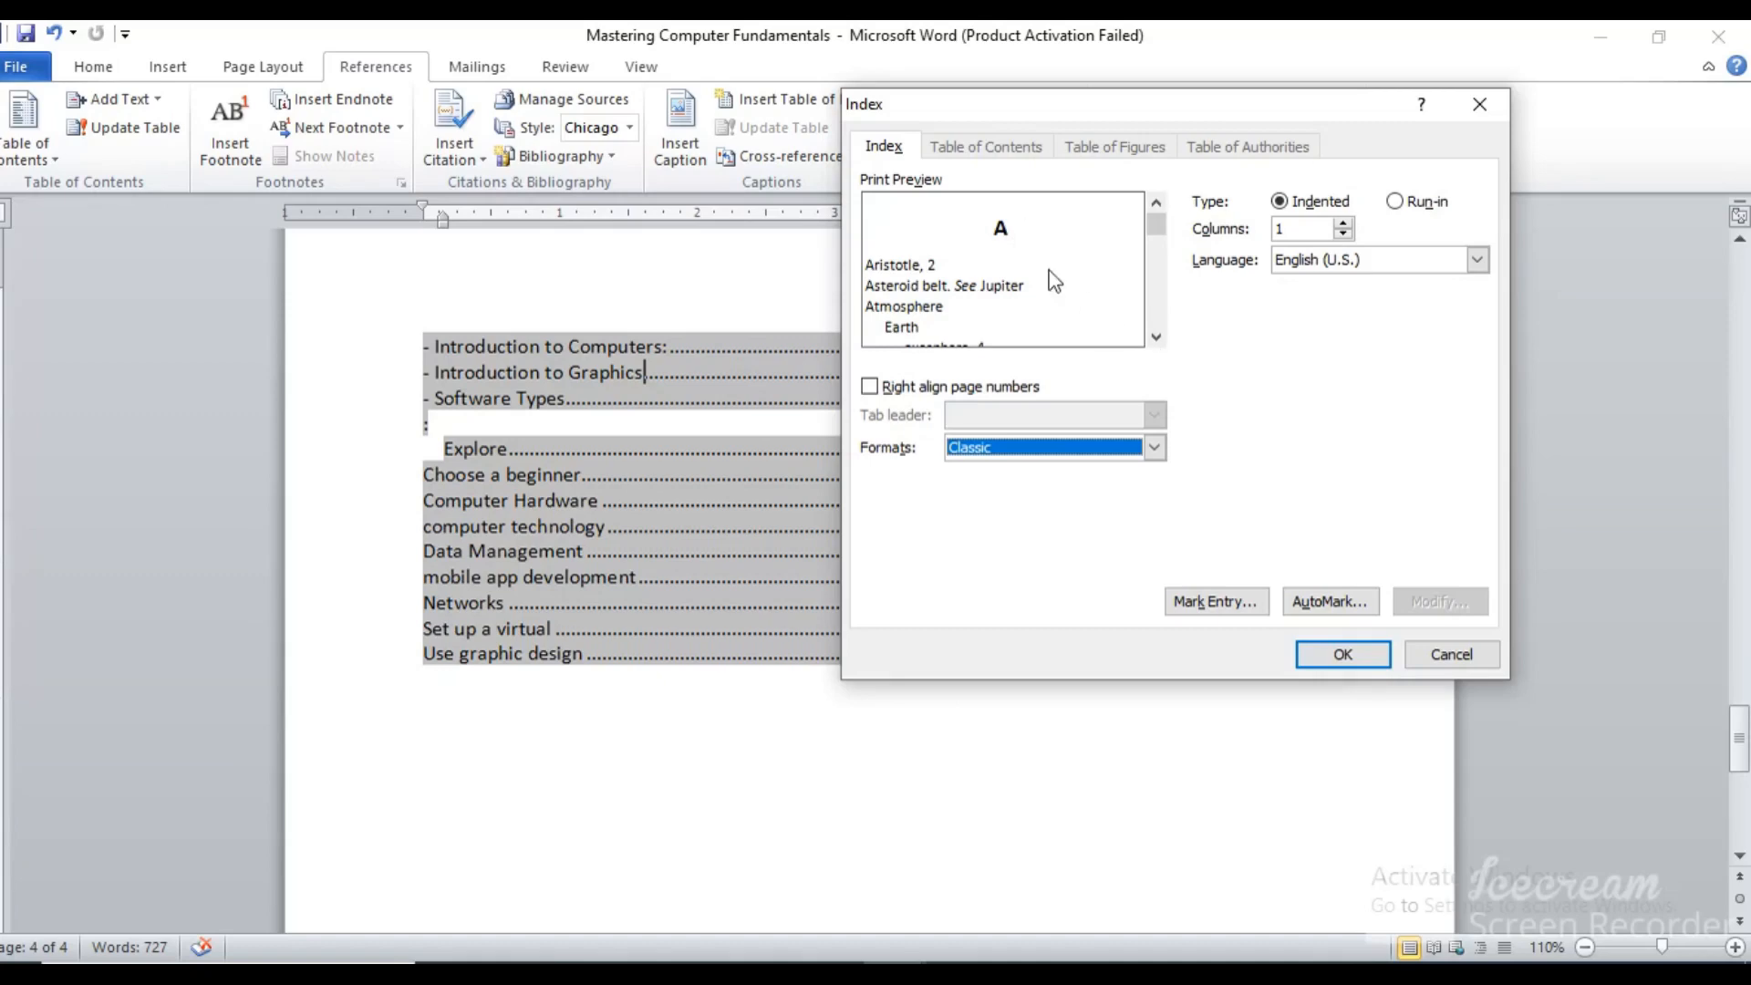
{"action": "left_click", "coordinate": [1348, 657]}
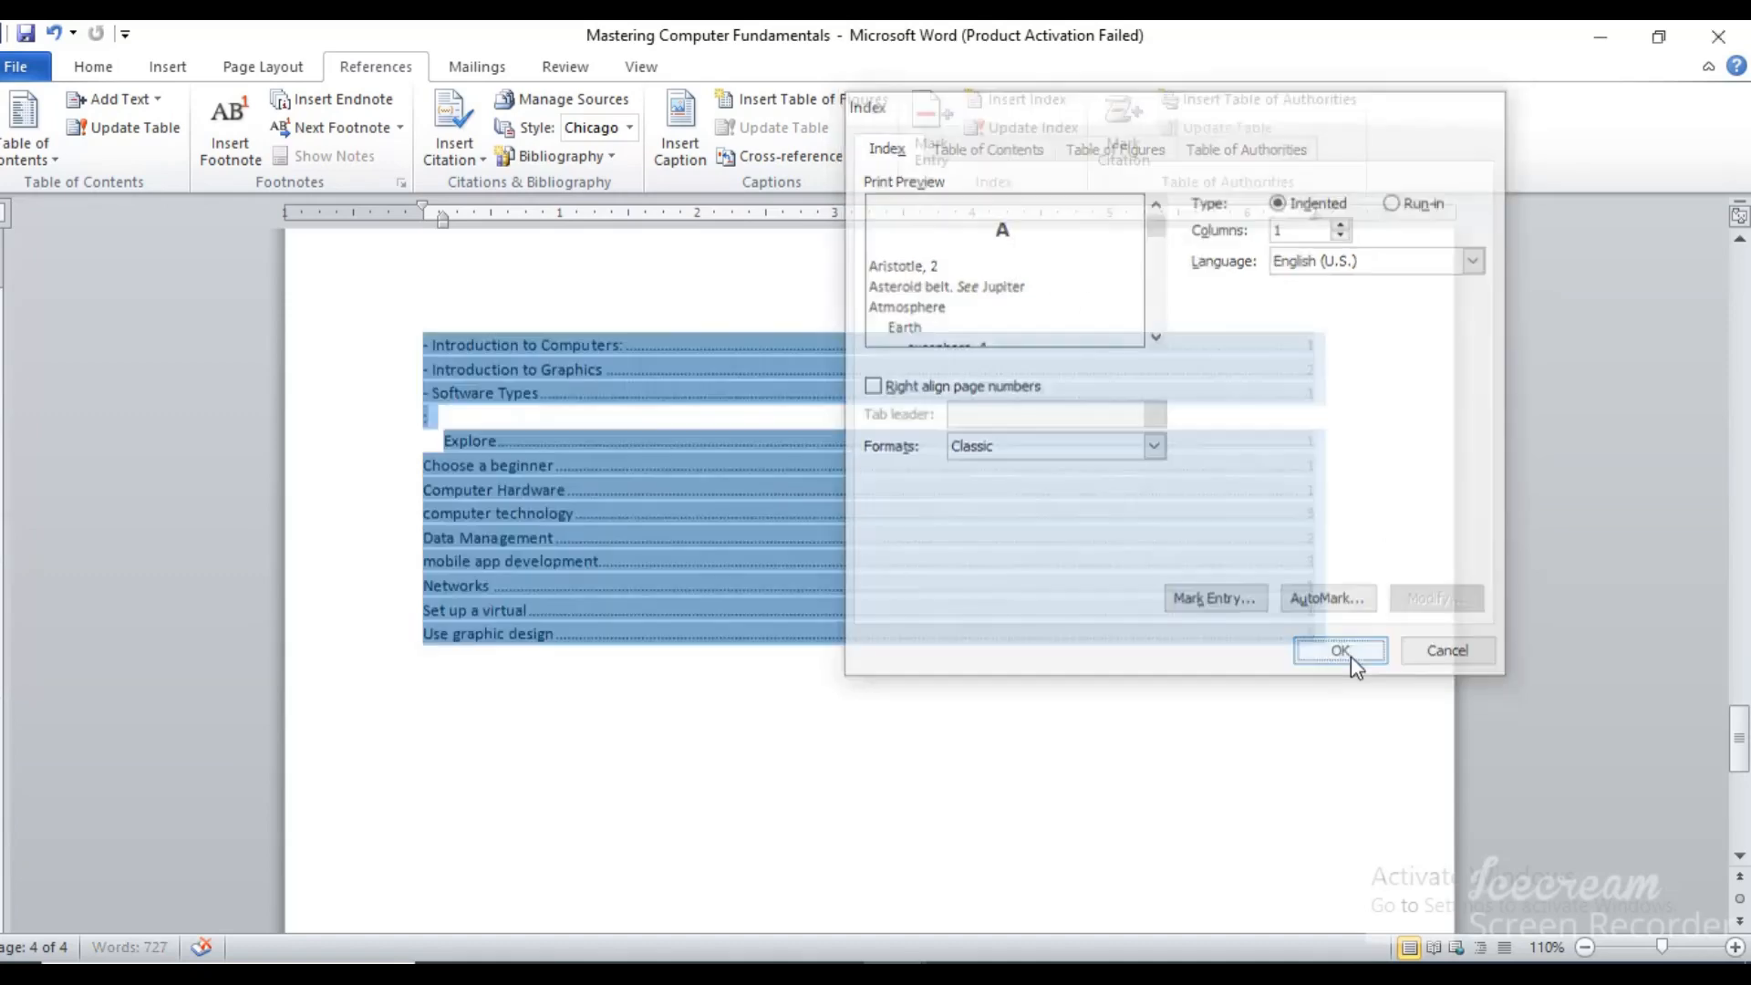
{"action": "left_click", "coordinate": [775, 567]}
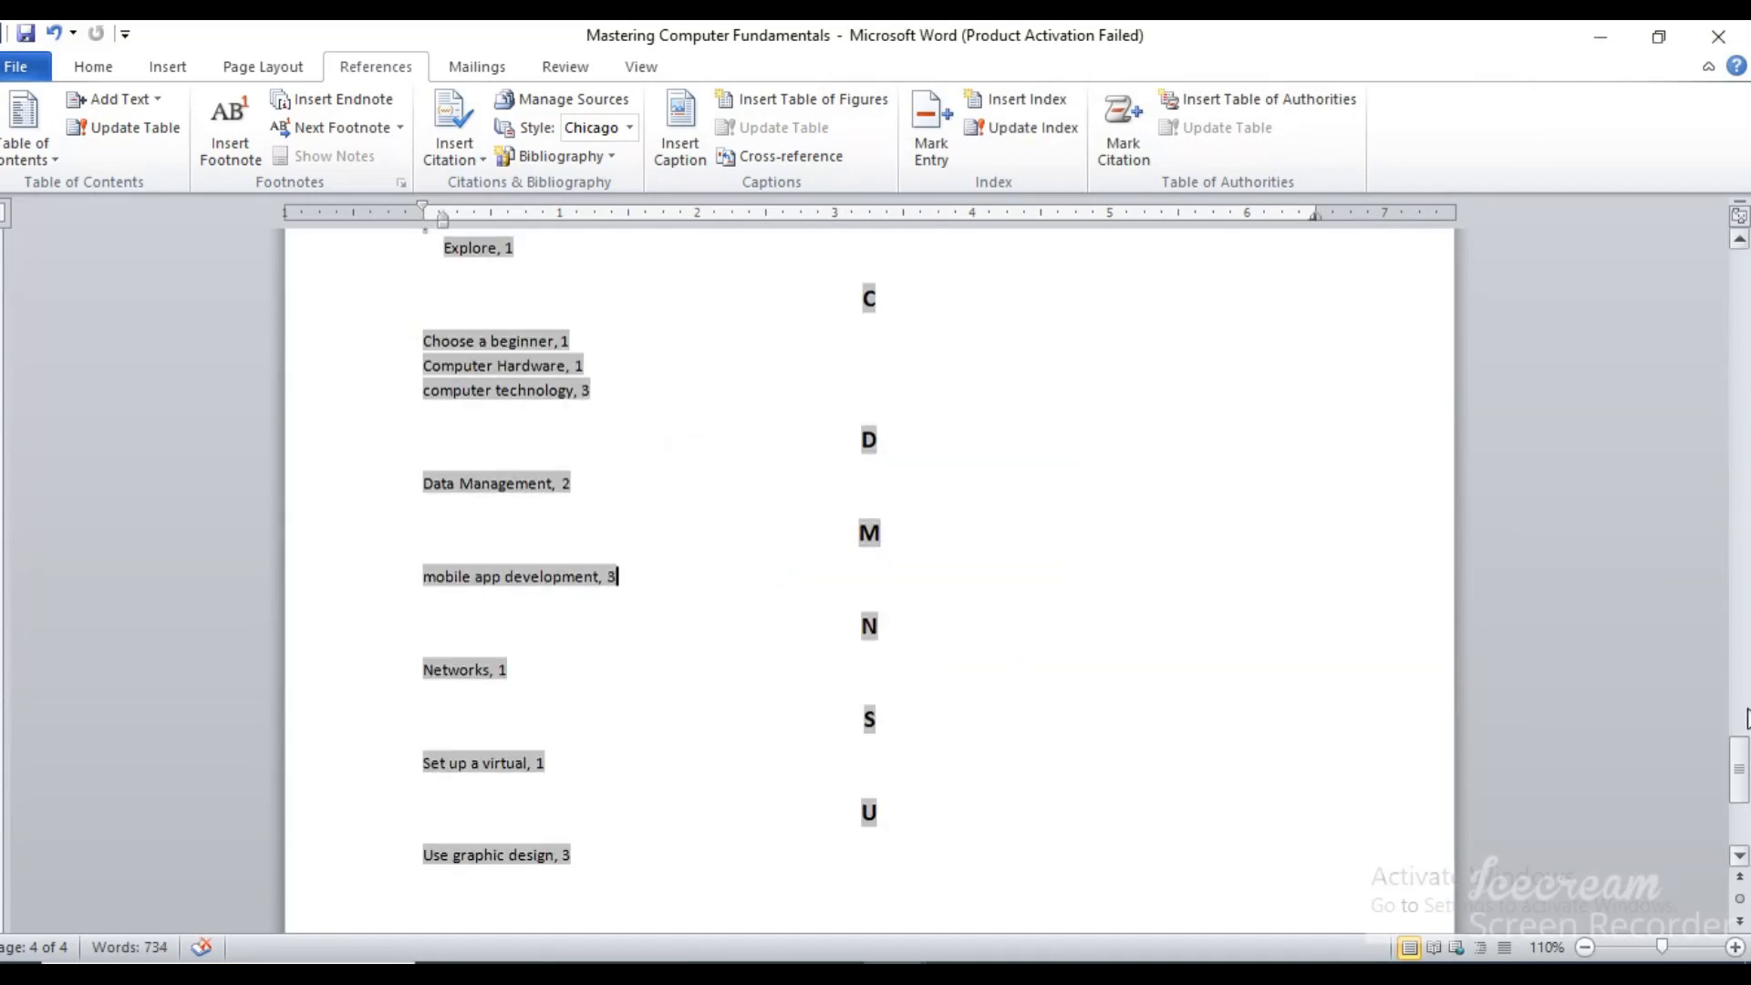
{"action": "left_click_drag", "start_coordinate": [1740, 766], "coordinate": [1742, 739]}
{"action": "left_click", "coordinate": [1227, 550]}
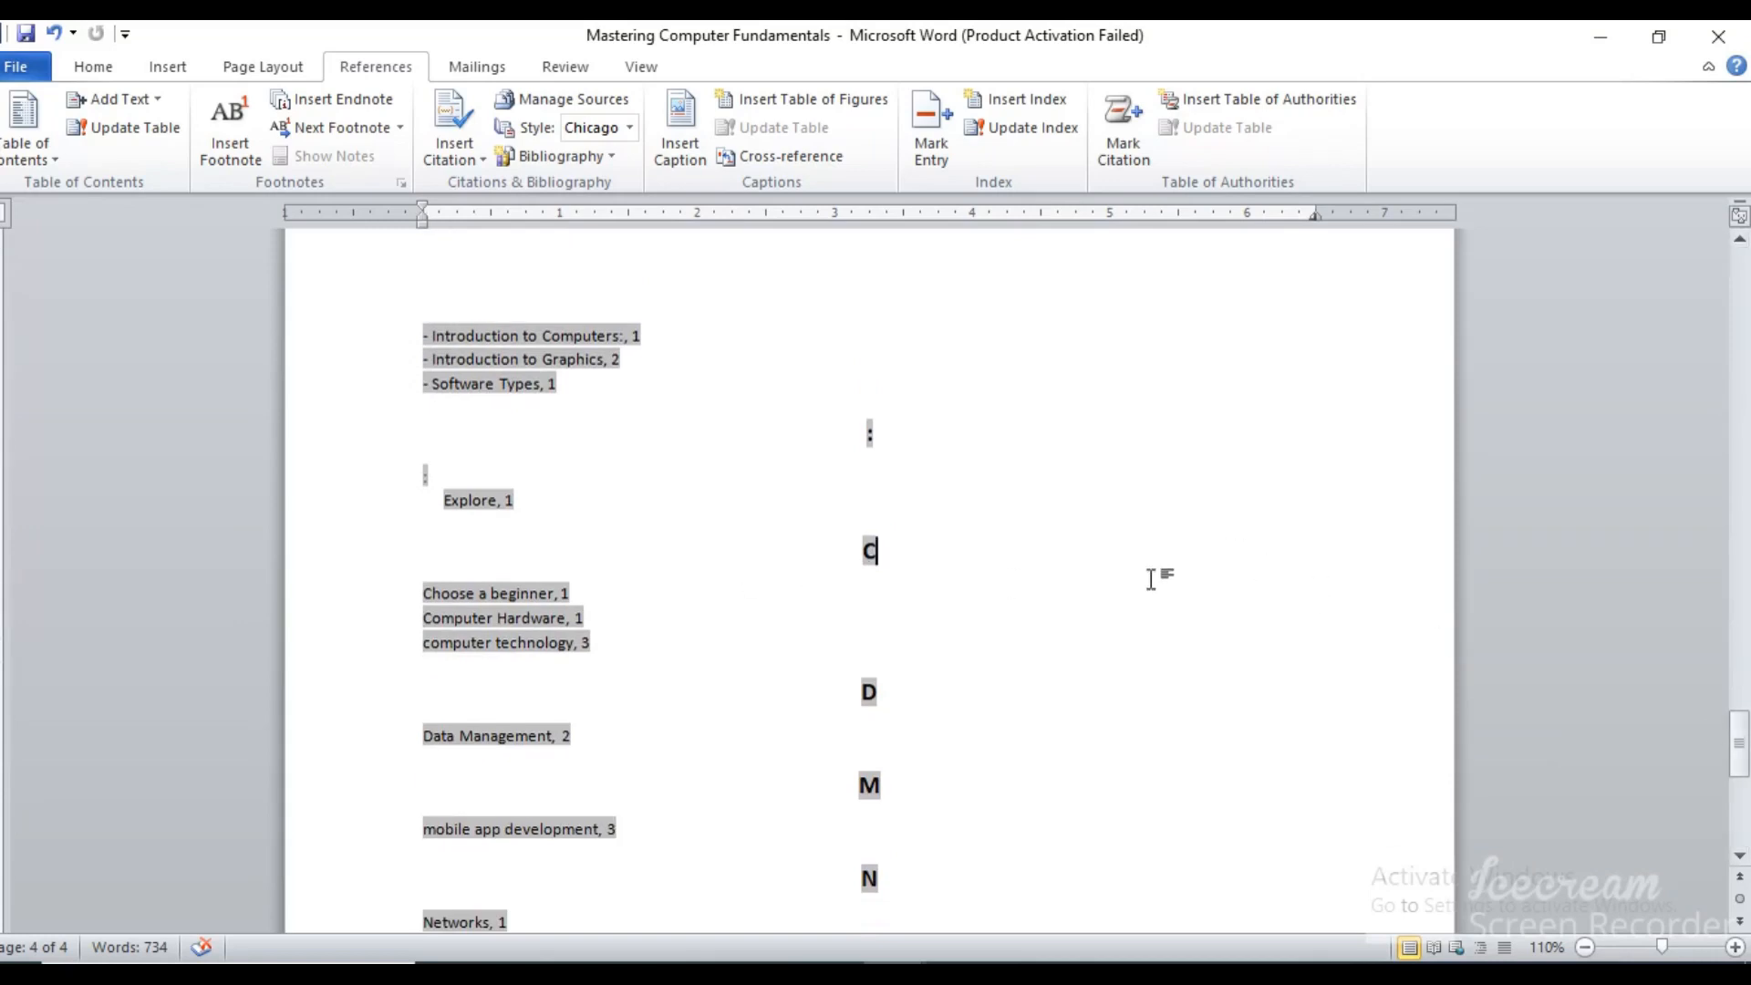
{"action": "left_click_drag", "start_coordinate": [880, 547], "coordinate": [1746, 732]}
{"action": "left_click", "coordinate": [1442, 735]}
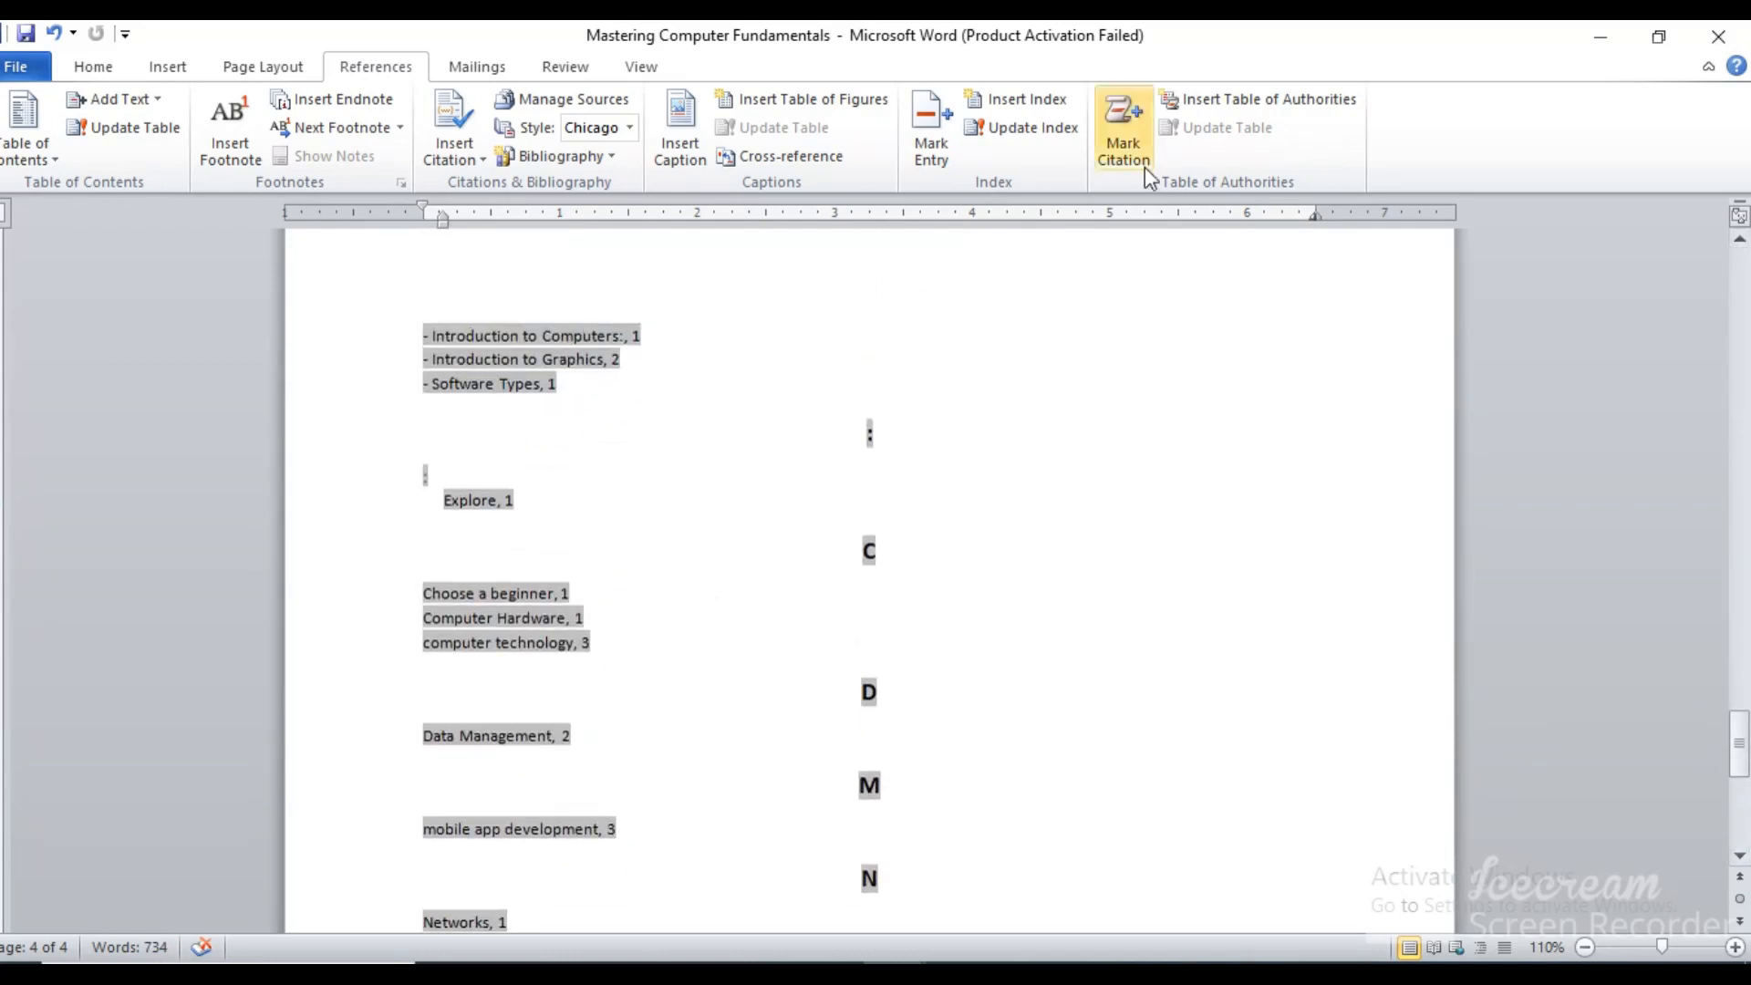
Apply the Fancy format, replace the existing index with it, and review its boxed letter headings
{"action": "left_click", "coordinate": [1054, 105]}
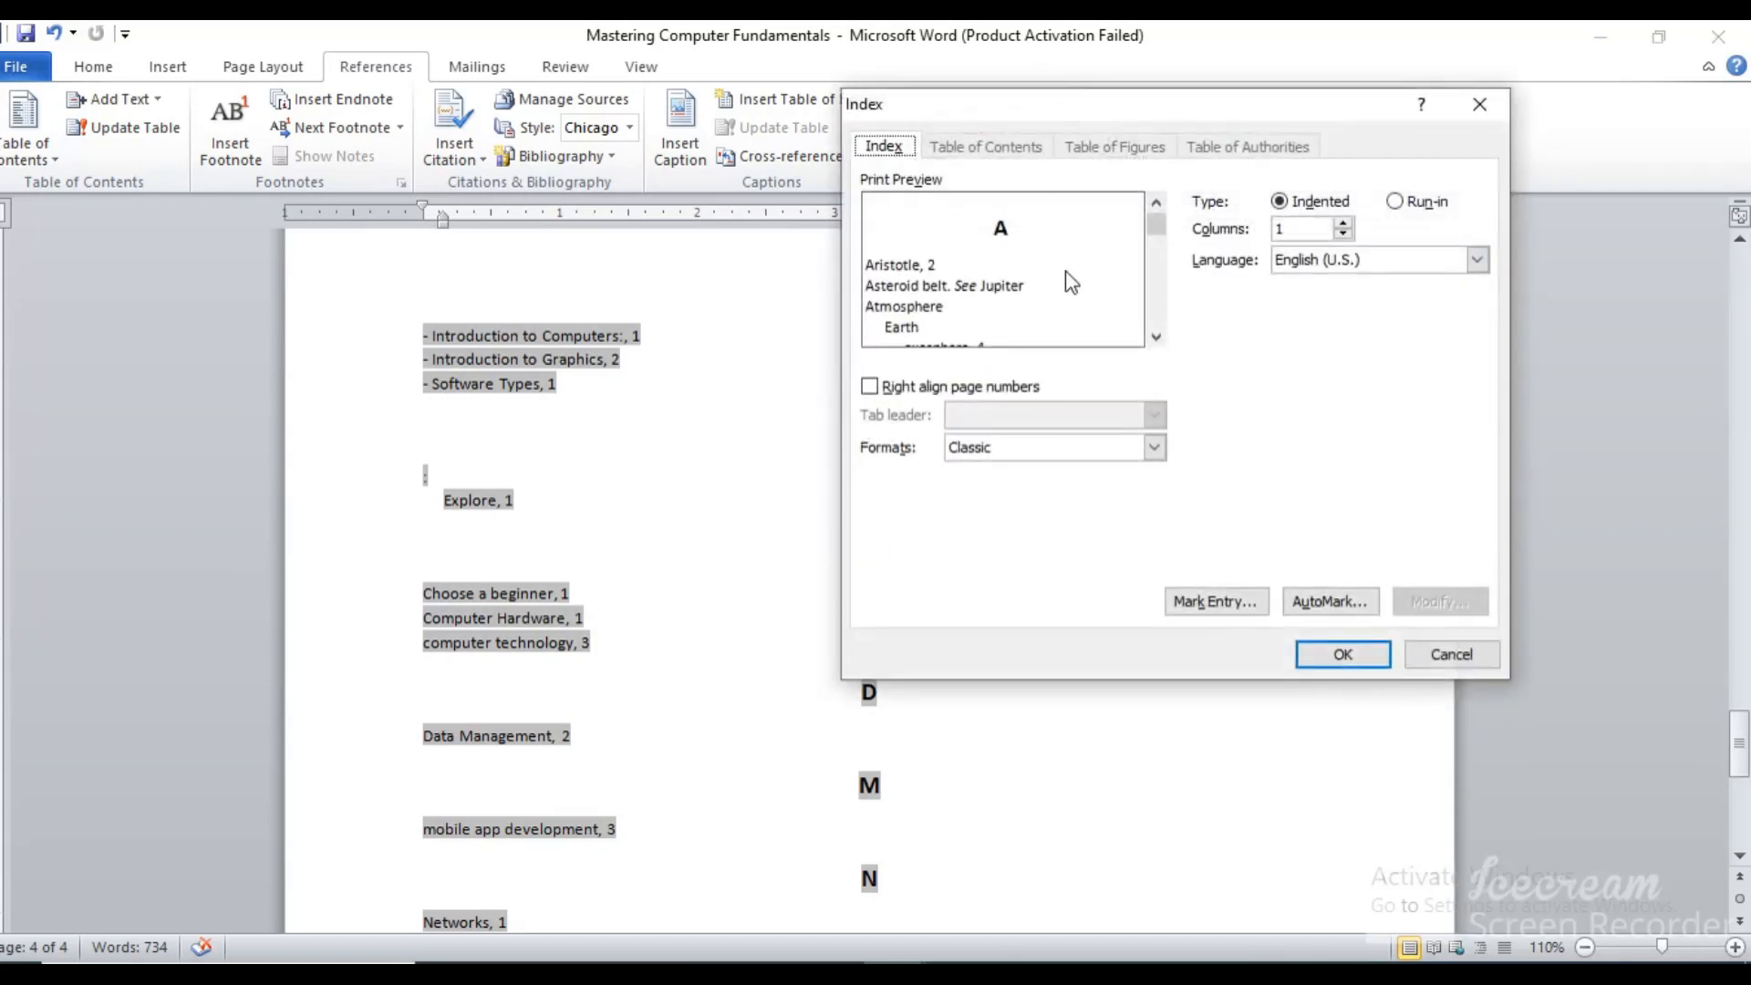
{"action": "left_click", "coordinate": [1155, 447]}
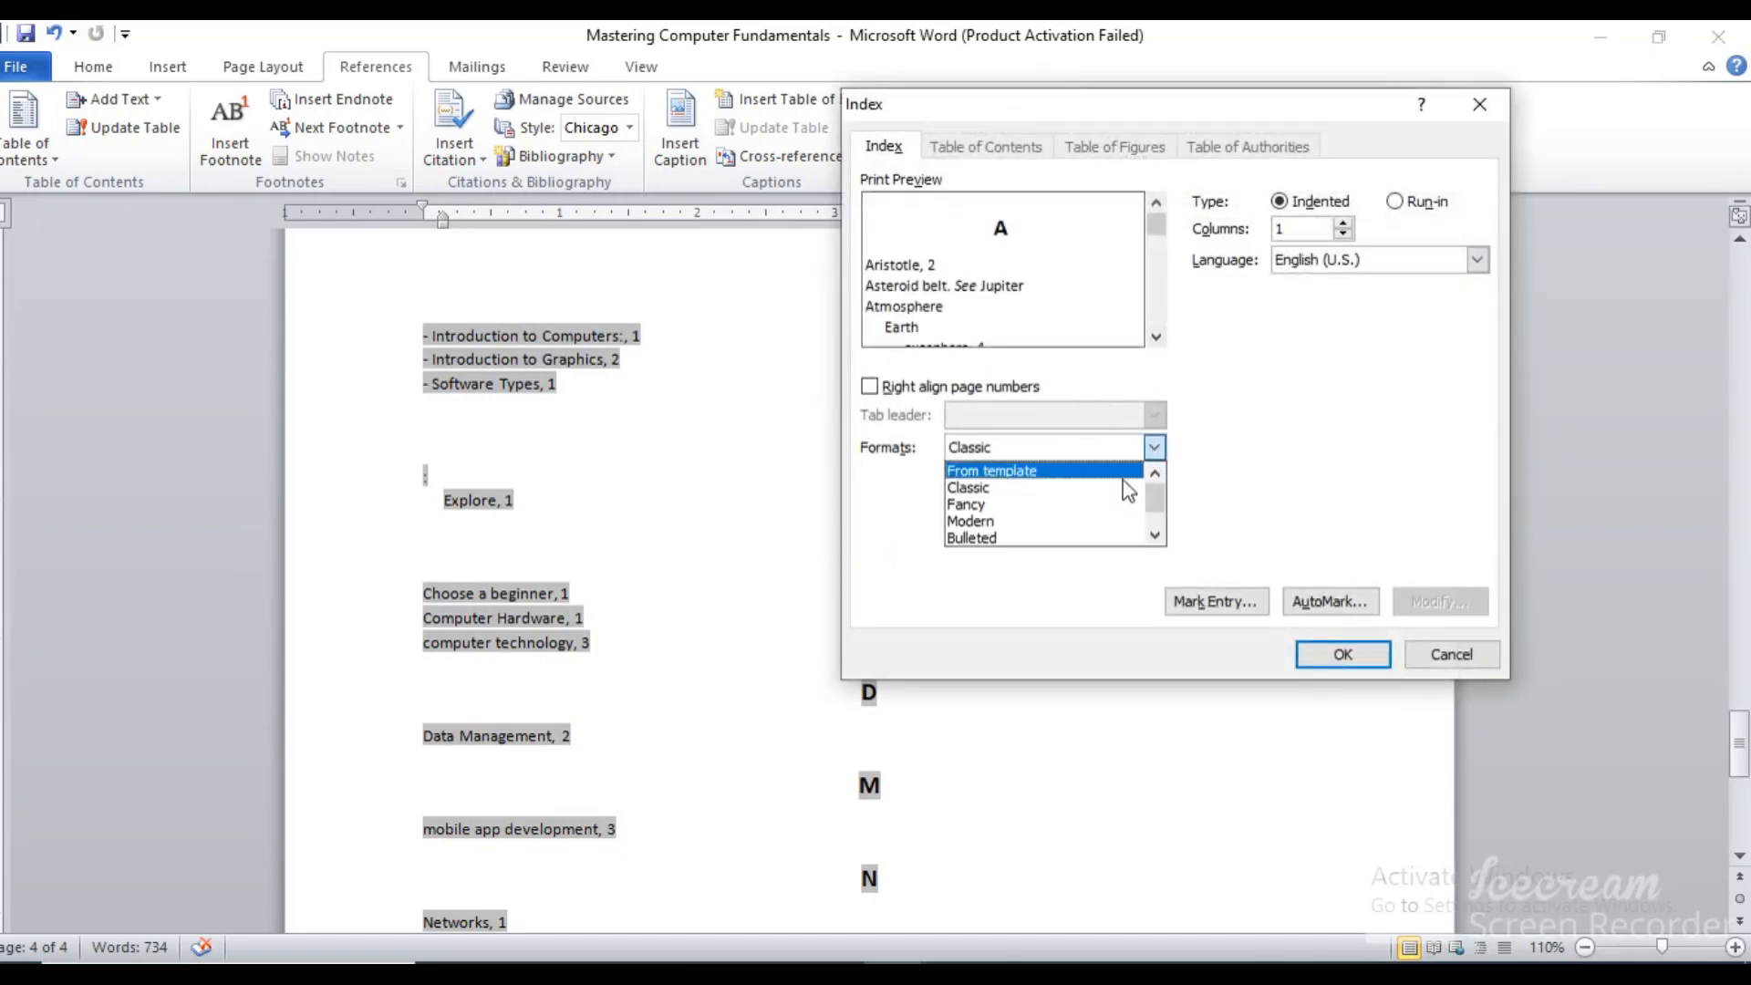
{"action": "left_click", "coordinate": [1088, 507]}
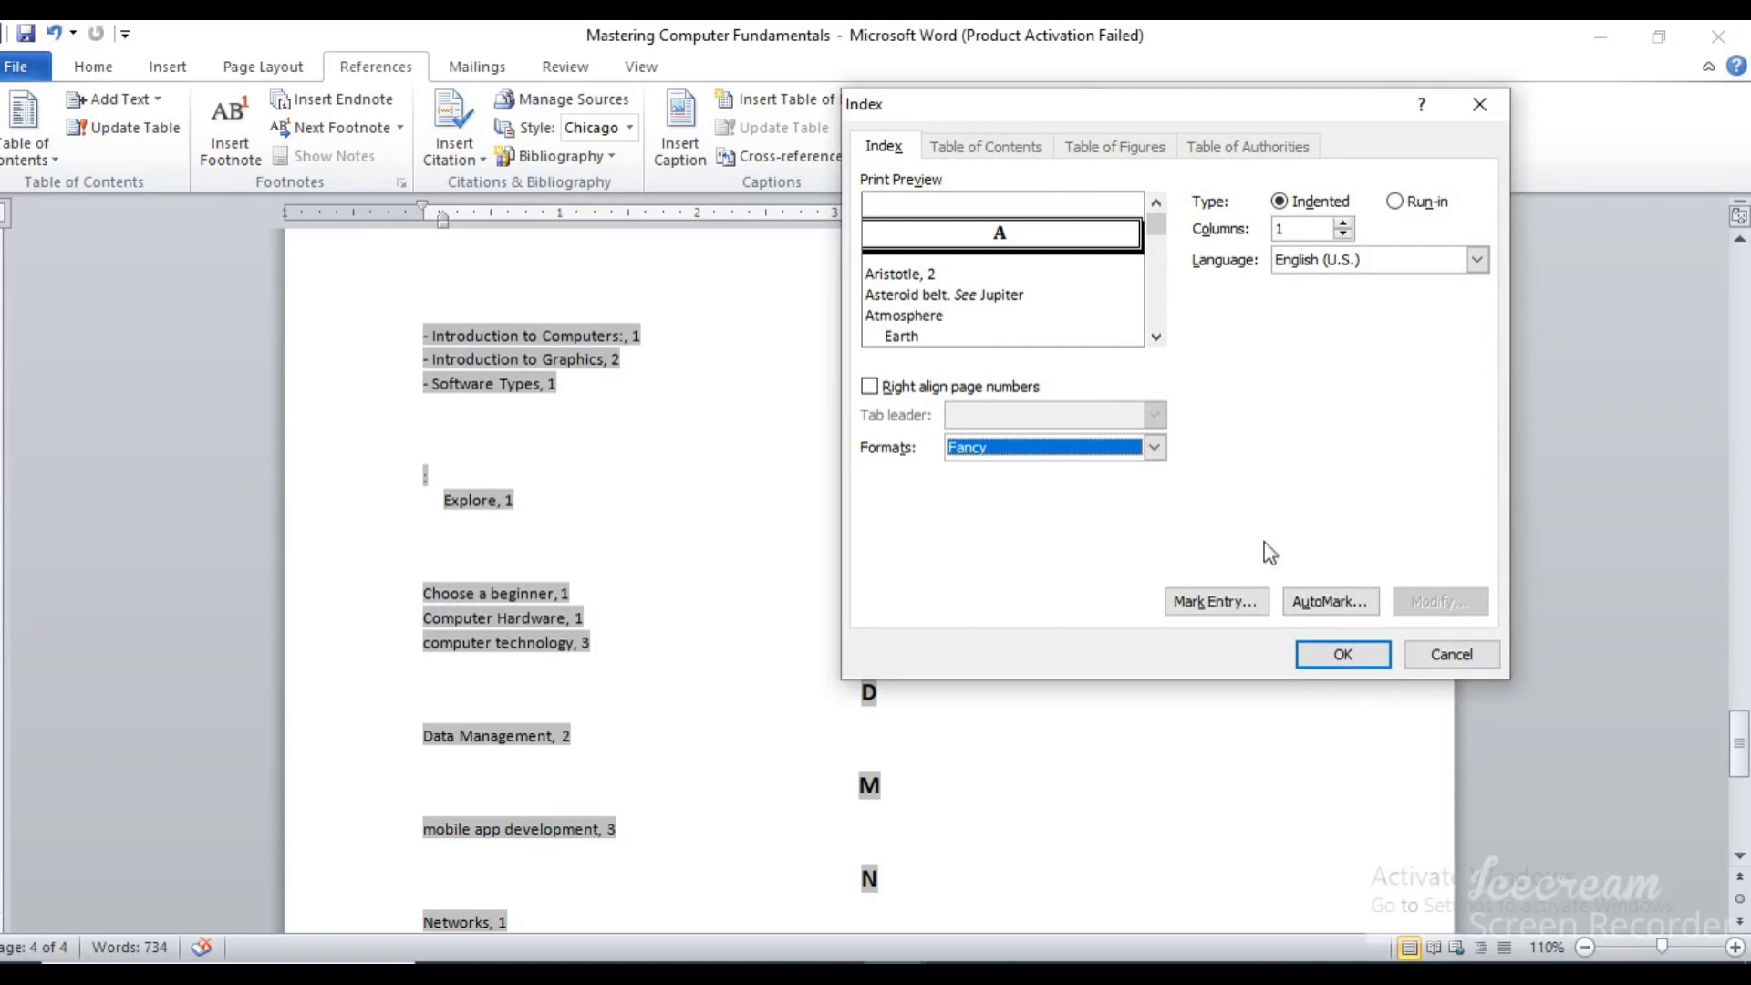
{"action": "left_click", "coordinate": [1342, 653]}
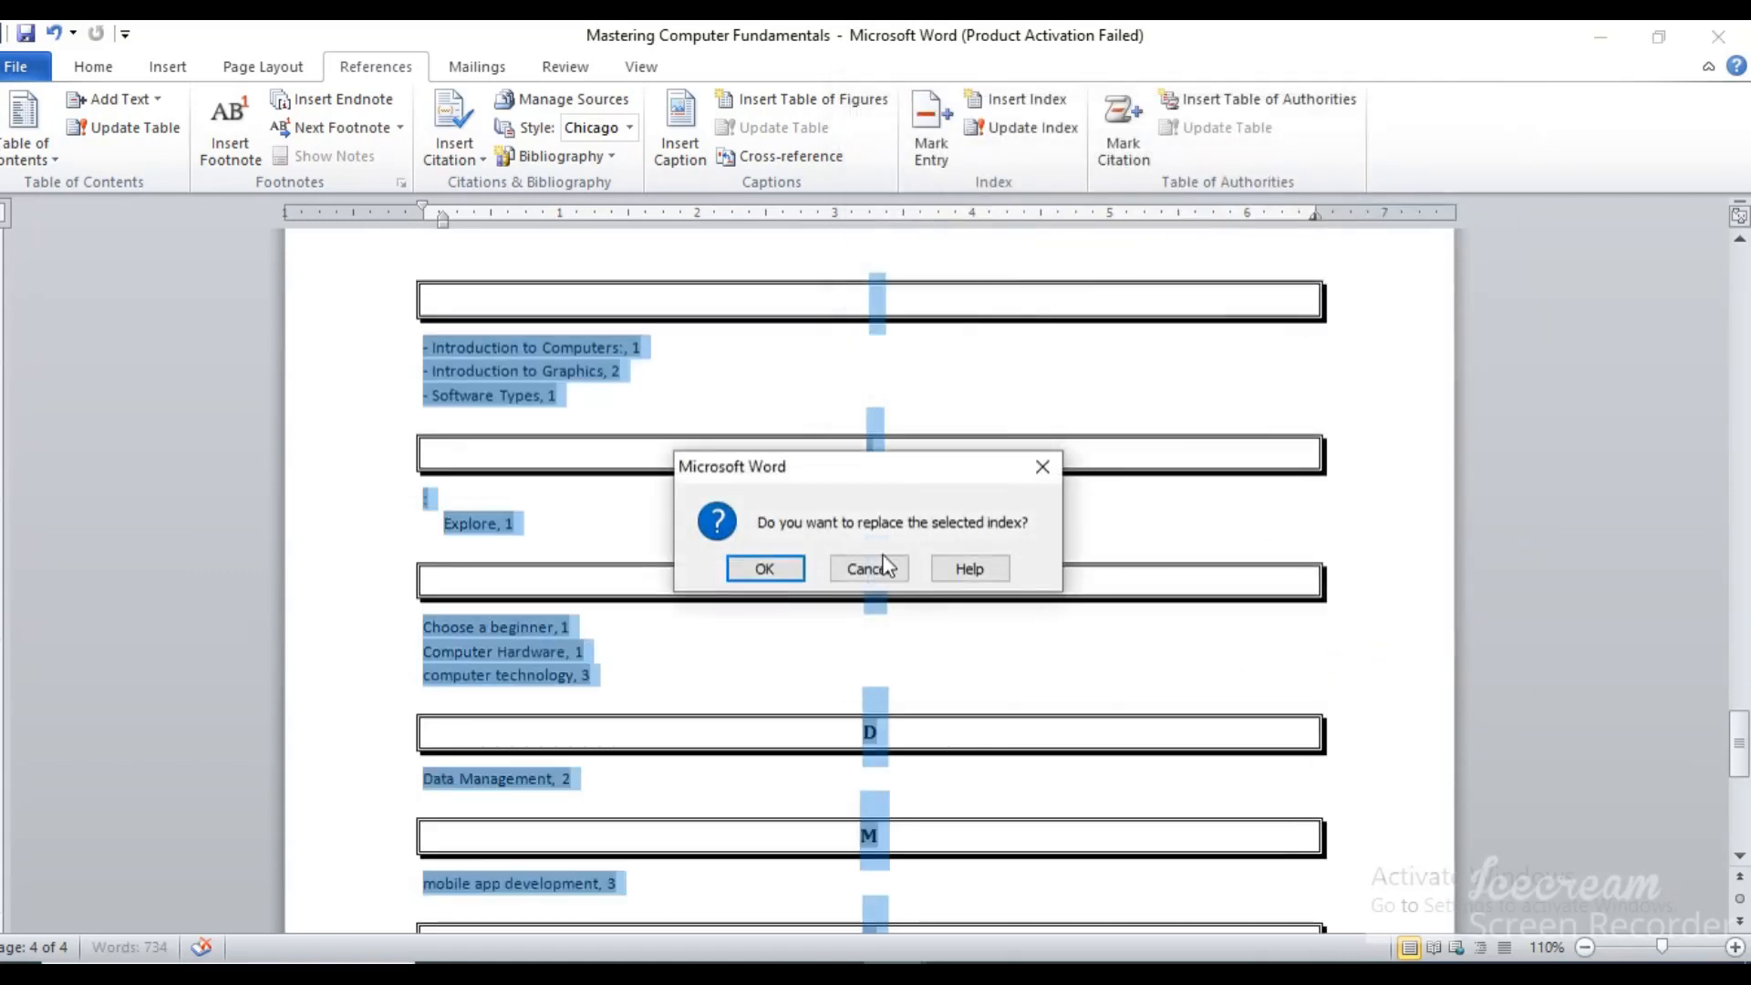
{"action": "left_click", "coordinate": [764, 568]}
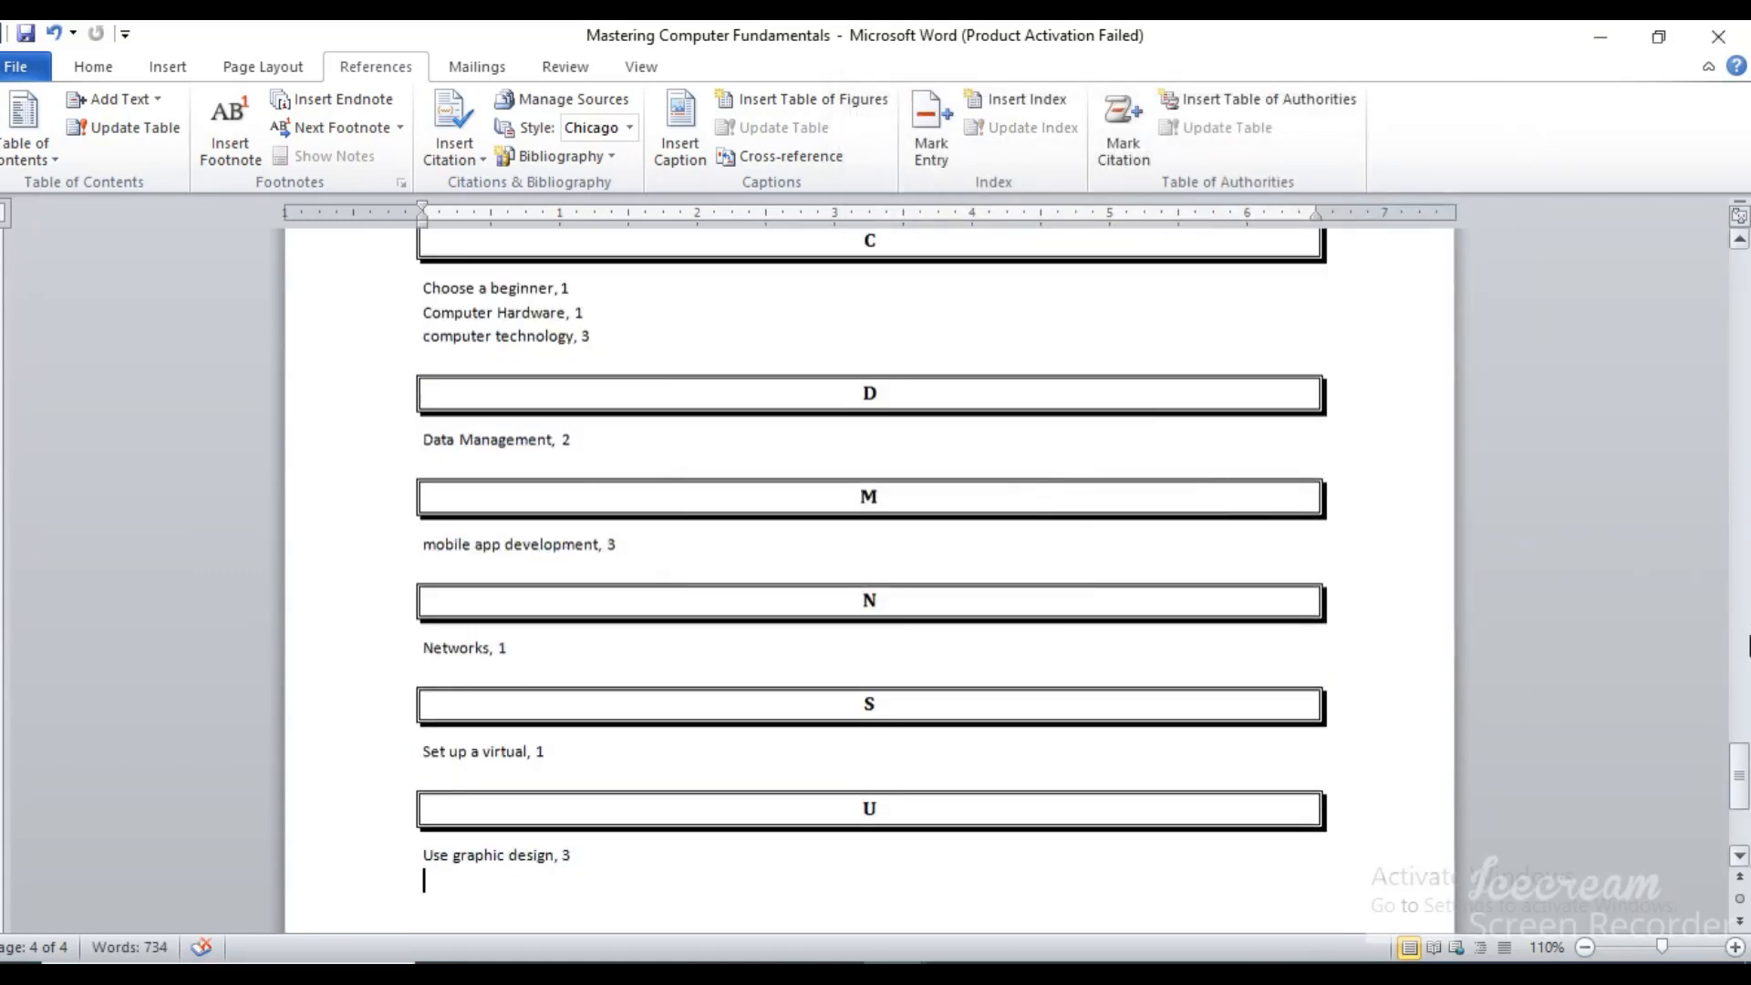
{"action": "left_click_drag", "start_coordinate": [1742, 775], "coordinate": [1742, 737]}
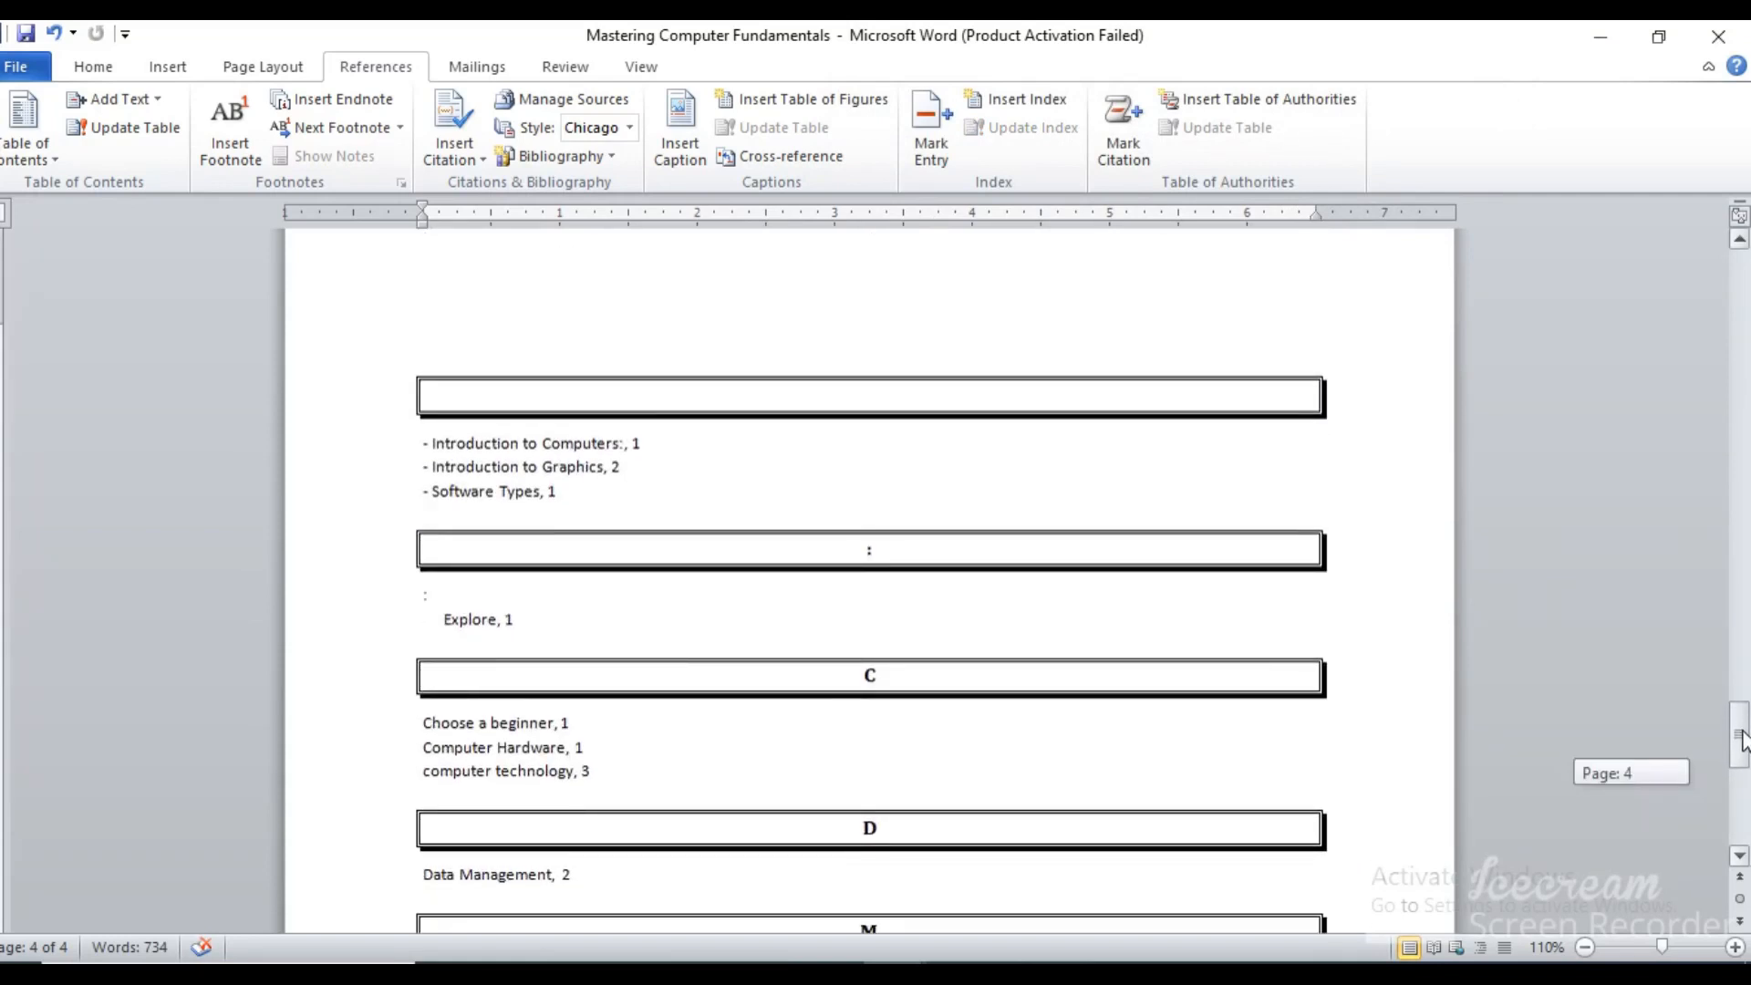
{"action": "left_click_drag", "start_coordinate": [1742, 741], "coordinate": [1742, 771]}
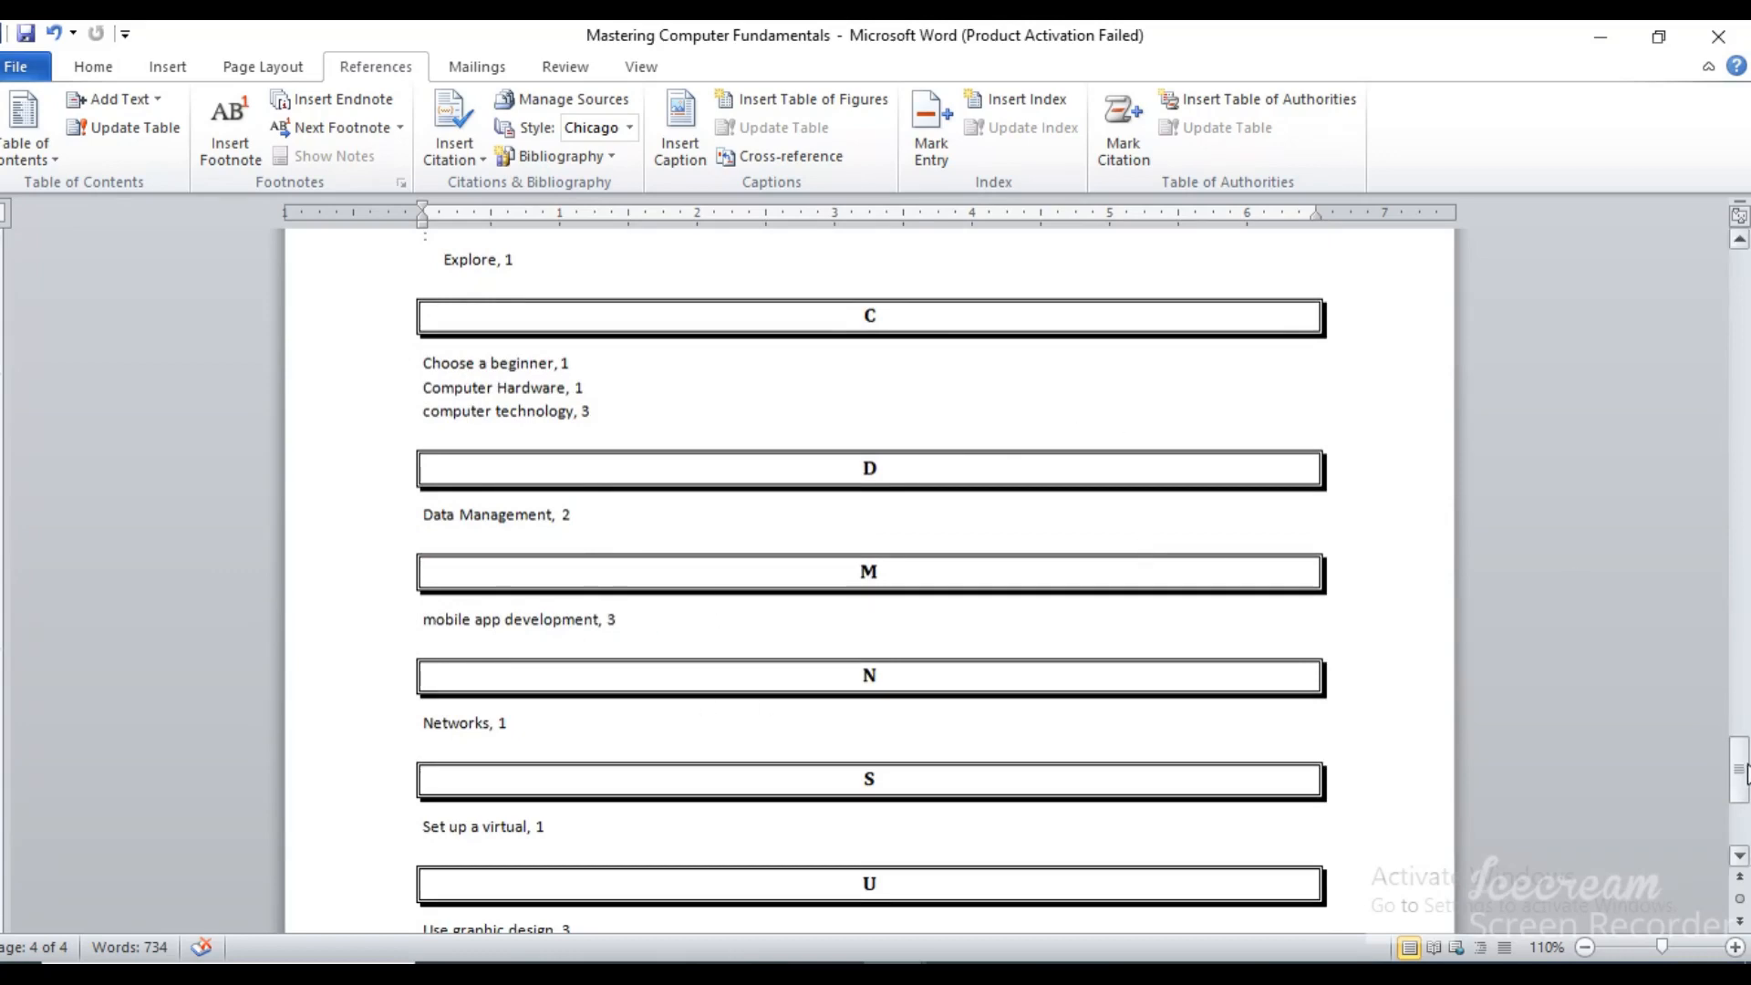
{"action": "mouse_move", "coordinate": [1741, 773]}
{"action": "left_mouse_down"}
{"action": "mouse_move", "coordinate": [1744, 803]}
{"action": "mouse_move", "coordinate": [1744, 580]}
{"action": "mouse_move", "coordinate": [1744, 775]}
{"action": "left_mouse_up"}
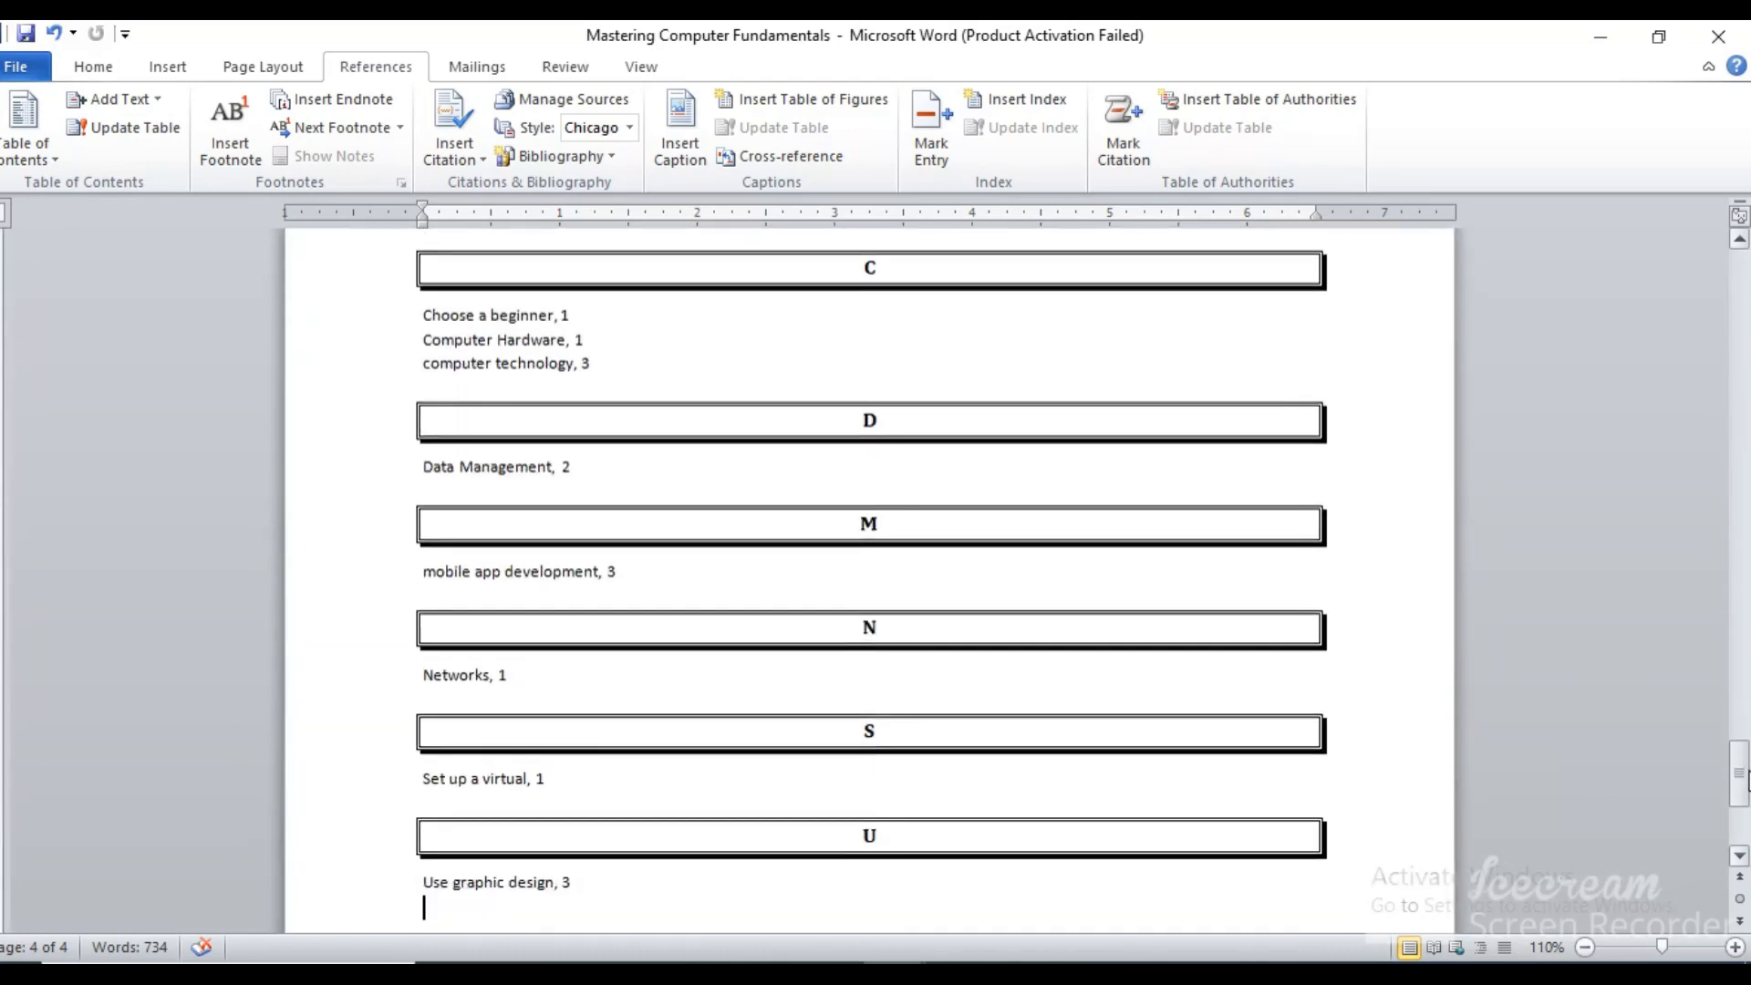
Preview the Modern and Bulleted formats in the index settings, then close the settings without applying either
{"action": "left_click", "coordinate": [1005, 102]}
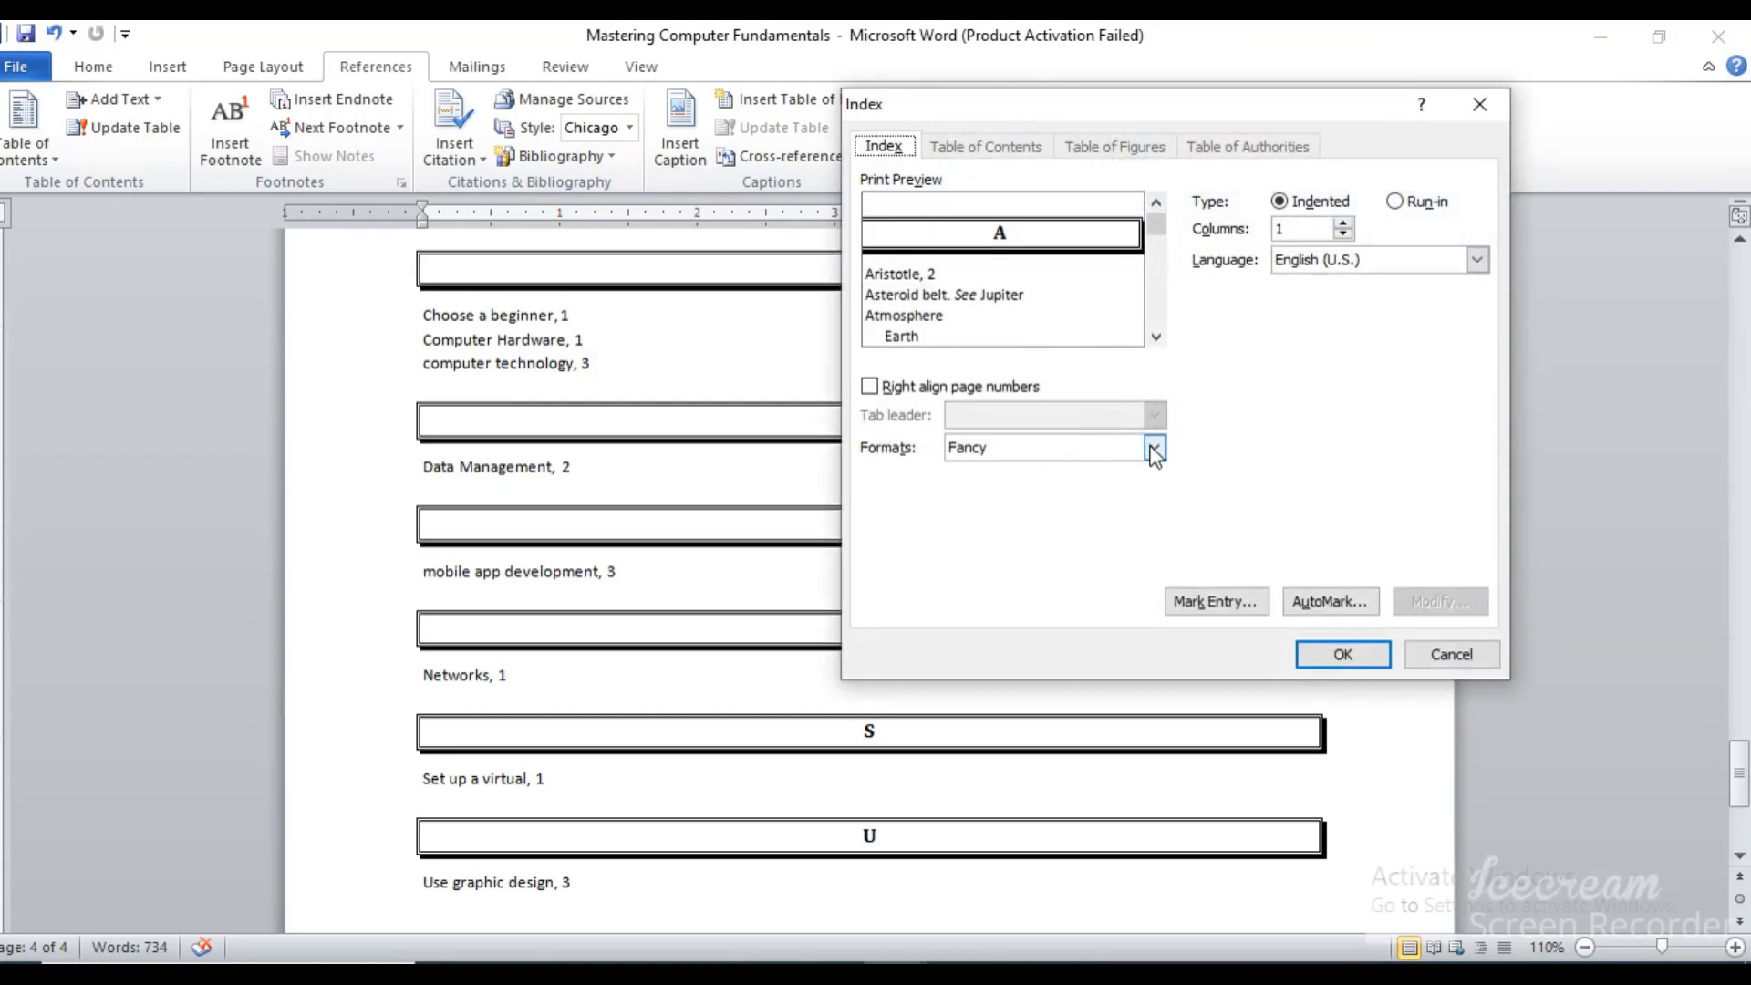
{"action": "left_click", "coordinate": [1155, 447]}
{"action": "left_click", "coordinate": [1088, 522]}
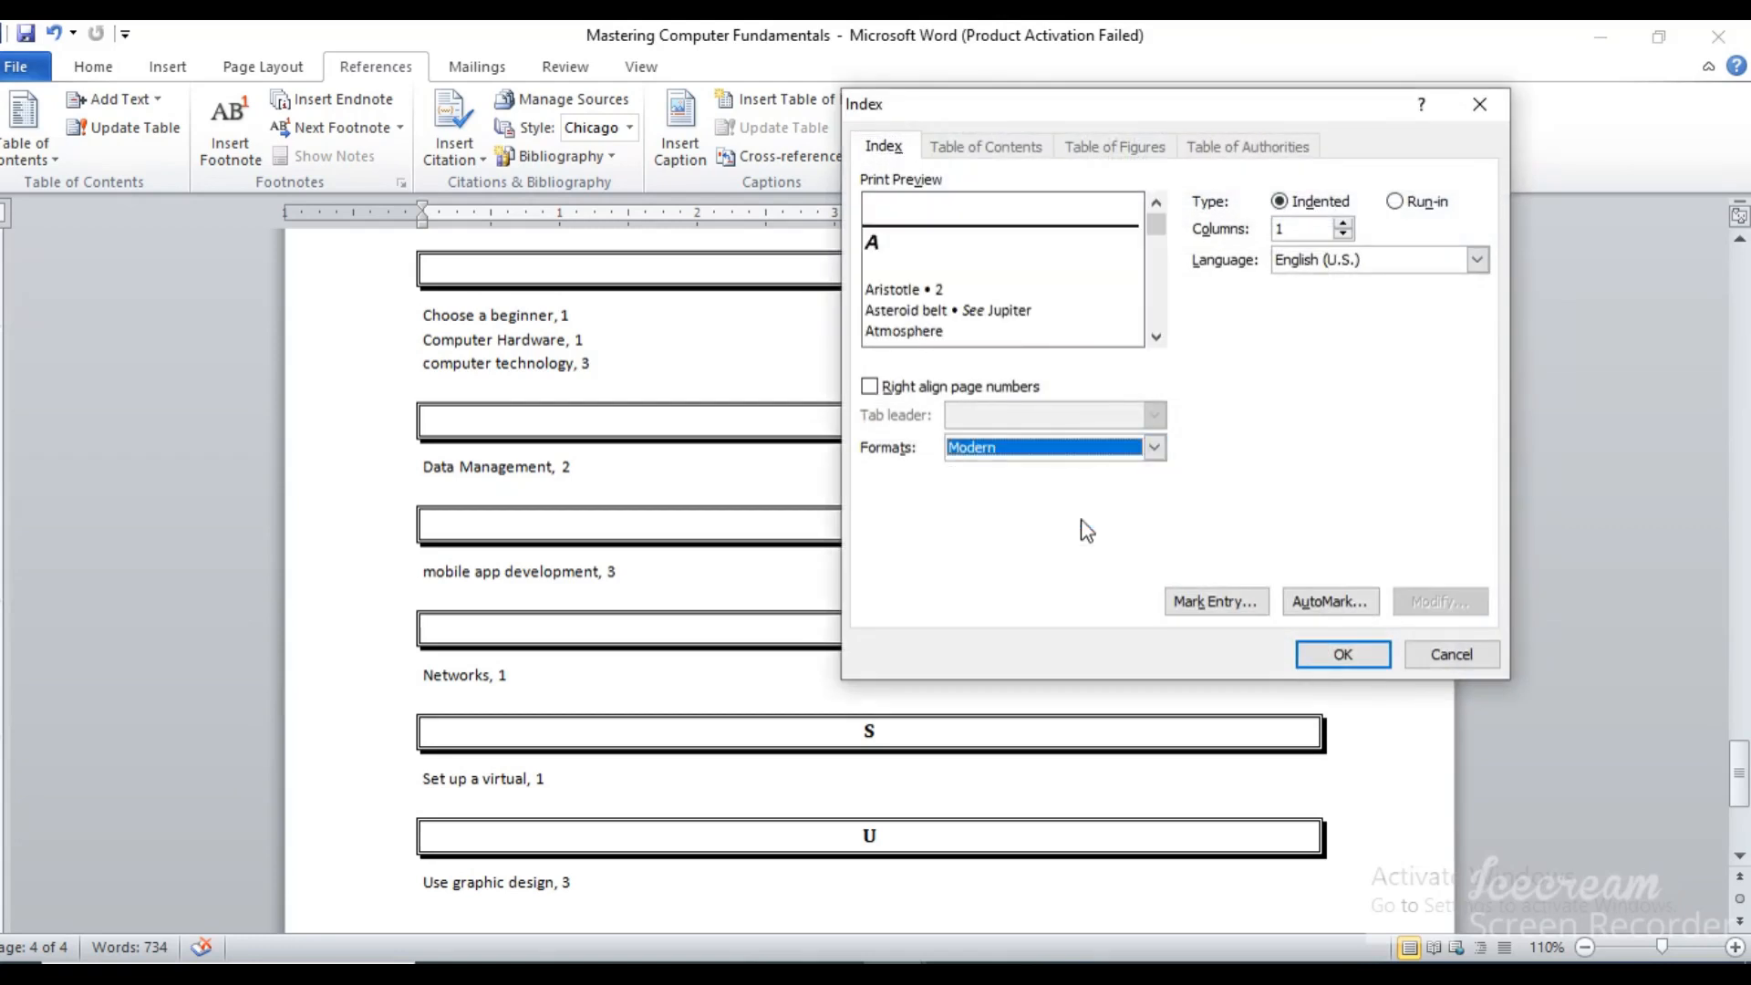
{"action": "left_click", "coordinate": [1155, 447]}
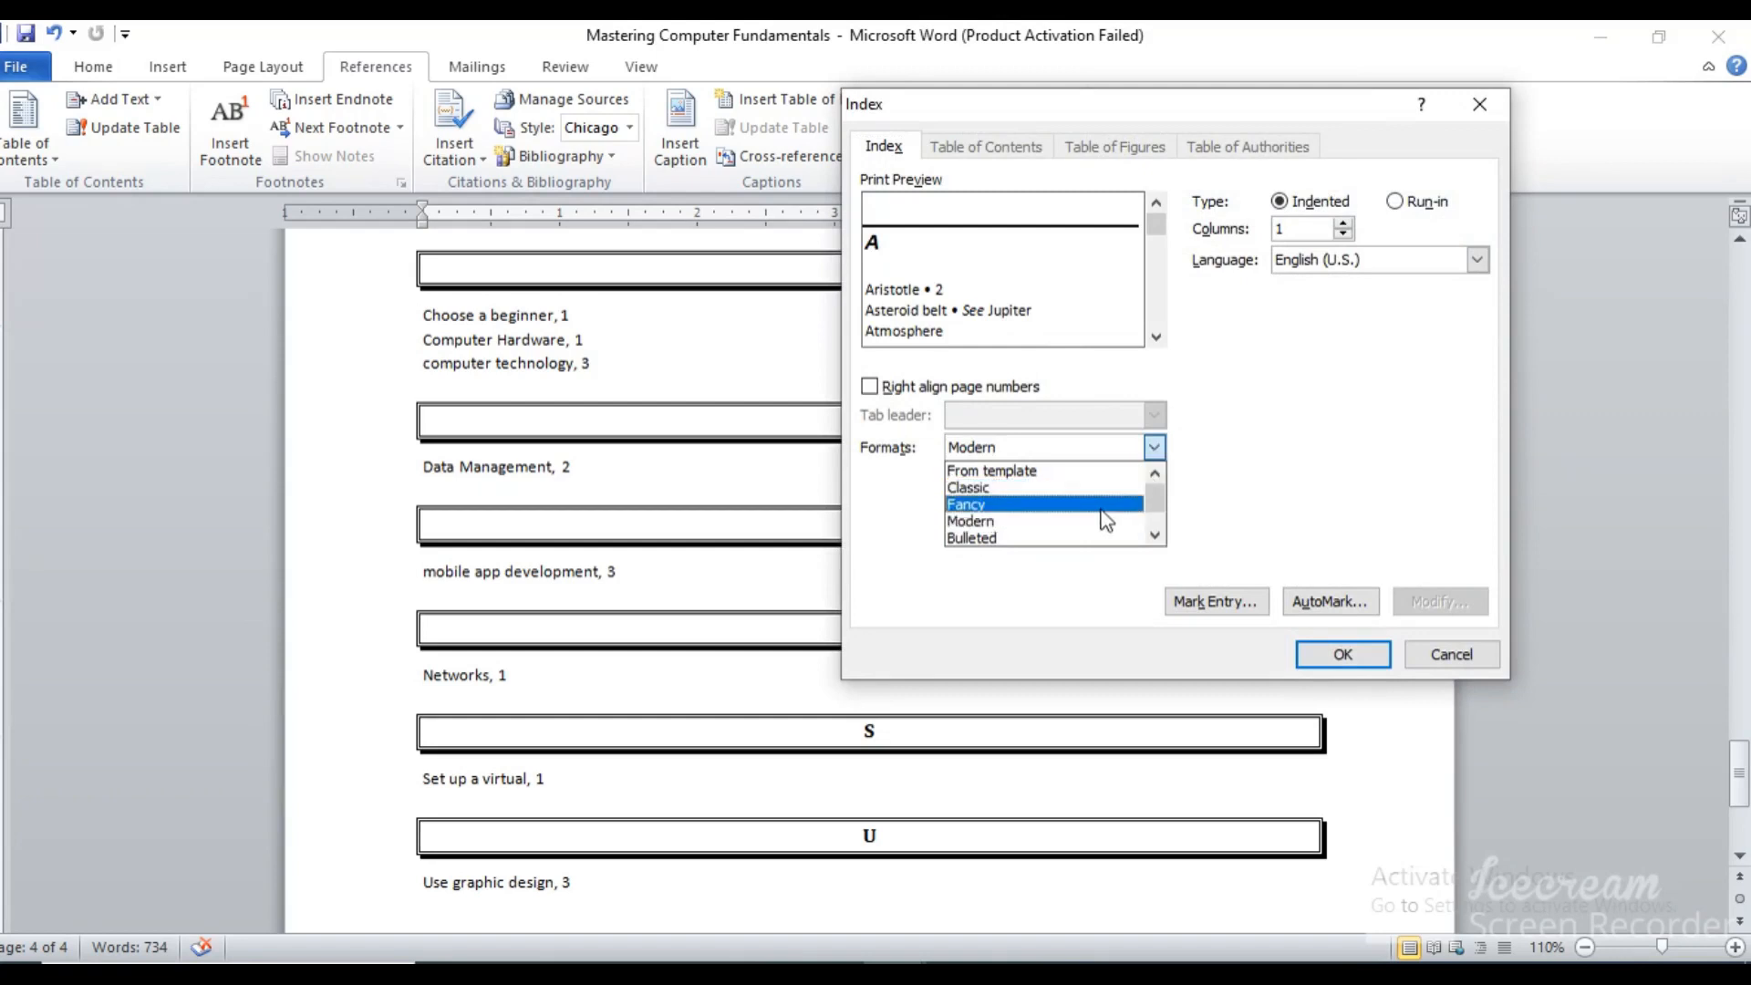
{"action": "left_click", "coordinate": [1082, 538]}
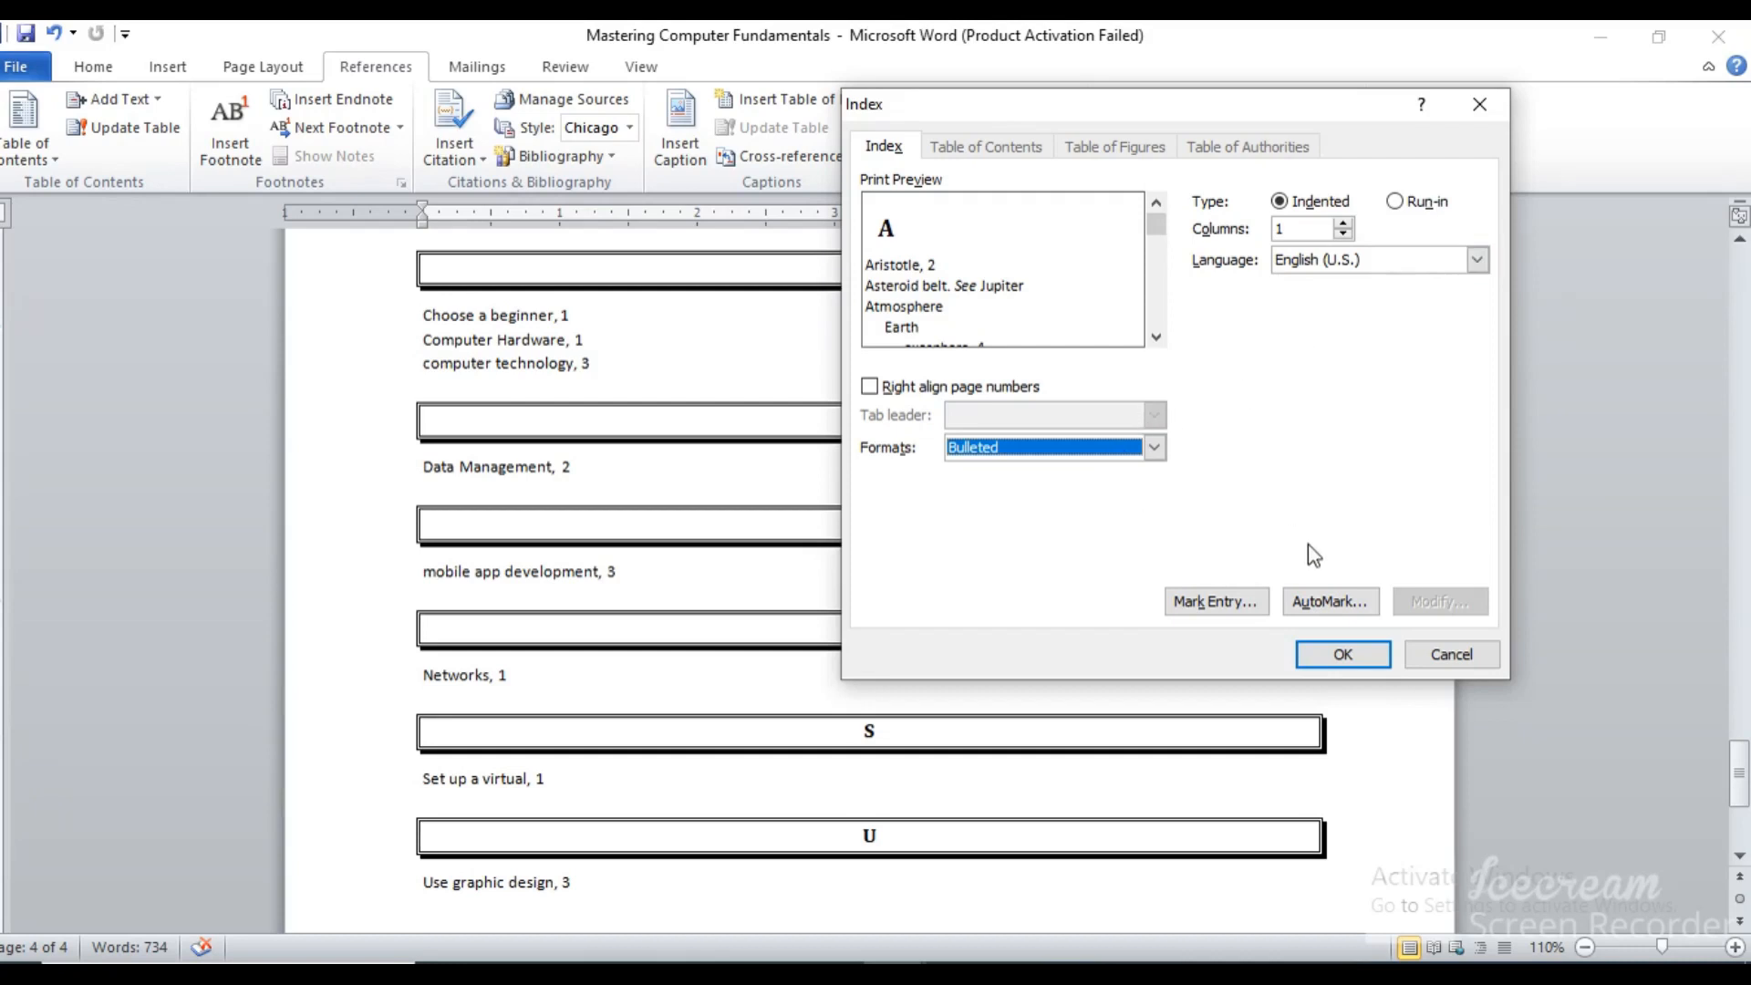
{"action": "left_click", "coordinate": [1468, 659]}
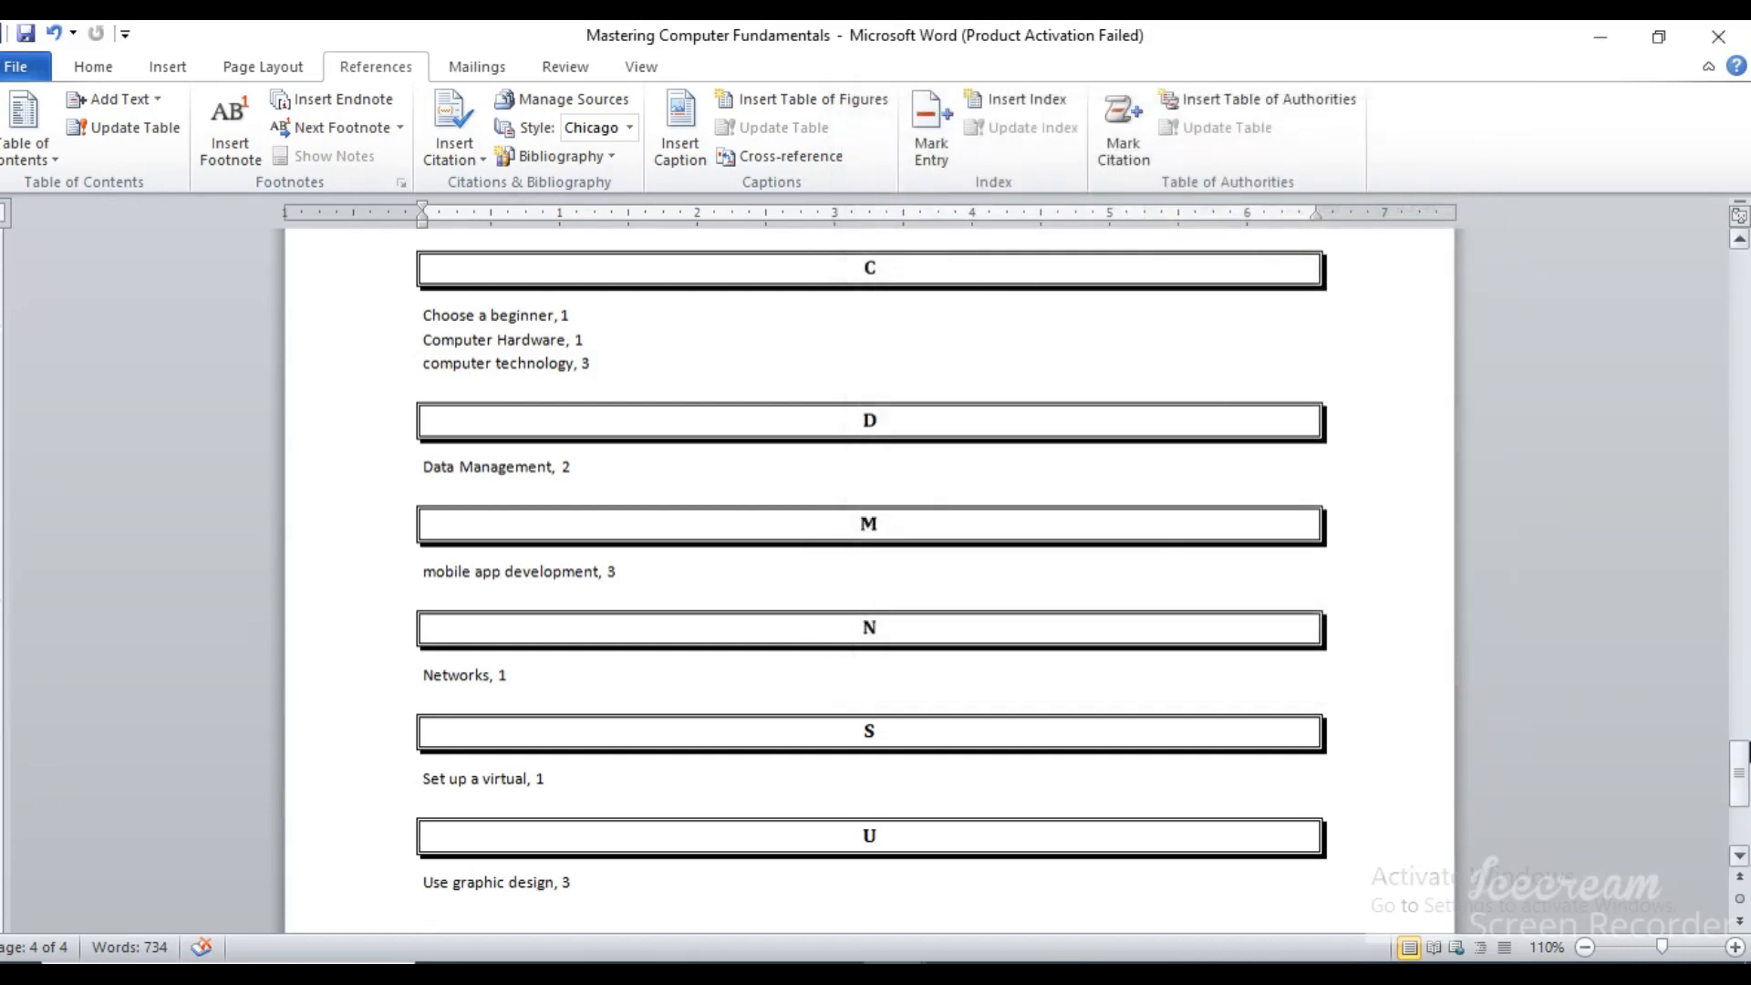